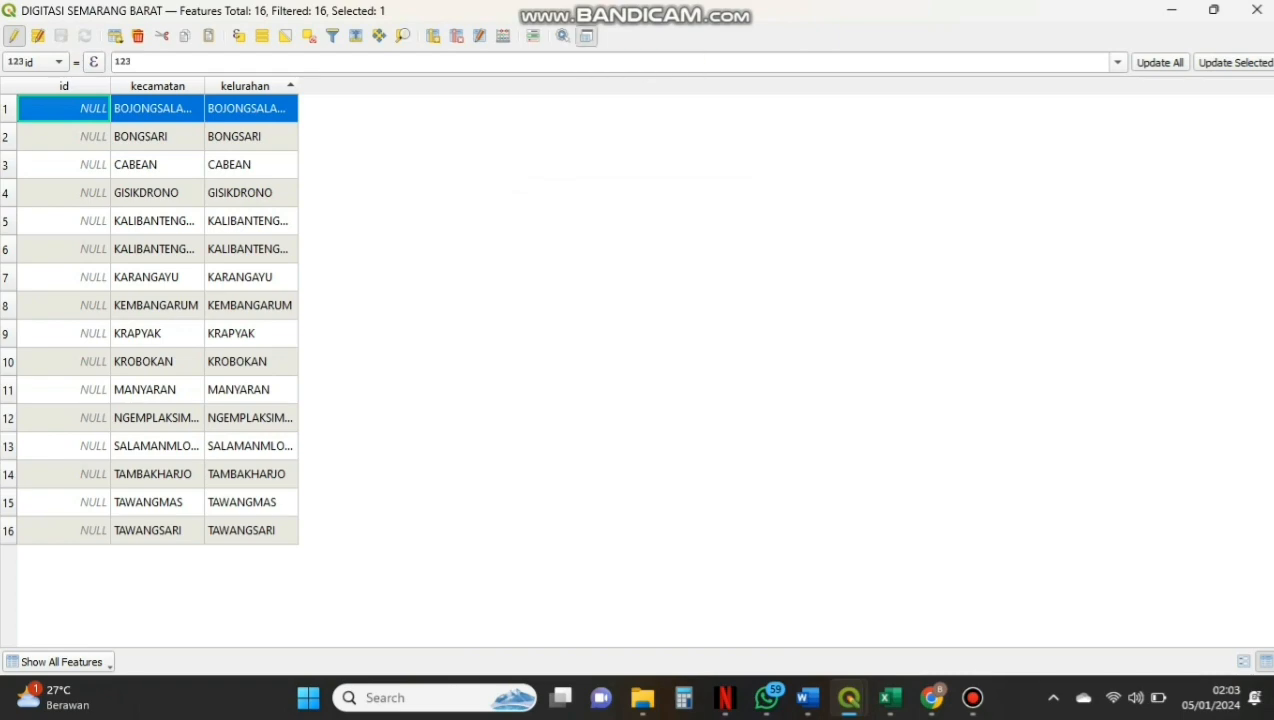
# Dock the DIGITASI SEMARANG BARAT attribute table under the map, examine its id and kelurahan entries, and close it
pyautogui.click(587, 36)
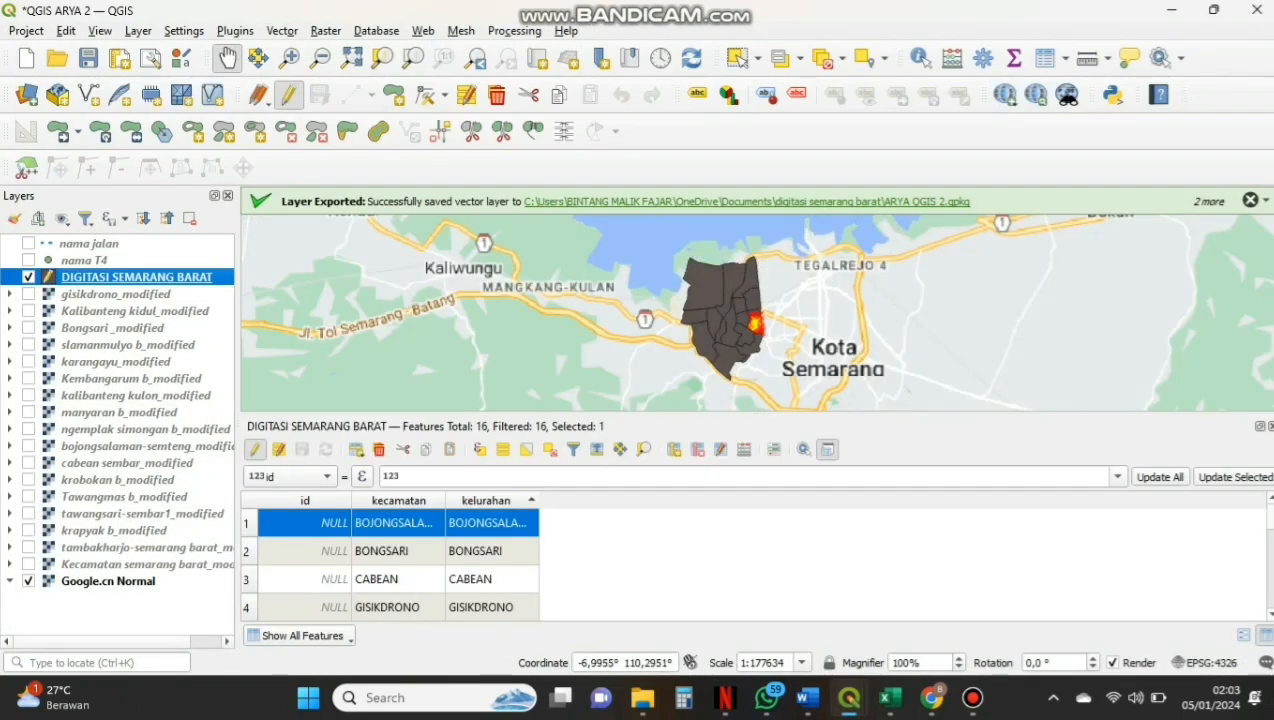
pyautogui.click(304, 551)
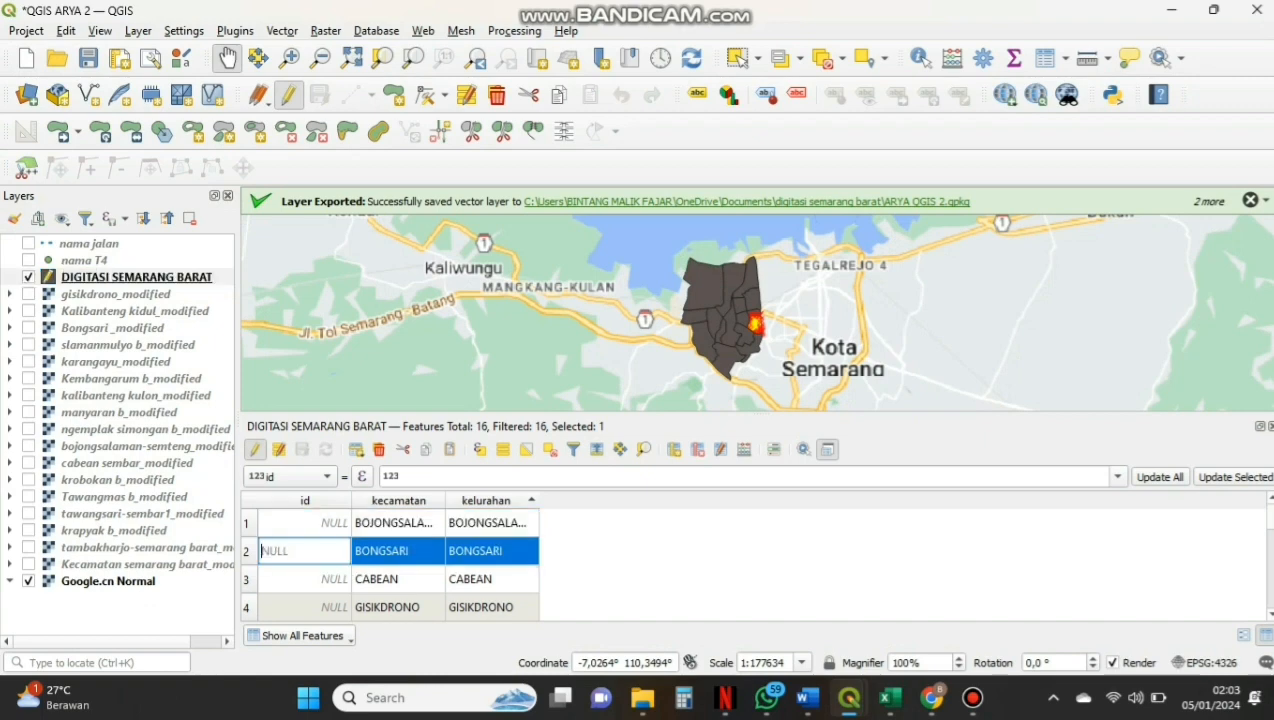
pyautogui.click(304, 523)
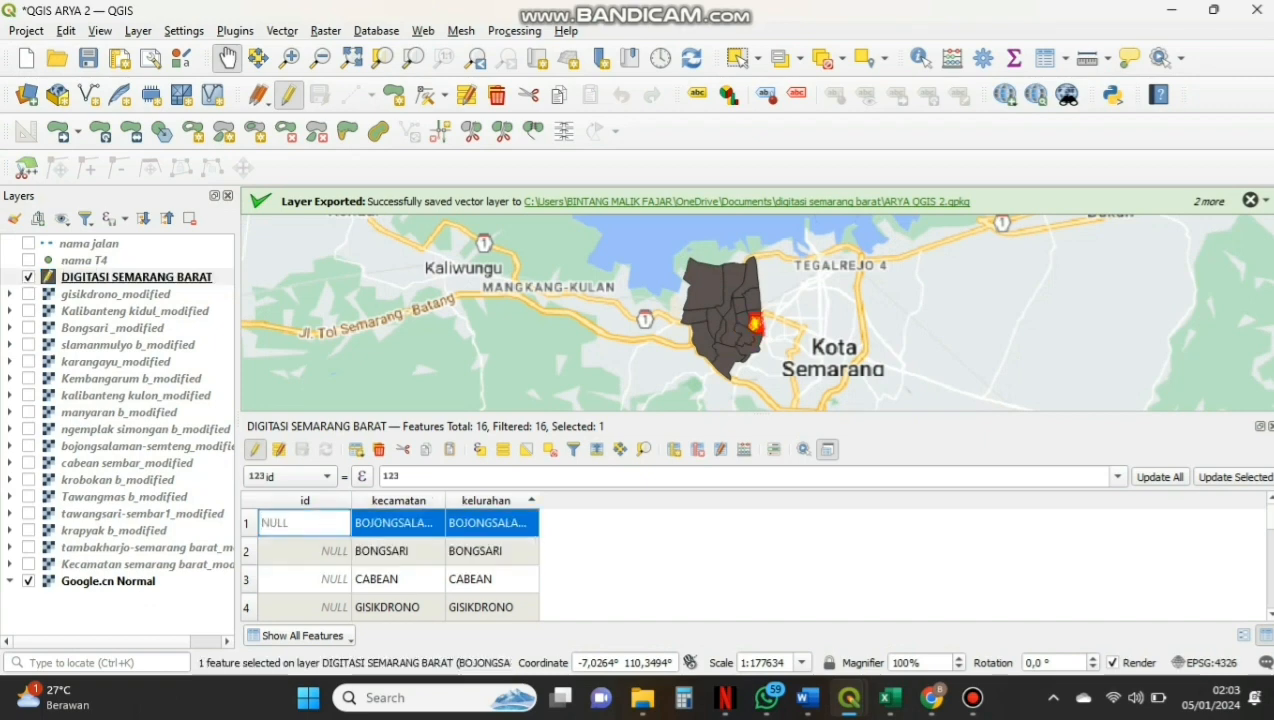
pyautogui.click(491, 523)
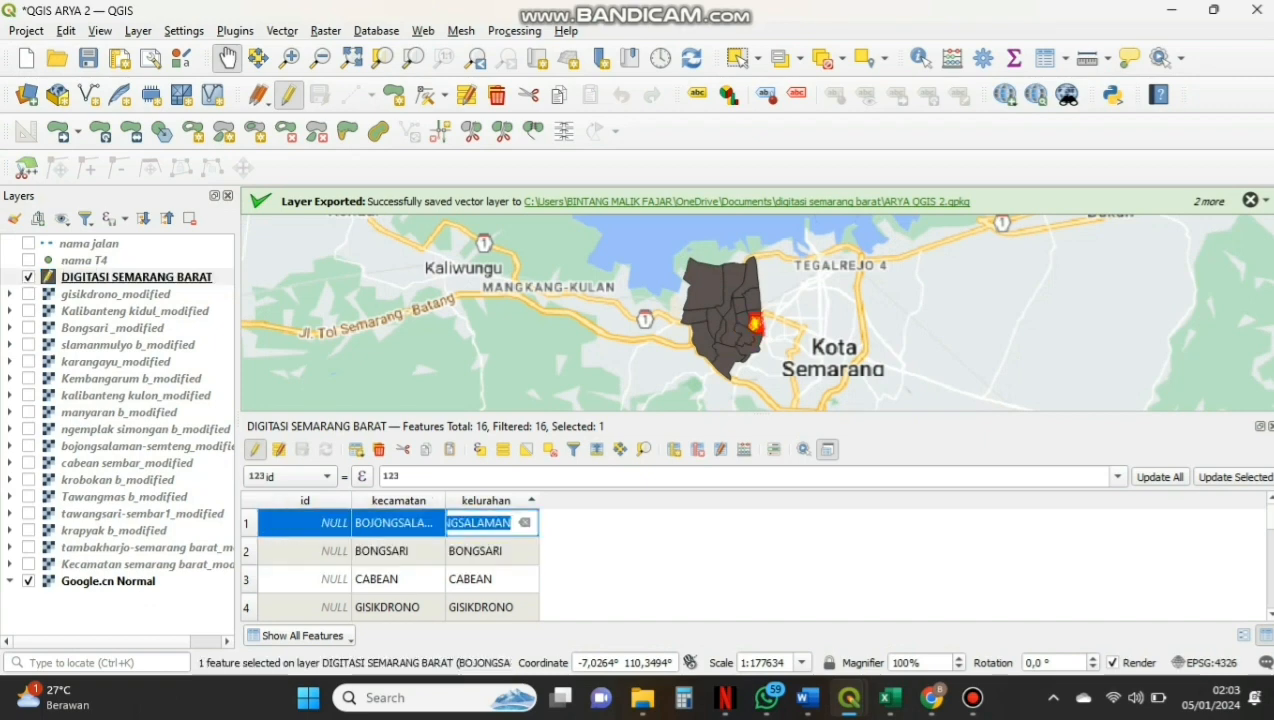
pyautogui.press('Escape')
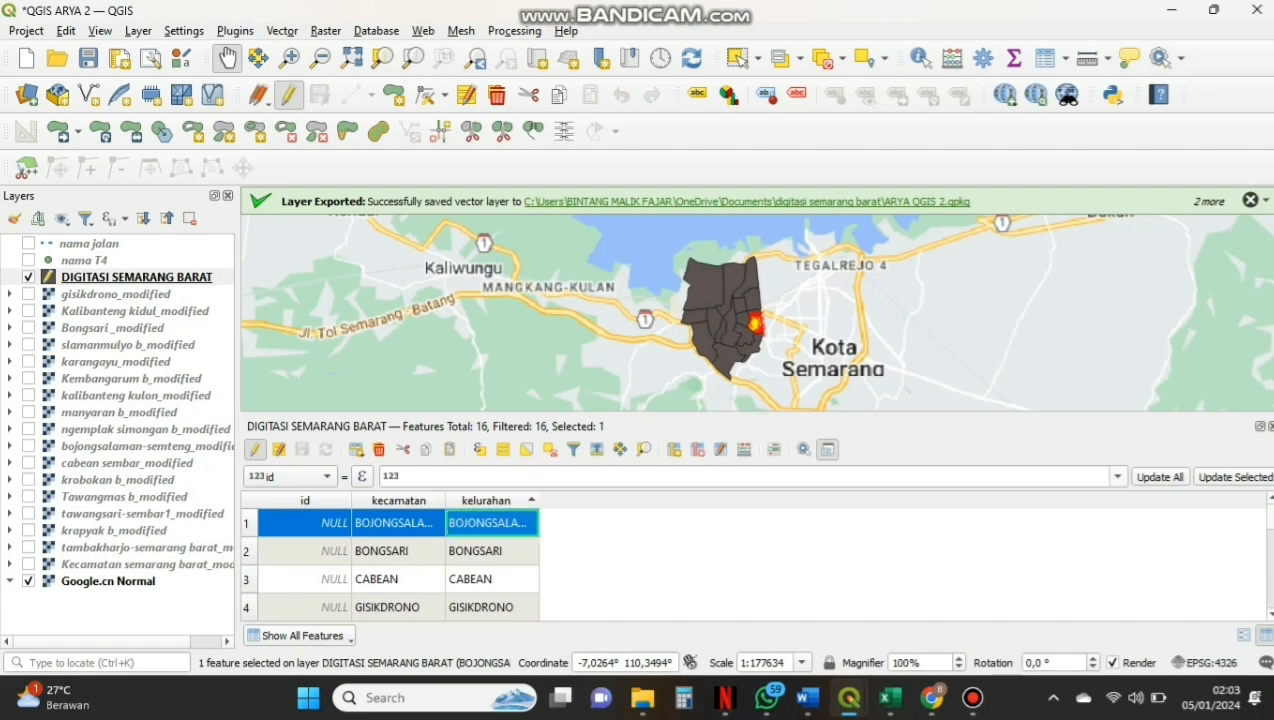
pyautogui.click(1270, 426)
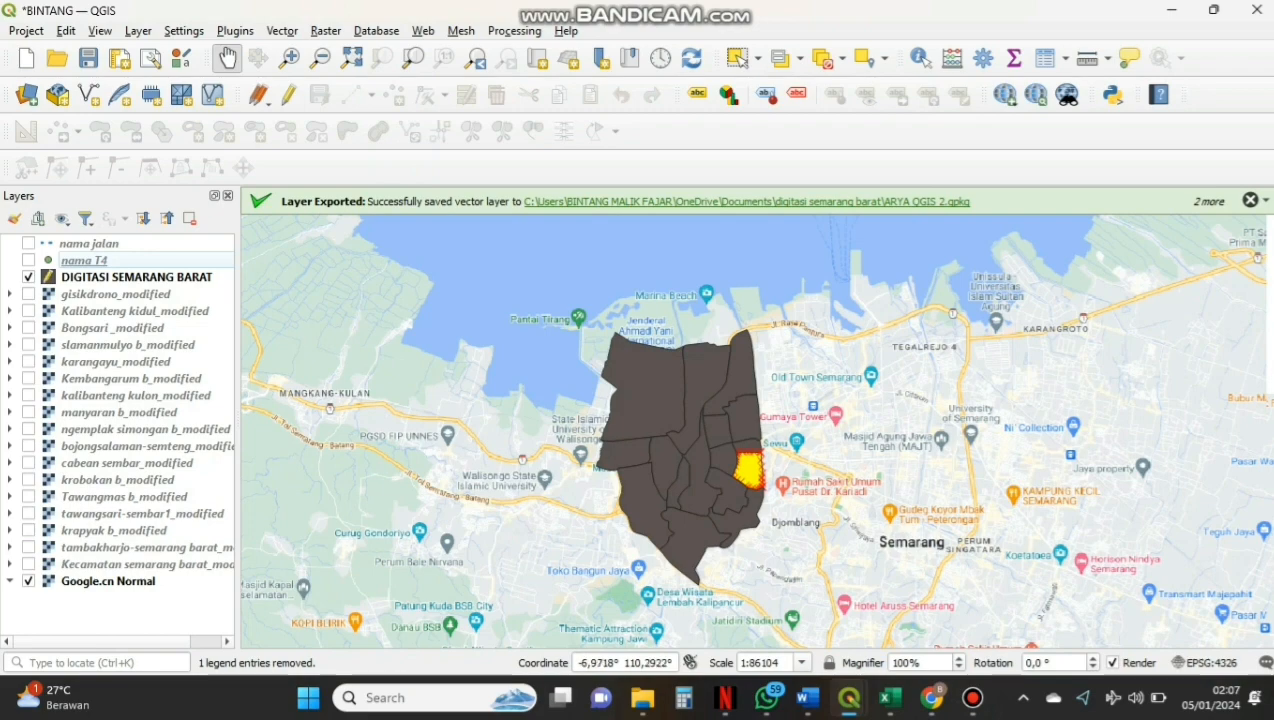
# Add Sheet1 of the spreadsheet Copy of Data_Penduduk_Semarang_Barat_2020-2022 from Downloads as a layer named Penduduk Semarang Barat, without geometry
pyautogui.click(138, 31)
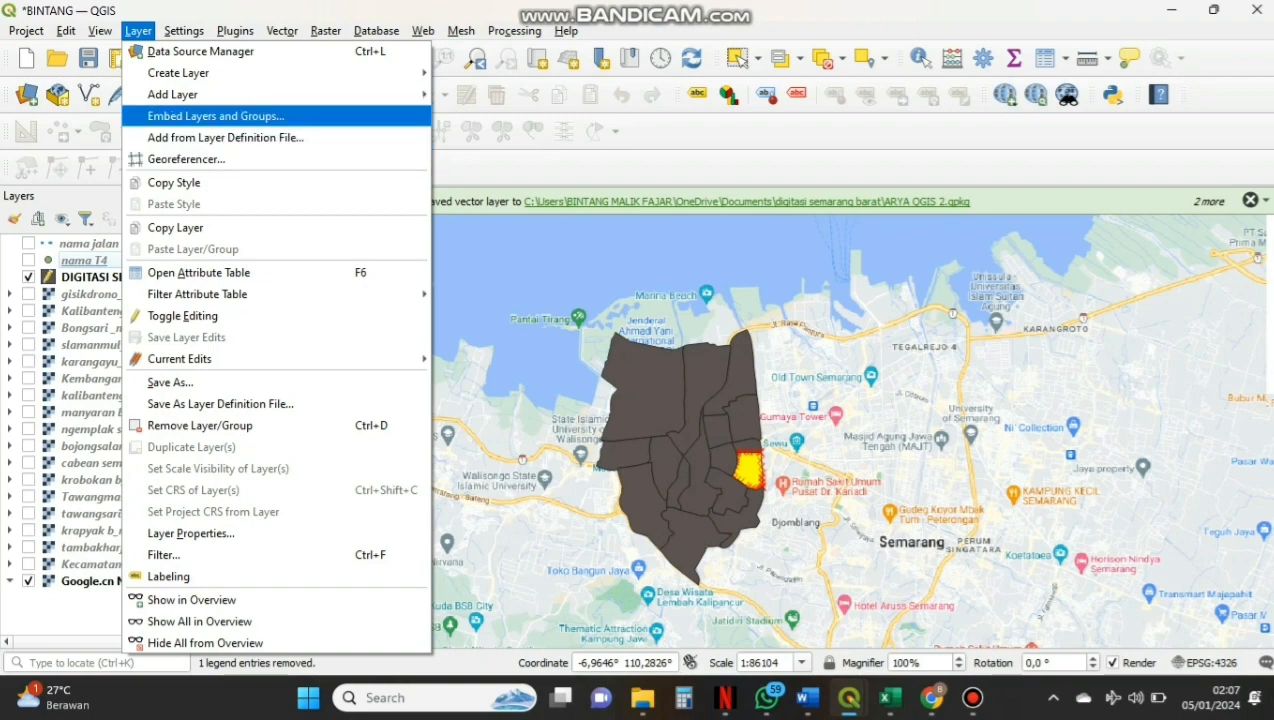
pyautogui.moveTo(172, 94)
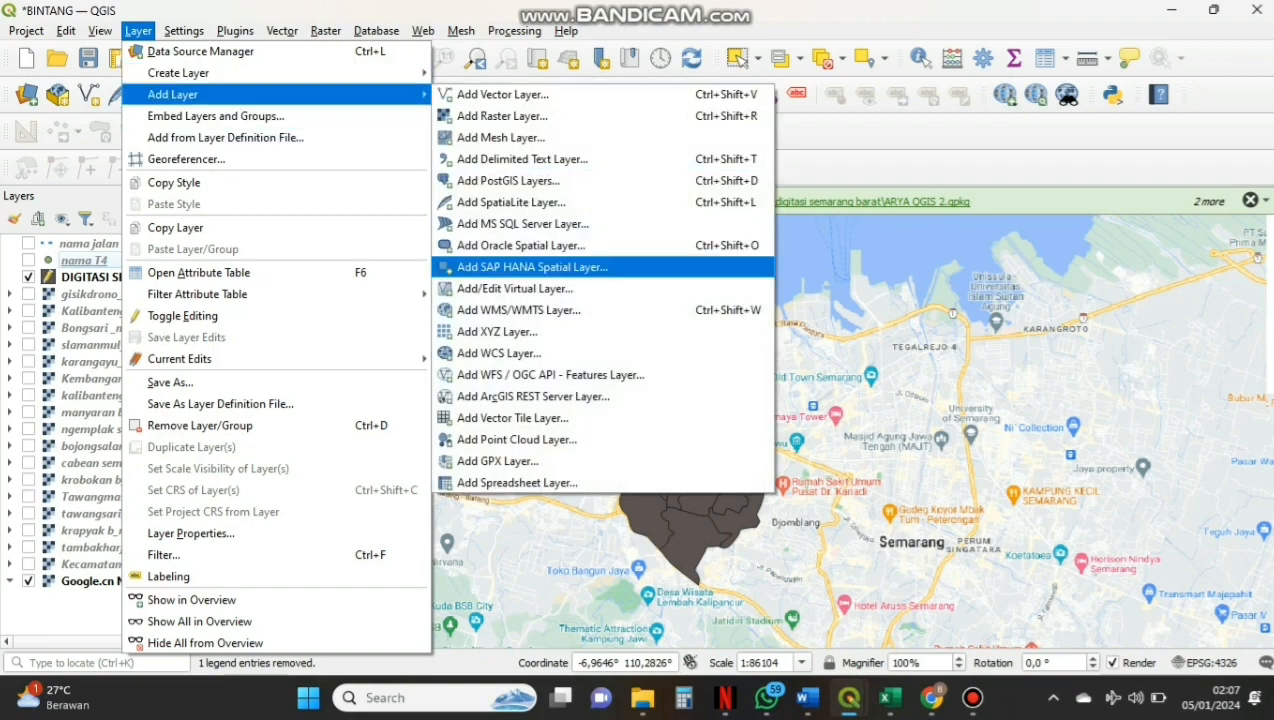
pyautogui.click(517, 483)
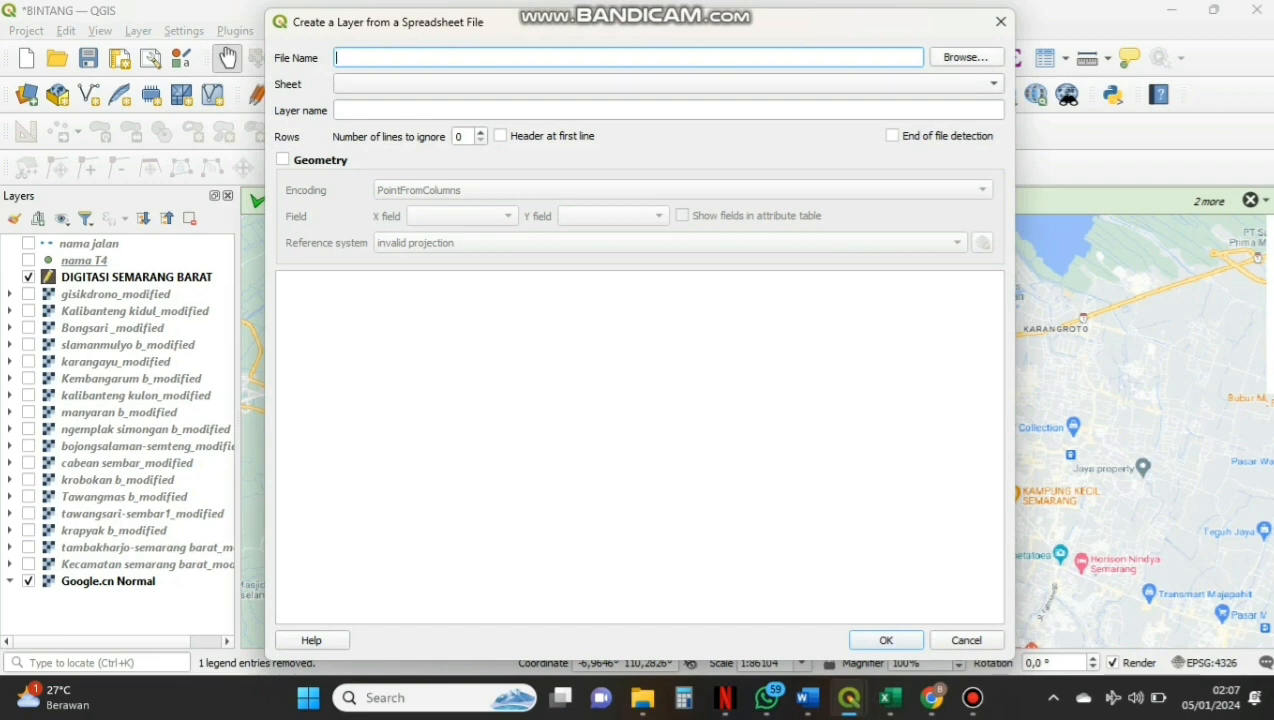
pyautogui.click(966, 57)
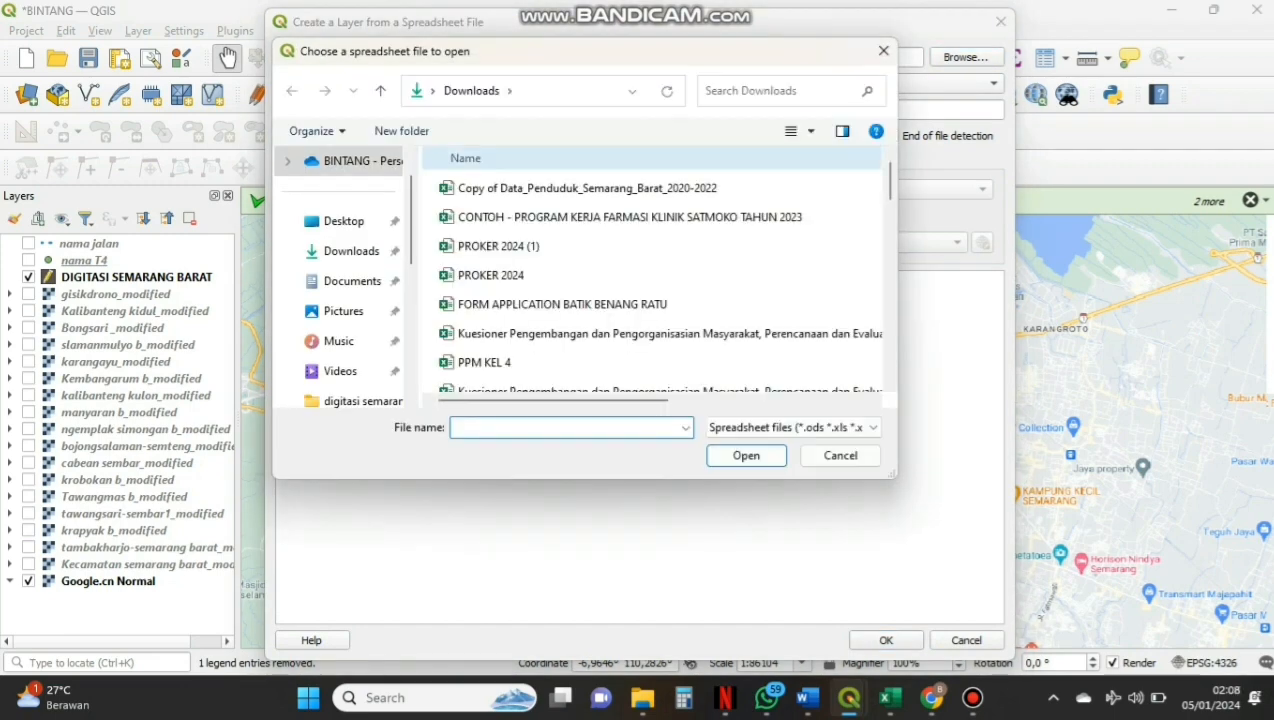
pyautogui.click(587, 188)
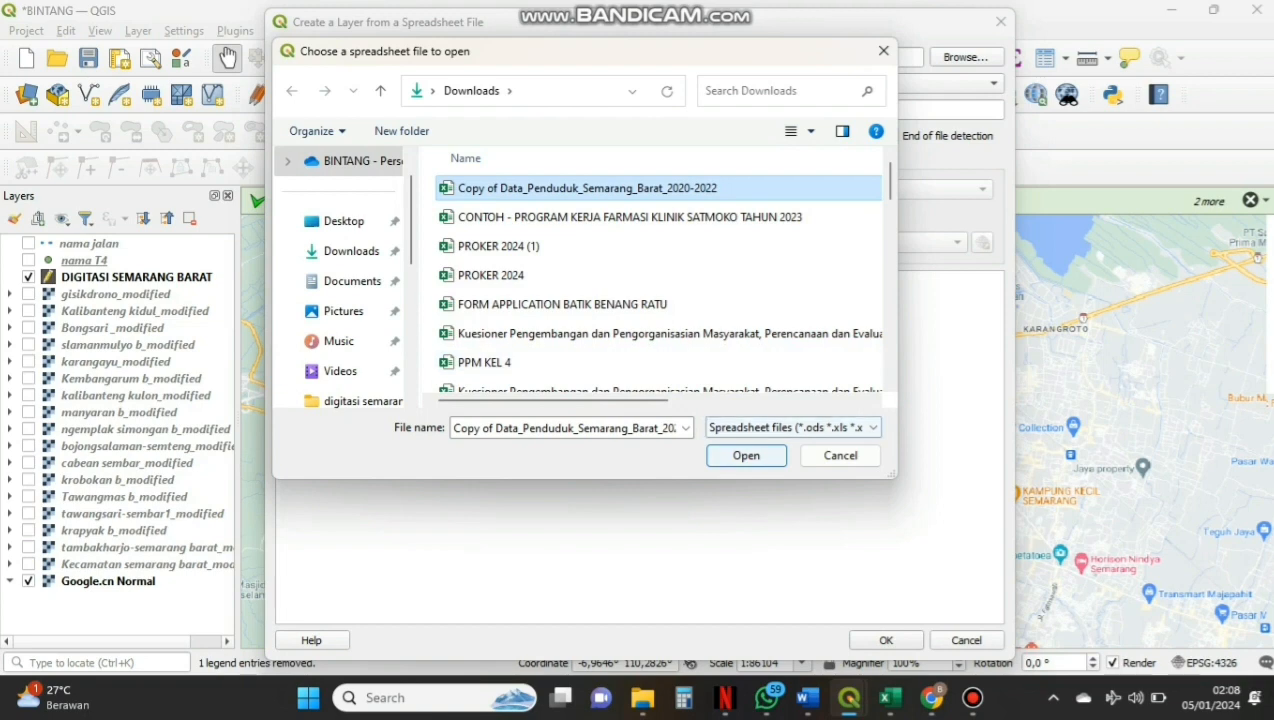
pyautogui.click(746, 455)
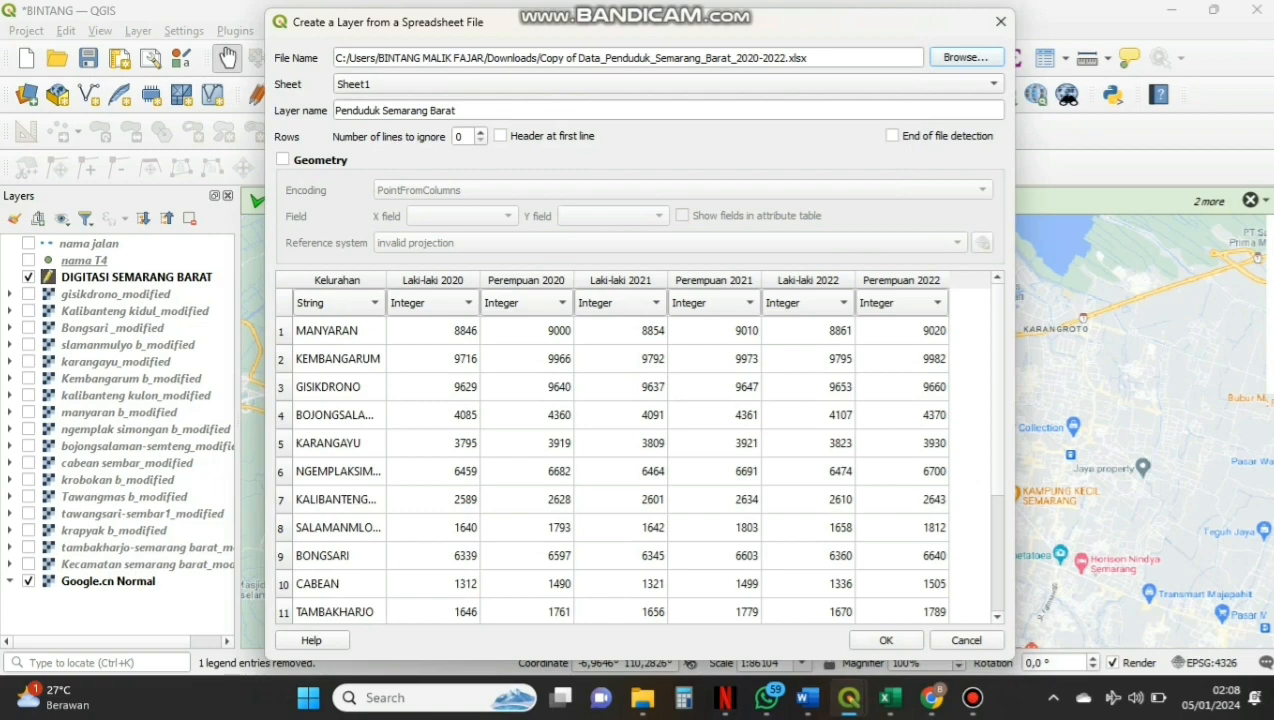
pyautogui.click(886, 640)
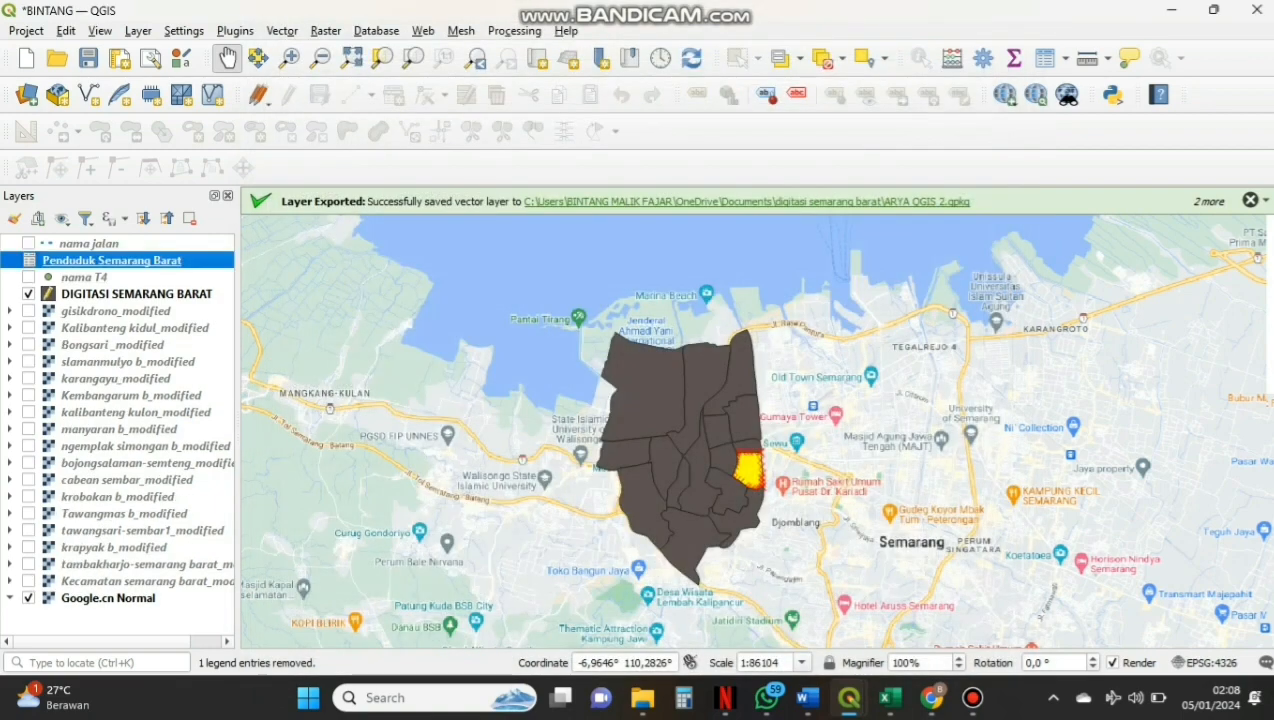
# Create a join on DIGITASI SEMARANG BARAT to the Penduduk Semarang Barat table, matching join field Kelurahan with target field kelurahan
pyautogui.click(136, 294)
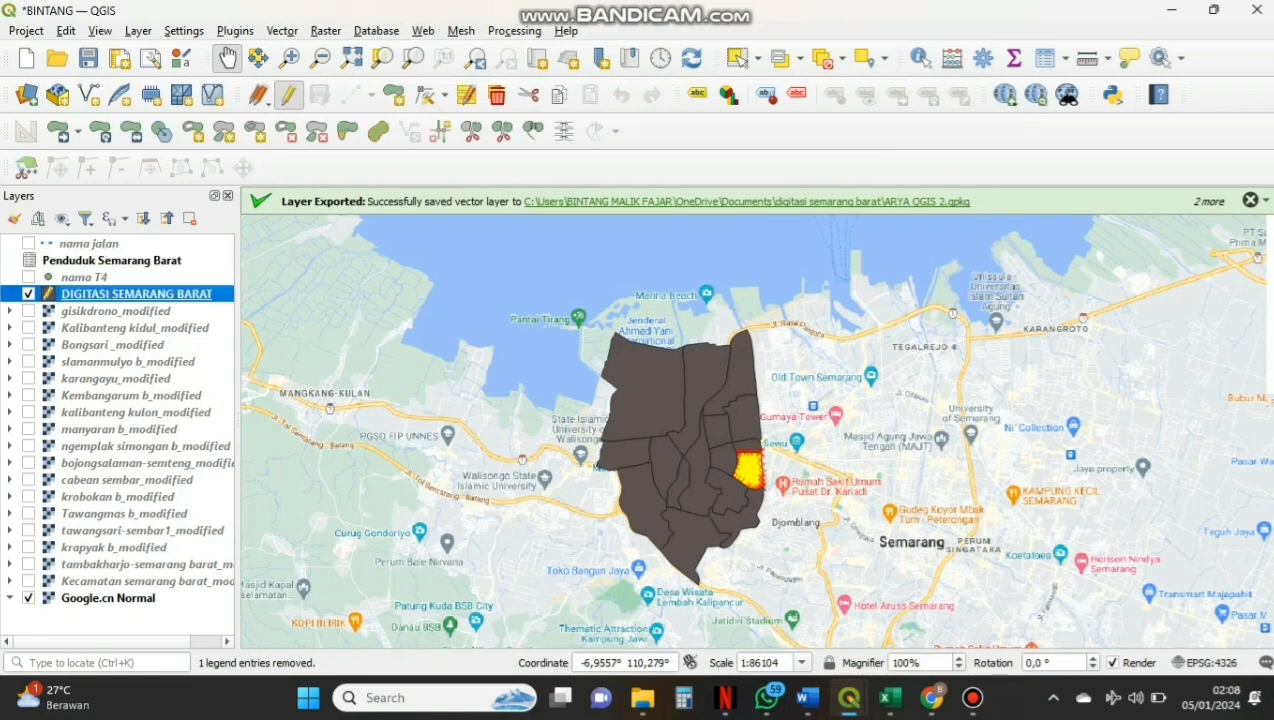
pyautogui.rightClick(192, 294)
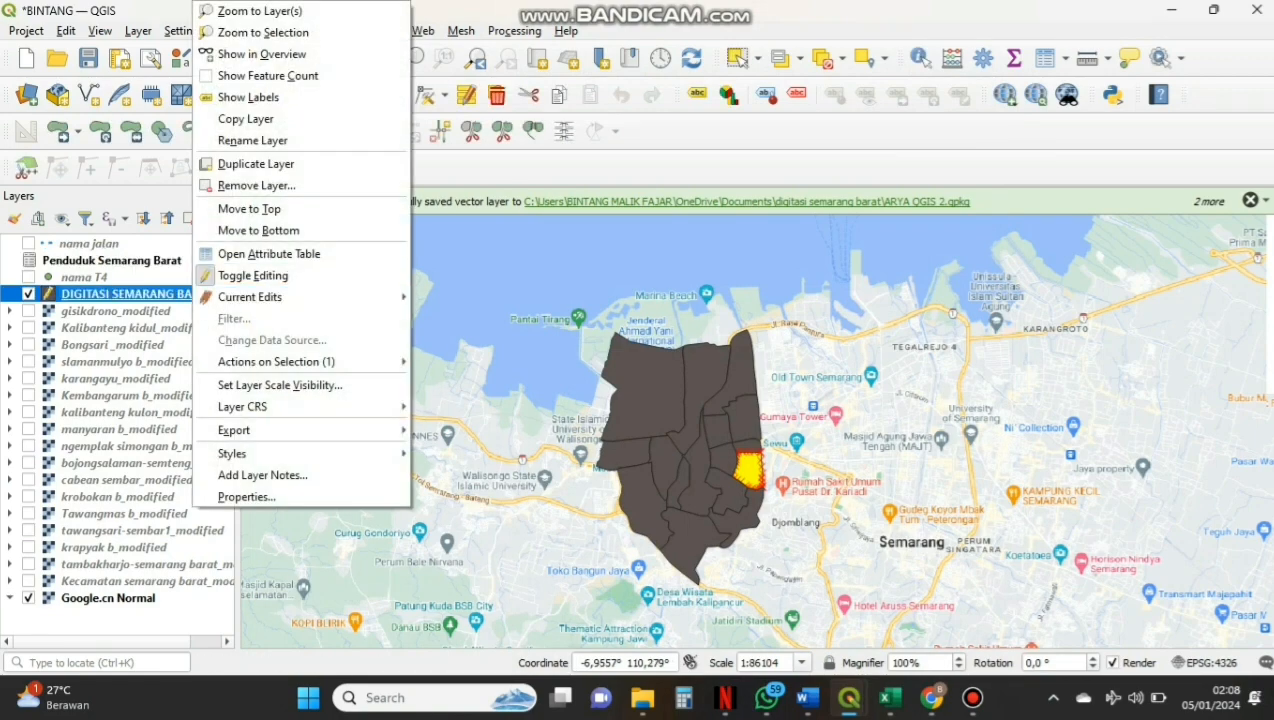
pyautogui.click(246, 496)
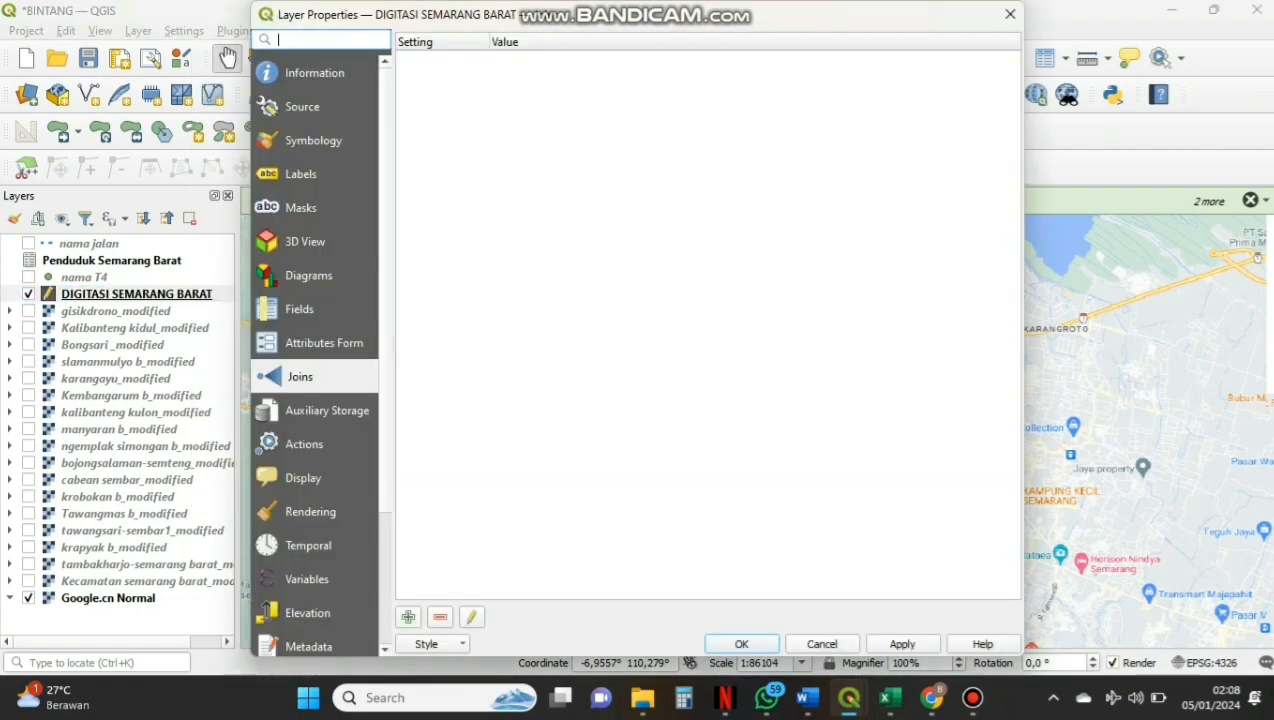
pyautogui.click(408, 617)
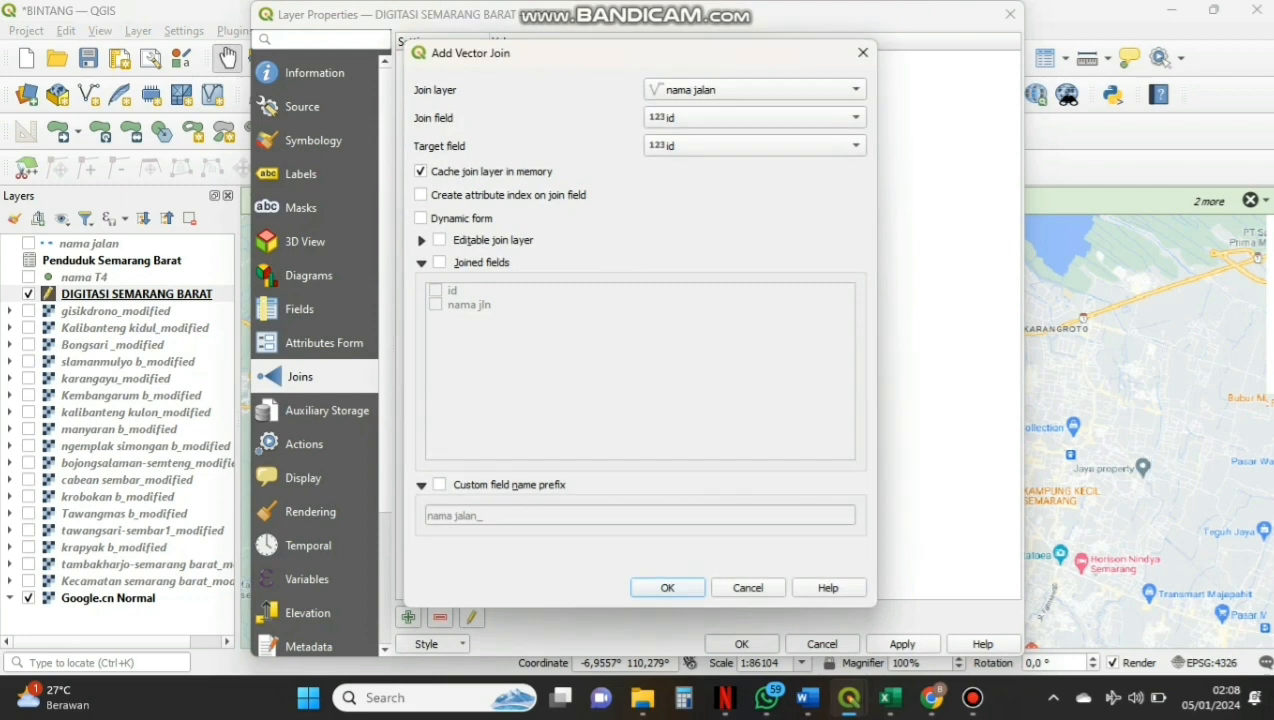
pyautogui.click(755, 90)
pyautogui.click(755, 128)
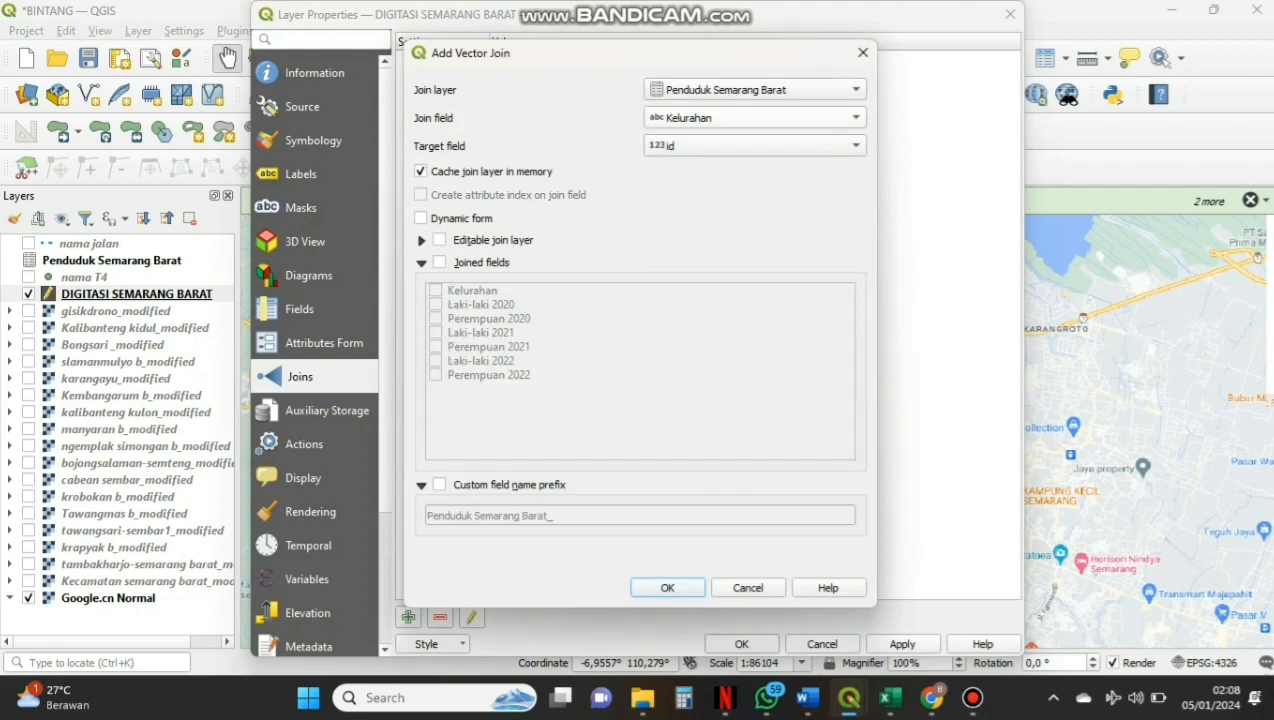
pyautogui.click(755, 117)
pyautogui.click(755, 117)
pyautogui.click(755, 145)
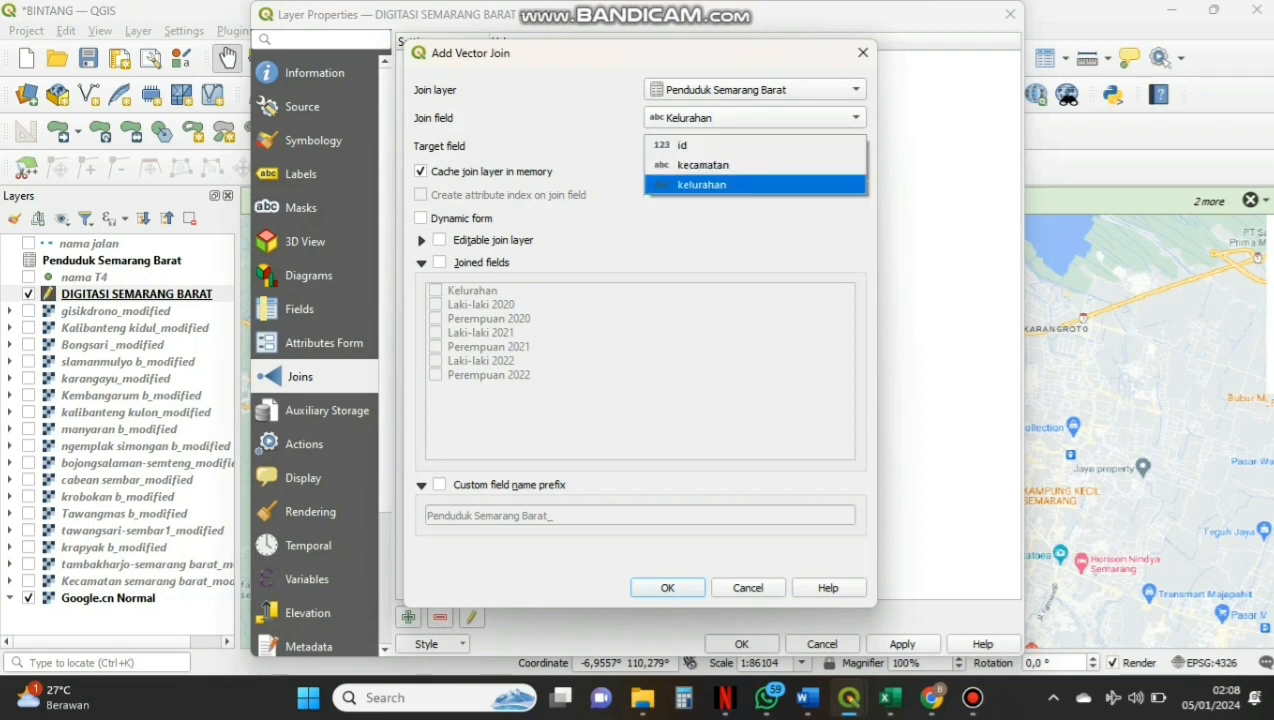
pyautogui.click(755, 185)
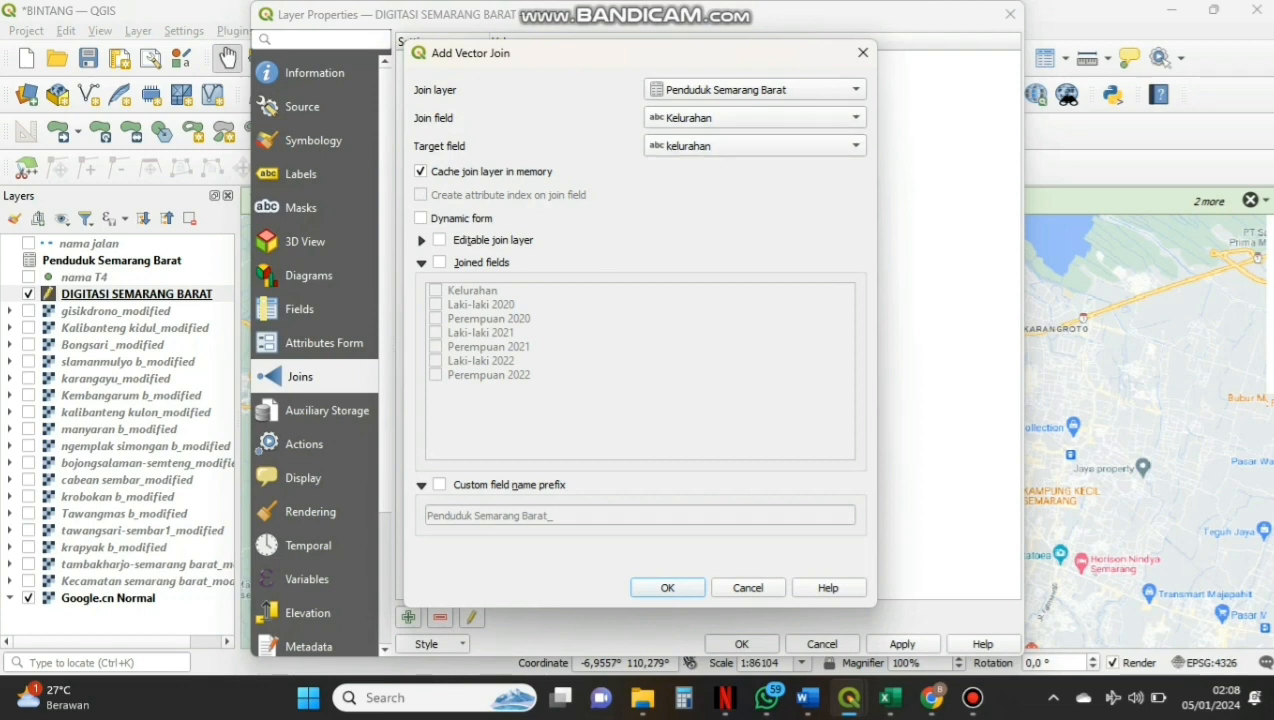
# Restrict the joined fields to Laki-laki and Perempuan for 2020, 2021 and 2022, leaving out Kelurahan
pyautogui.click(439, 262)
pyautogui.click(435, 304)
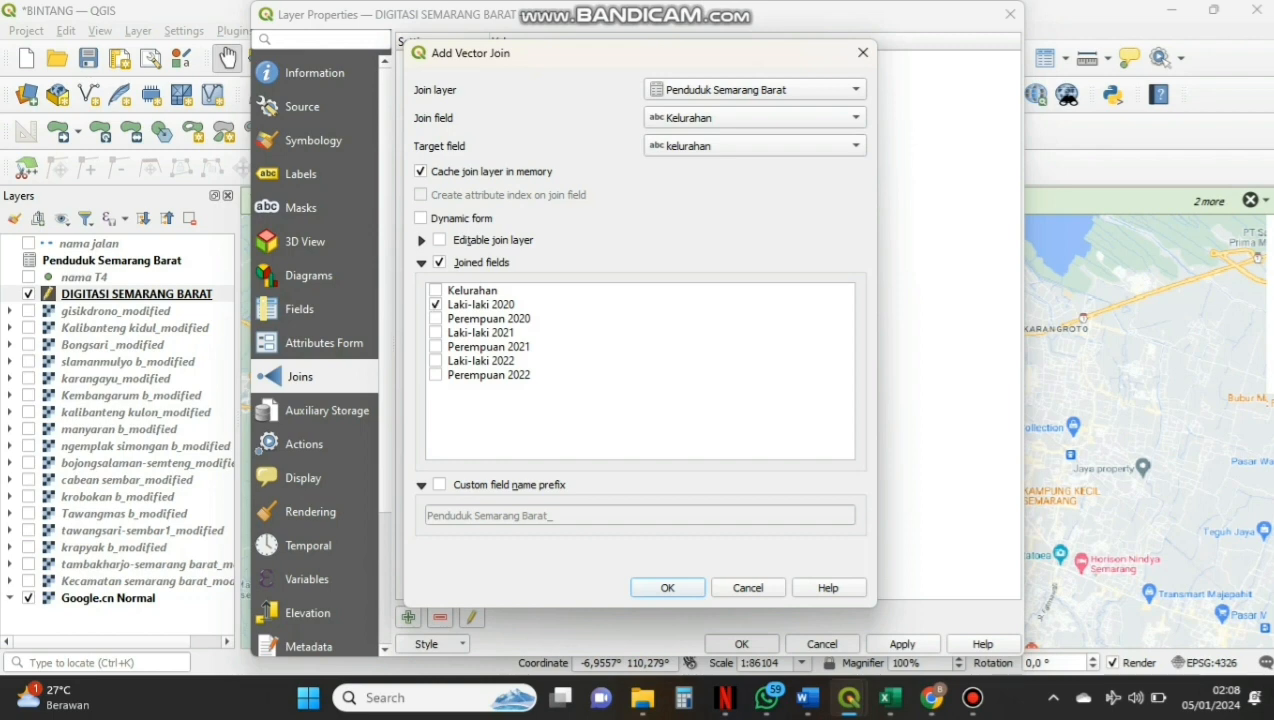
pyautogui.click(435, 318)
pyautogui.click(435, 332)
pyautogui.click(435, 346)
pyautogui.click(435, 360)
pyautogui.click(435, 374)
# Apply the join with the custom field name prefix Jumlah_ and check the joined columns in the attribute table
pyautogui.click(439, 484)
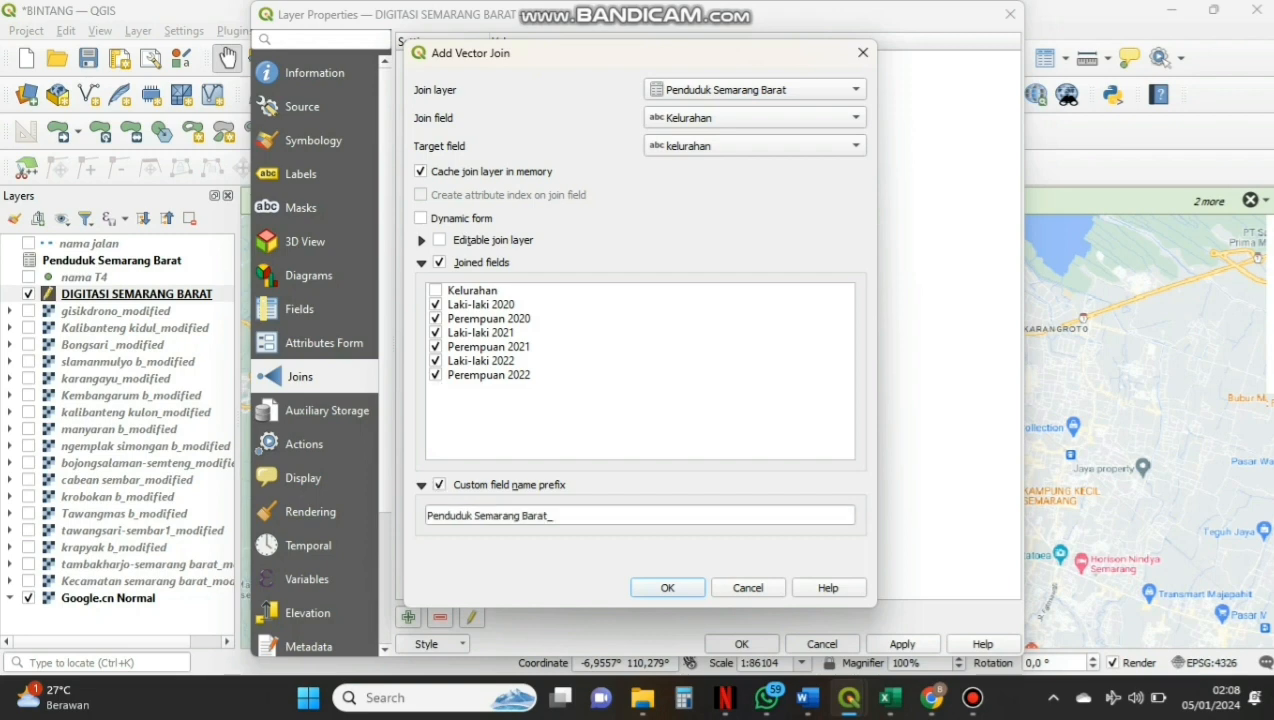
pyautogui.moveTo(552, 515); pyautogui.dragTo(427, 515)
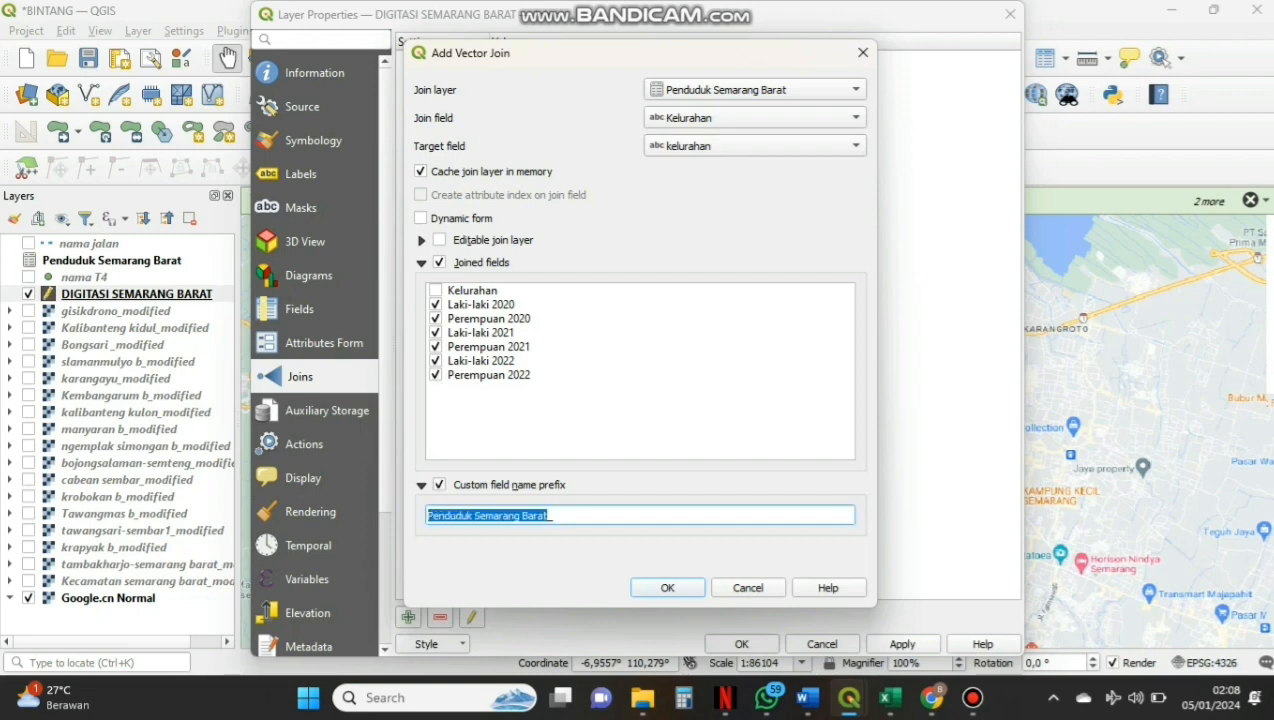
pyautogui.write('Jumlah_')
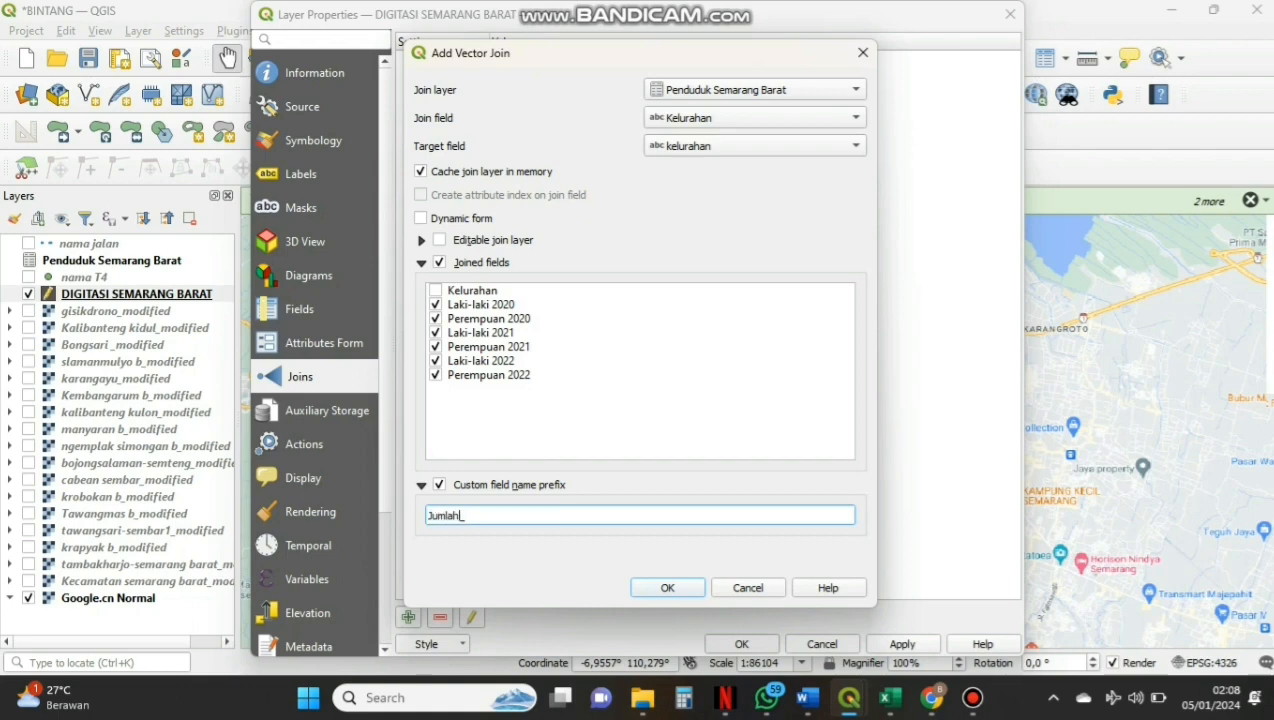
pyautogui.press('Return')
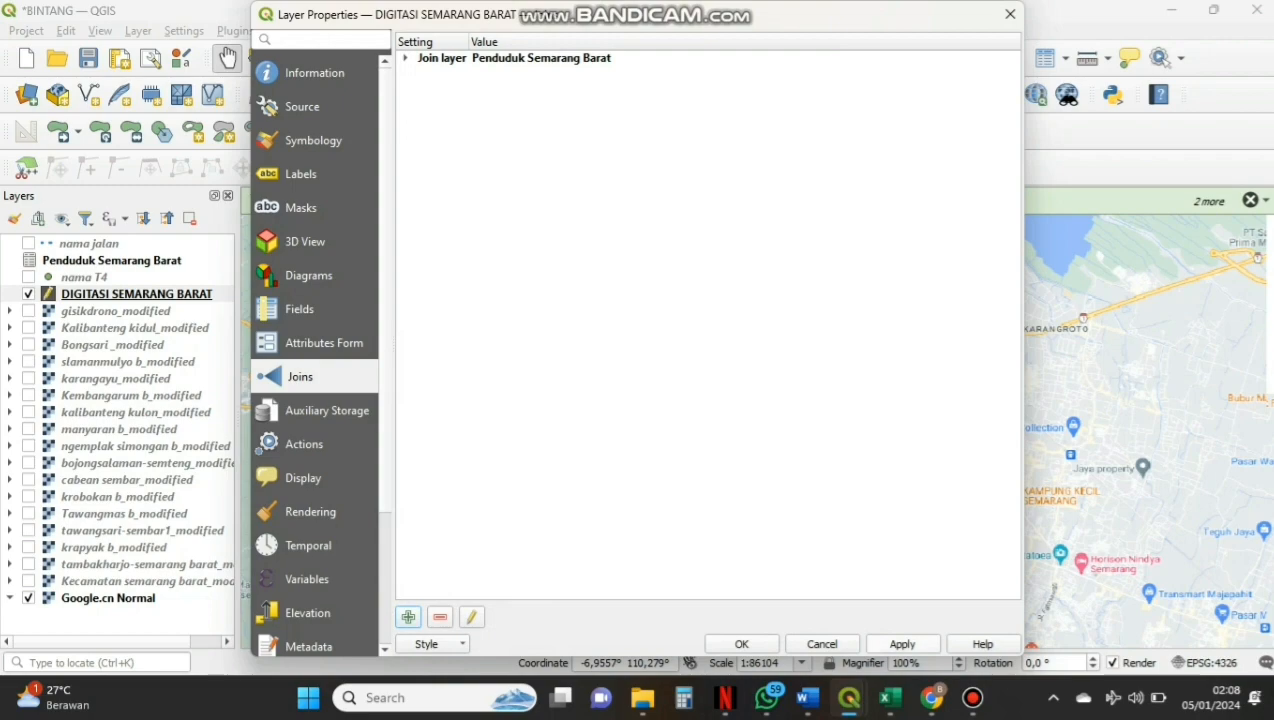
pyautogui.click(902, 644)
pyautogui.click(741, 644)
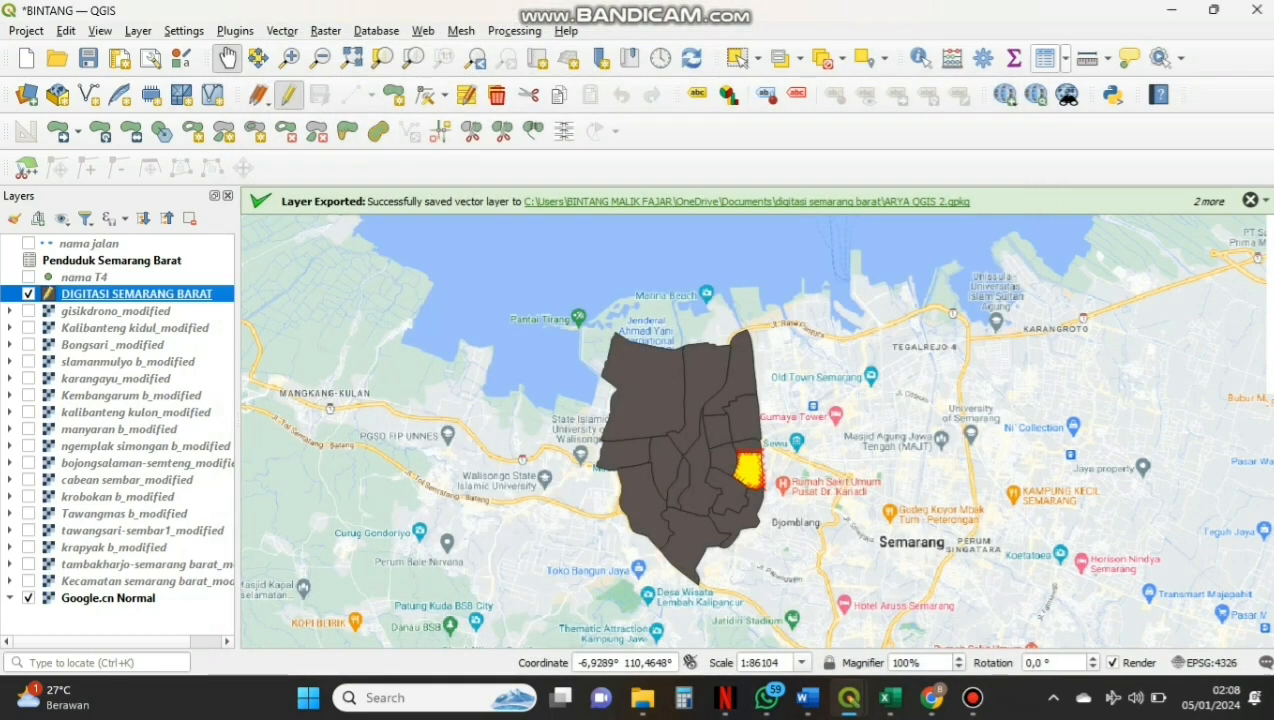
pyautogui.click(1046, 58)
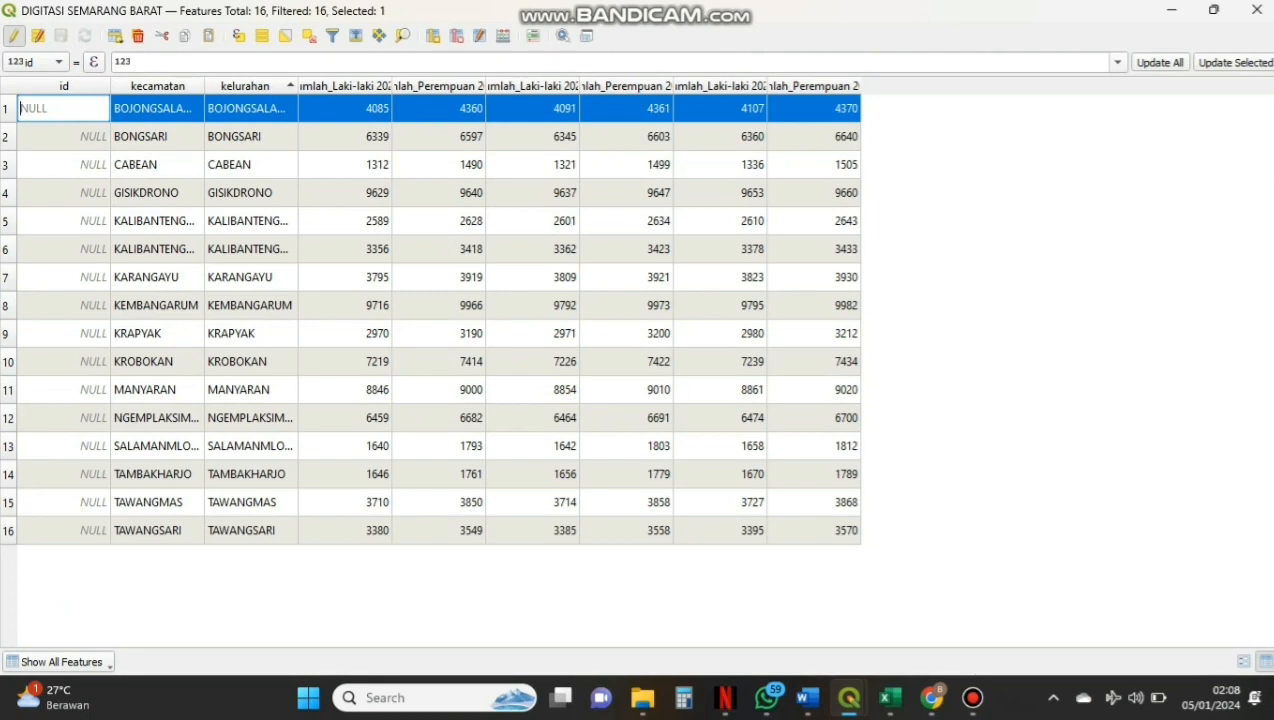
pyautogui.click(1257, 9)
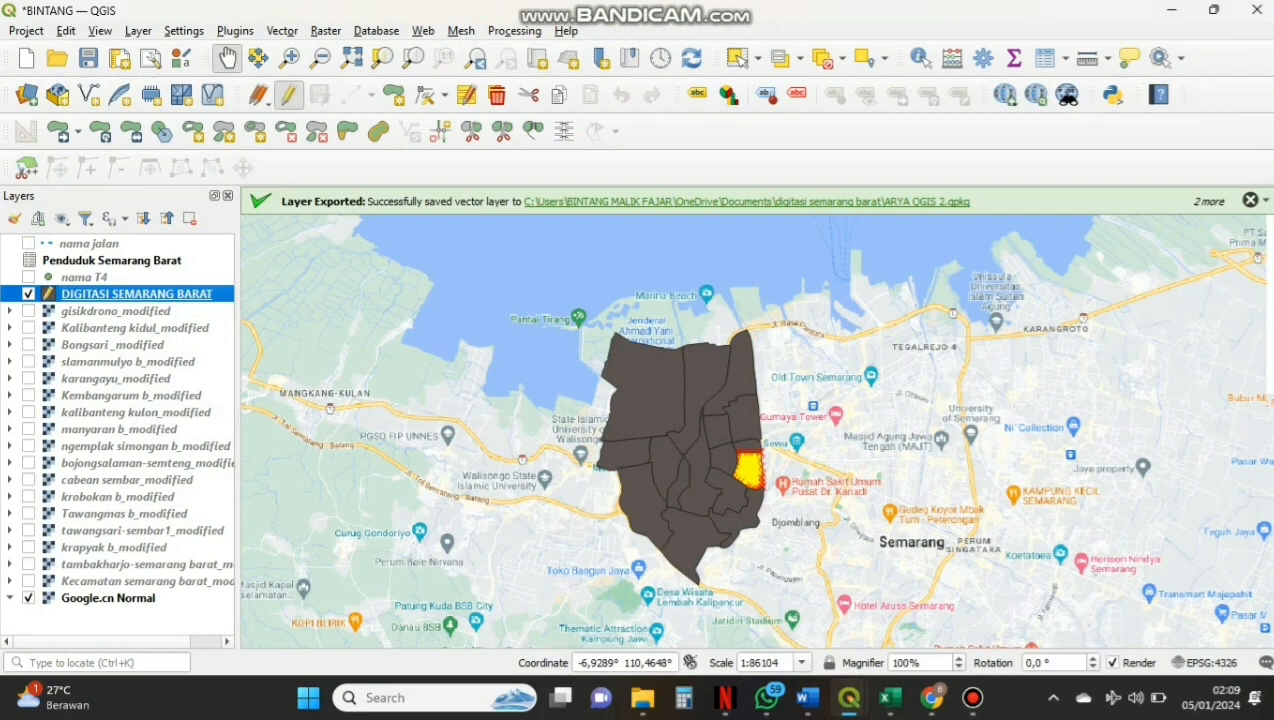
# Start exporting DIGITASI SEMARANG BARAT as a GeoPackage with the file name KECAMATAN SEMARANG BARAT in the digitasi semarang barat folder
pyautogui.rightClick(170, 293)
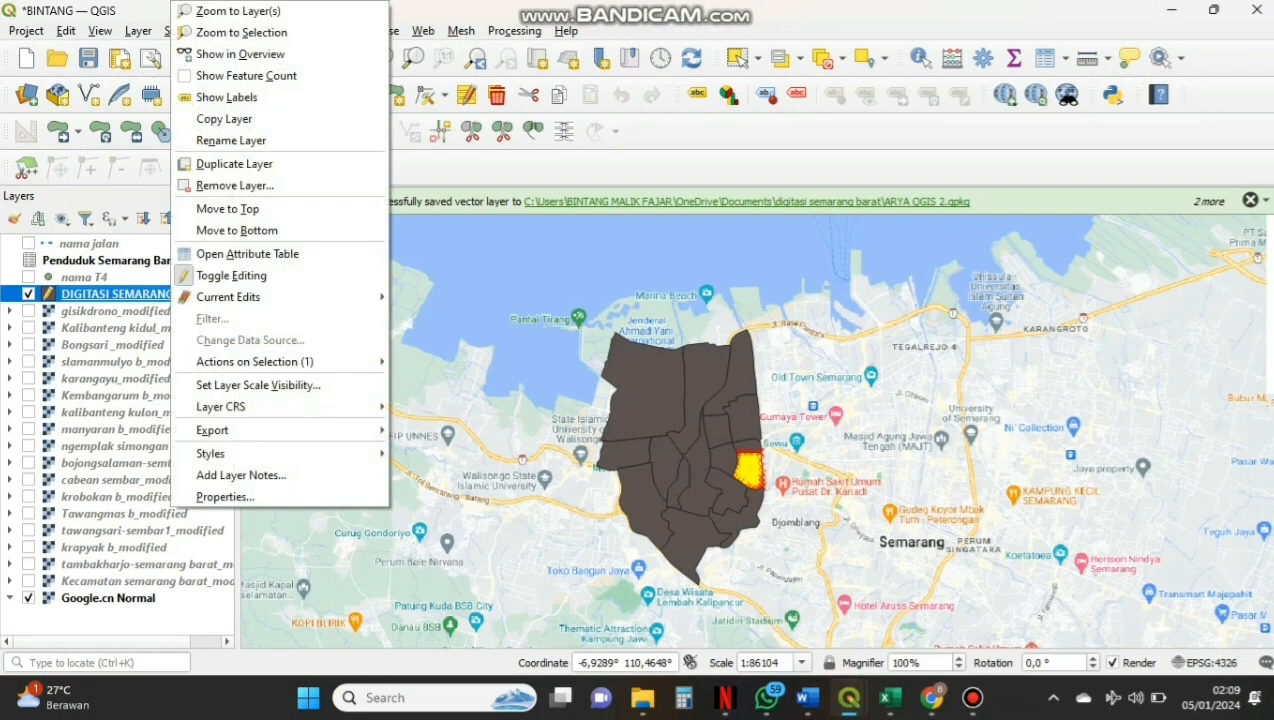
pyautogui.moveTo(215, 430)
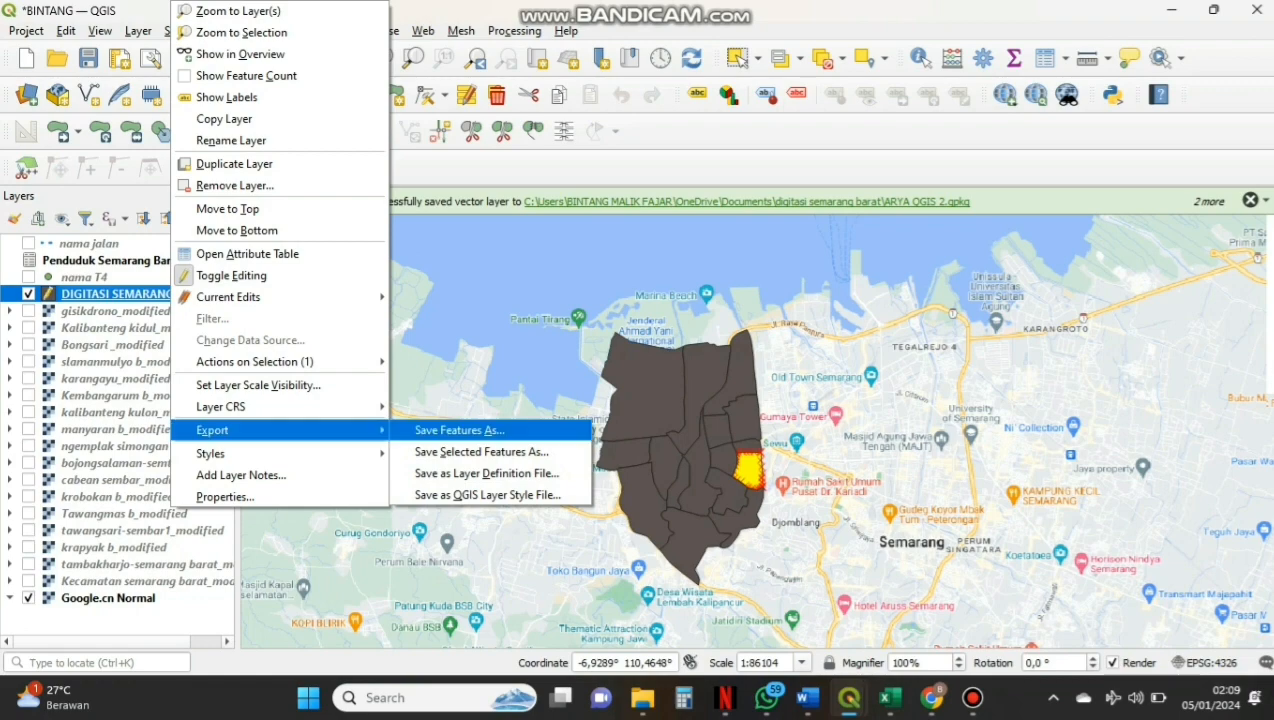
pyautogui.click(460, 430)
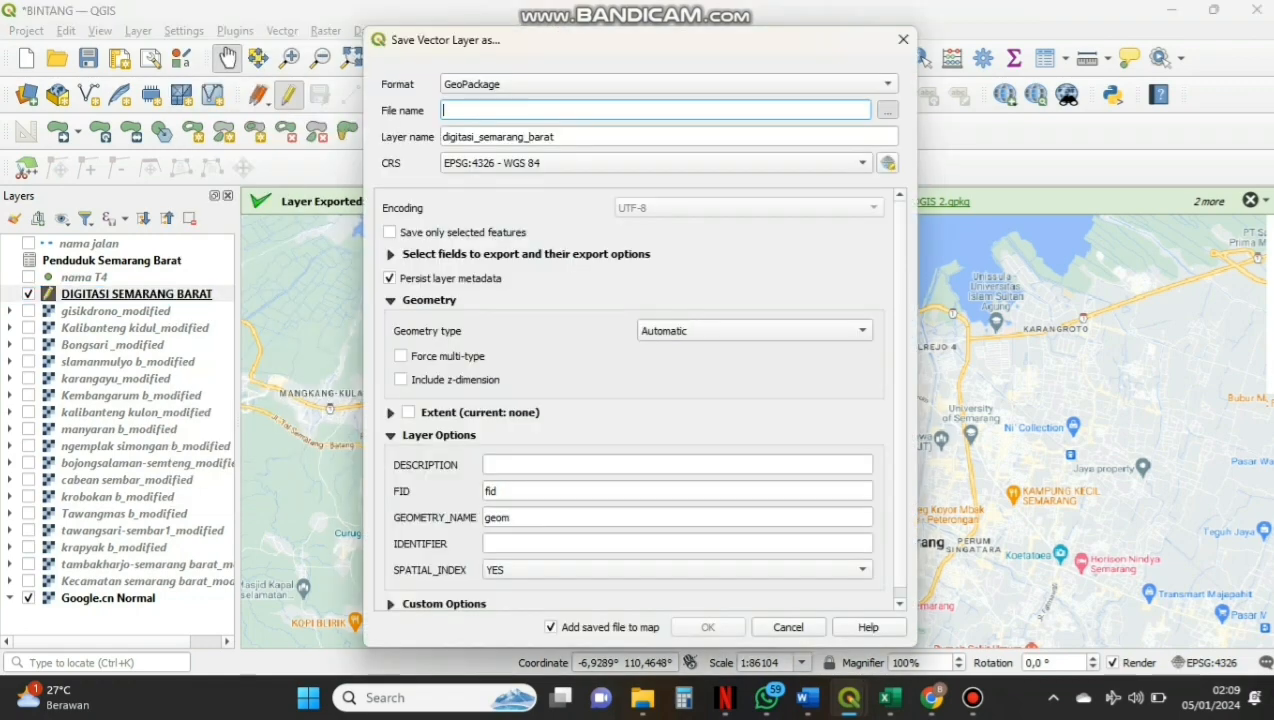
pyautogui.click(887, 110)
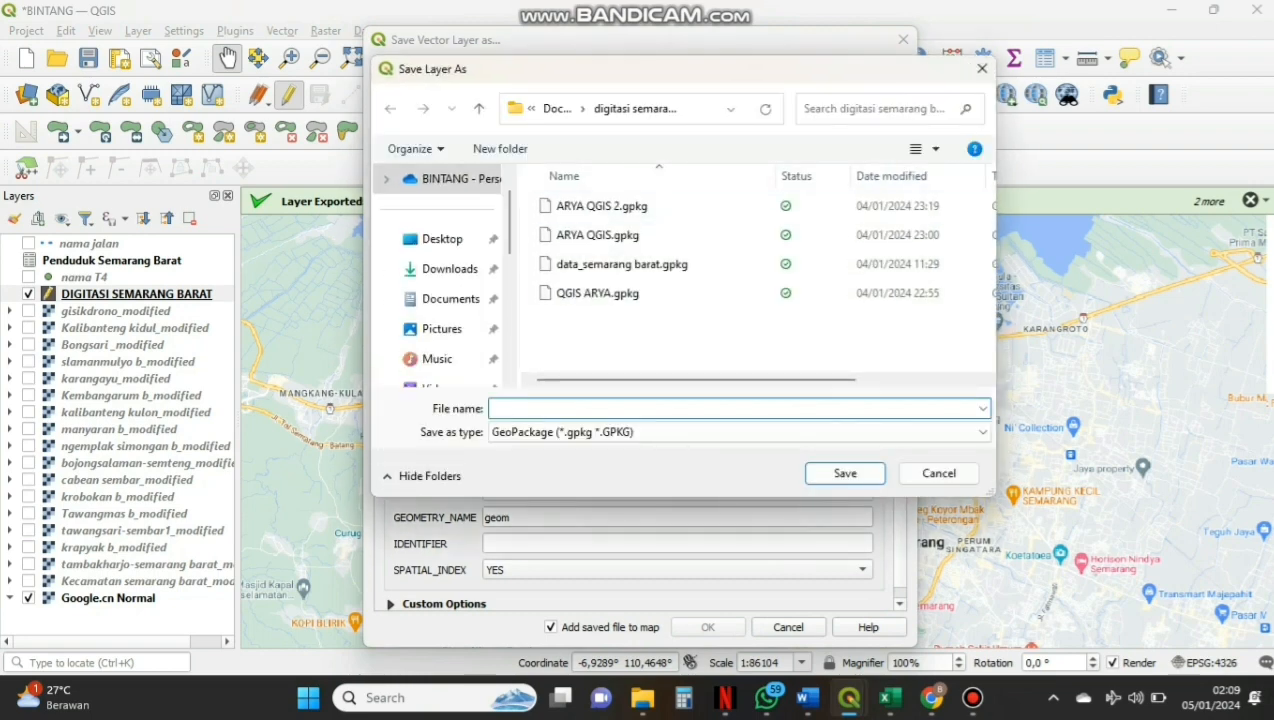
pyautogui.write('bin')
pyautogui.press('BackSpace')
pyautogui.press('BackSpace')
pyautogui.press('BackSpace')
pyautogui.write('KECAMATAN ')
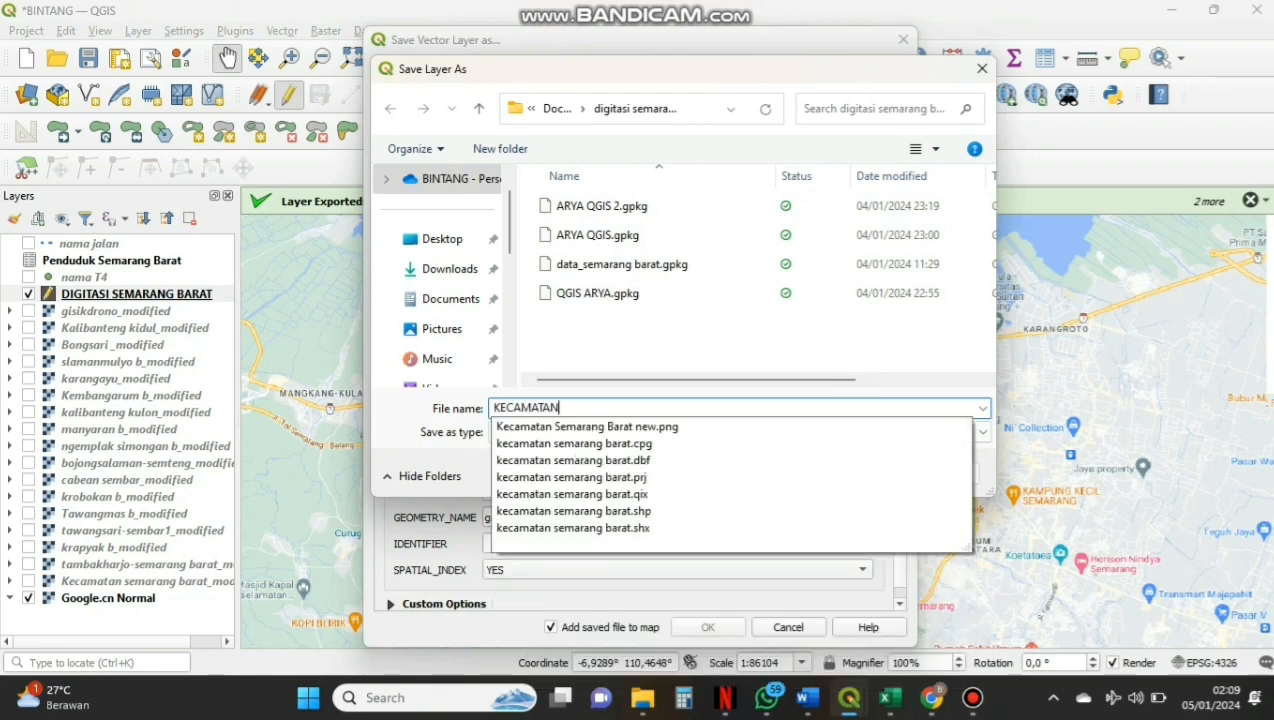
pyautogui.write('SEMARANG BARAT')
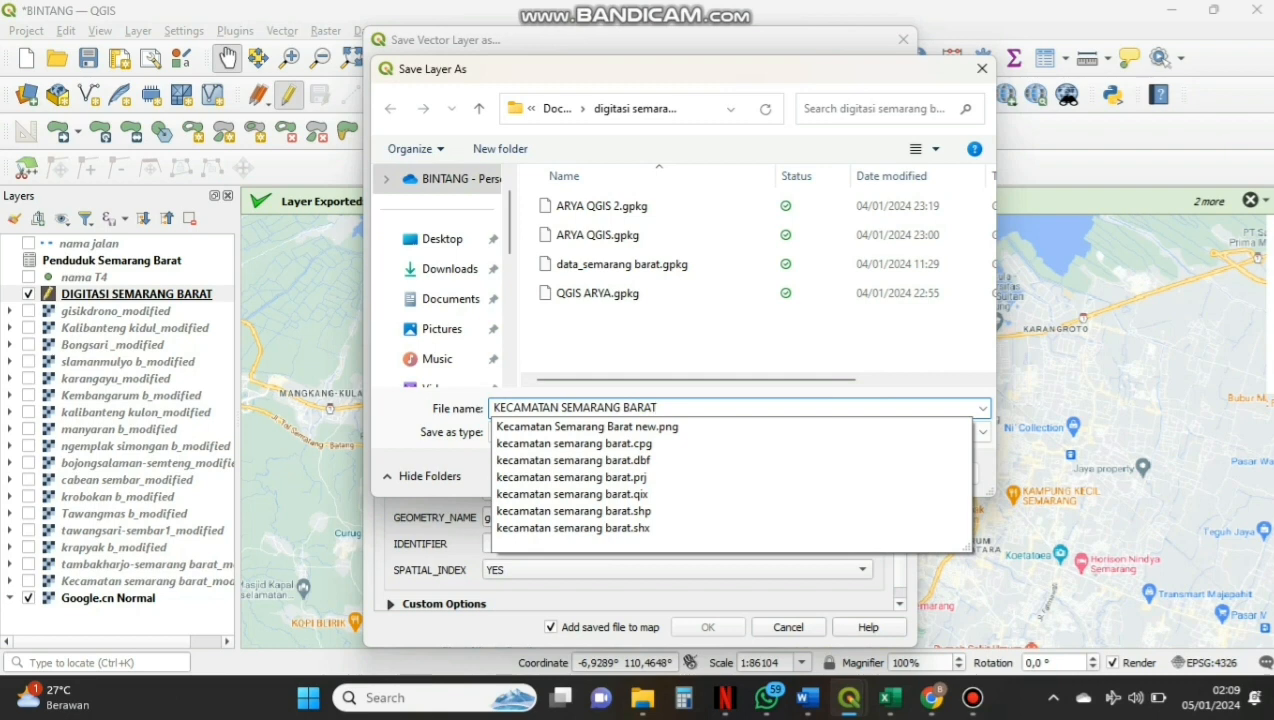
pyautogui.press('Escape')
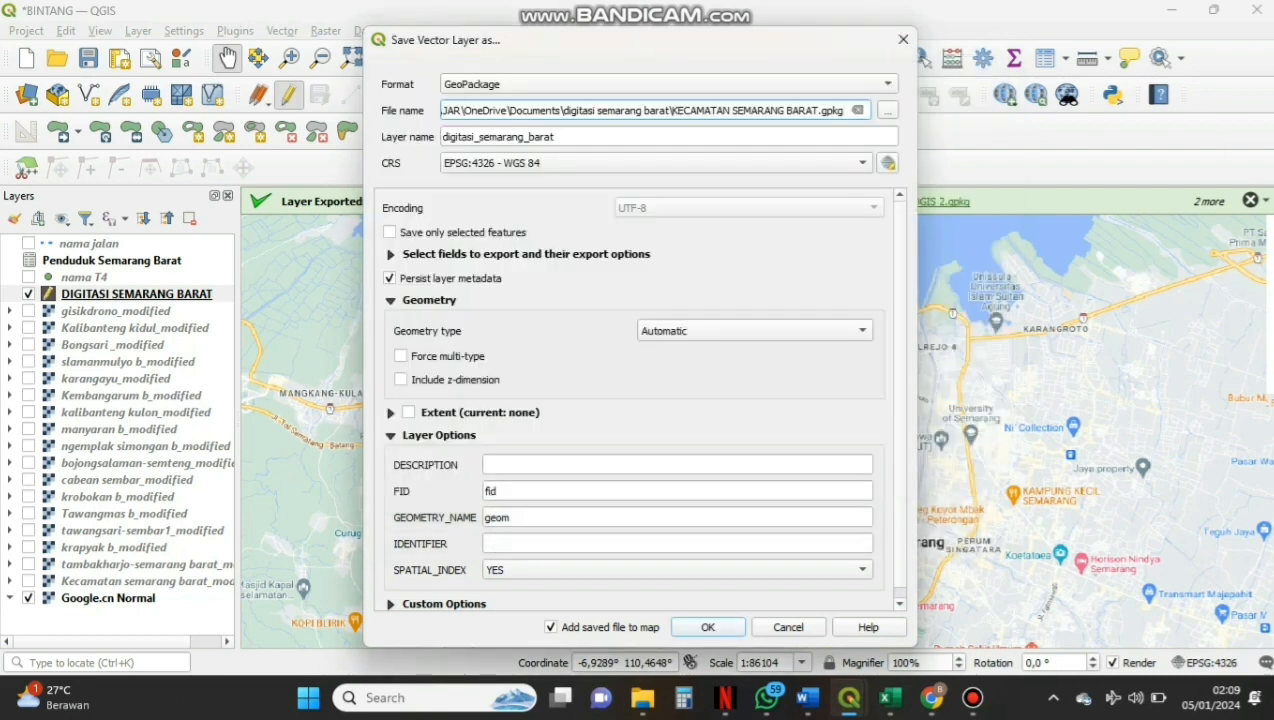
# Name the exported layer SEMARANG BARAT inside the GeoPackage and complete the export
pyautogui.moveTo(560, 137); pyautogui.dragTo(442, 137)
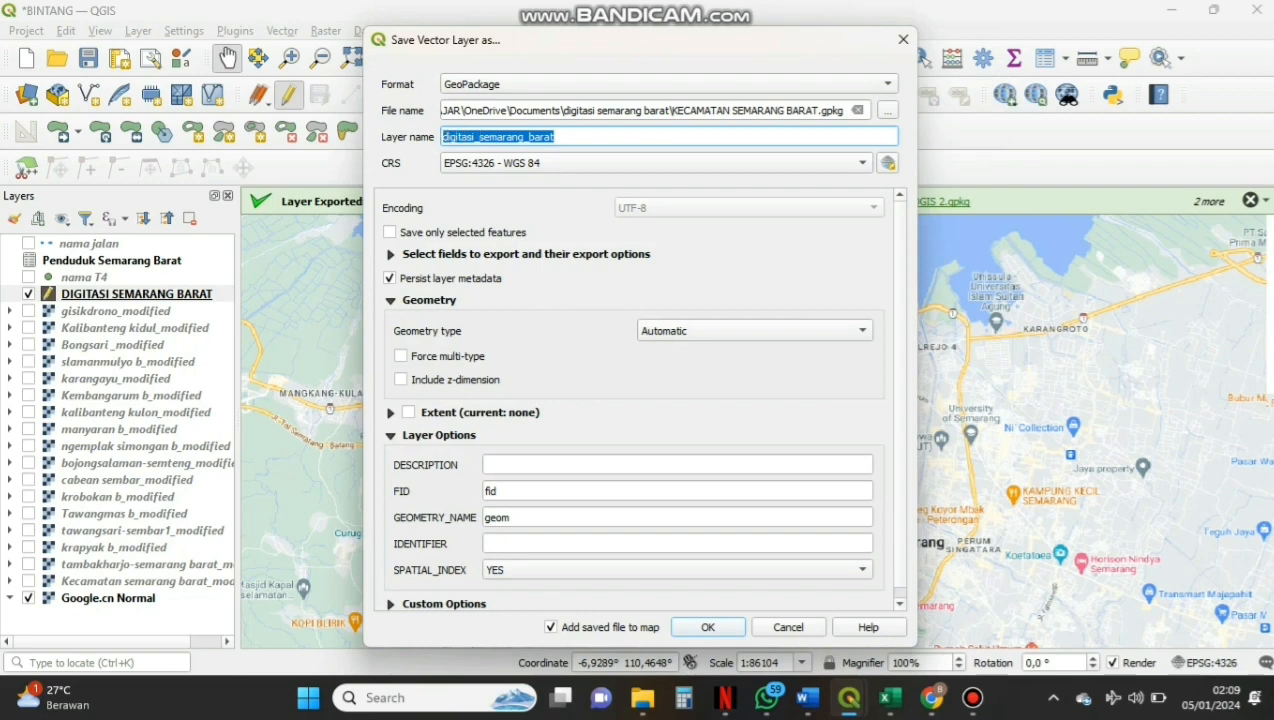
pyautogui.write('KECAMA')
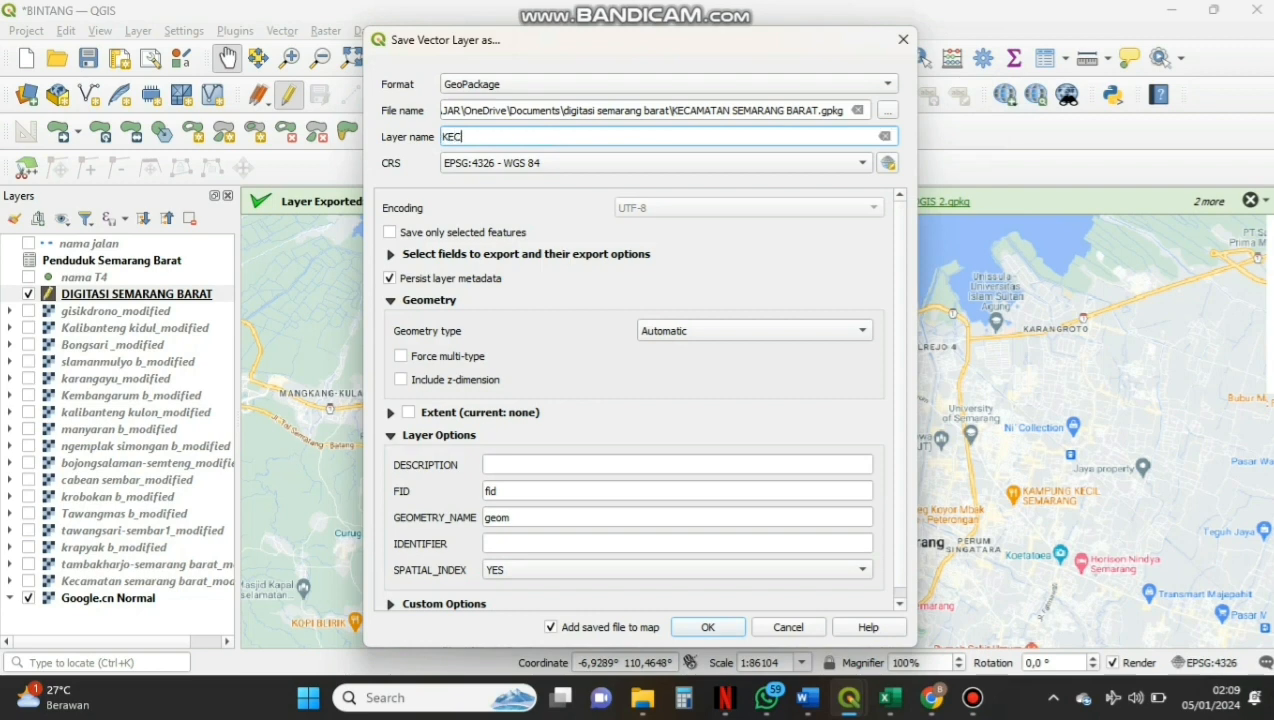
pyautogui.press('BackSpace')
pyautogui.press('BackSpace')
pyautogui.press('BackSpace')
pyautogui.press('BackSpace')
pyautogui.press('BackSpace')
pyautogui.press('BackSpace')
pyautogui.write('SEMARANG BARAT')
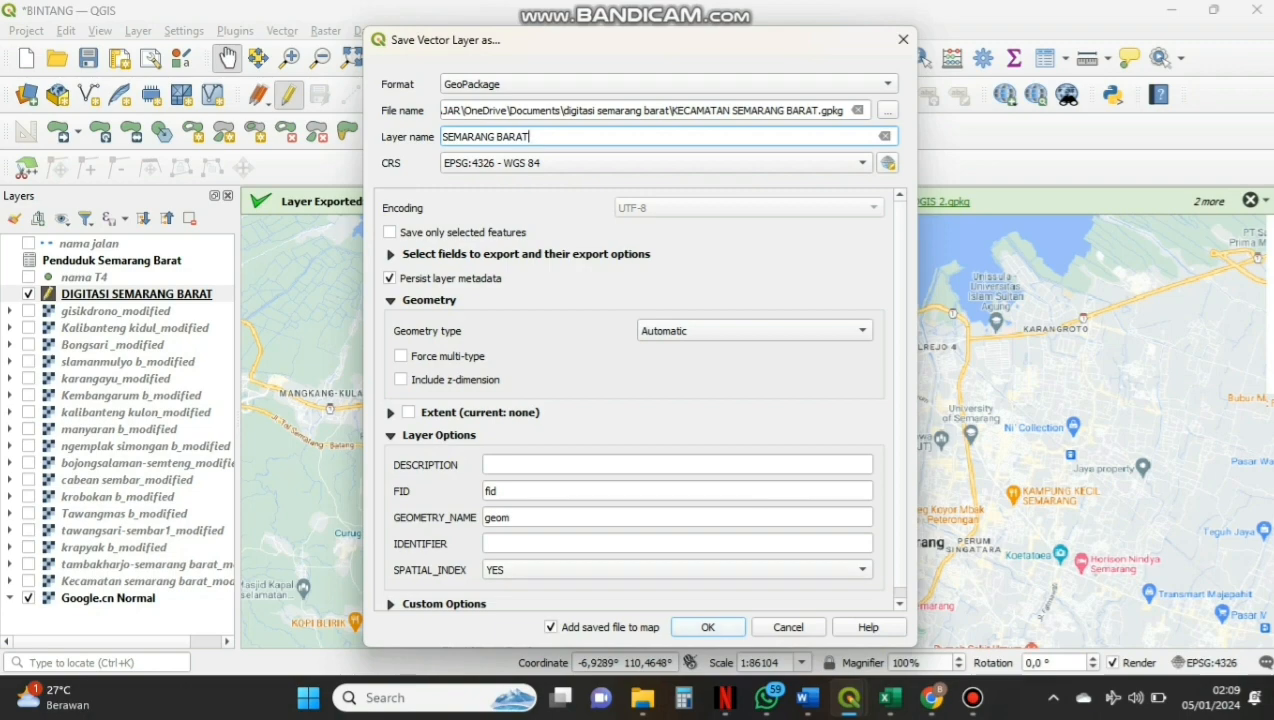
pyautogui.click(707, 627)
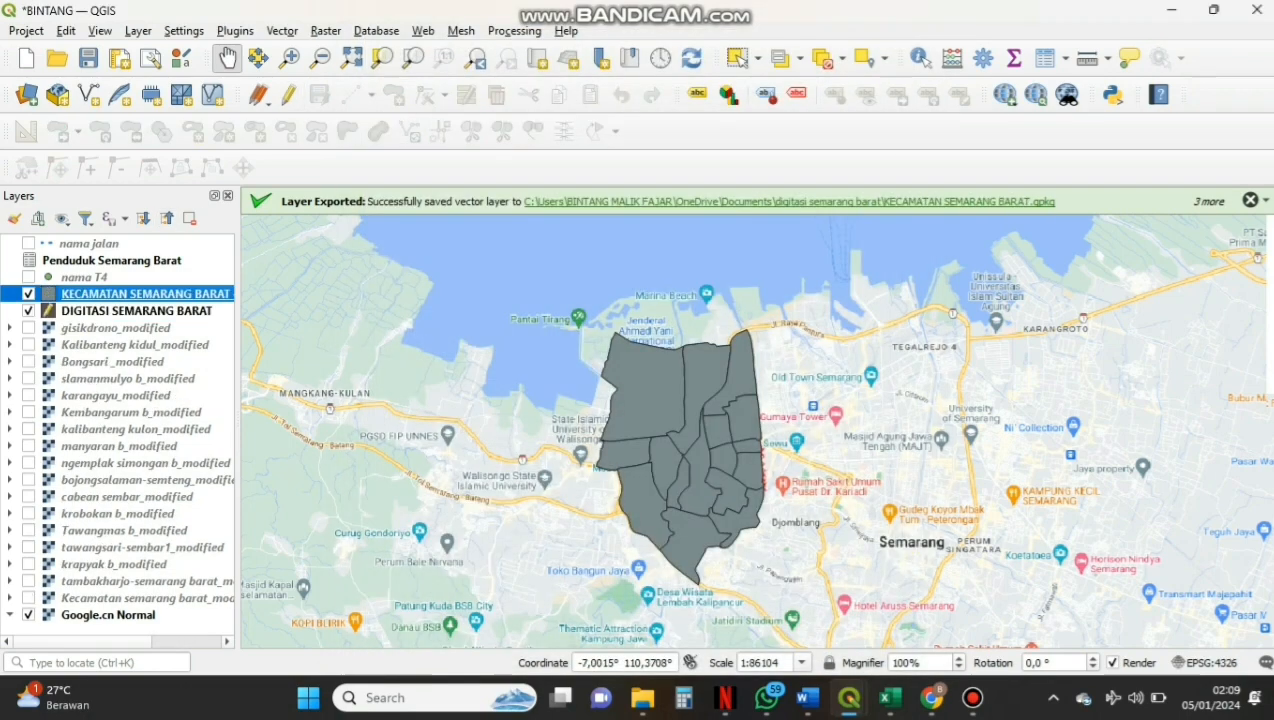
pyautogui.click(973, 697)
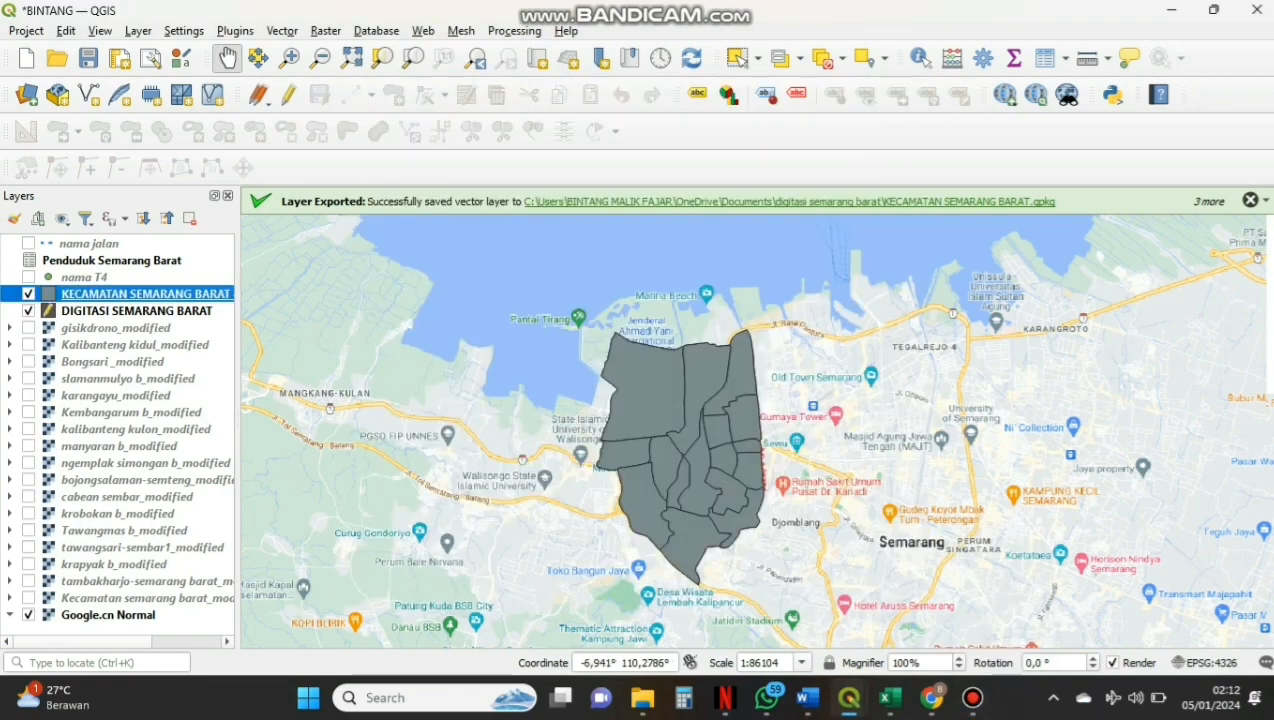
# Set the single-symbol fill colour of the KECAMATAN SEMARANG BARAT layer to a medium blue and apply it
pyautogui.rightClick(212, 293)
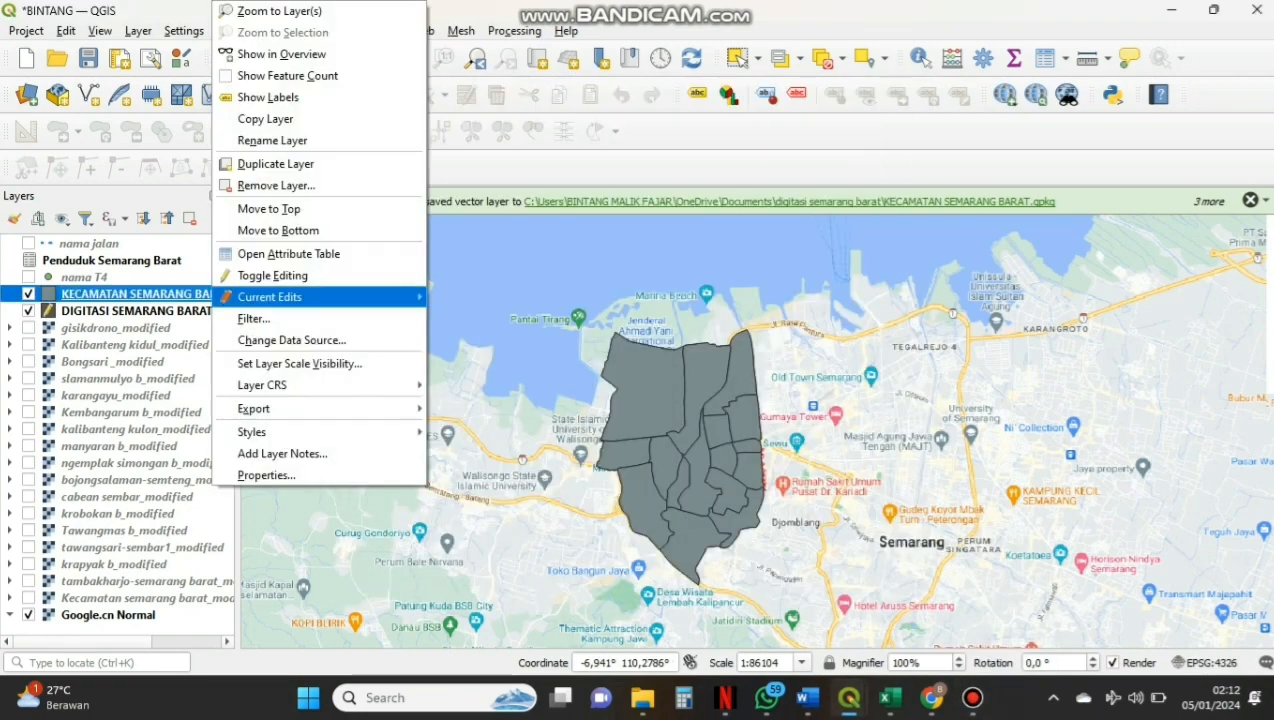
pyautogui.click(266, 475)
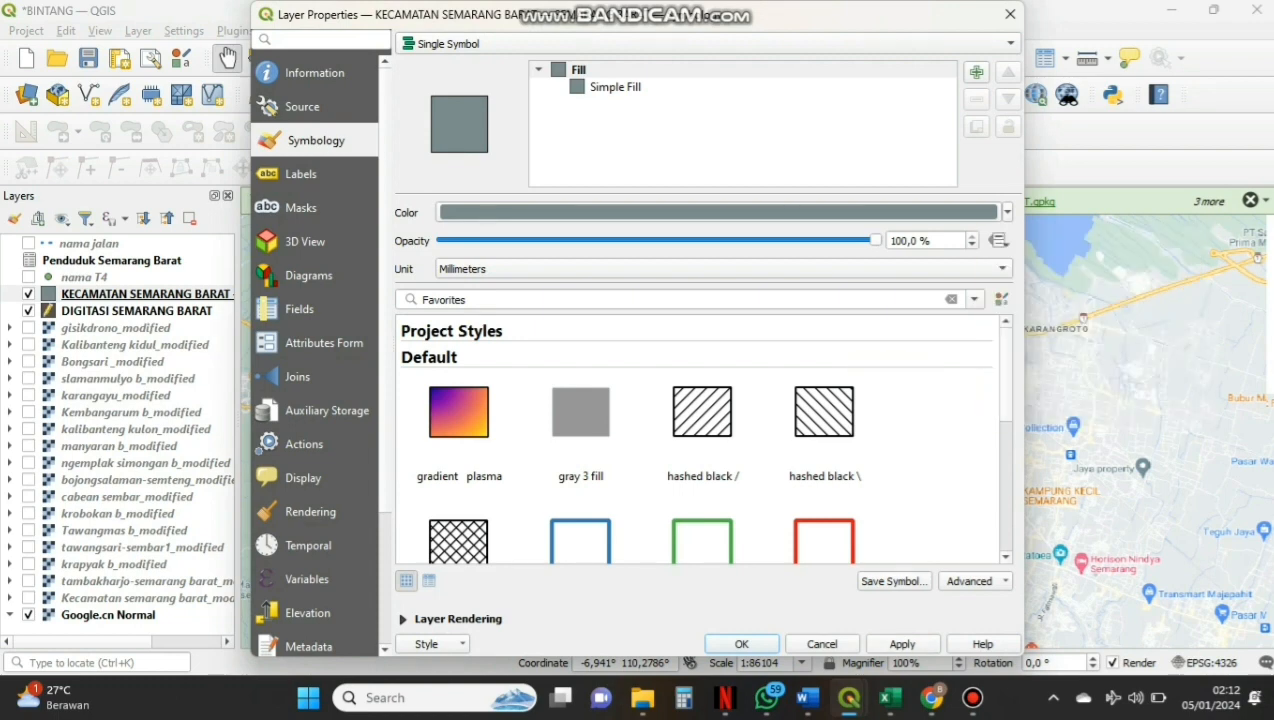
pyautogui.click(1007, 212)
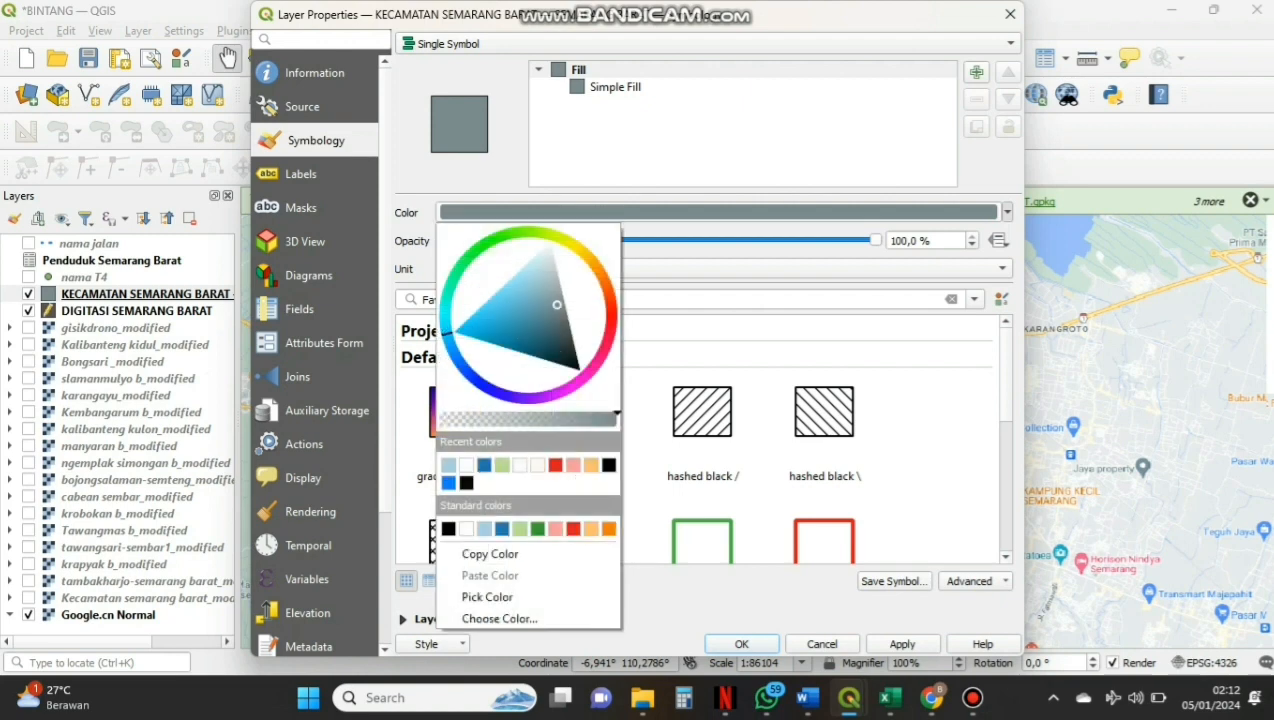
pyautogui.click(477, 323)
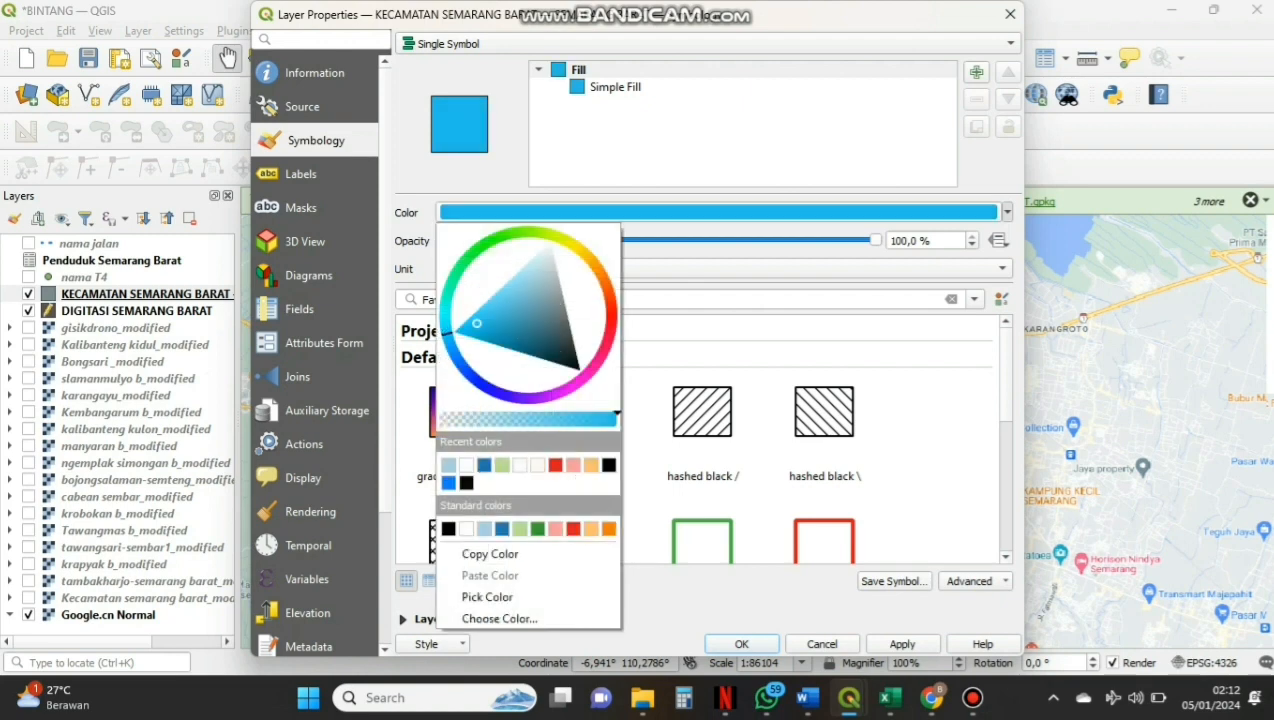
pyautogui.moveTo(477, 323); pyautogui.dragTo(488, 338)
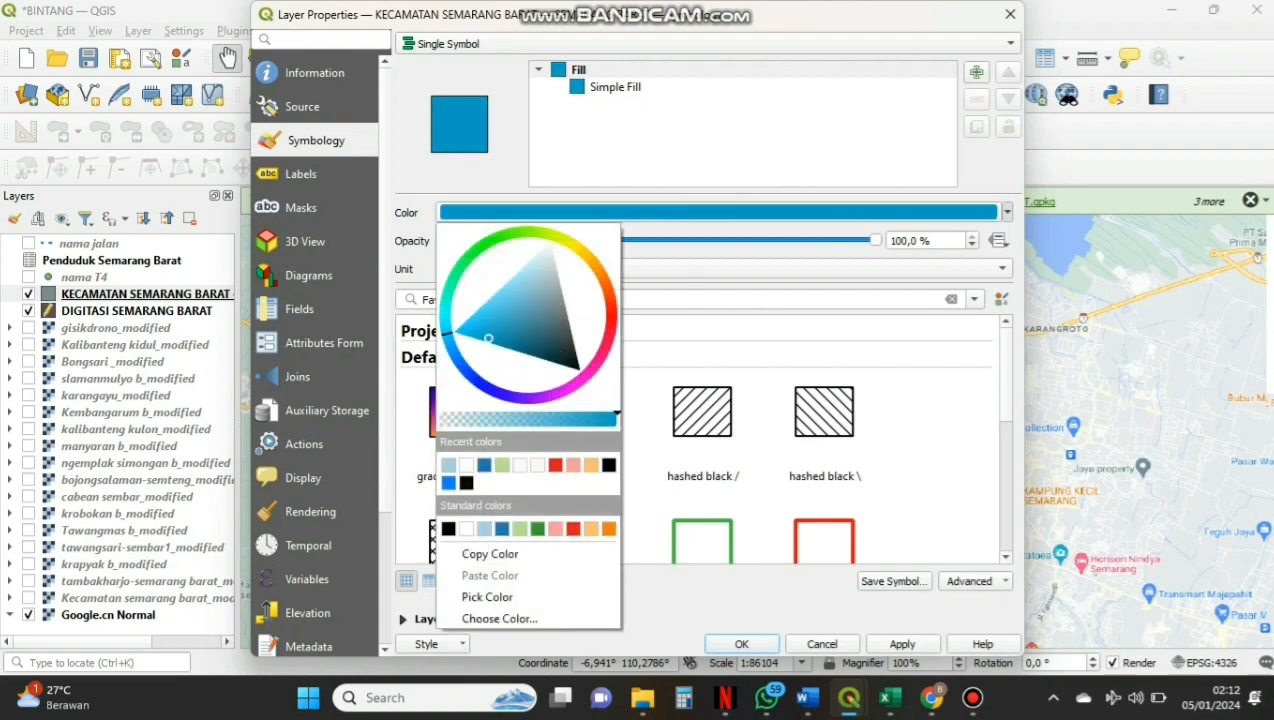
pyautogui.click(902, 644)
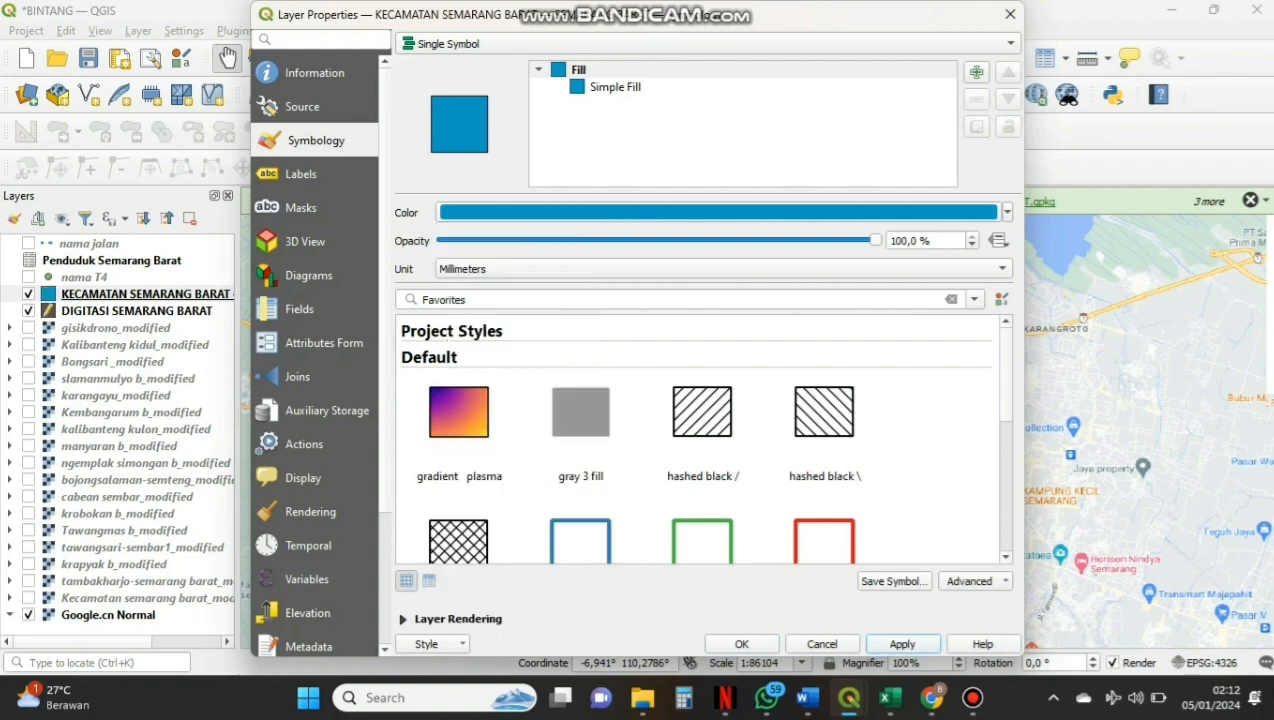
pyautogui.click(741, 644)
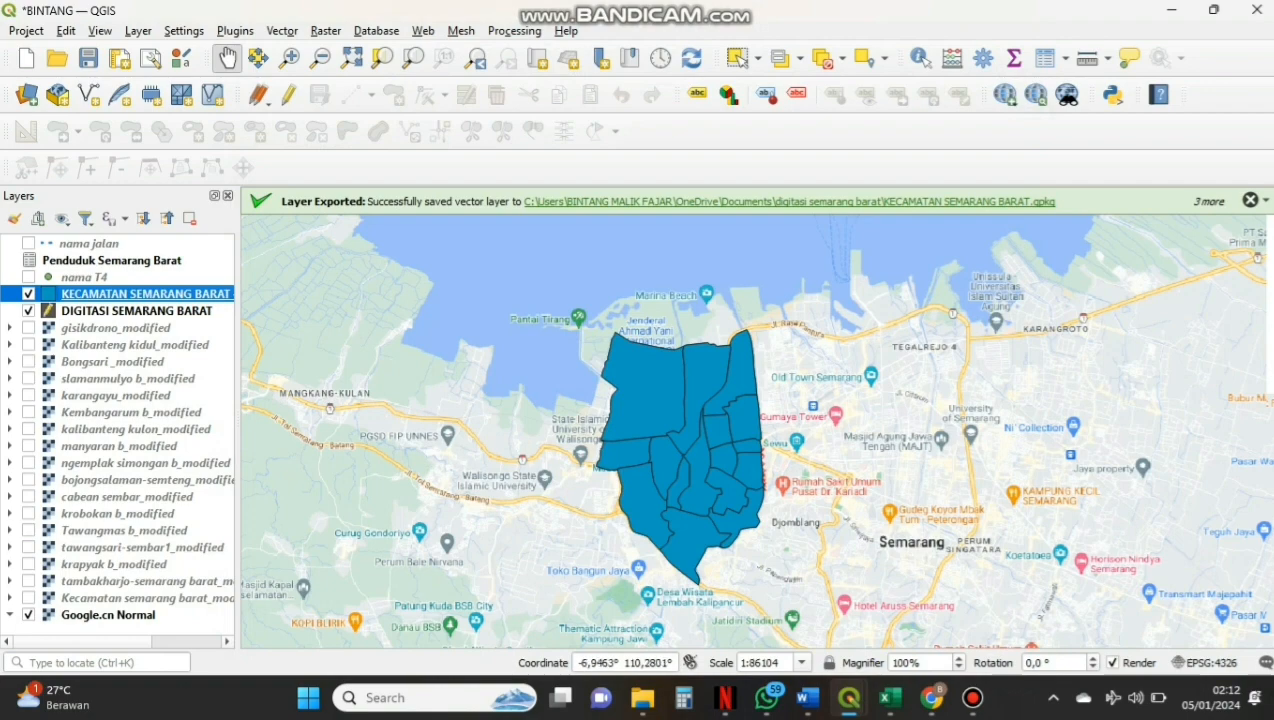
# Switch the KECAMATAN SEMARANG BARAT layer's symbology to Categorized, using kelurahan as the value
pyautogui.rightClick(207, 293)
pyautogui.click(270, 475)
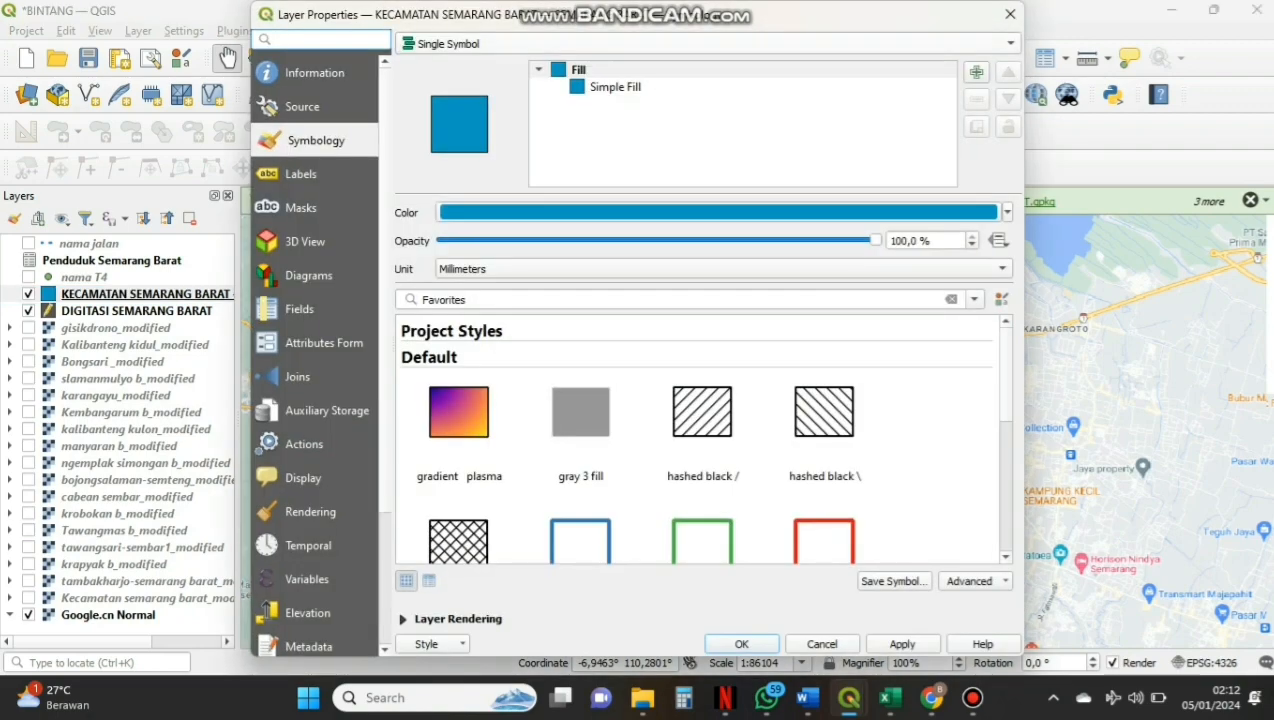
pyautogui.click(704, 43)
pyautogui.click(458, 62)
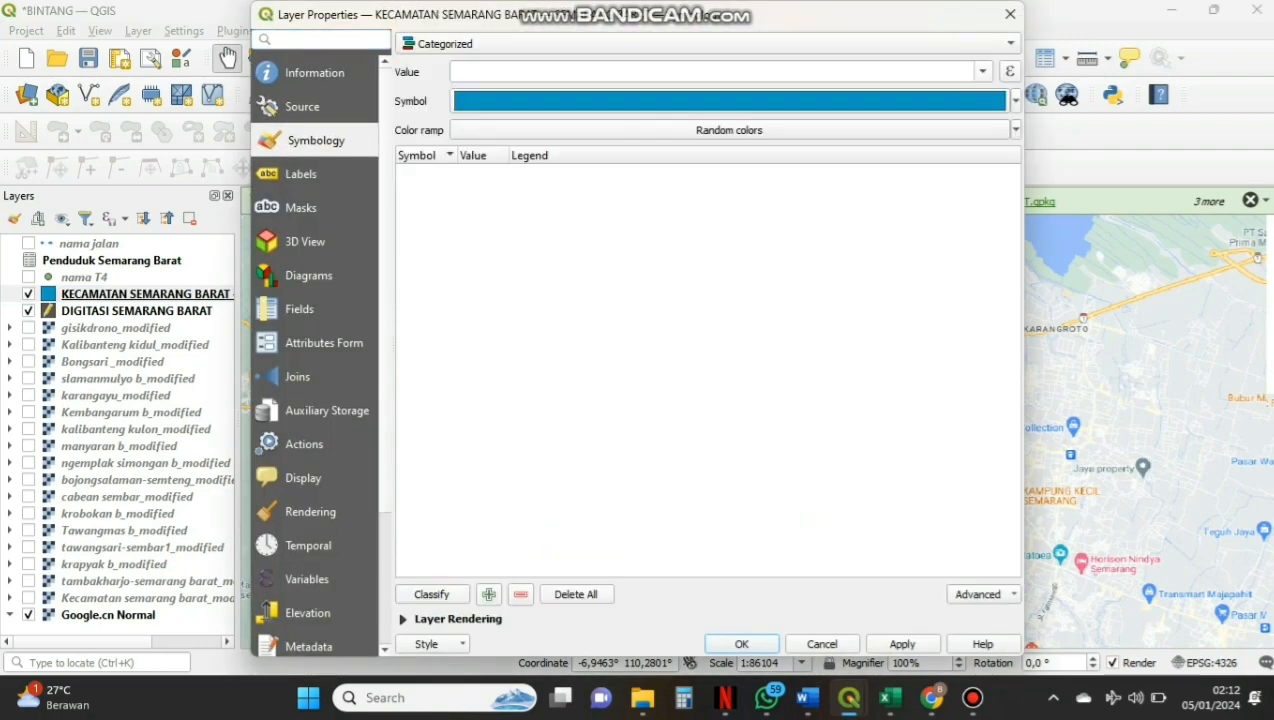
pyautogui.click(983, 72)
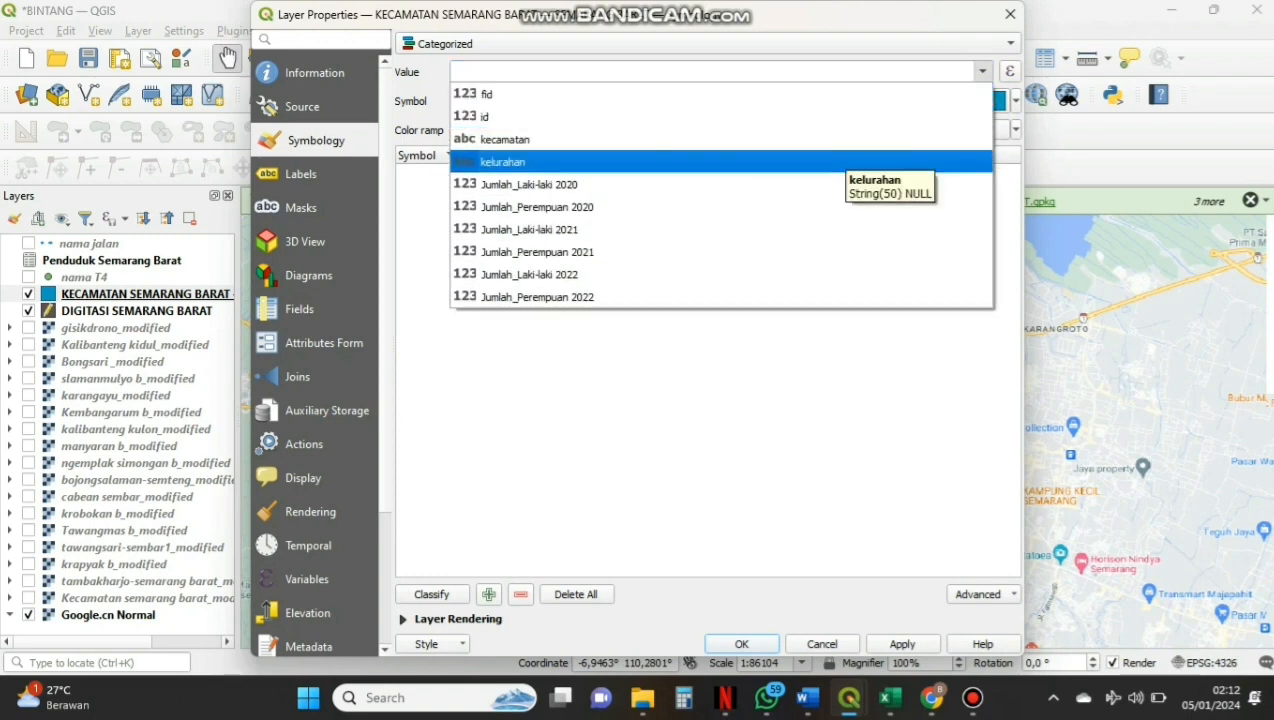
pyautogui.click(842, 160)
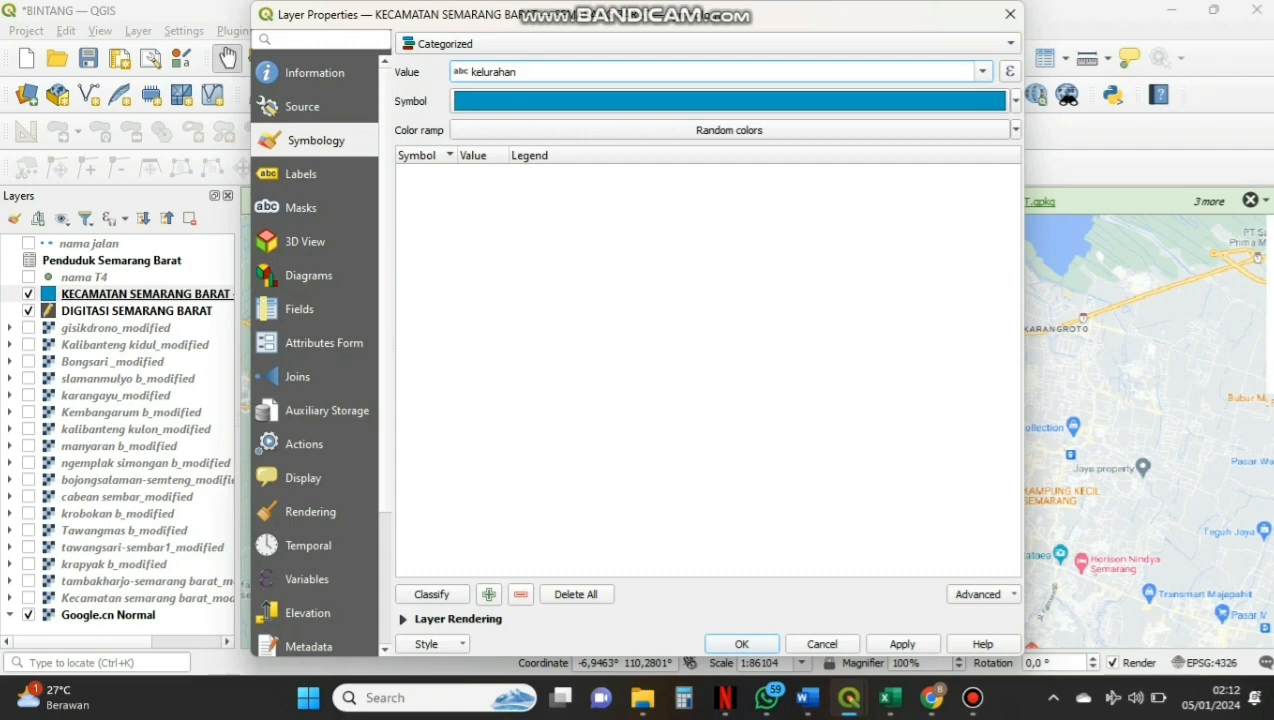
# Classify the kelurahan categories with the Random Color Ramp and apply the symbology to the map
pyautogui.click(1016, 130)
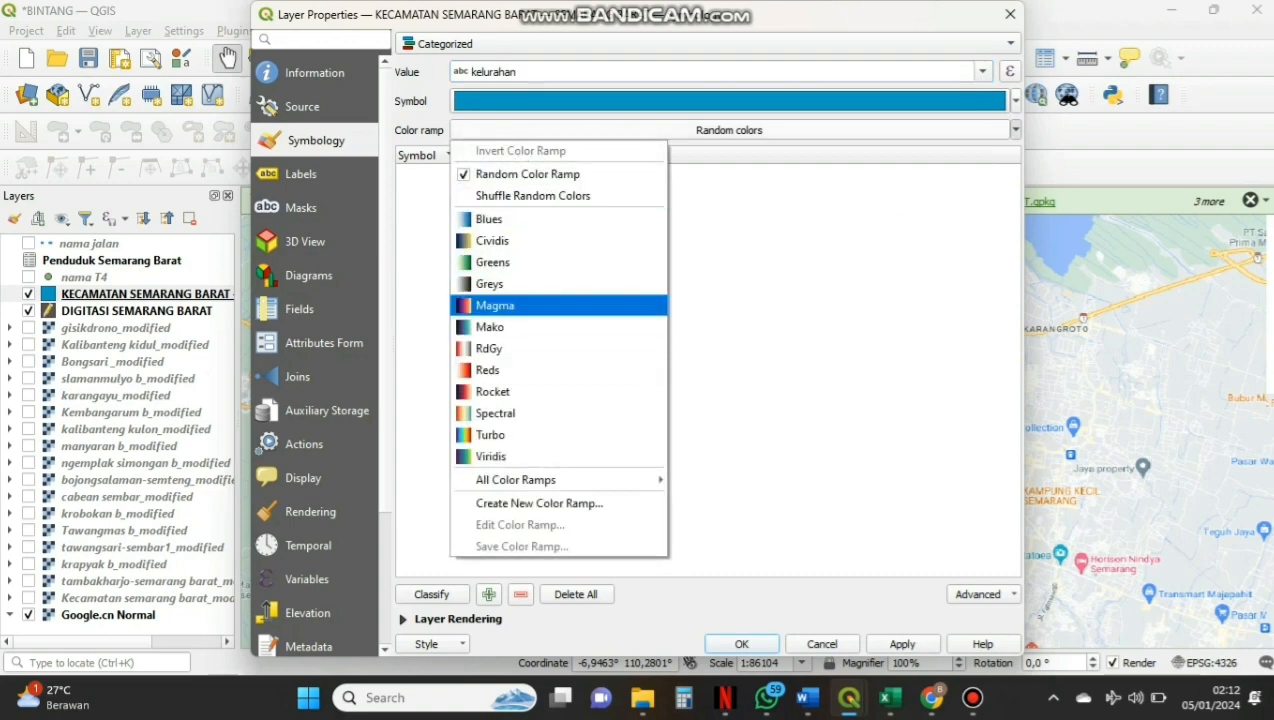
pyautogui.click(528, 174)
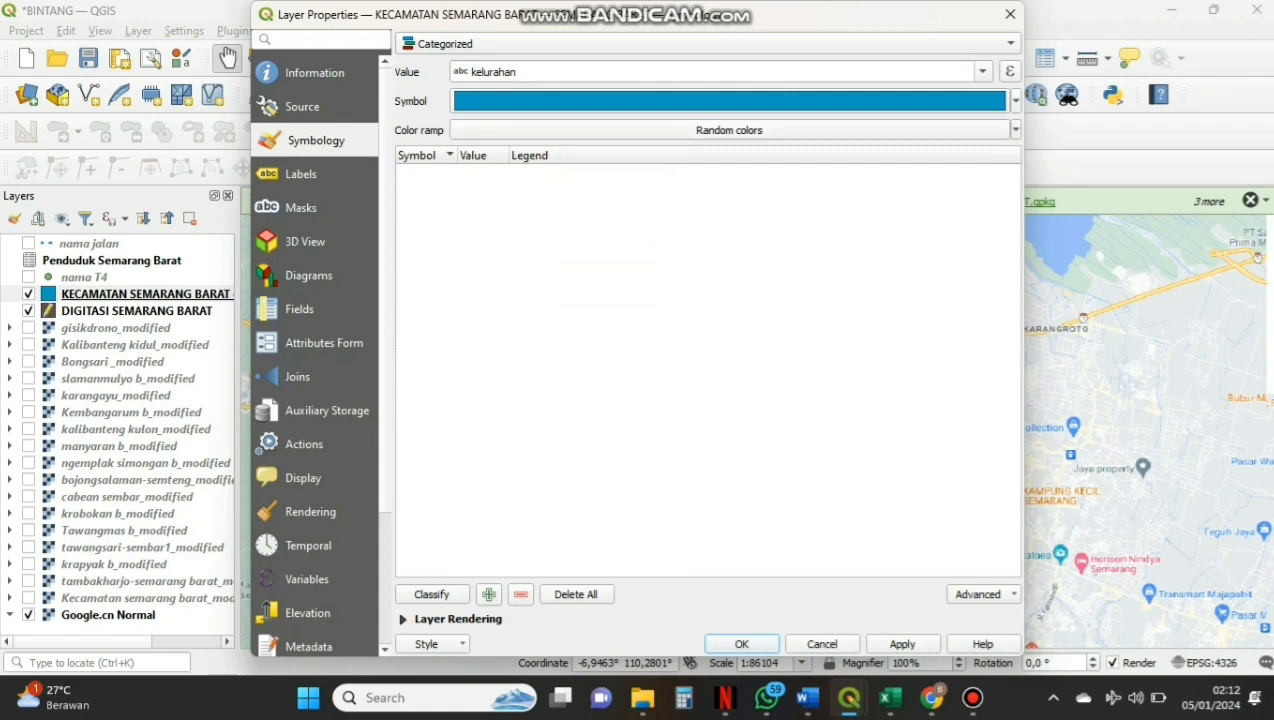
pyautogui.click(431, 594)
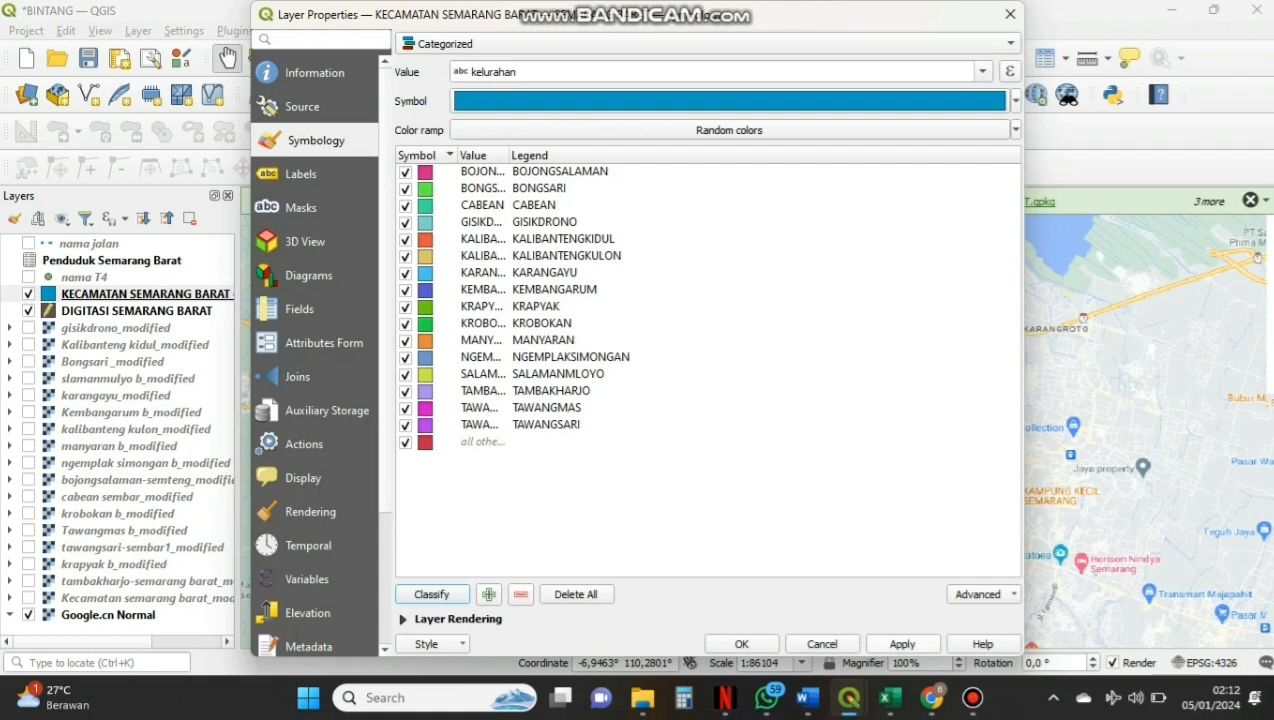
pyautogui.click(902, 644)
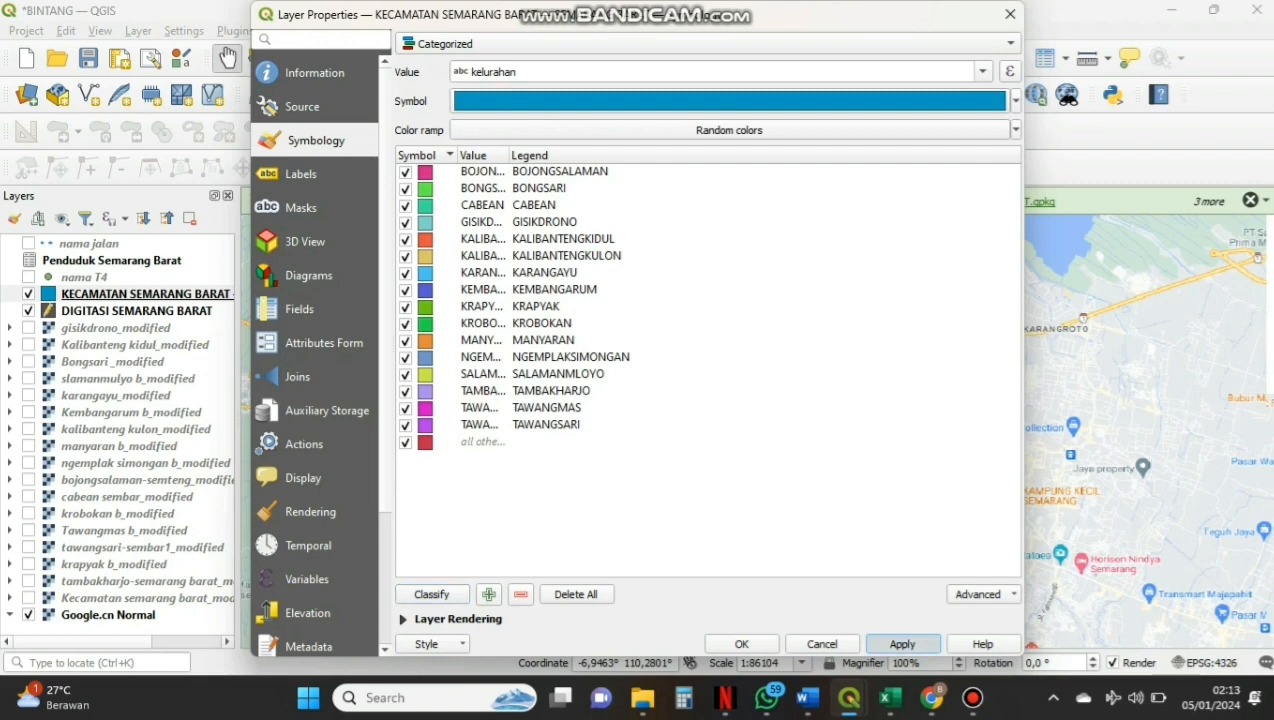
pyautogui.click(741, 644)
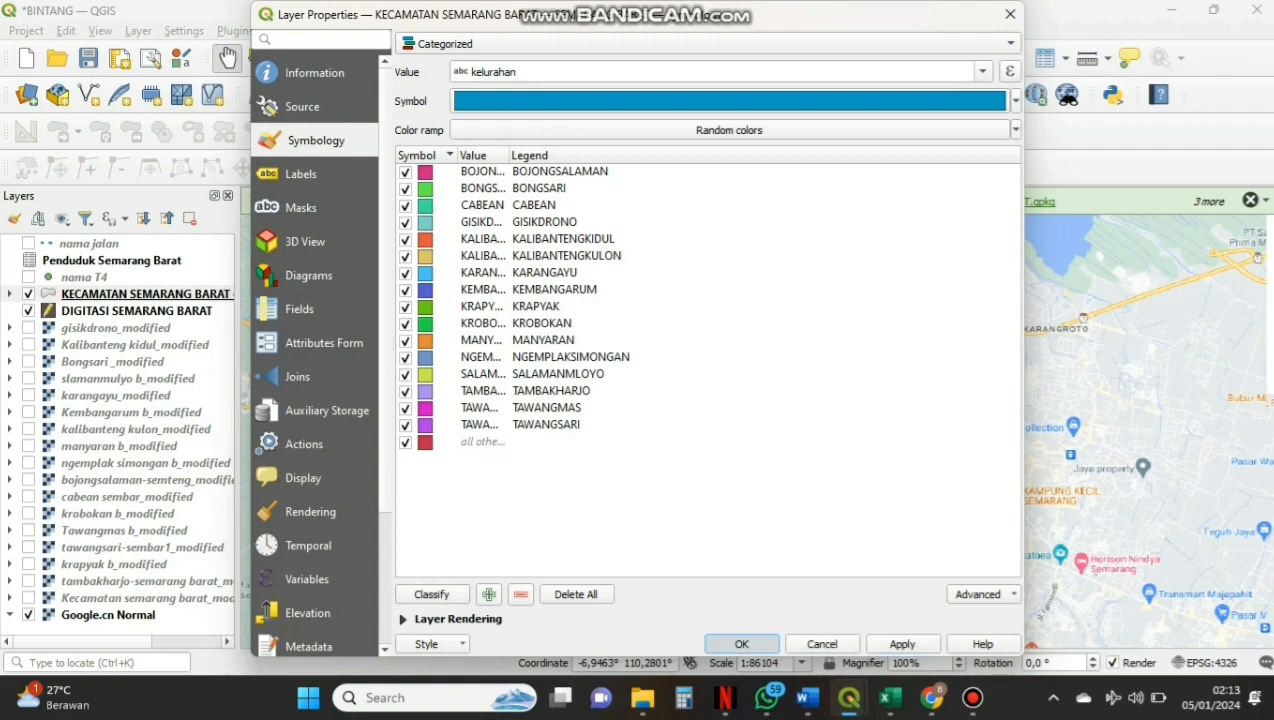
pyautogui.moveTo(777, 587)
pyautogui.mouseDown()
pyautogui.moveTo(767, 578)
pyautogui.moveTo(799, 509)
pyautogui.moveTo(781, 594)
pyautogui.mouseUp()
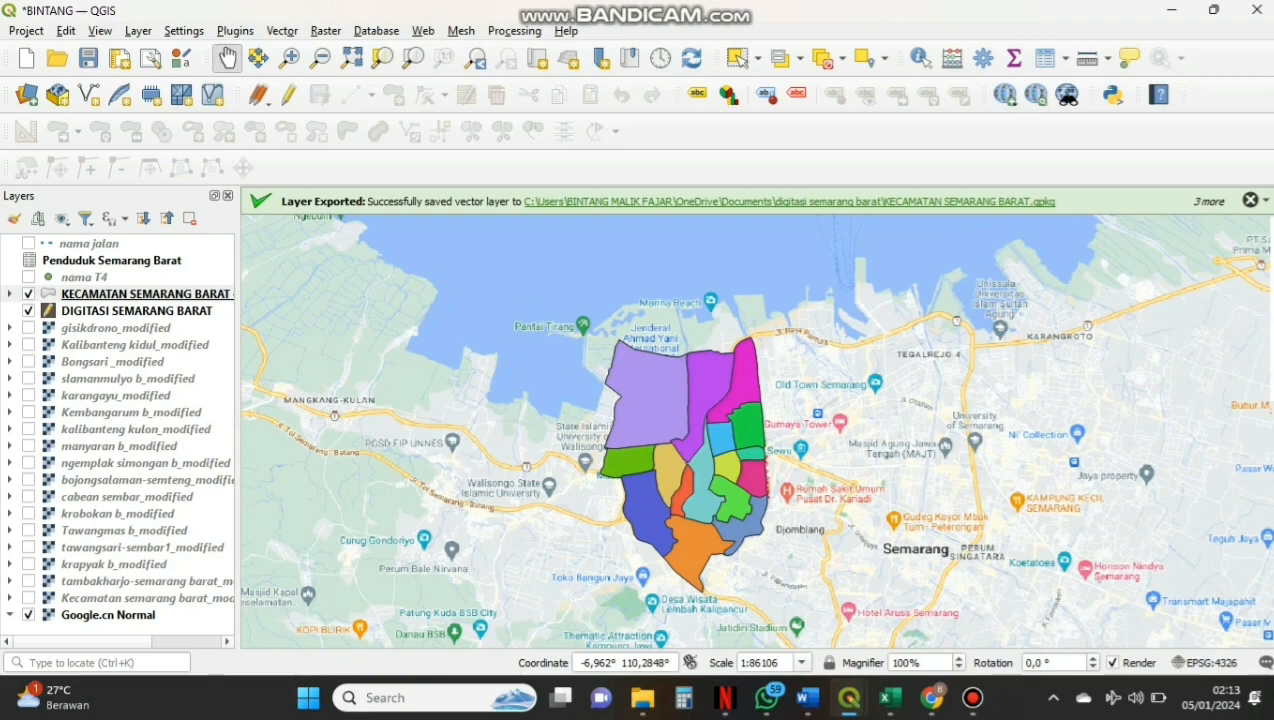
# Change the KECAMATAN SEMARANG BARAT symbology to Graduated on Jumlah_Laki-laki 2020 with the Blues color ramp
pyautogui.rightClick(152, 294)
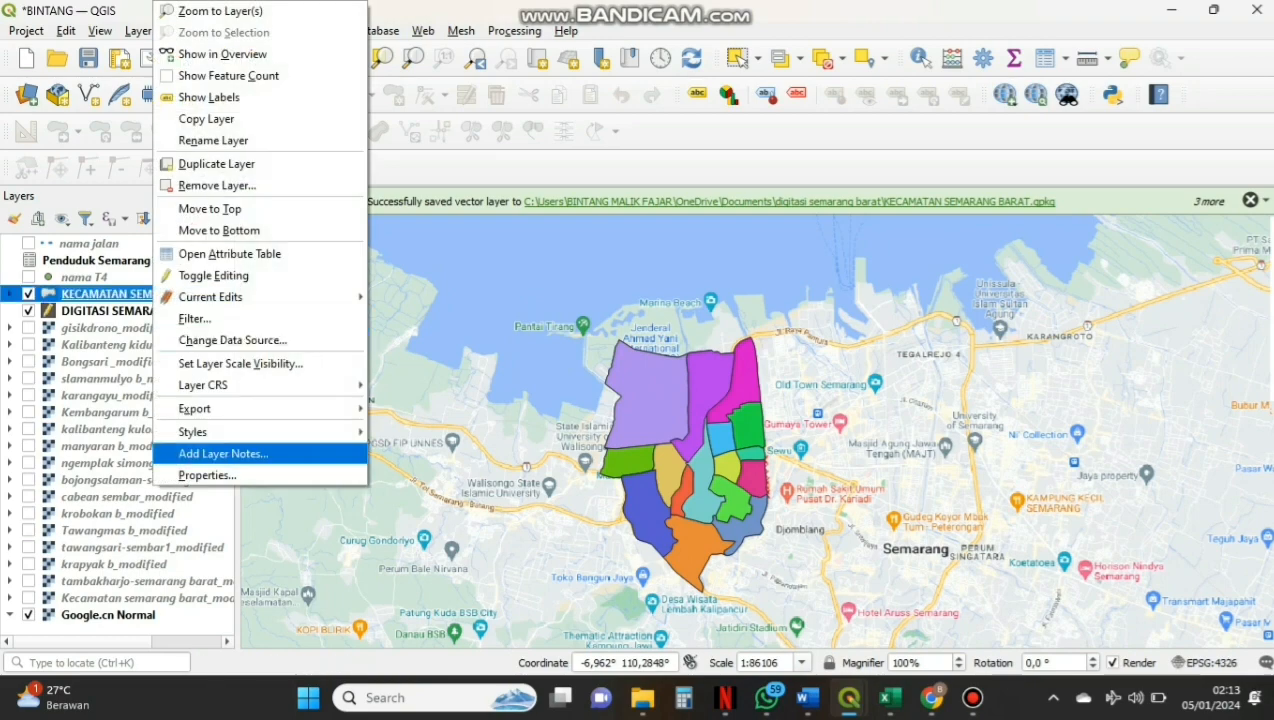
pyautogui.click(207, 475)
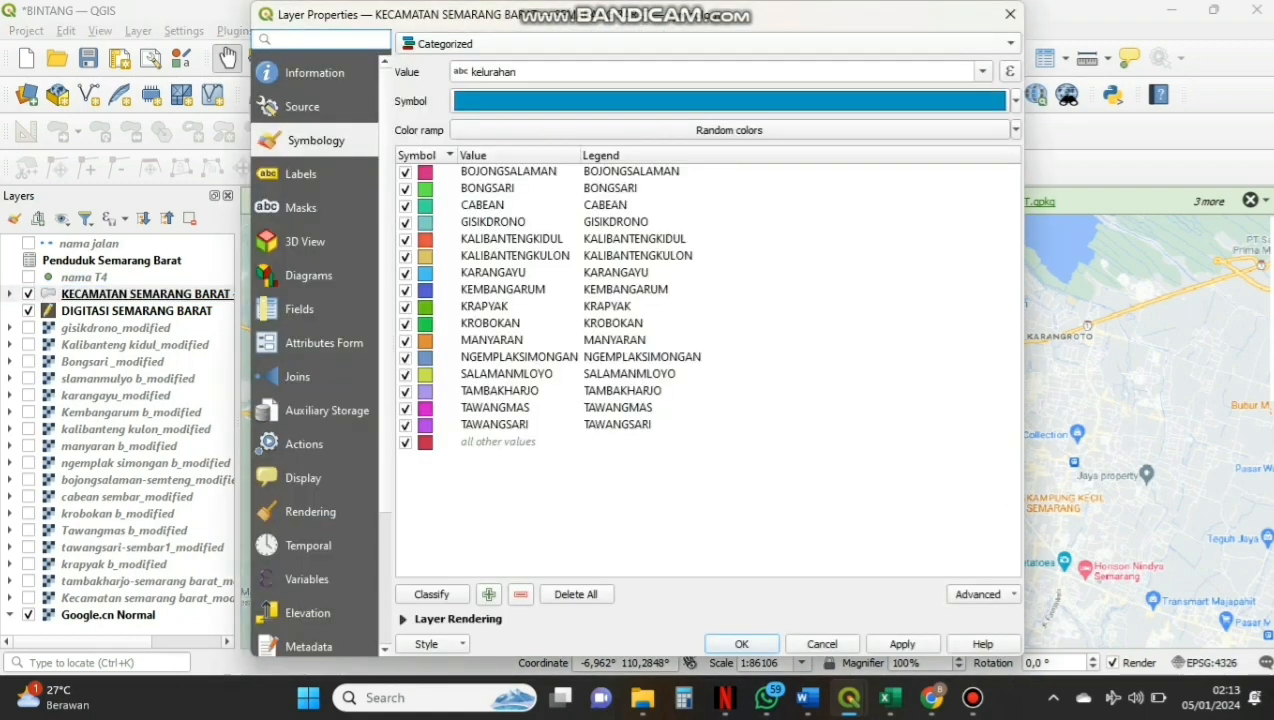
pyautogui.click(708, 44)
pyautogui.click(708, 70)
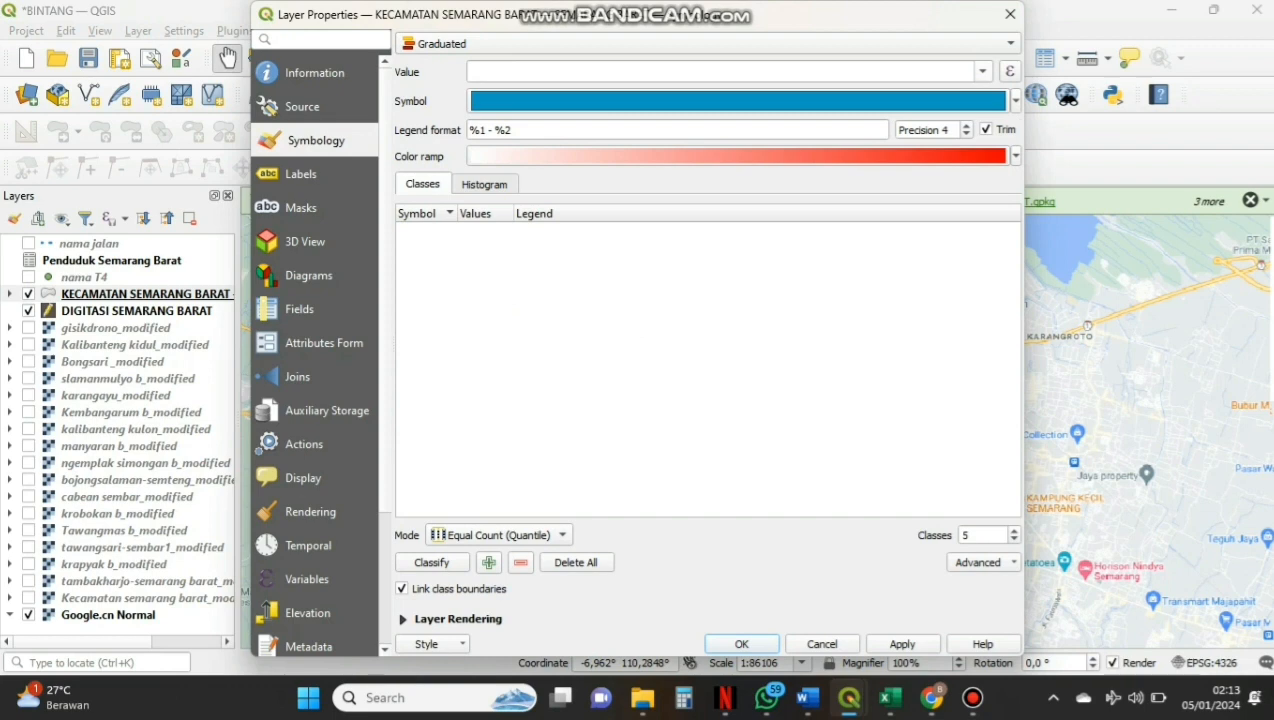
pyautogui.click(983, 72)
pyautogui.click(545, 139)
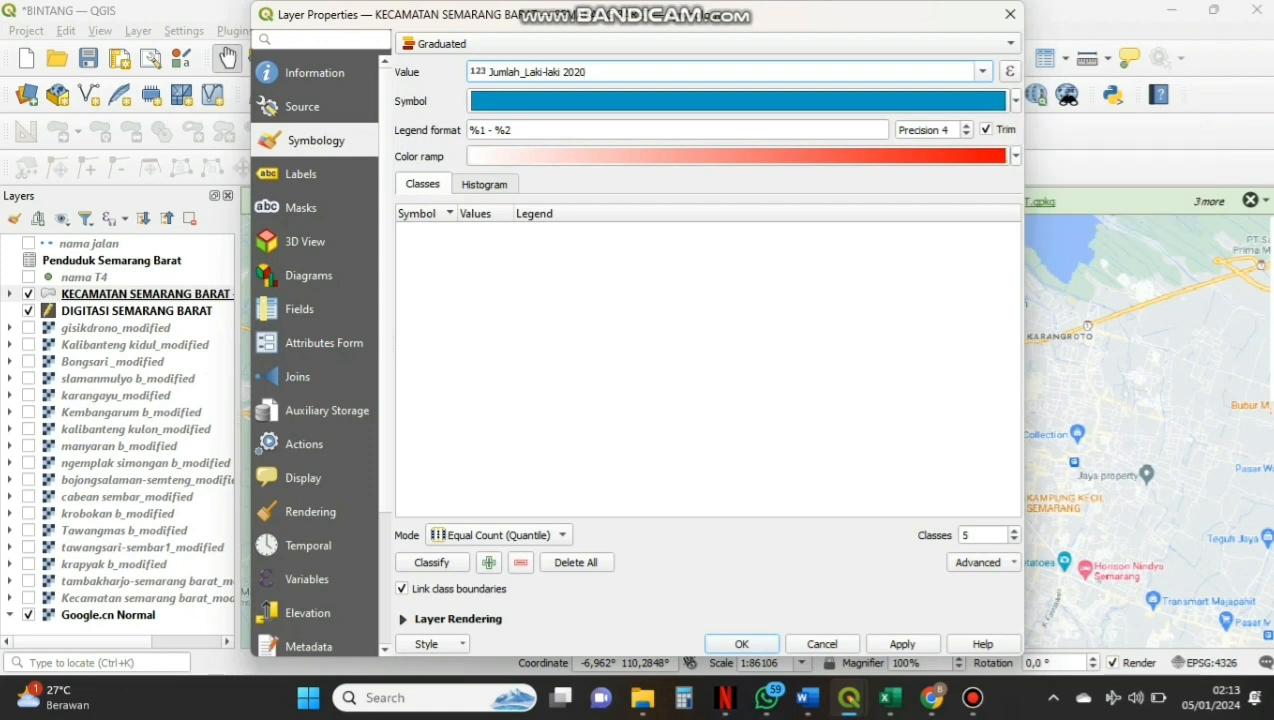
pyautogui.click(1016, 156)
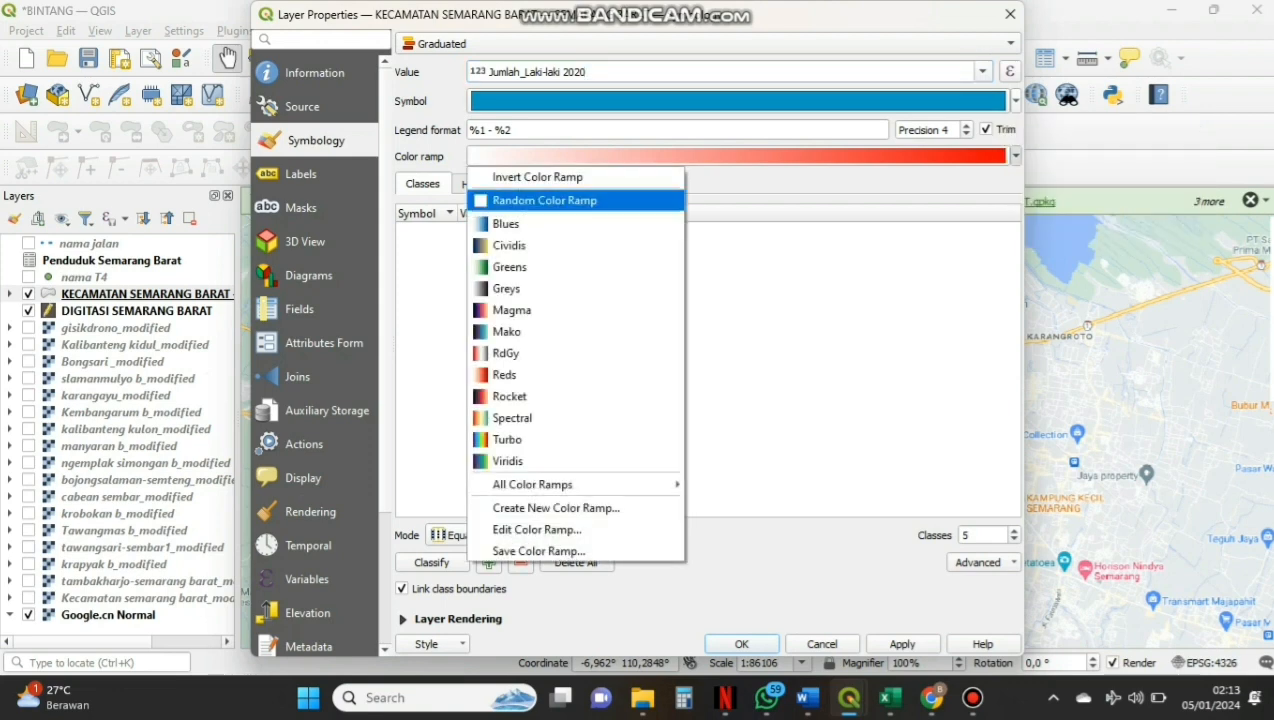
pyautogui.click(515, 224)
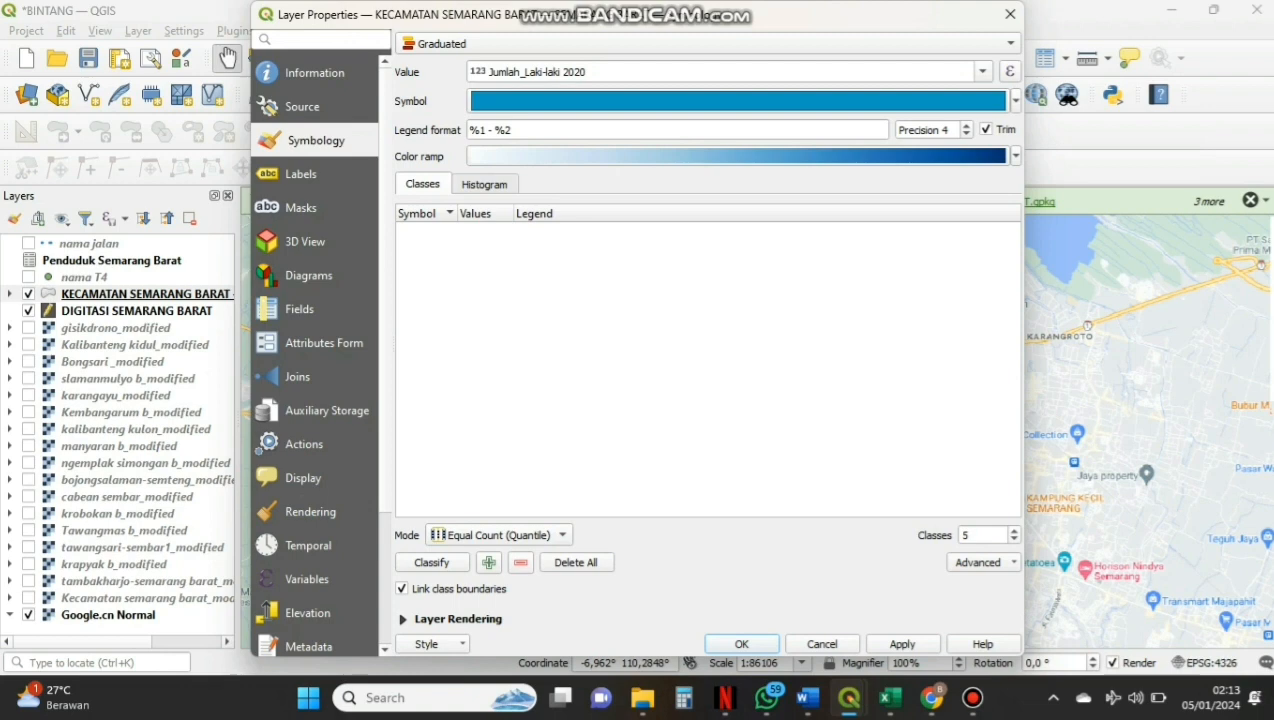
# Divide the graduated symbology into 3 classes and apply it to the KECAMATAN SEMARANG BARAT layer
pyautogui.click(973, 535)
pyautogui.press('BackSpace')
pyautogui.write('3')
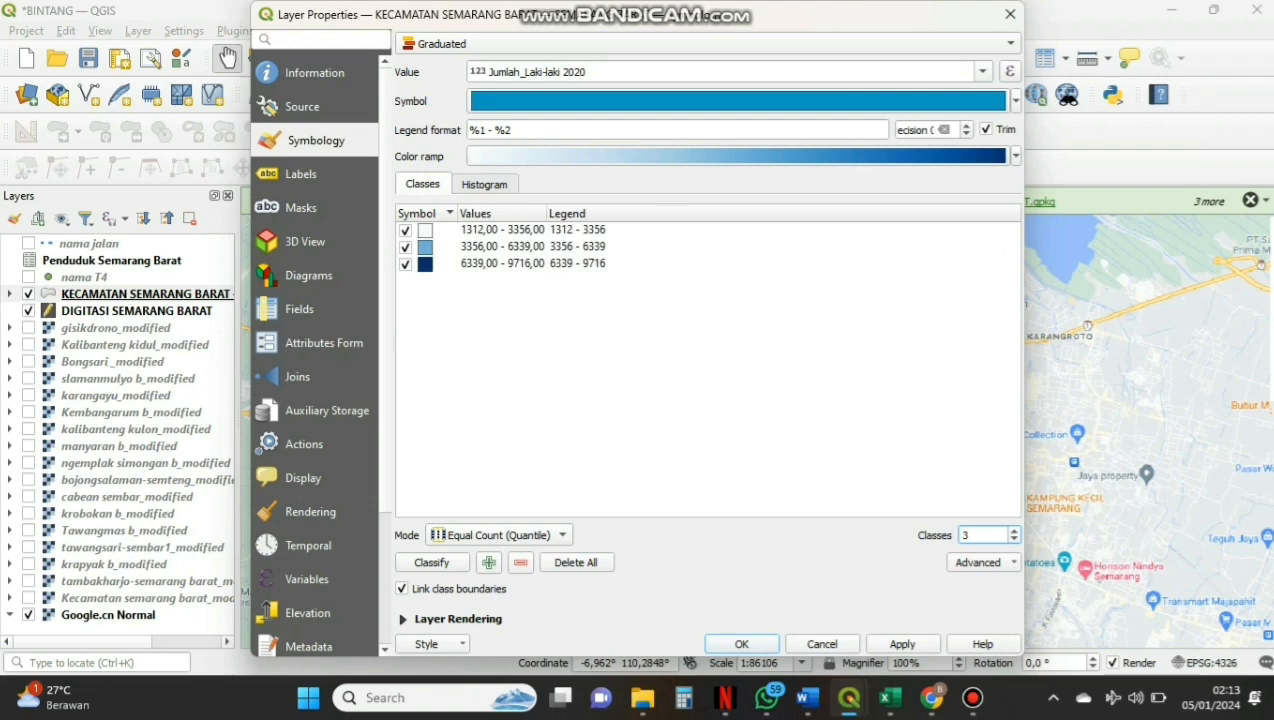
pyautogui.click(902, 643)
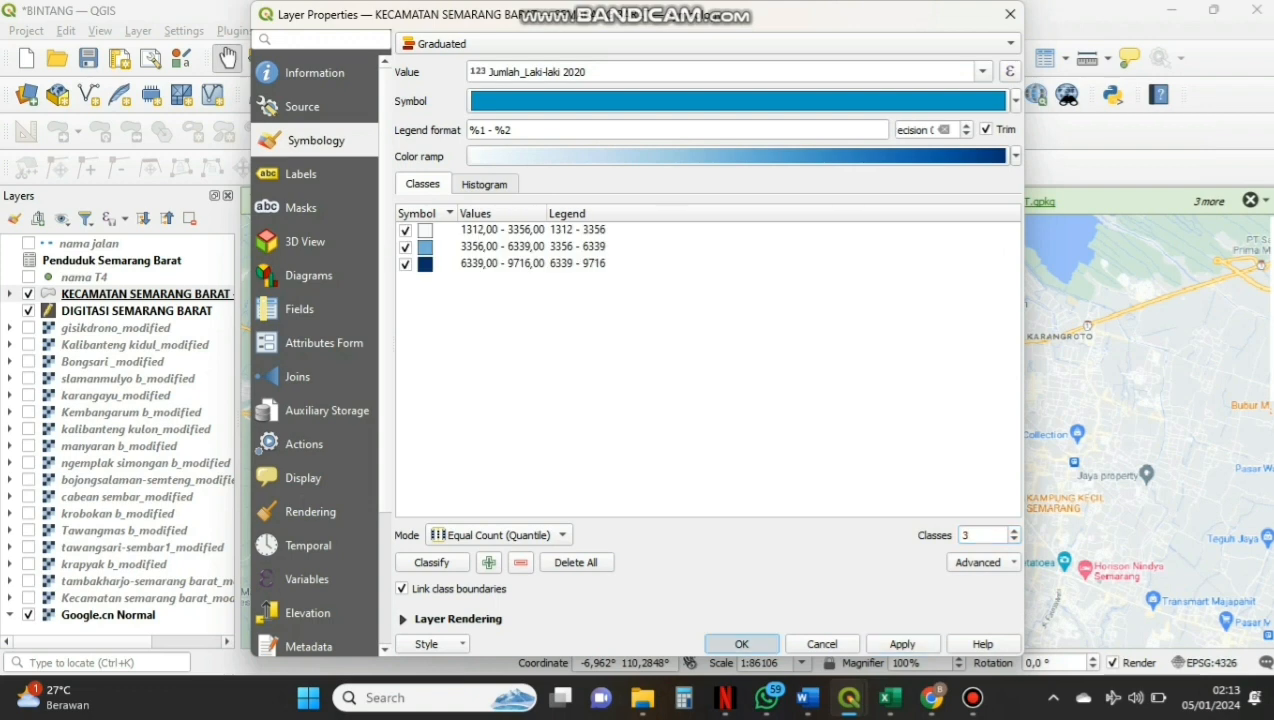
pyautogui.click(741, 643)
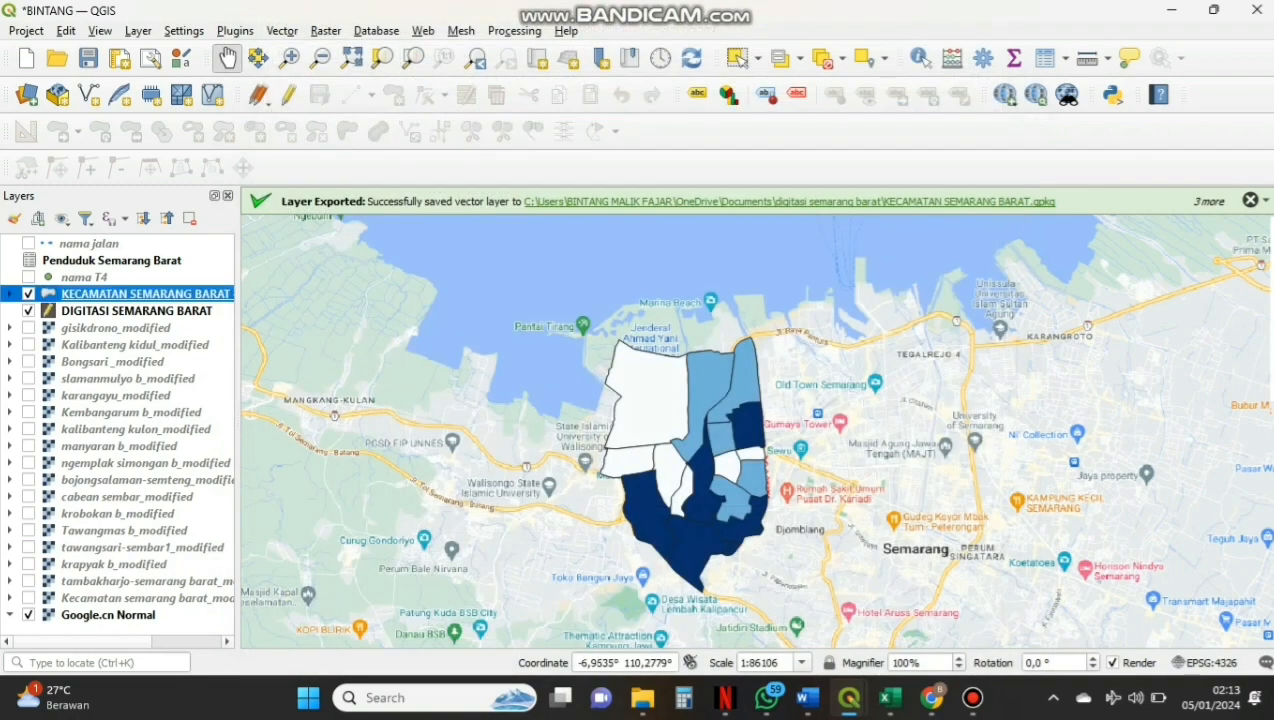
# Change the KECAMATAN SEMARANG BARAT symbology to Inverted Polygons with Single Symbol as the sub renderer
pyautogui.rightClick(214, 294)
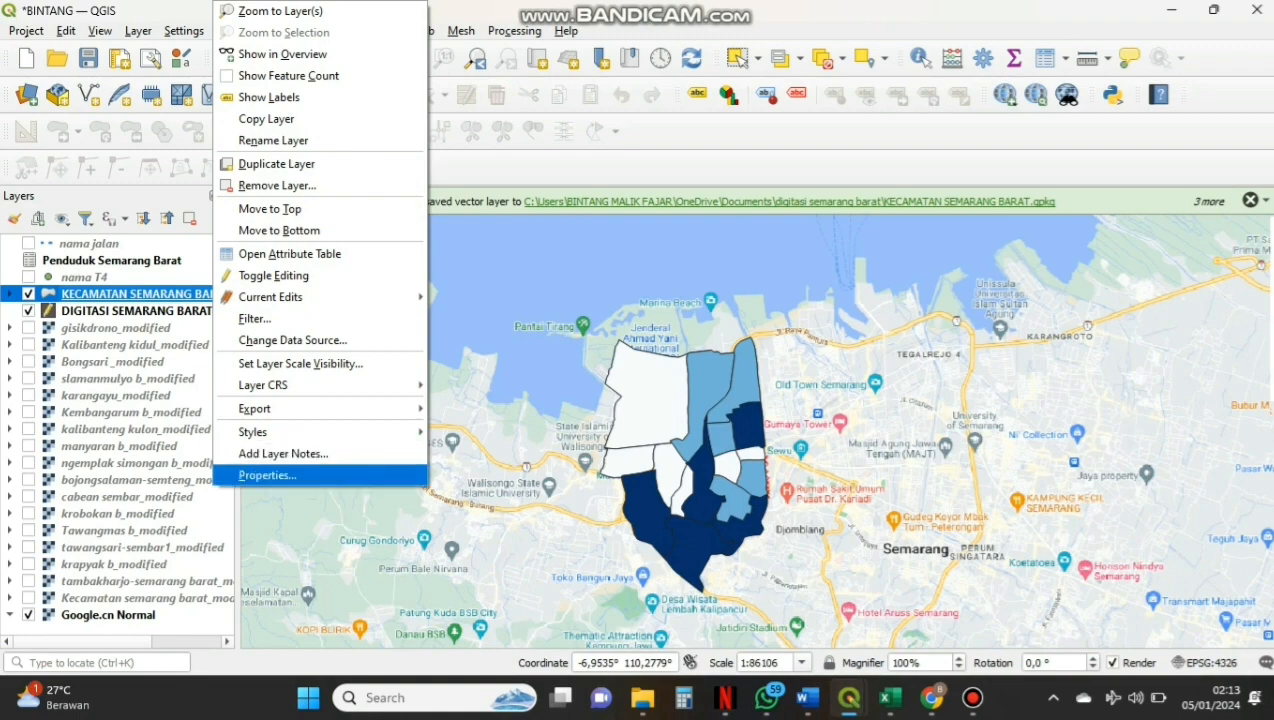
pyautogui.click(267, 475)
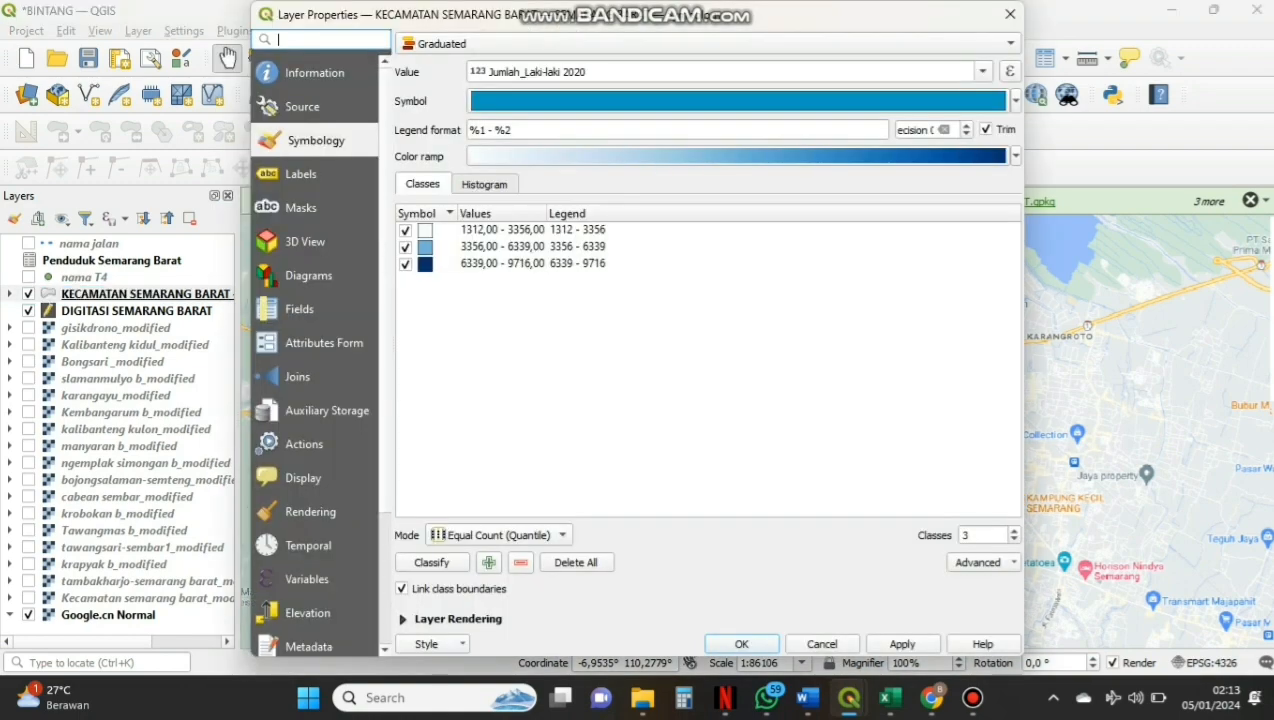
pyautogui.click(708, 44)
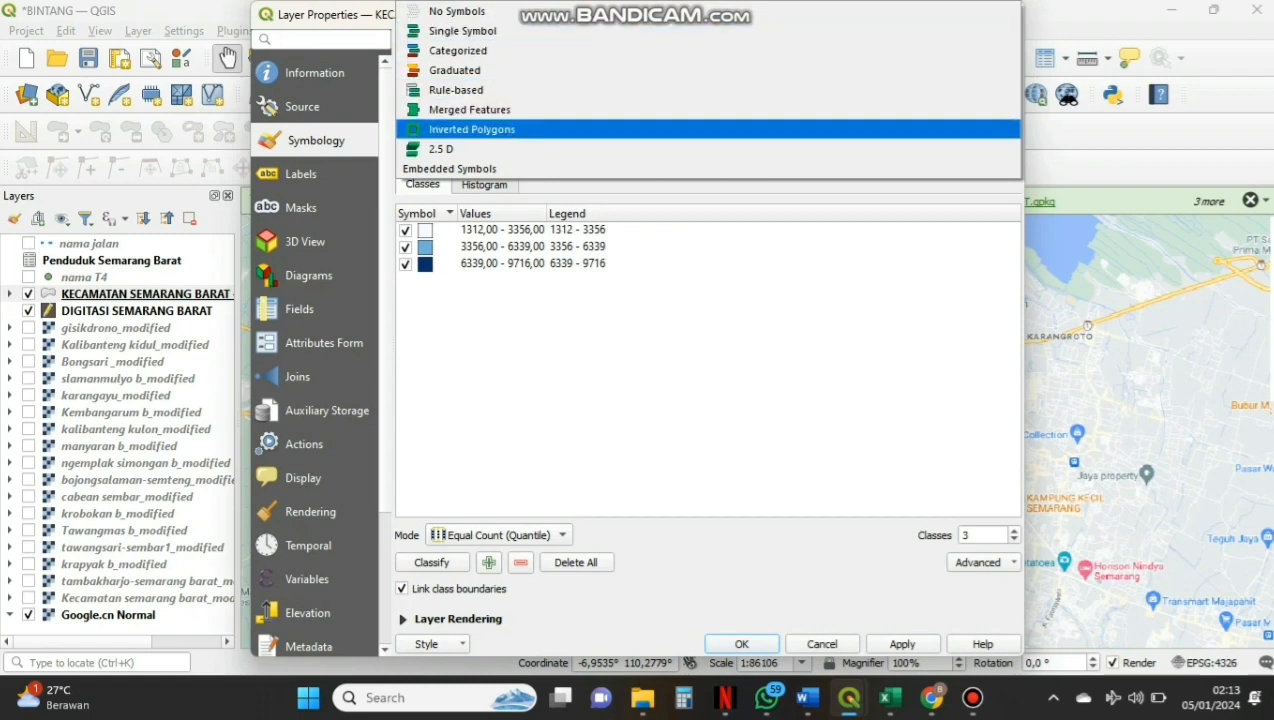
pyautogui.click(472, 130)
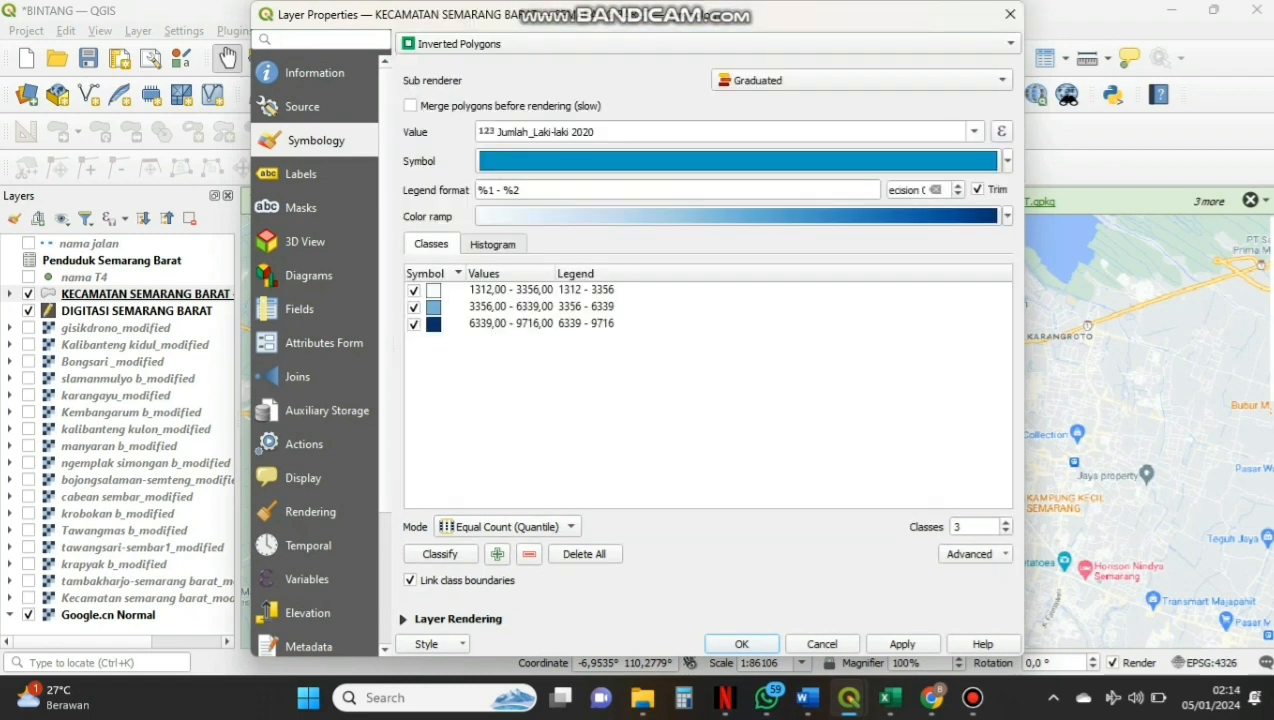
pyautogui.click(861, 80)
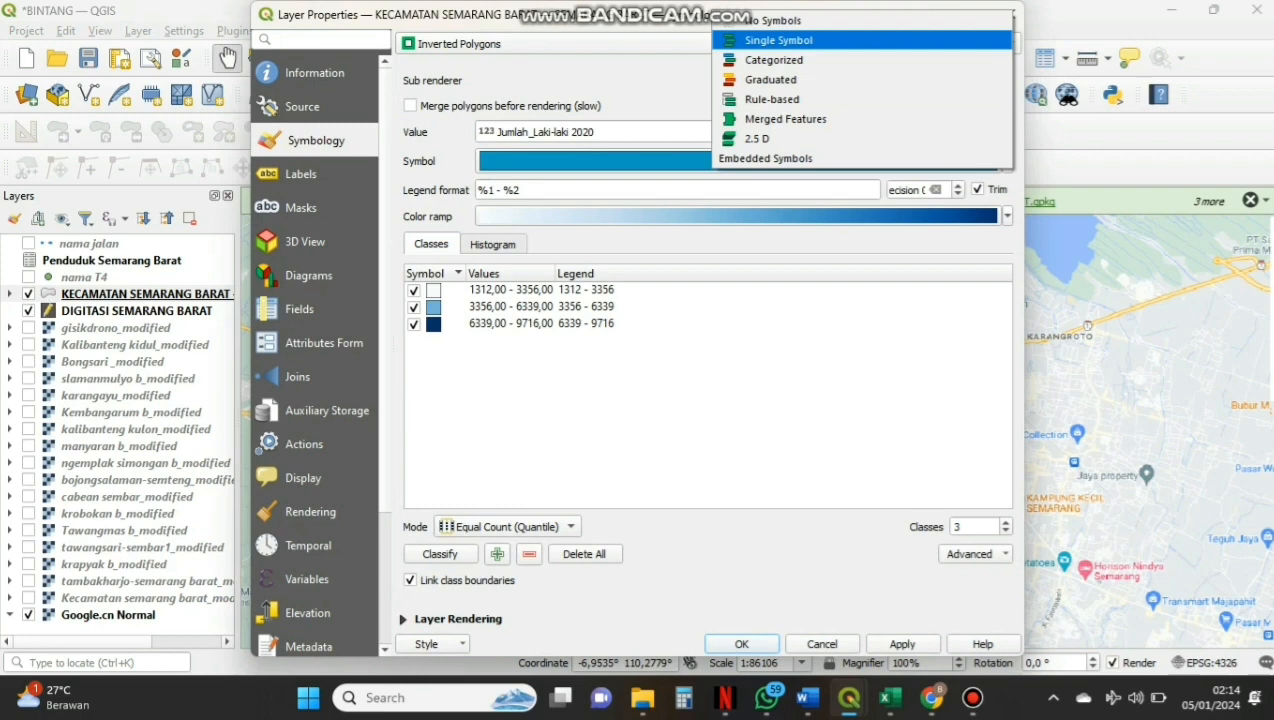
pyautogui.click(779, 41)
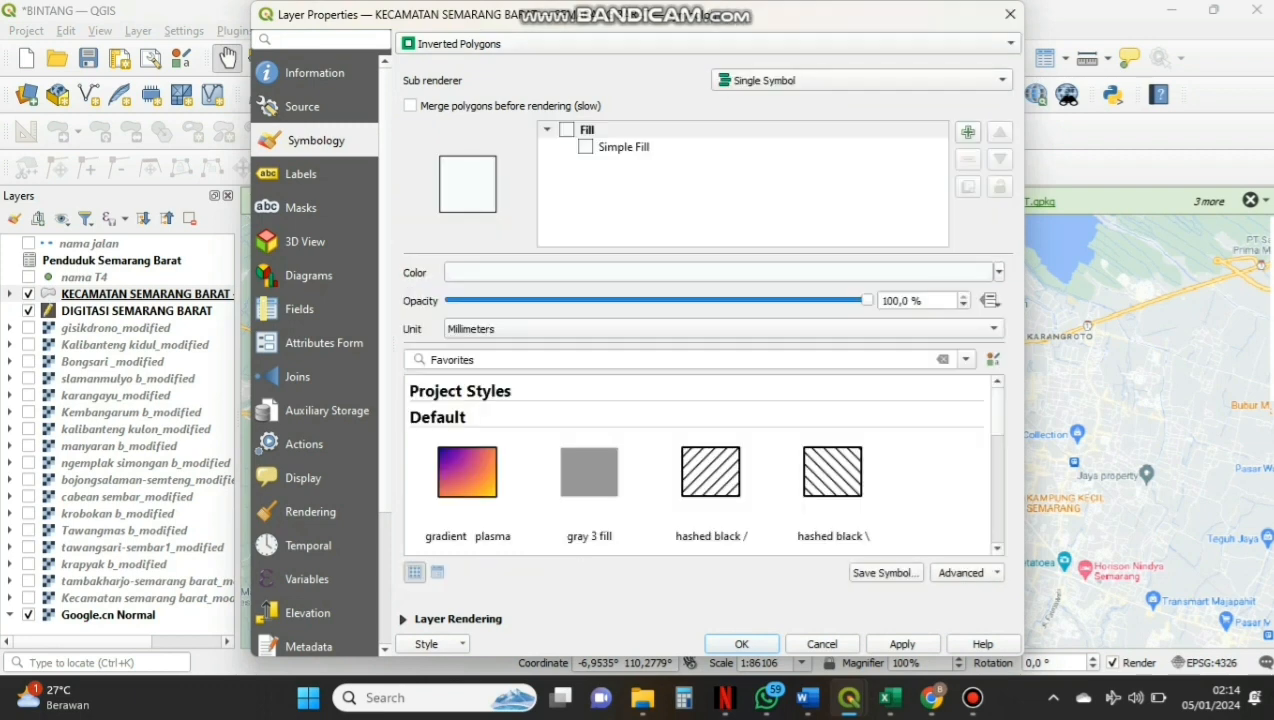
# Apply a light orange inverted fill at 44,8 % opacity and hide the DIGITASI SEMARANG BARAT layer
pyautogui.click(998, 272)
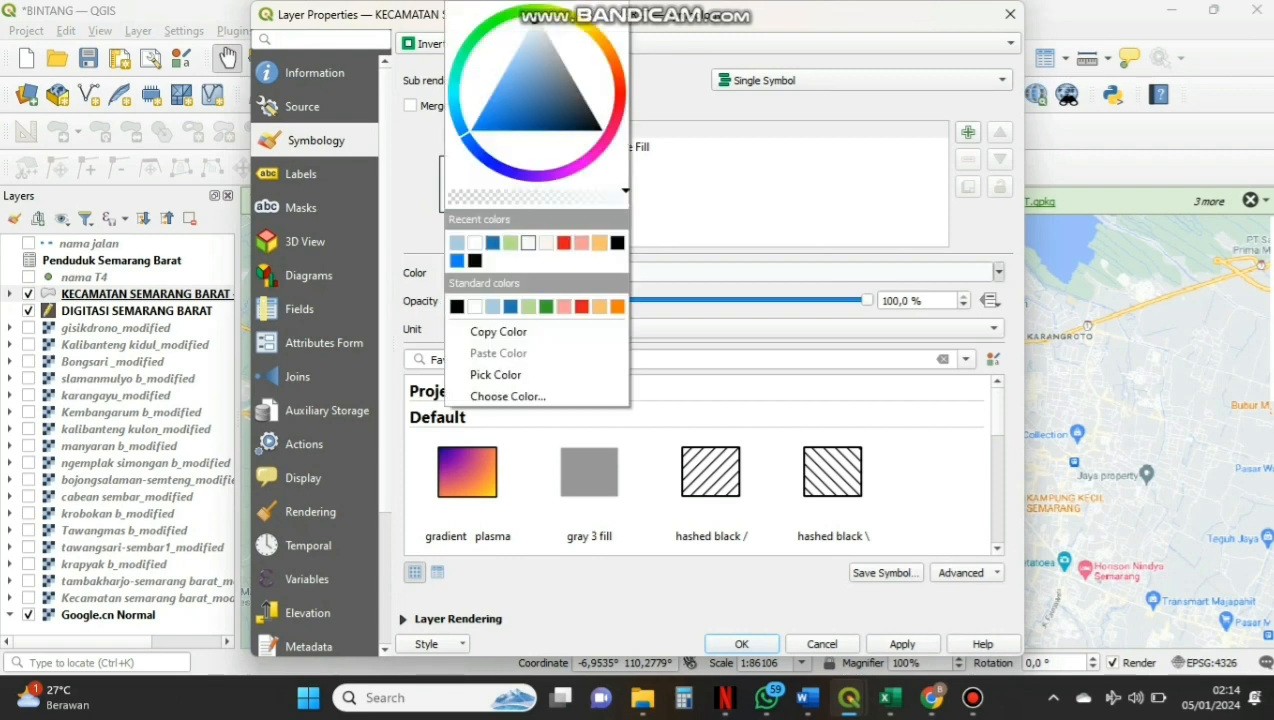
pyautogui.click(599, 242)
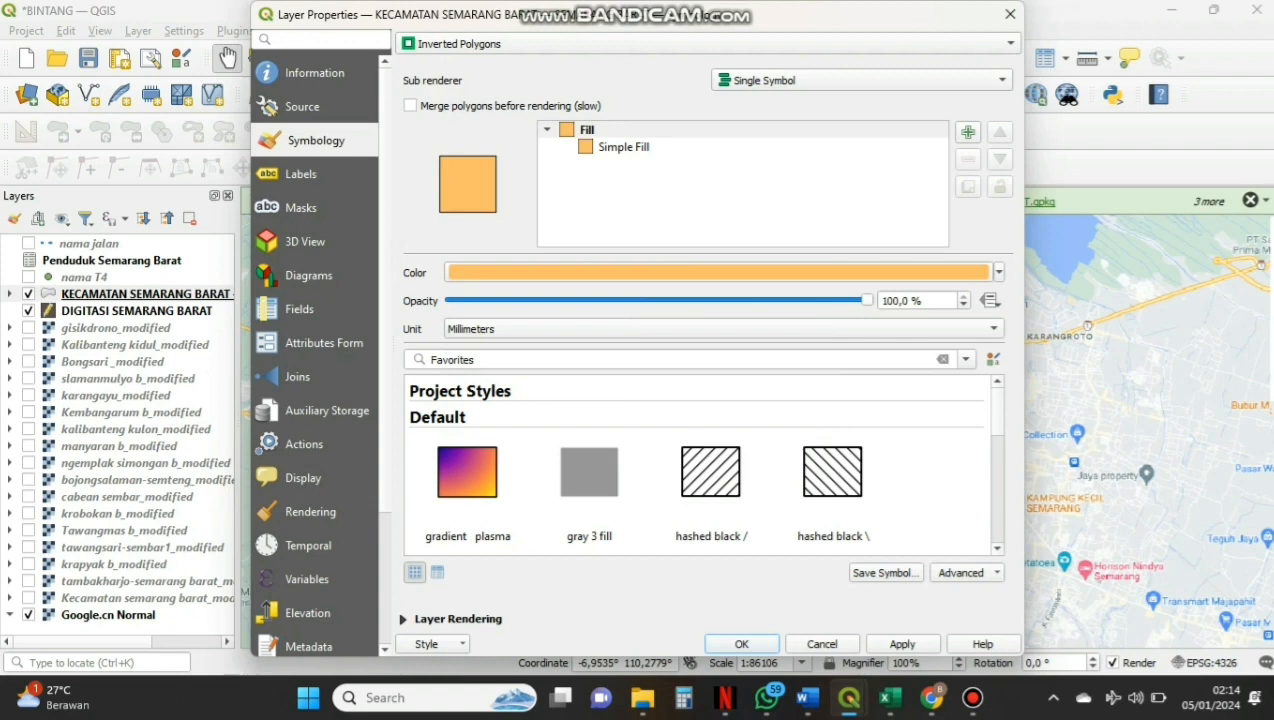
pyautogui.moveTo(866, 300); pyautogui.dragTo(637, 300)
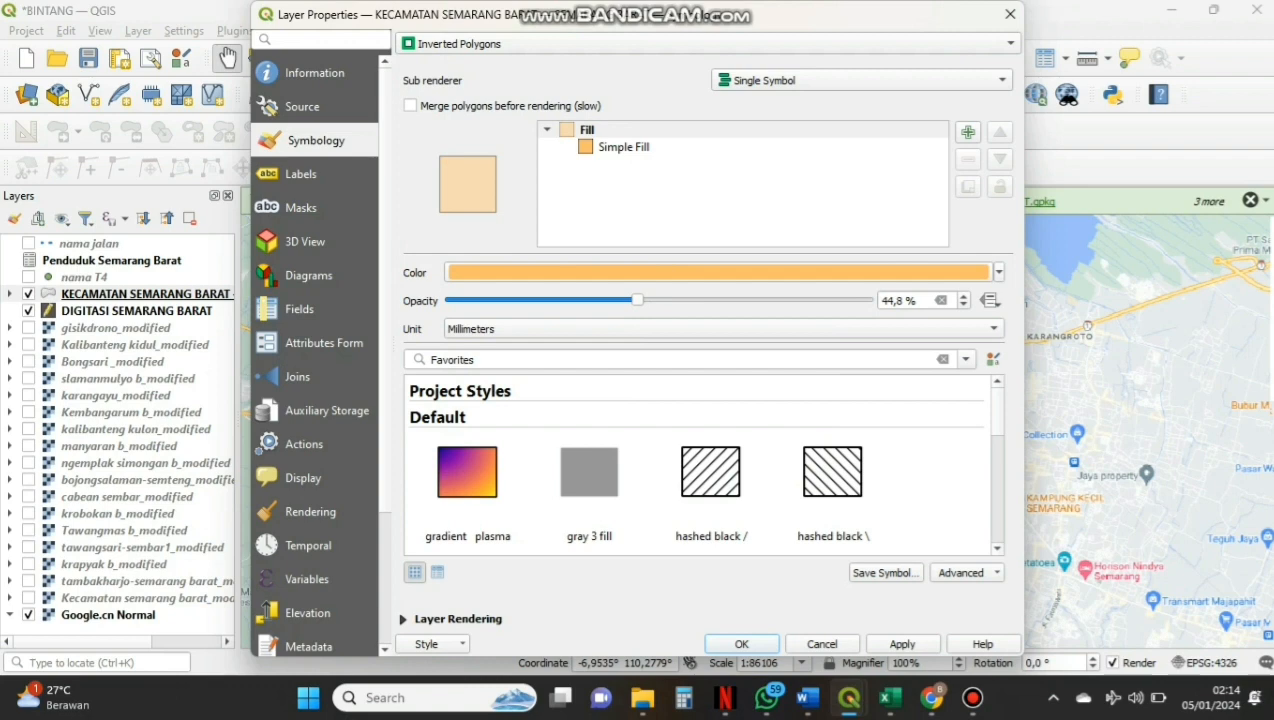
pyautogui.click(901, 644)
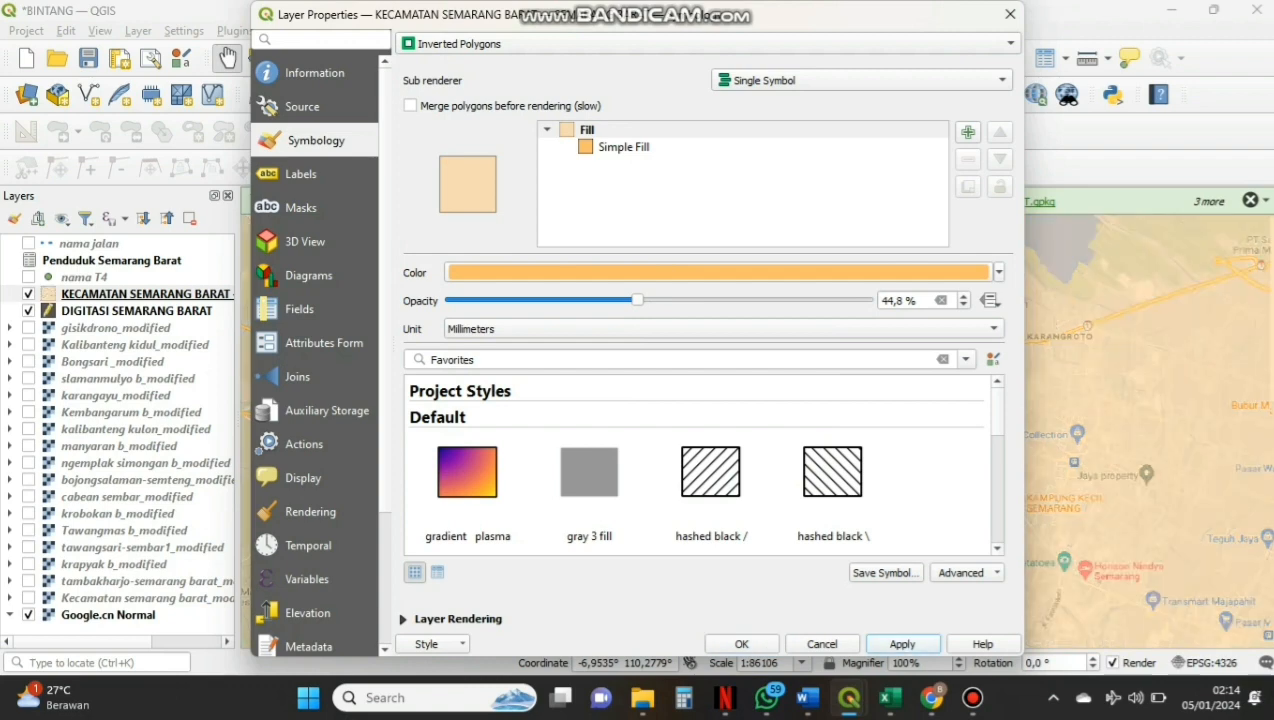
pyautogui.click(741, 644)
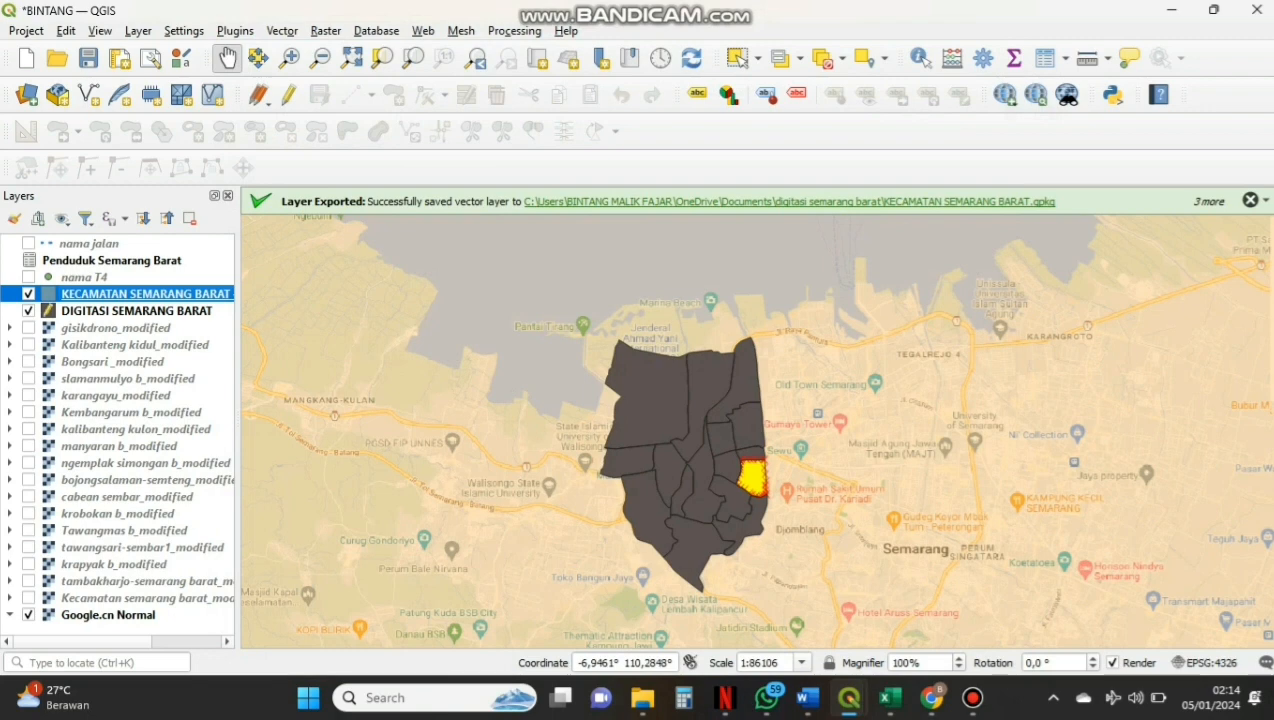
pyautogui.click(28, 310)
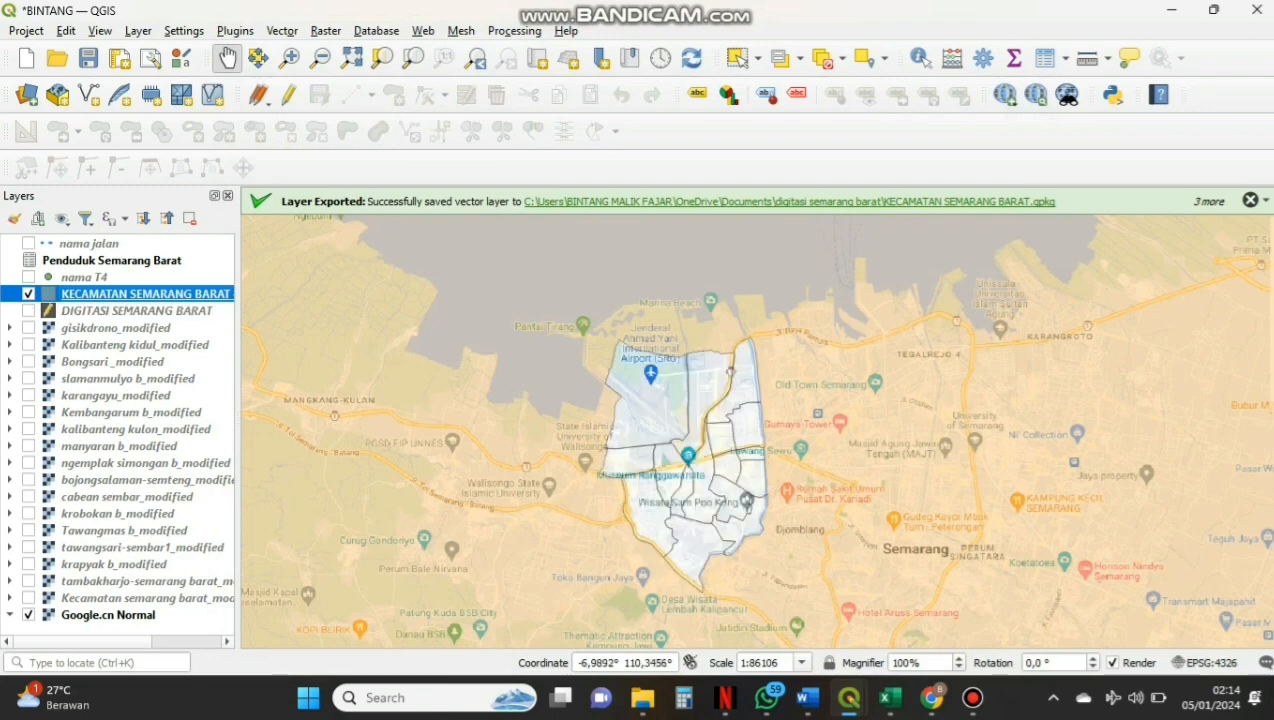
# Open the attribute table of the KECAMATAN SEMARANG BARAT layer and enable editing
pyautogui.moveTo(972, 697)
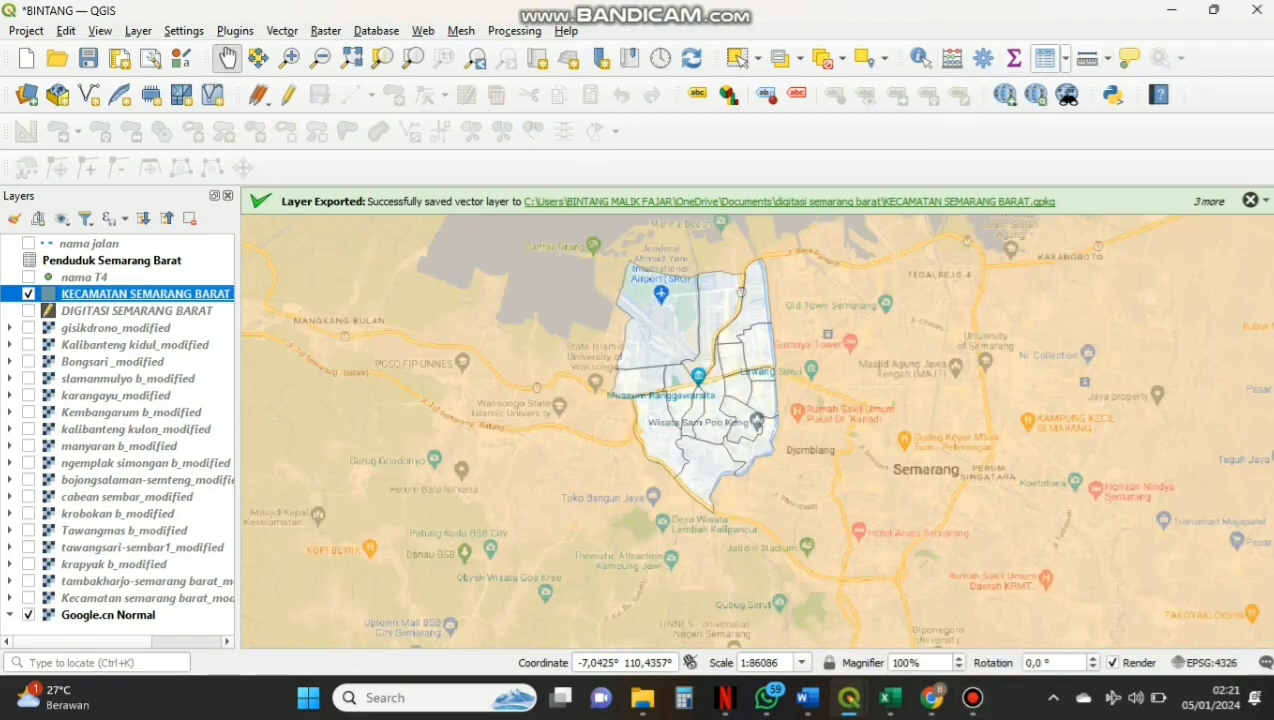
pyautogui.click(1045, 57)
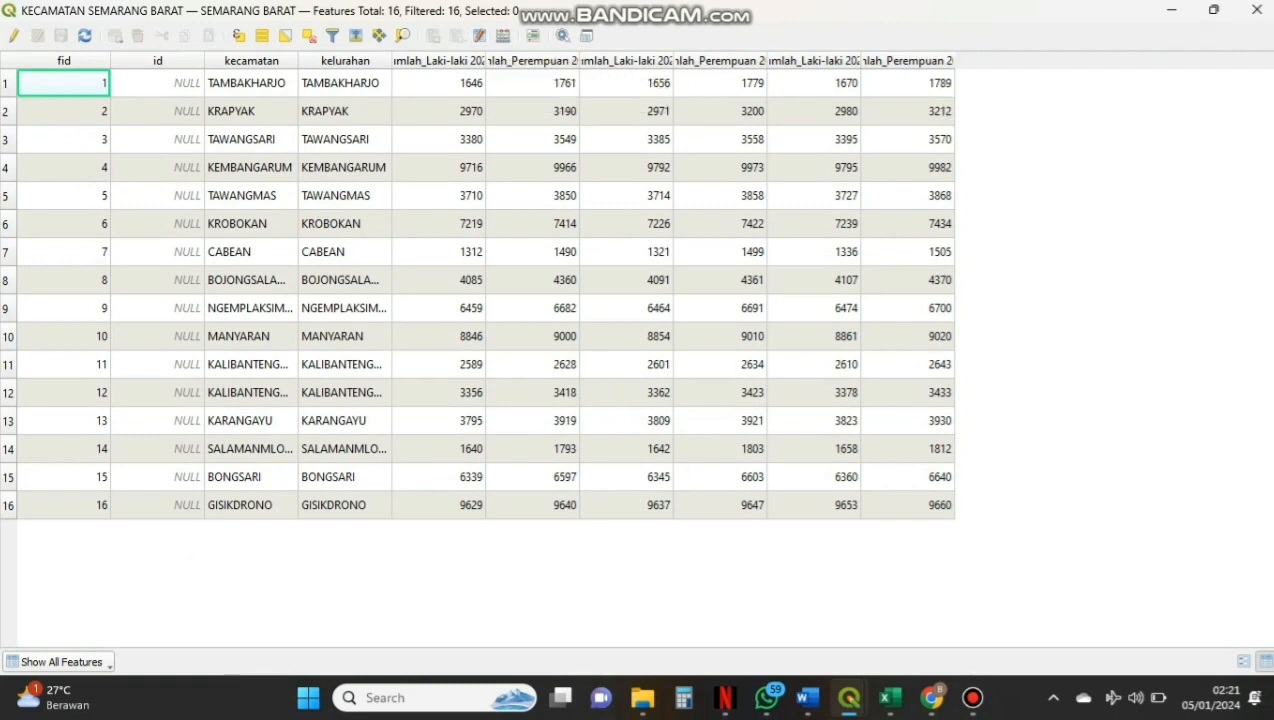
pyautogui.click(13, 35)
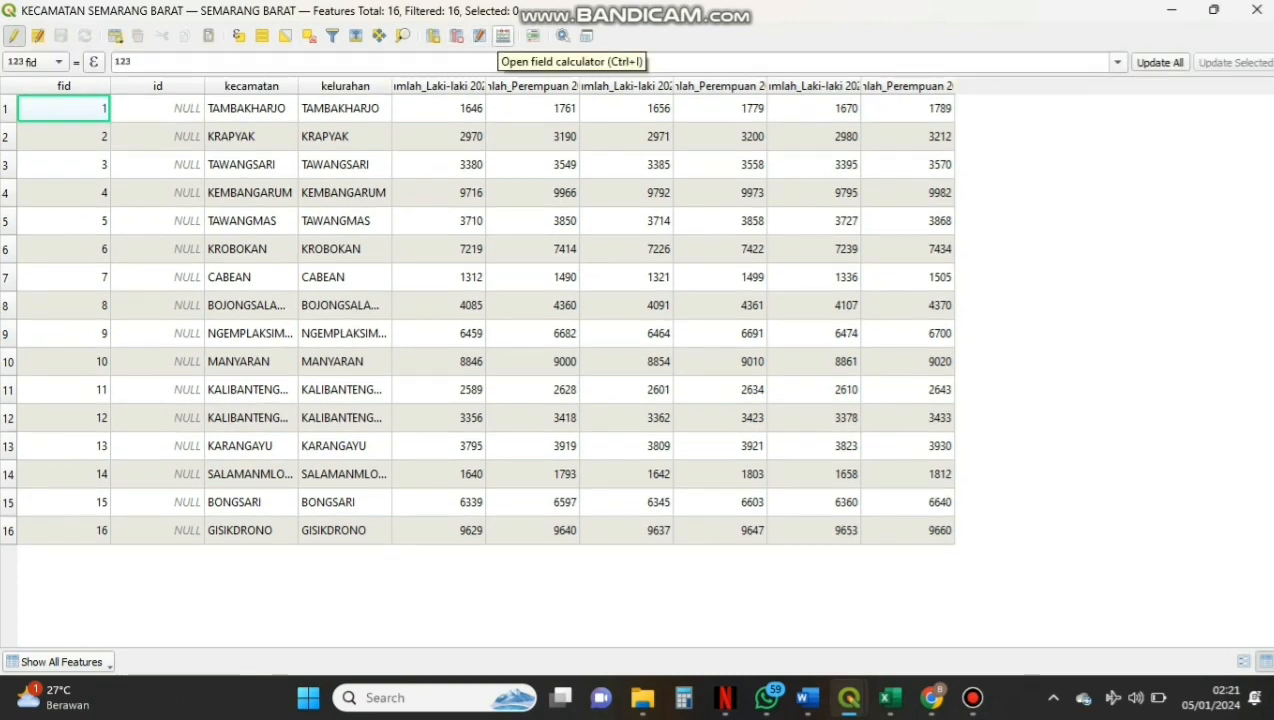
# Build a Field Calculator expression adding "Jumlah_Laki-laki 2020" and "Jumlah_Perempuan 2020"
pyautogui.click(503, 36)
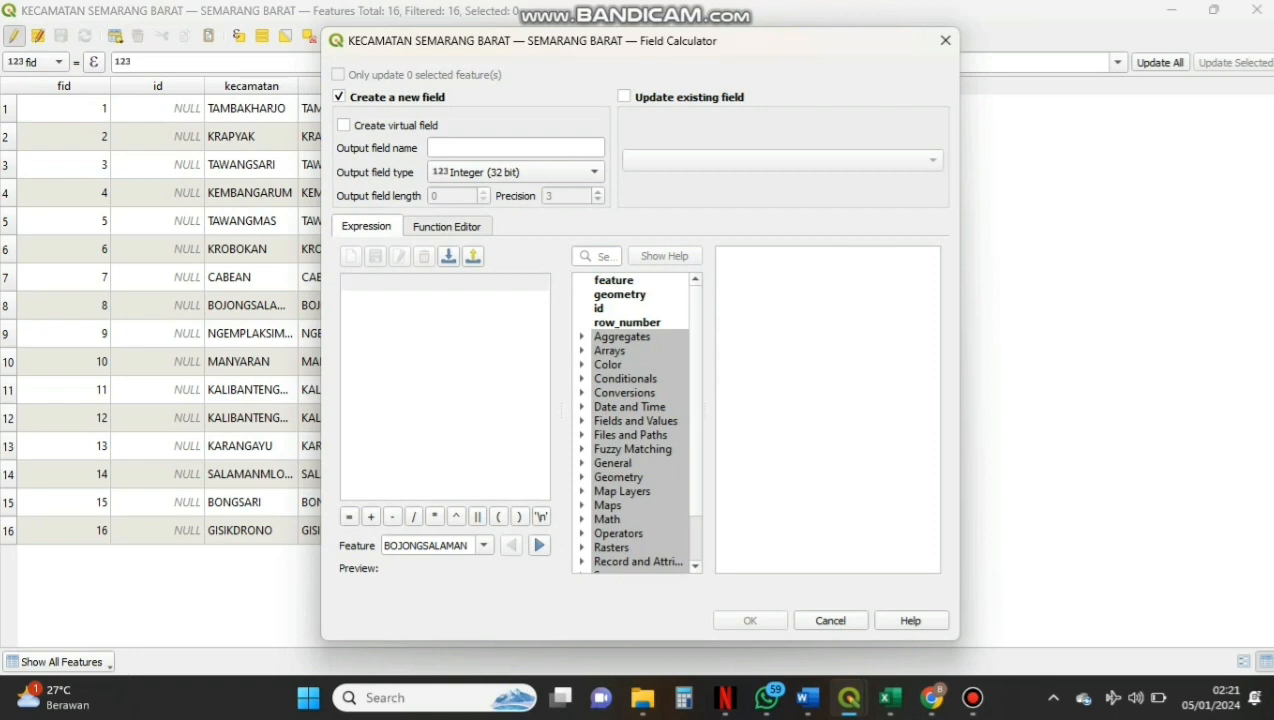
pyautogui.click(582, 421)
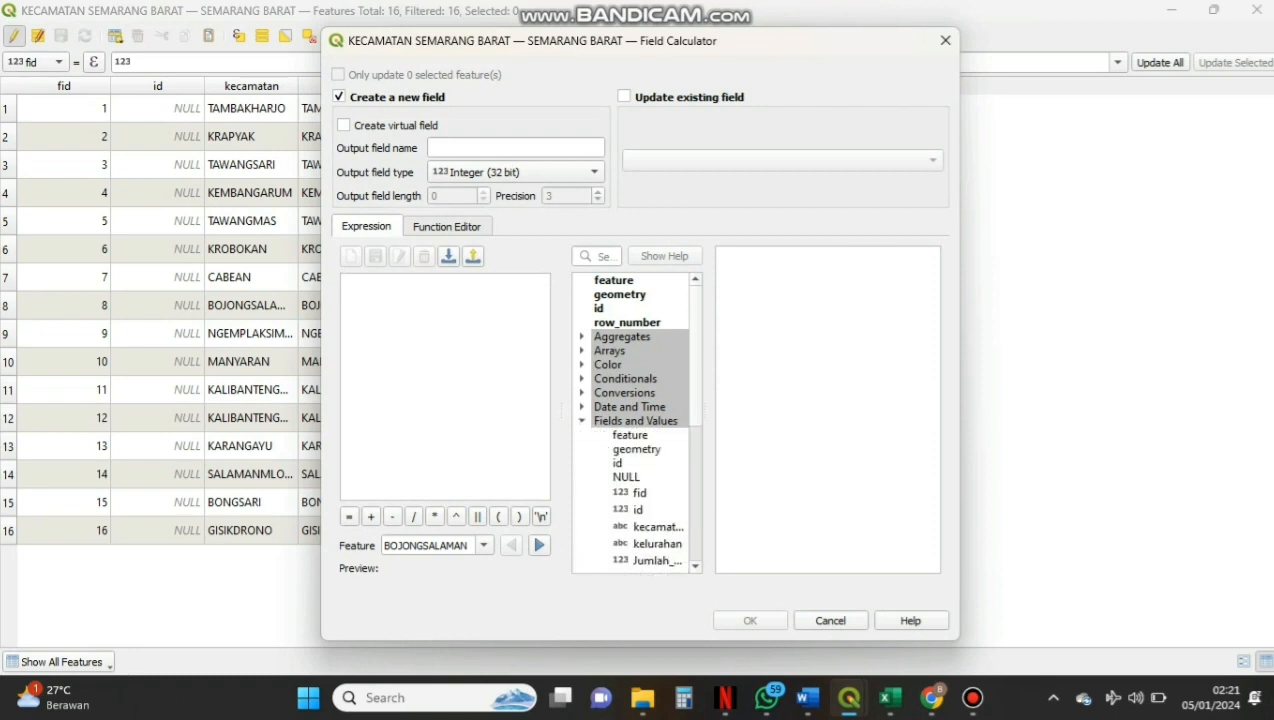
pyautogui.scroll(-2, 636, 420)
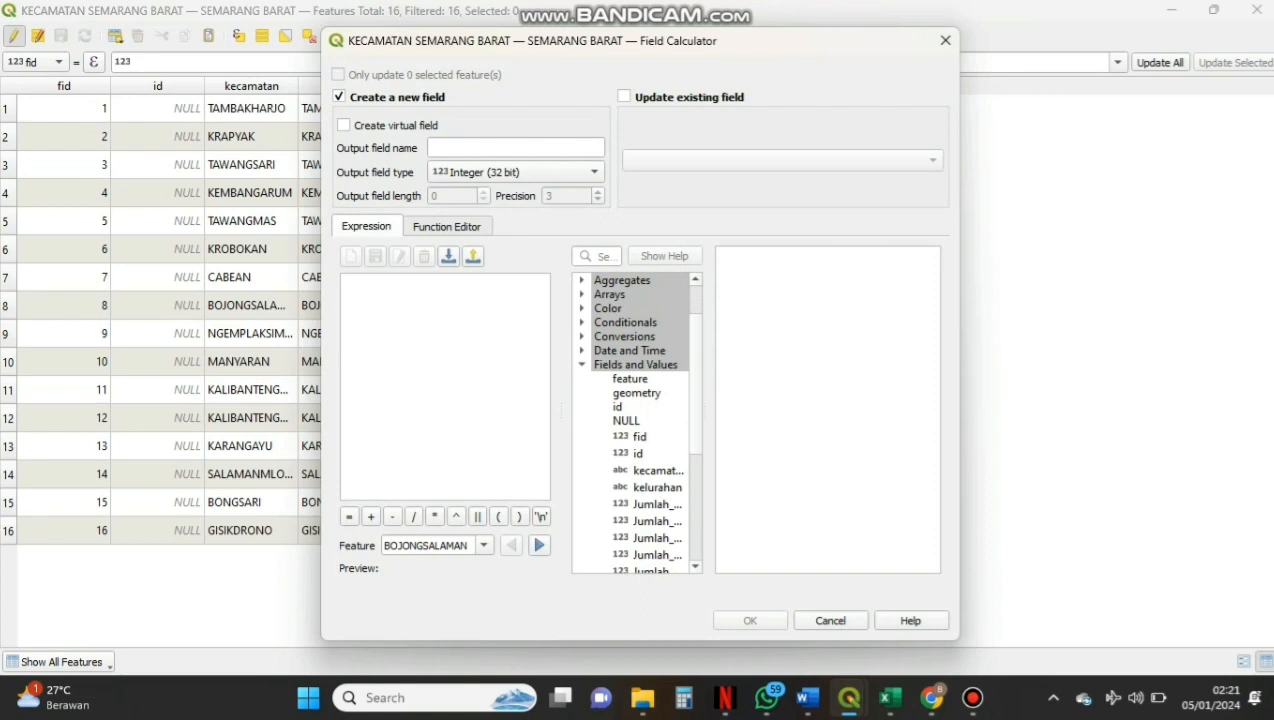
pyautogui.click(657, 504)
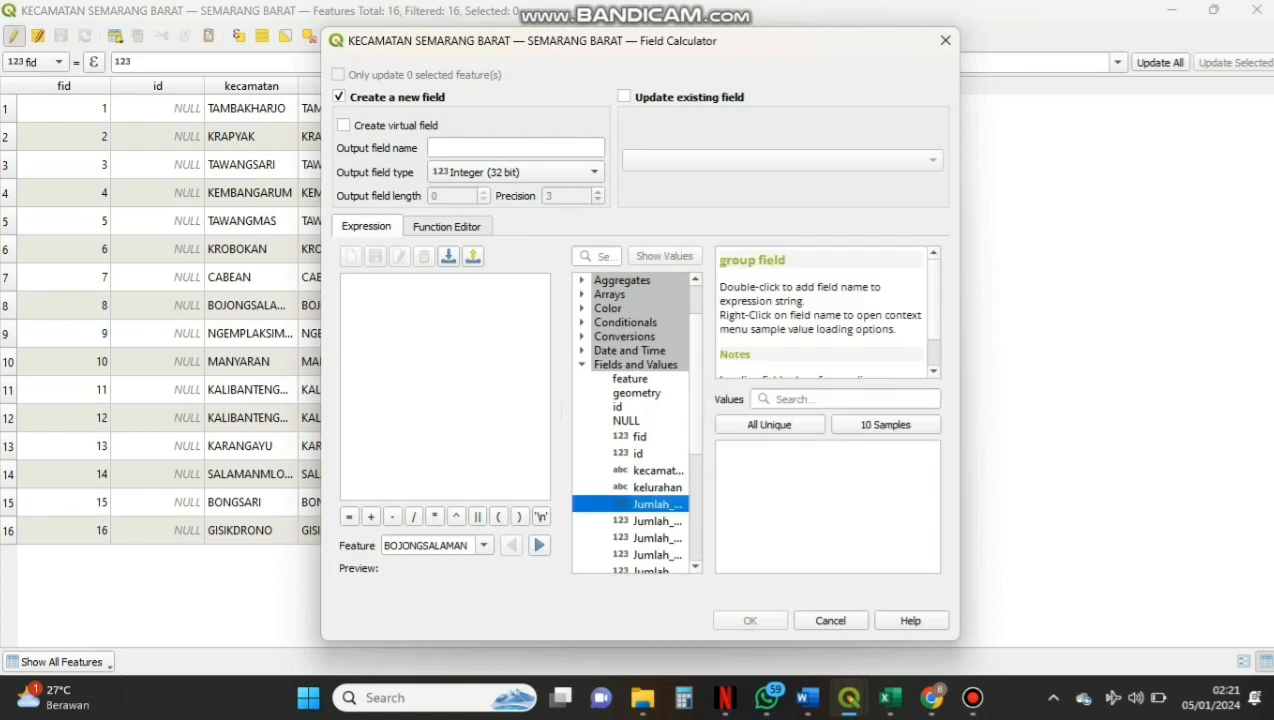
pyautogui.doubleClick(657, 504)
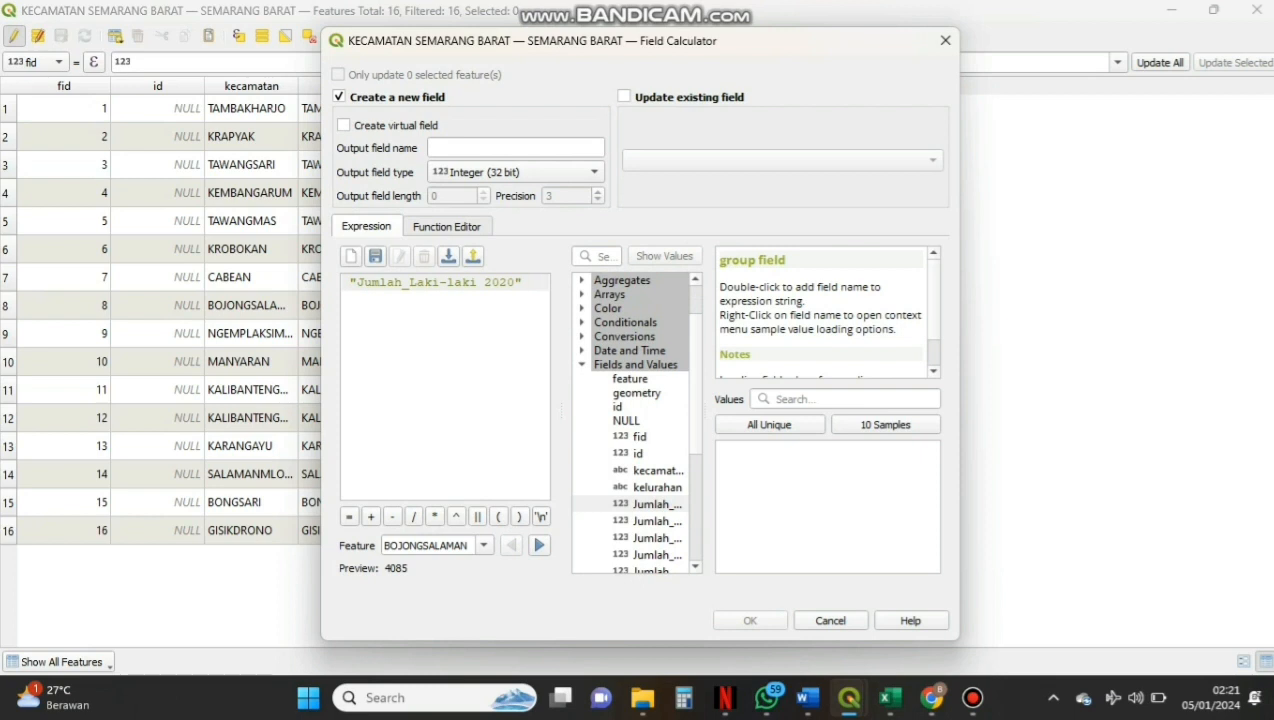
pyautogui.click(371, 516)
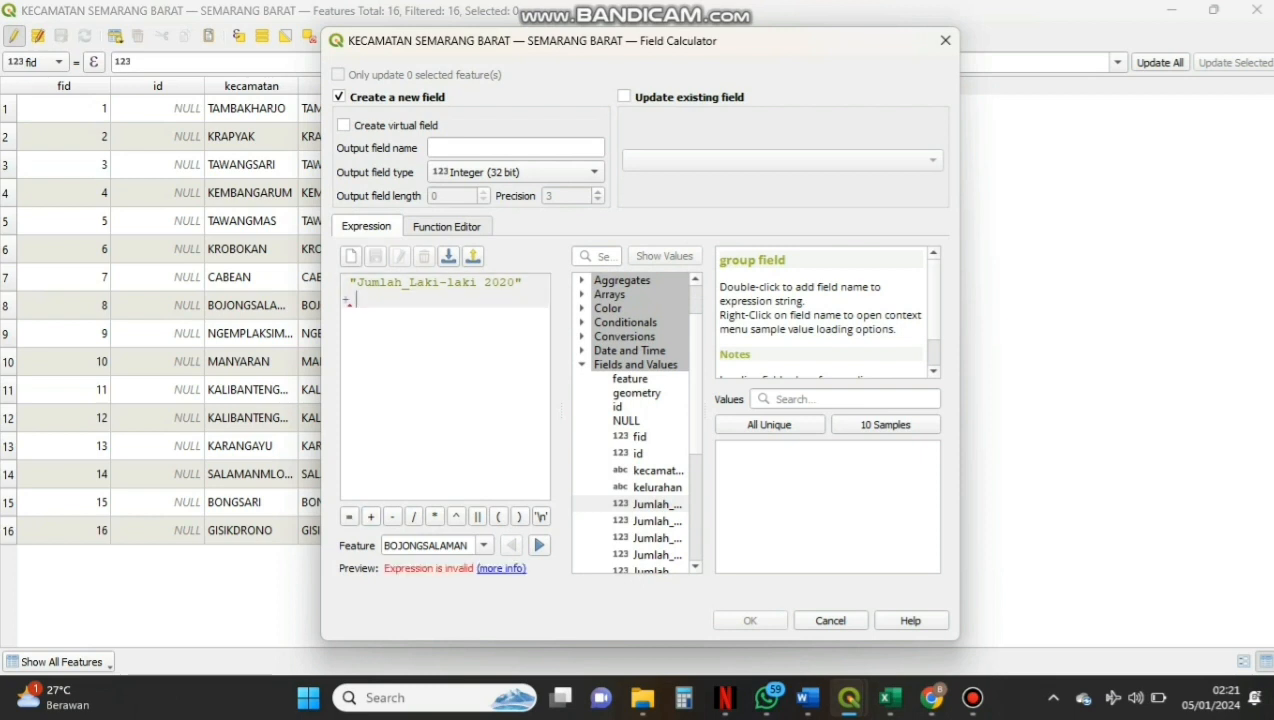
pyautogui.doubleClick(657, 521)
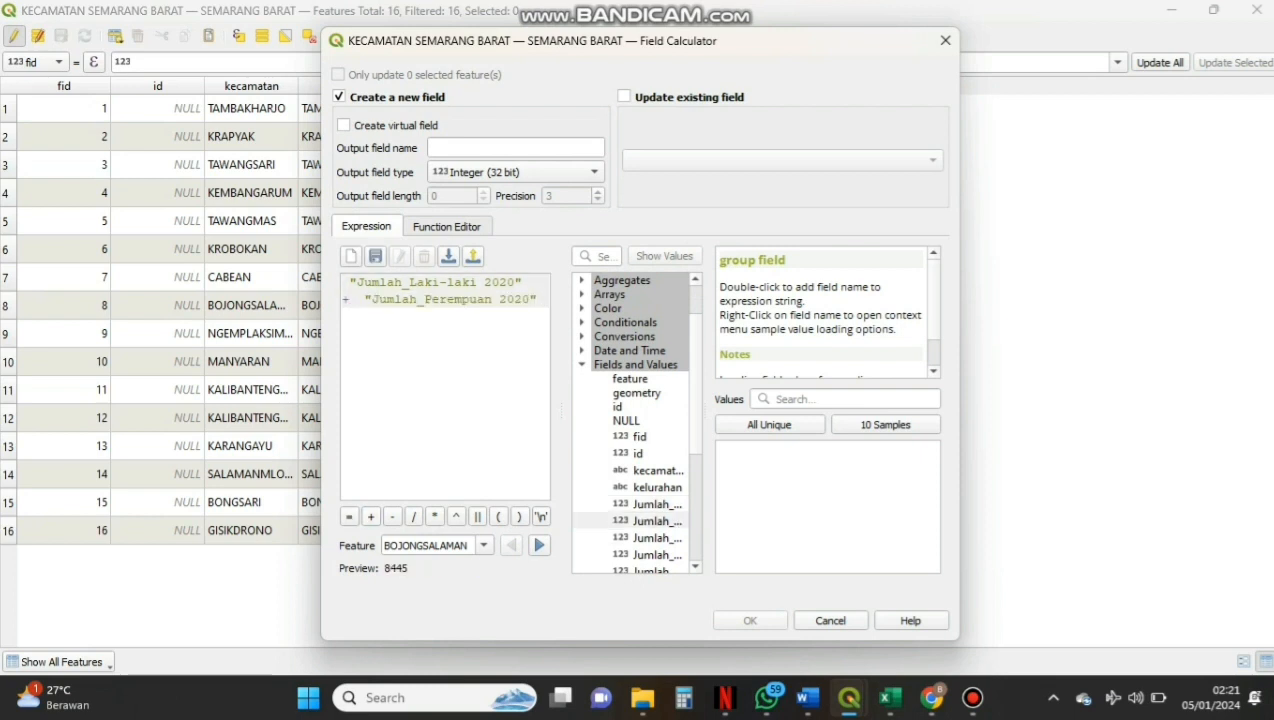
# Name the output field JUMLAH 2020 and create it in the attribute table
pyautogui.click(515, 148)
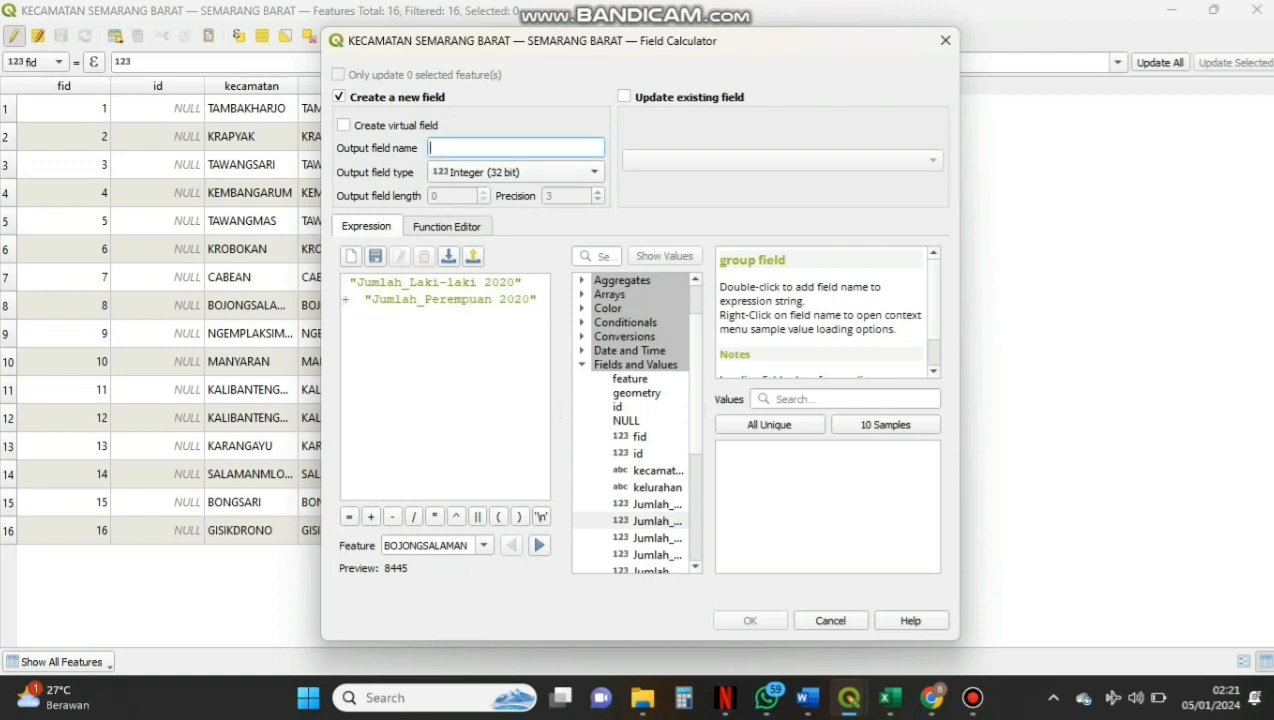
pyautogui.write('JUMLAH ')
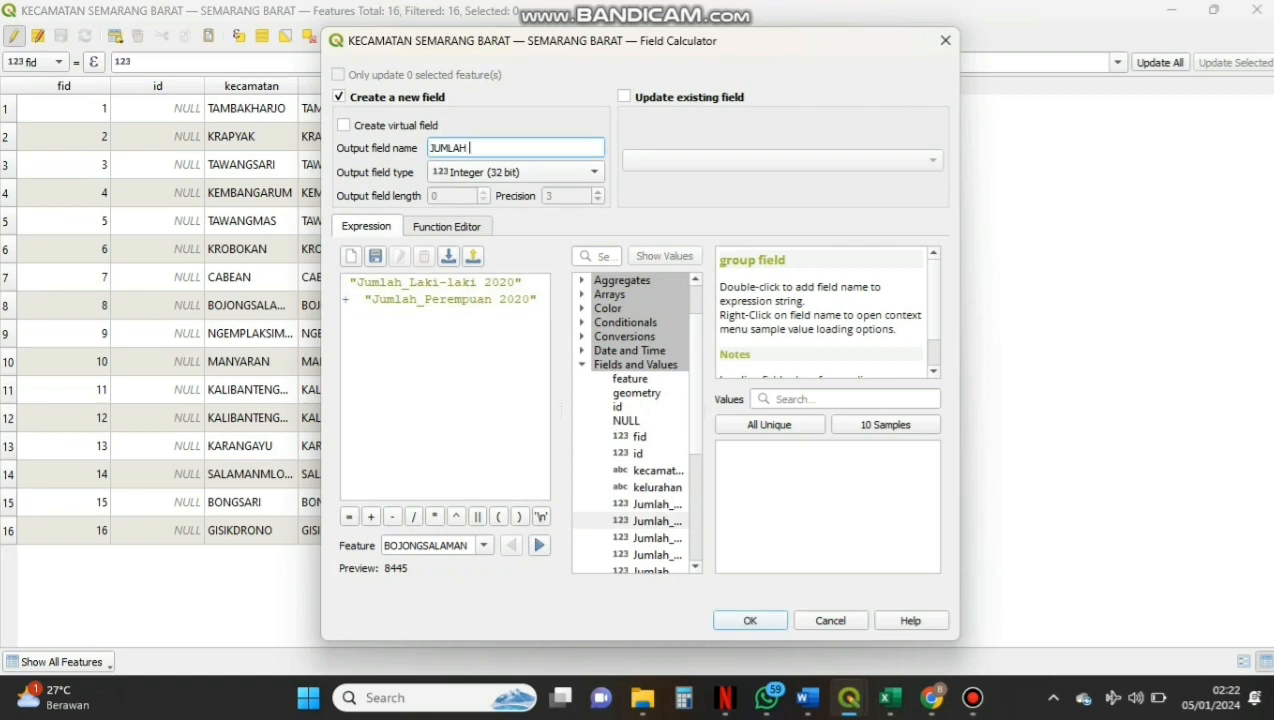
pyautogui.write('2020')
pyautogui.press('Return')
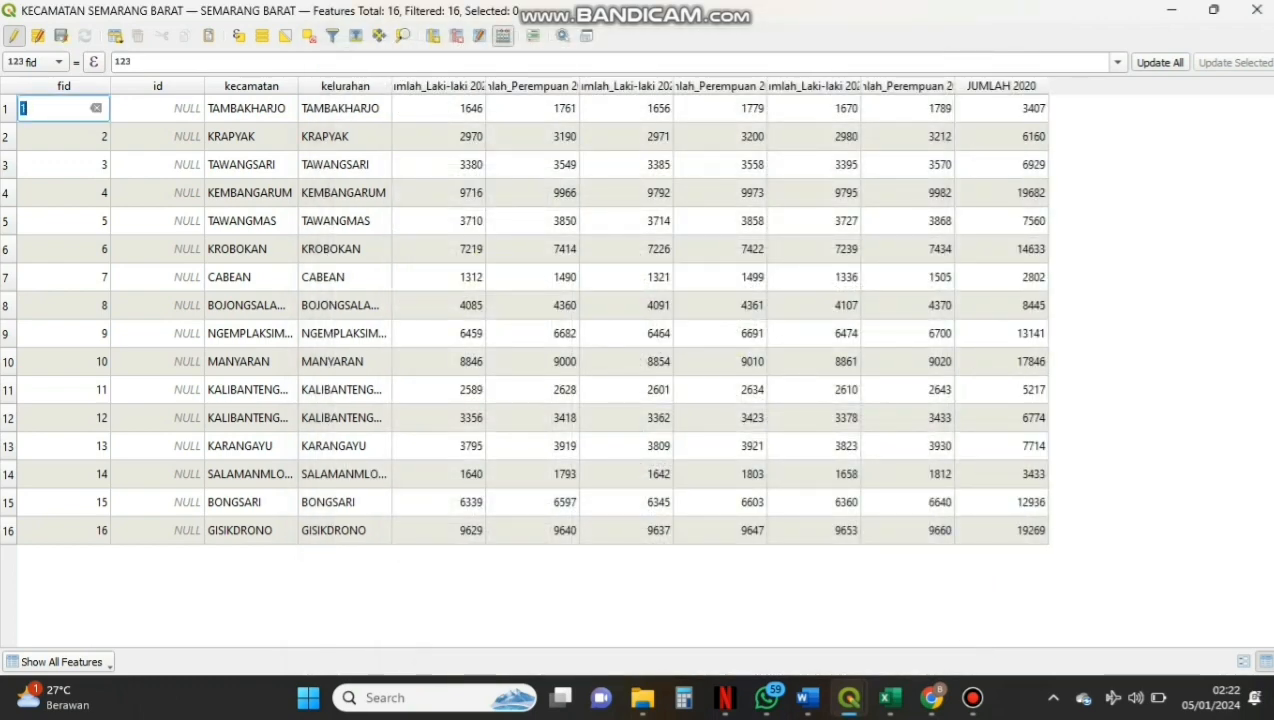
# Start another Field Calculator field with the output name JUMLAH 2021
pyautogui.click(503, 35)
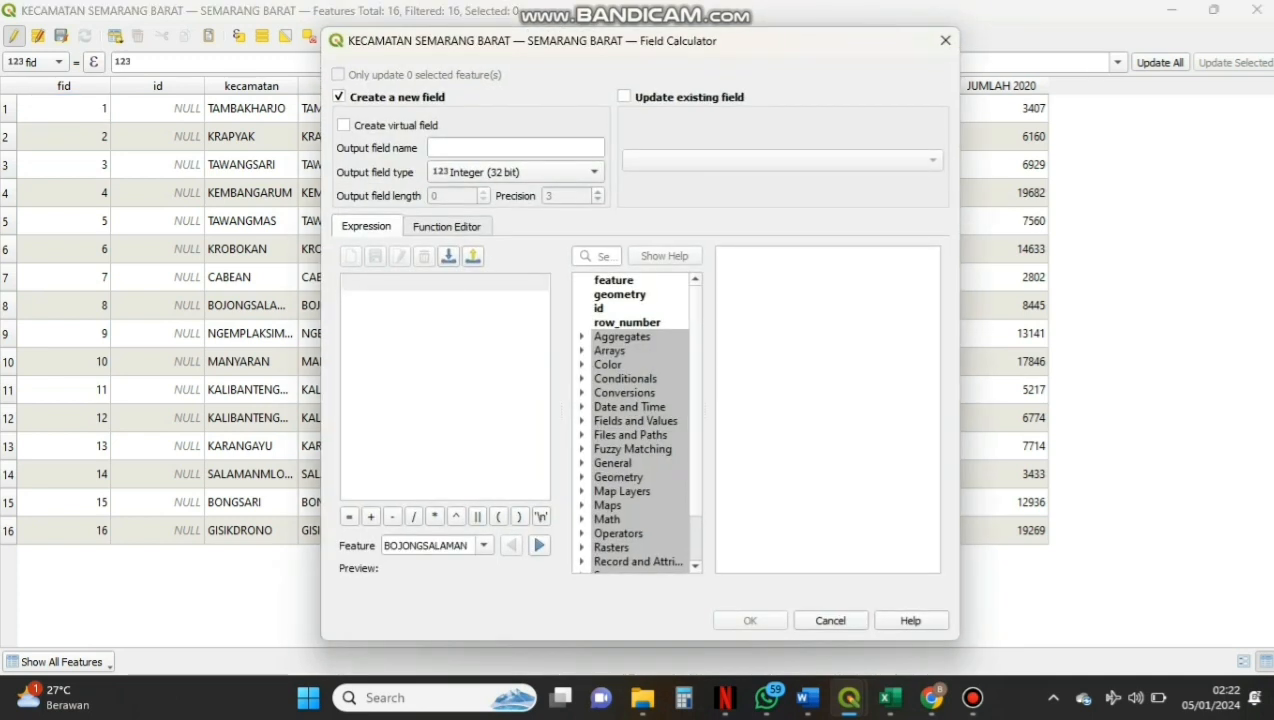
pyautogui.click(515, 148)
pyautogui.write('JU')
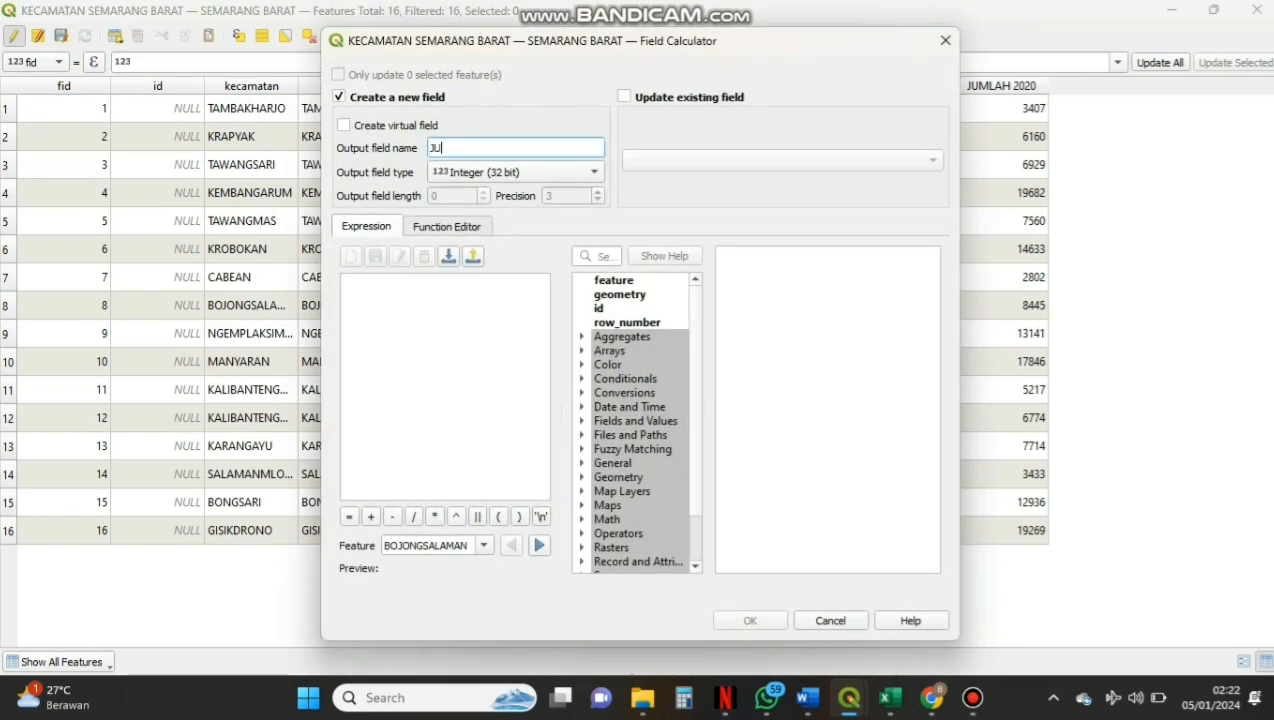
pyautogui.write('MLAH 2021')
# Enter the sum of "Jumlah_Laki-laki 2021" and "Jumlah_Perempuan 2021" as the expression for the JUMLAH 2021 field
pyautogui.click(582, 421)
pyautogui.scroll(-1, 632, 424)
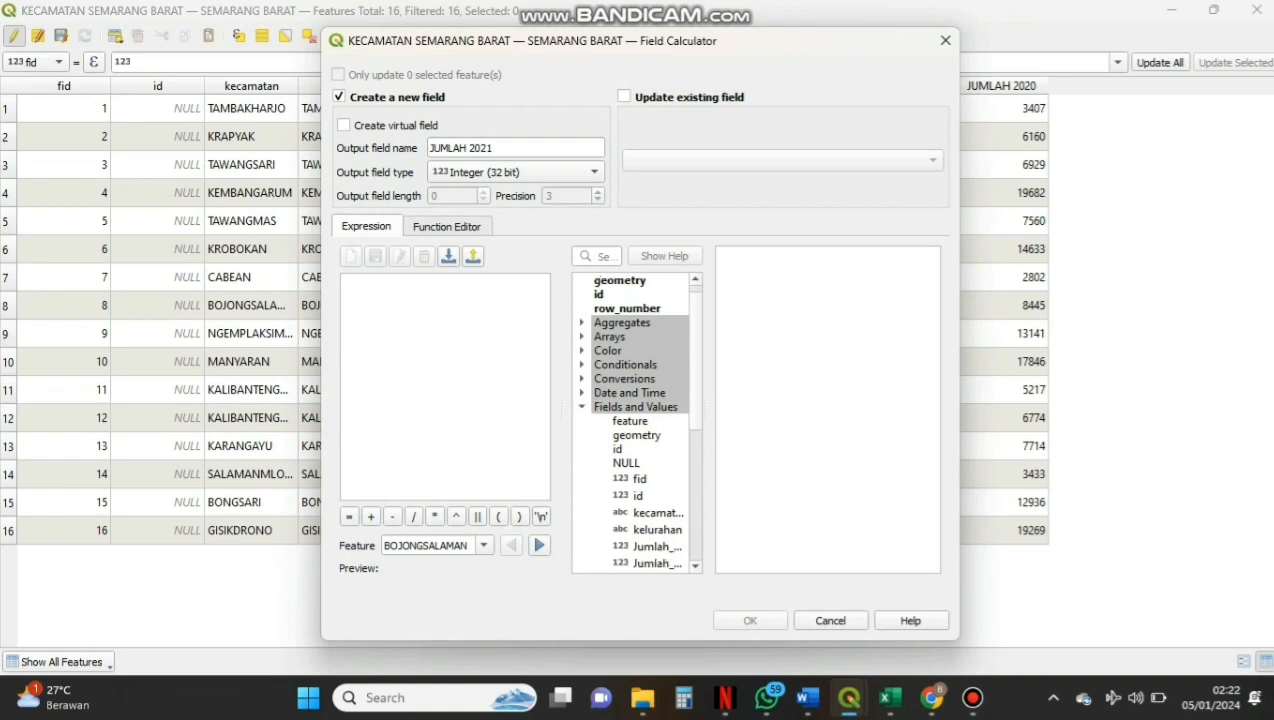
pyautogui.scroll(-1, 632, 424)
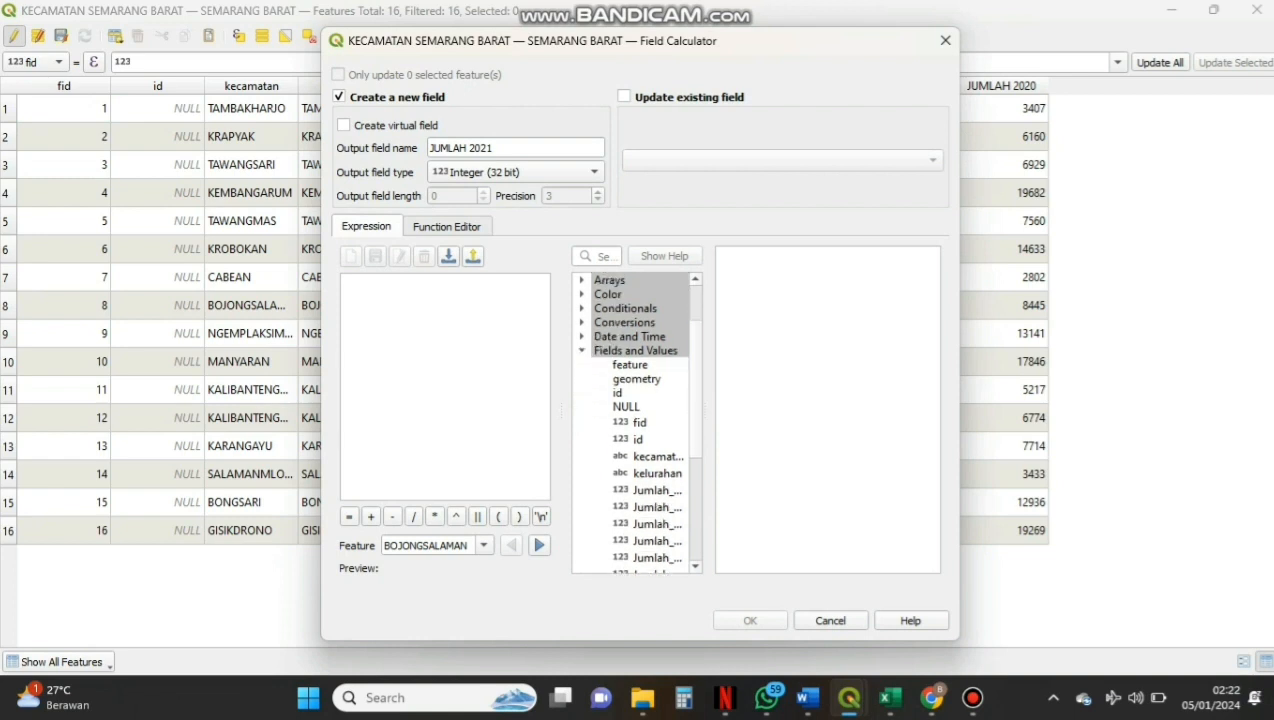
pyautogui.doubleClick(655, 524)
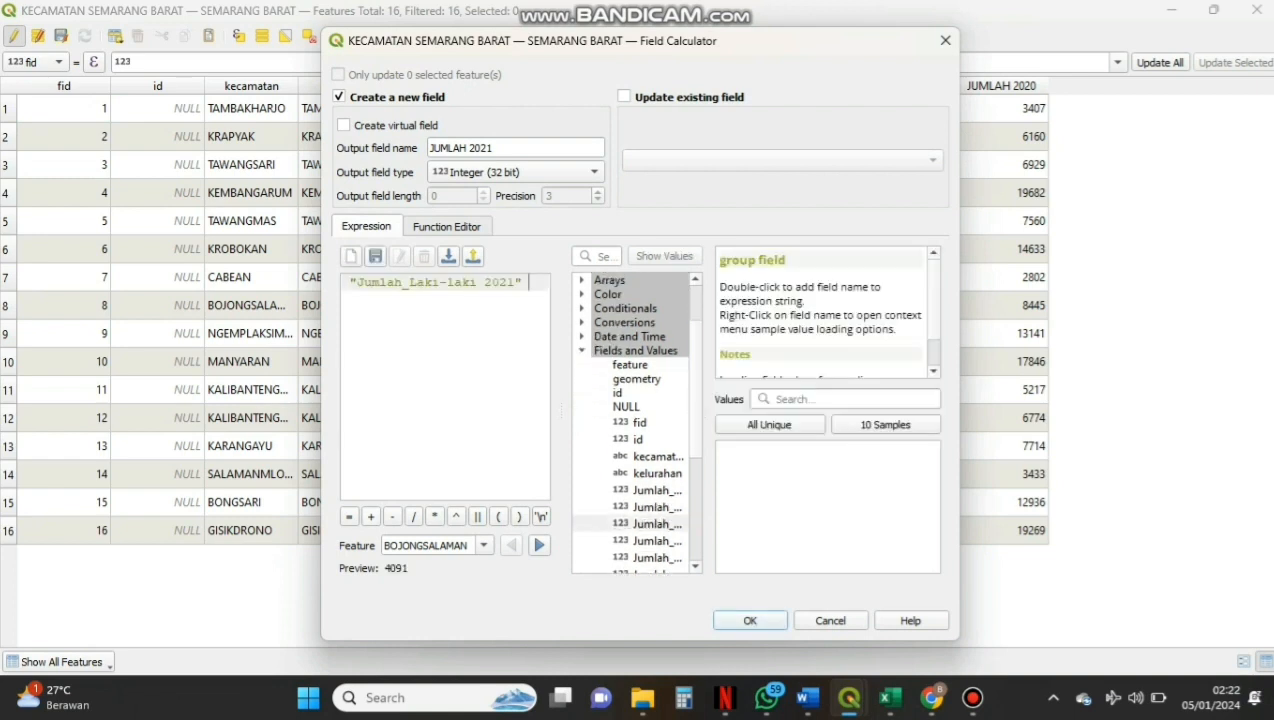
pyautogui.click(370, 516)
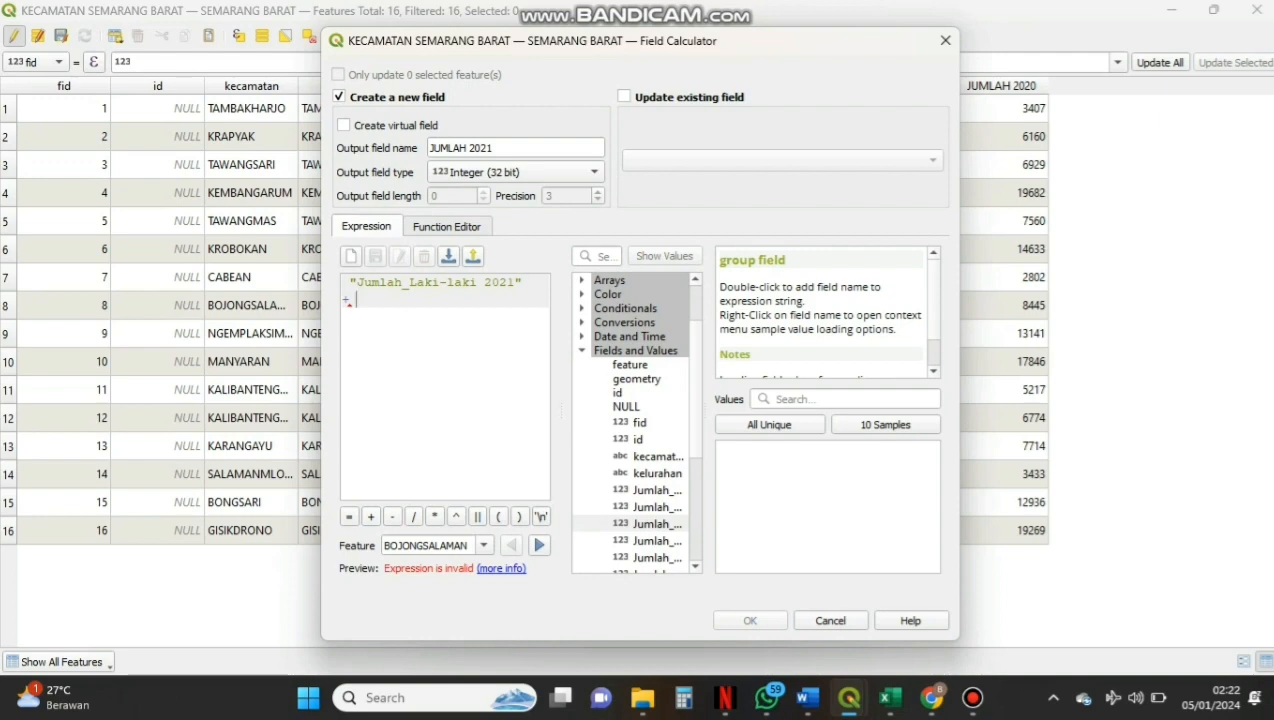
pyautogui.doubleClick(655, 541)
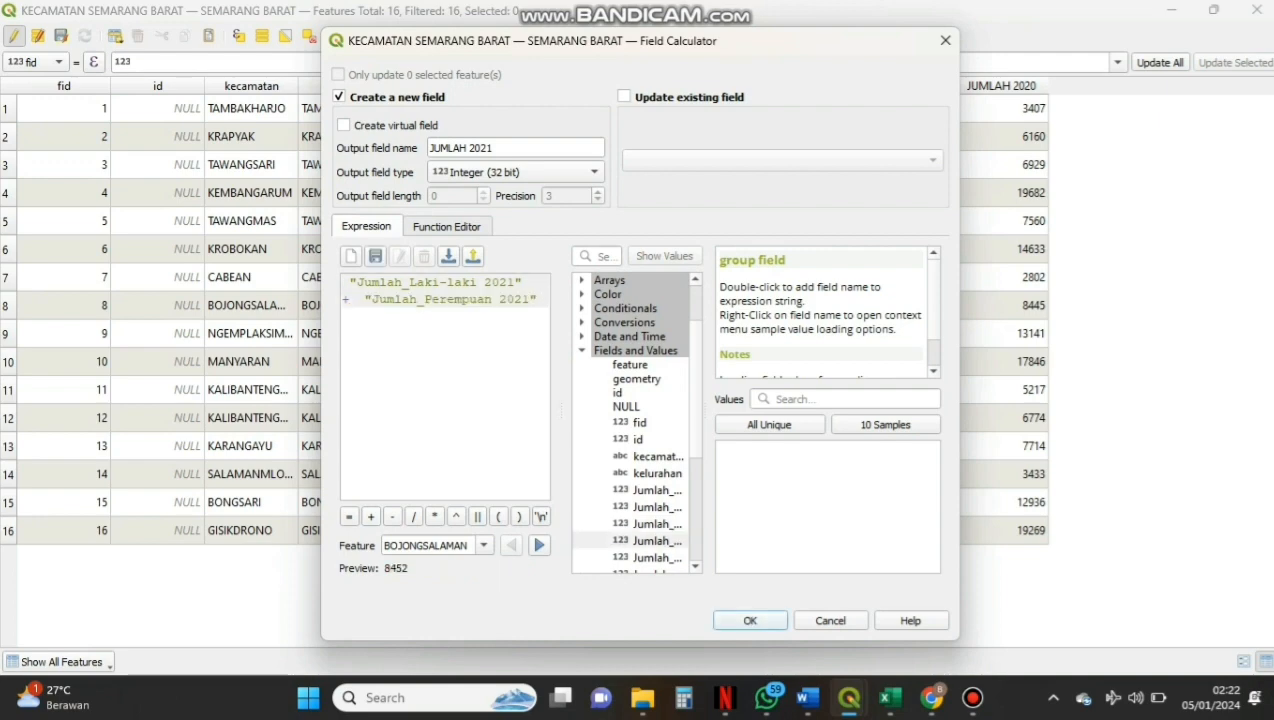
# Create the JUMLAH 2021 field and start another Field Calculator field with the output name JUMLAH 2022
pyautogui.click(750, 620)
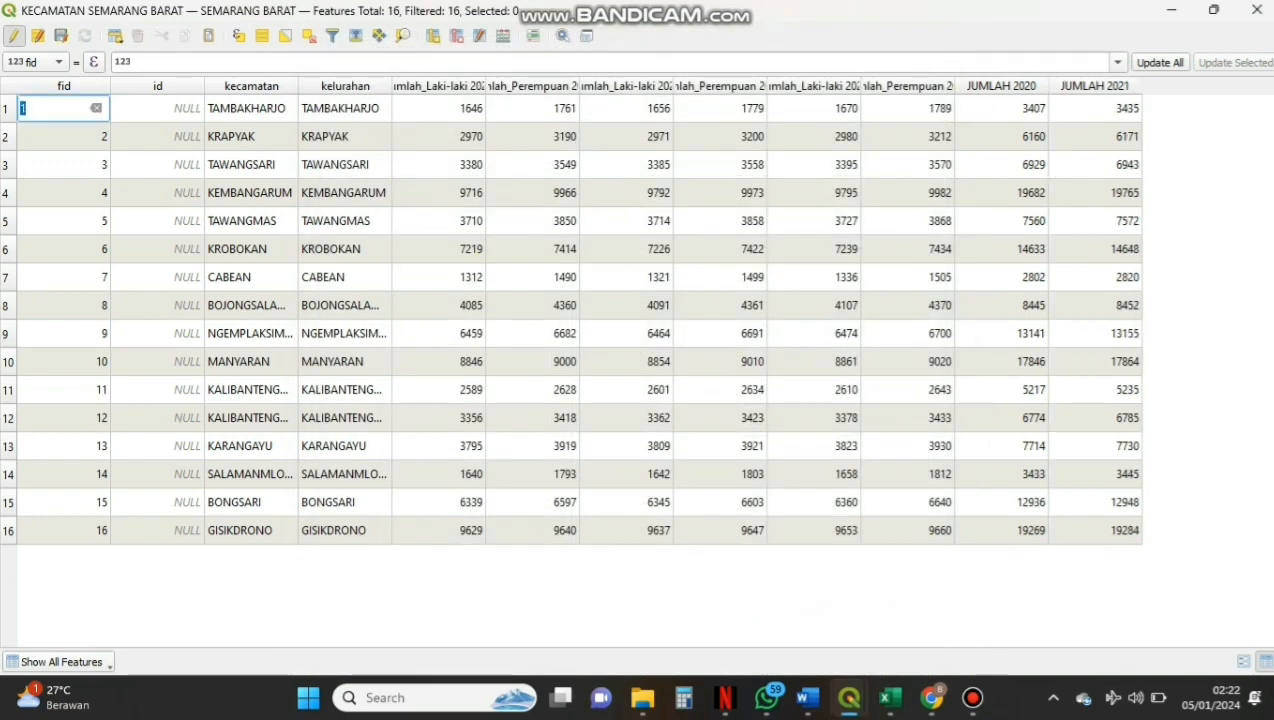
pyautogui.click(503, 36)
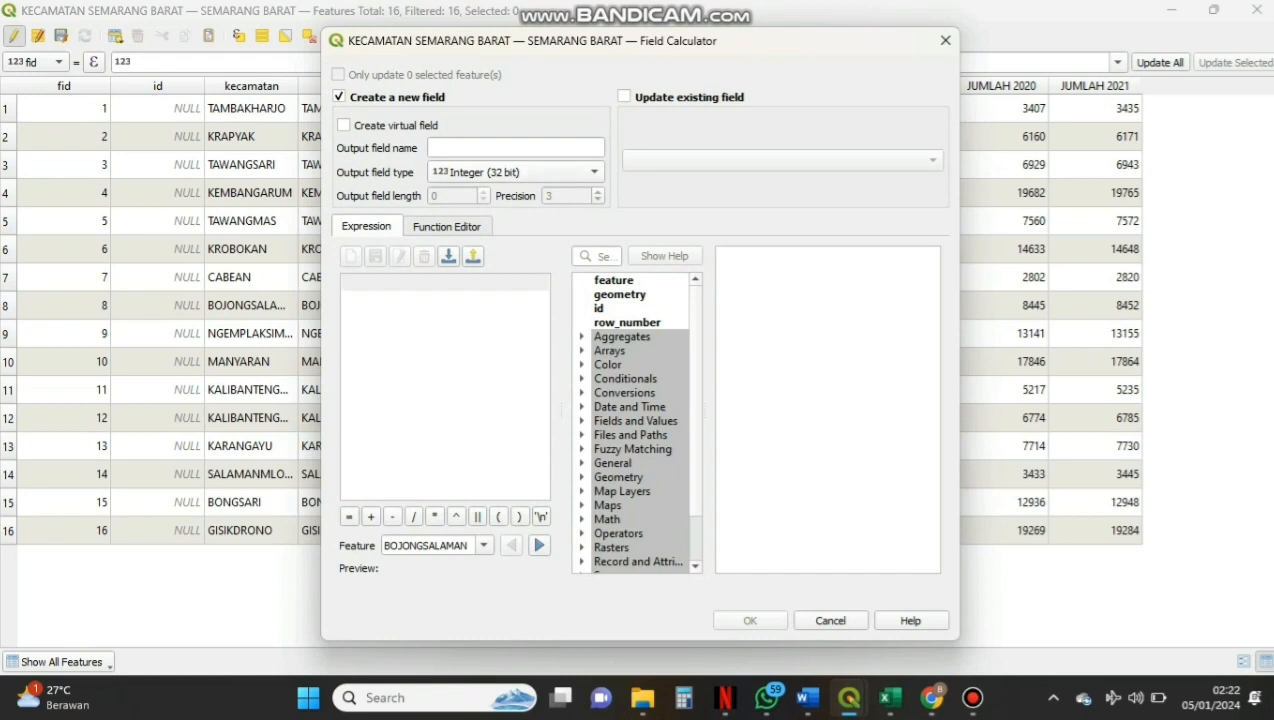
pyautogui.click(515, 148)
pyautogui.write('J')
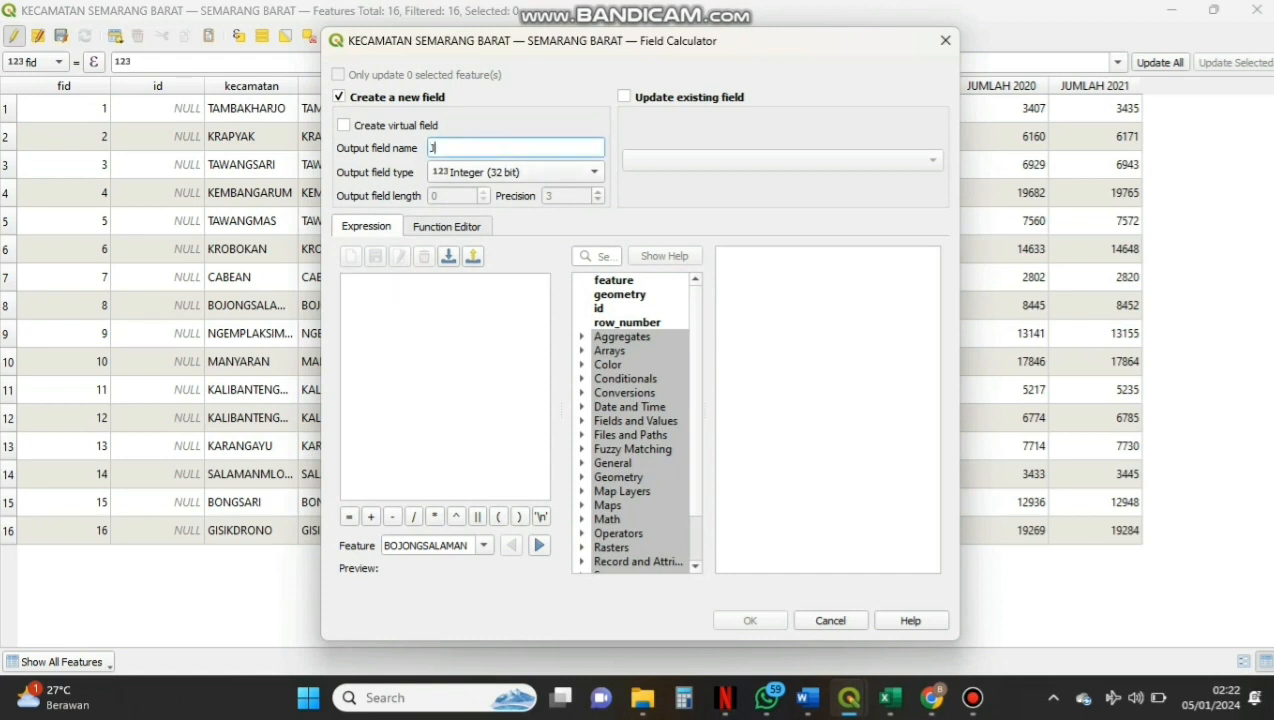
pyautogui.write('UMLAH 2022')
# Enter the sum of "Jumlah_Laki-laki 2022" and "Jumlah_Perempuan 2022" as the expression for the JUMLAH 2022 field
pyautogui.click(582, 421)
pyautogui.scroll(-2, 635, 420)
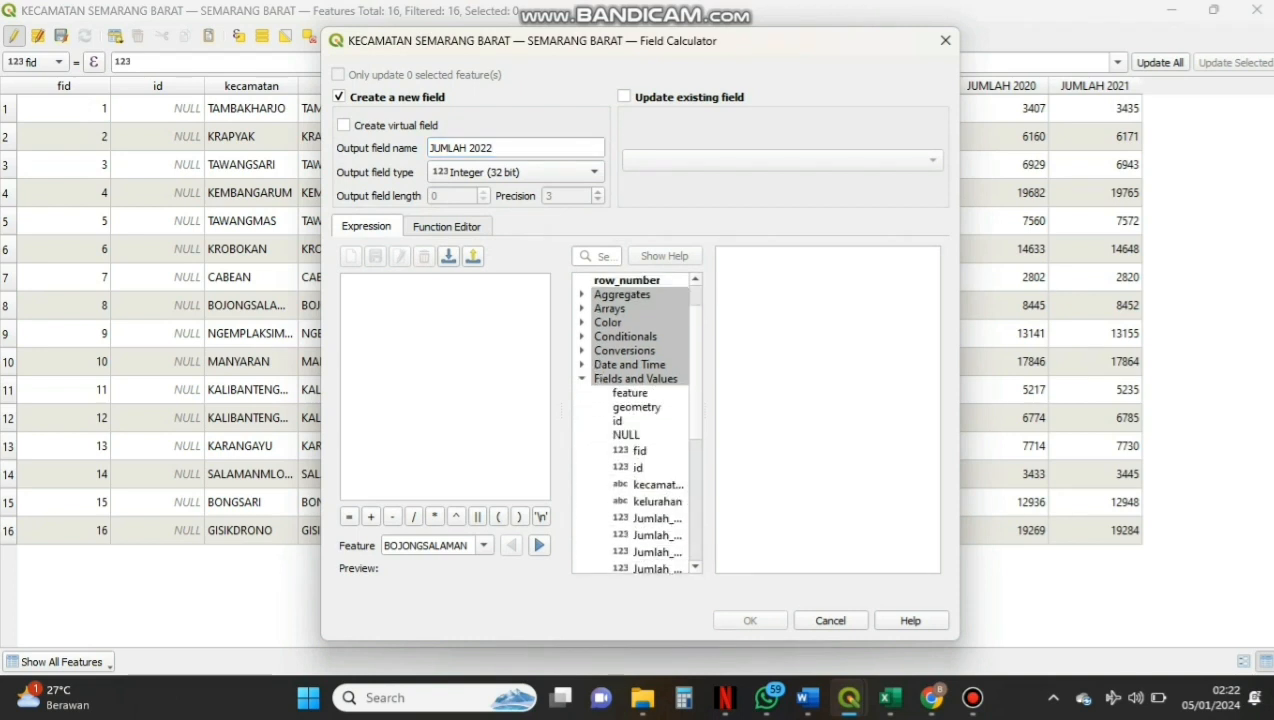
pyautogui.scroll(-1, 635, 420)
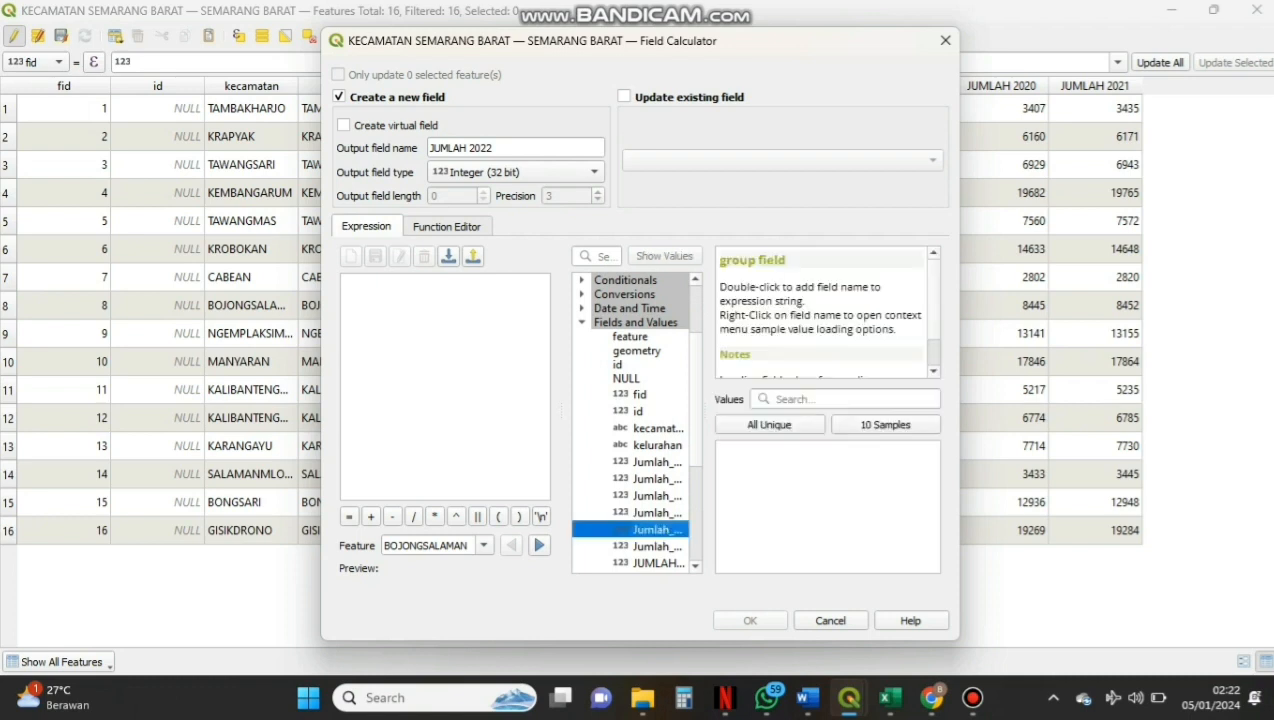
pyautogui.doubleClick(657, 529)
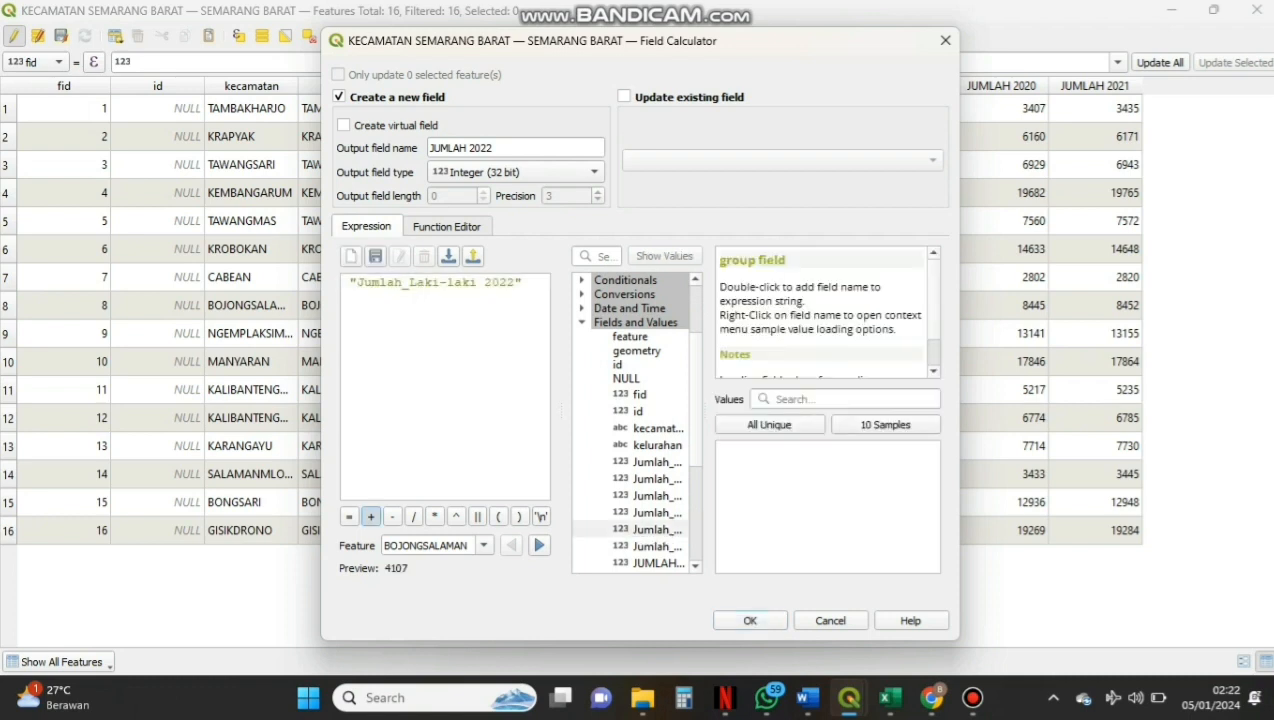
pyautogui.click(370, 516)
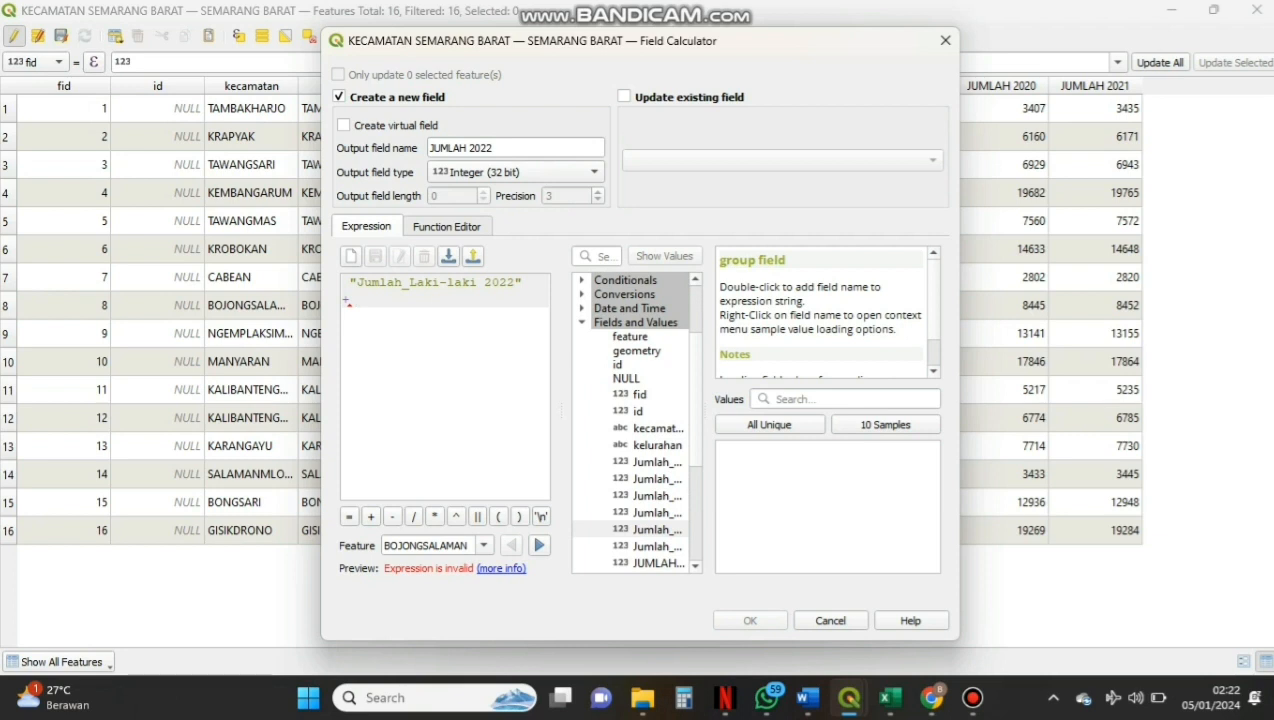
pyautogui.click(657, 546)
pyautogui.doubleClick(657, 546)
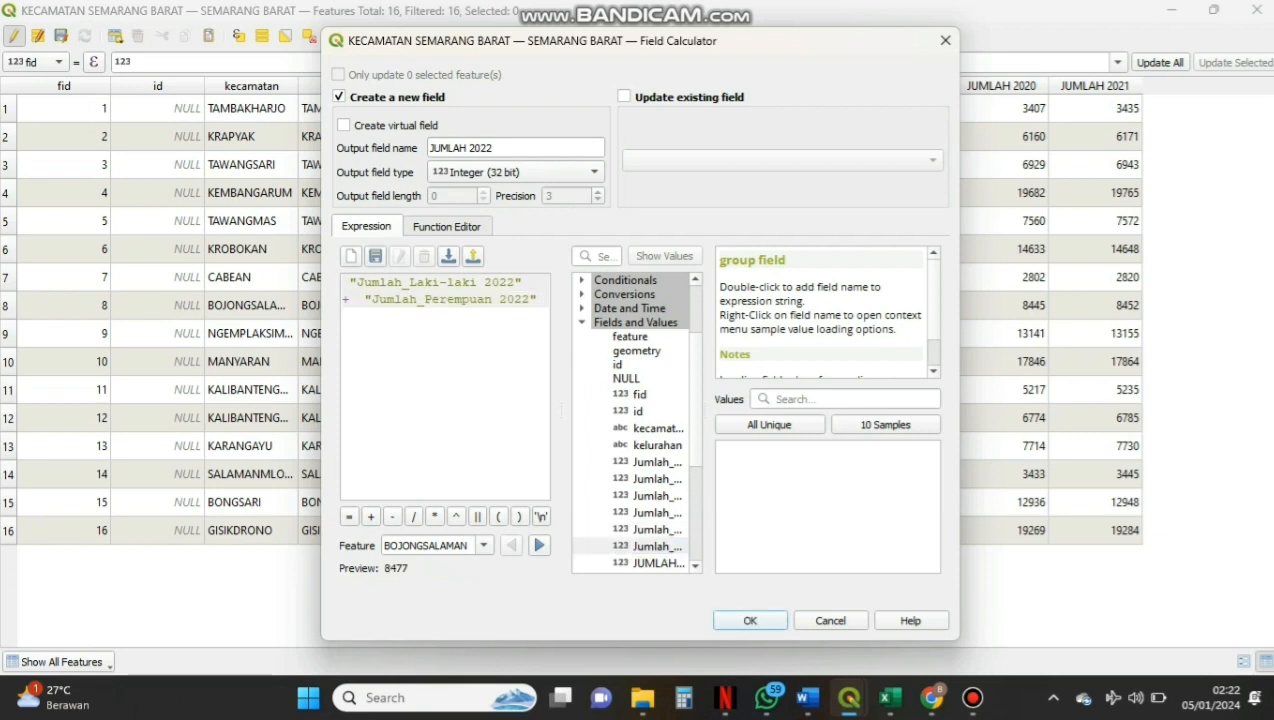
# Create the JUMLAH 2022 field, then save the layer edits and close the attribute table
pyautogui.click(750, 620)
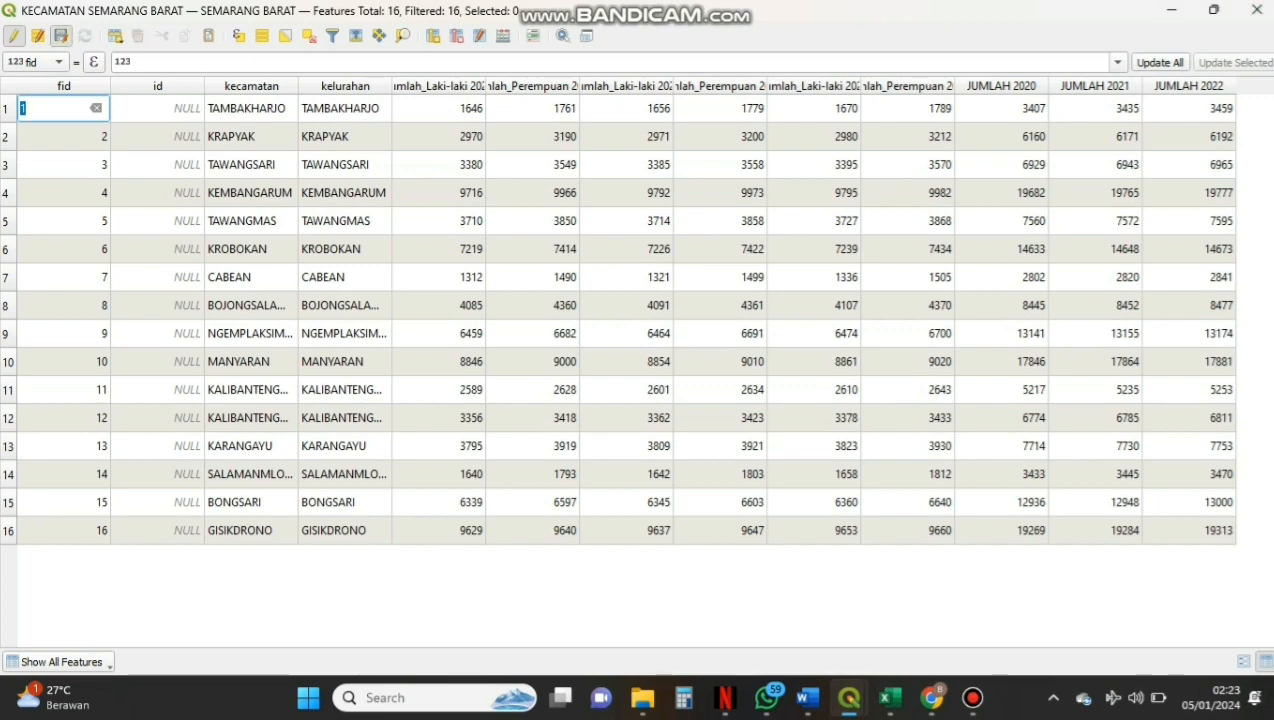
pyautogui.hotkey('ctrl', 's')
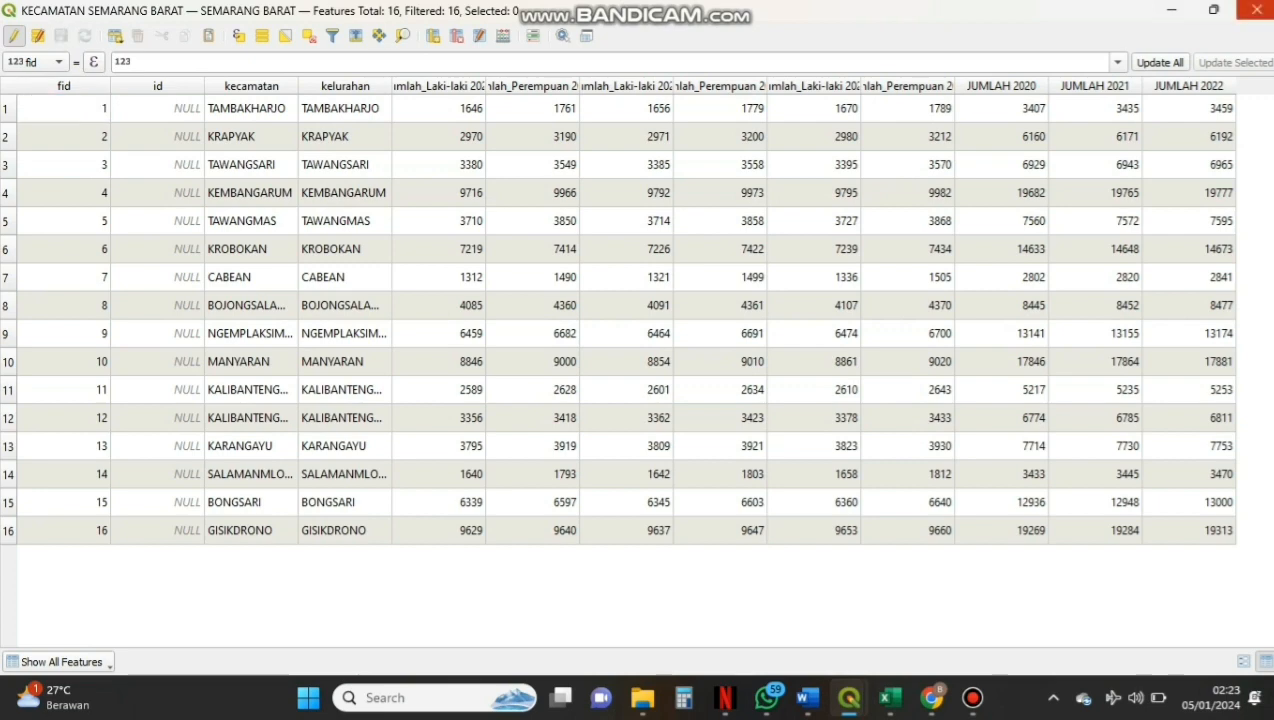
pyautogui.click(1256, 9)
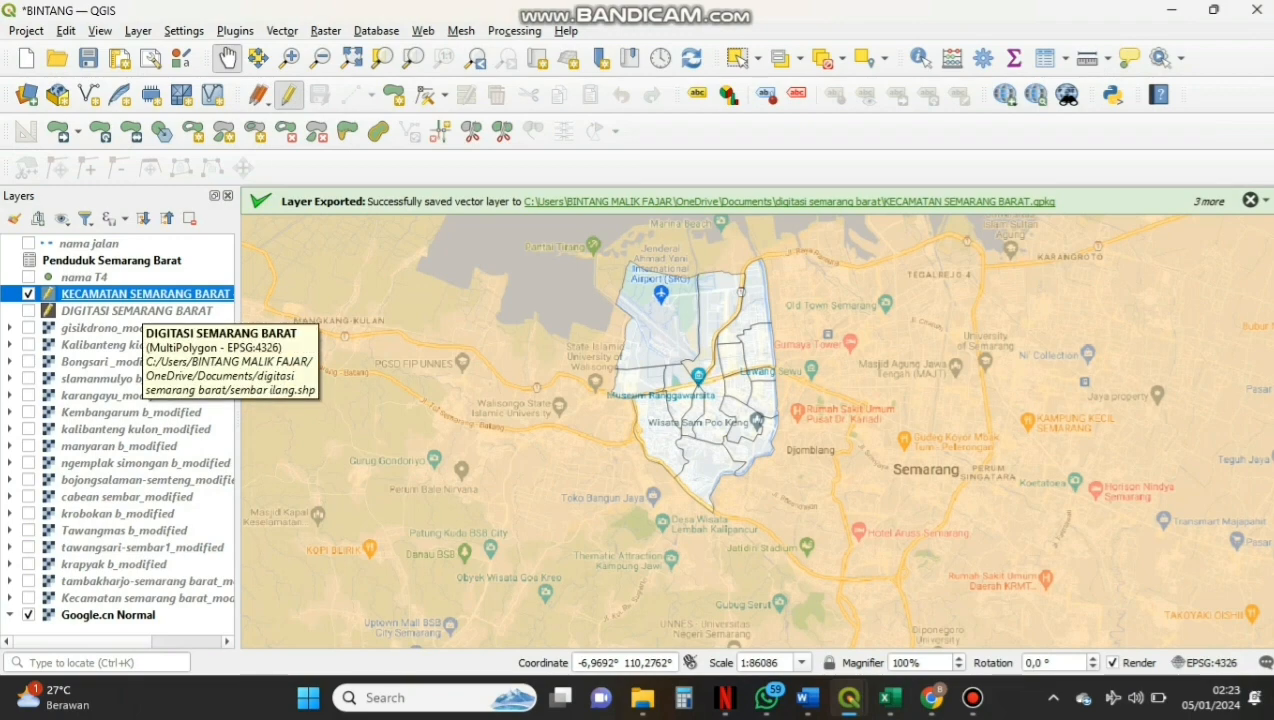
# Switch the KECAMATAN SEMARANG BARAT layer's symbology to Graduated with JUMLAH 2020 as the value
pyautogui.rightClick(188, 293)
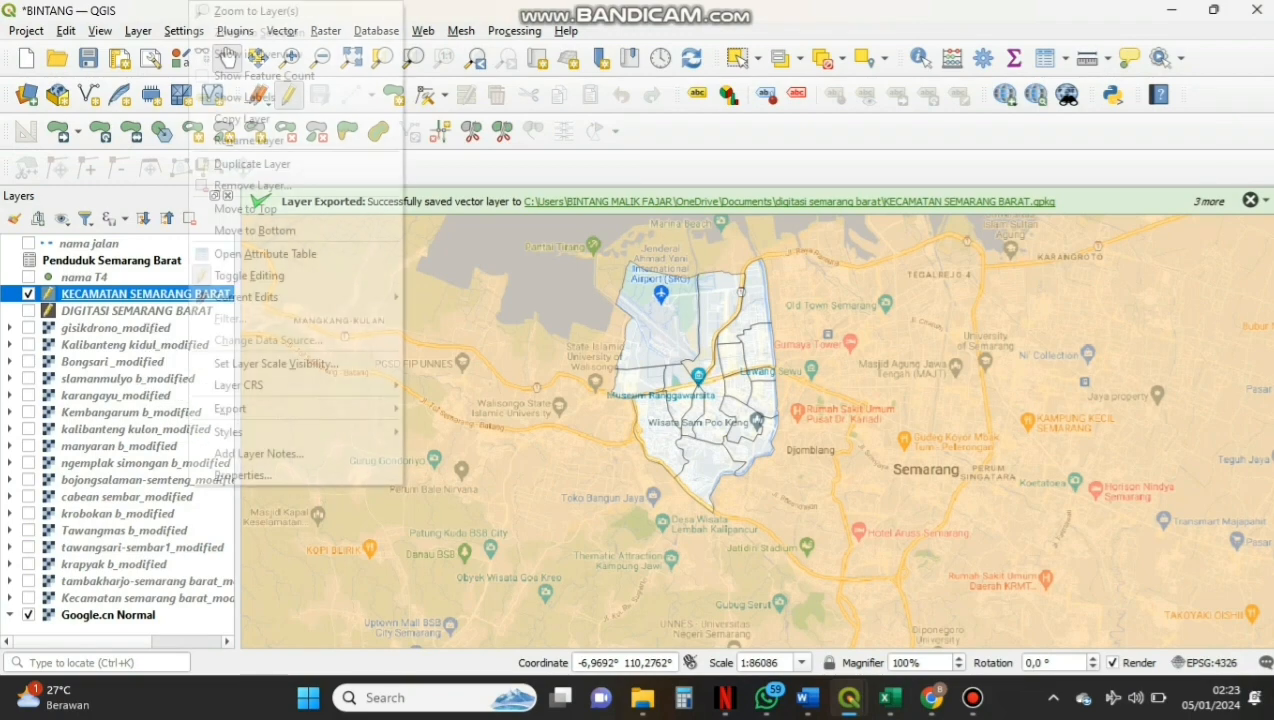
pyautogui.click(243, 475)
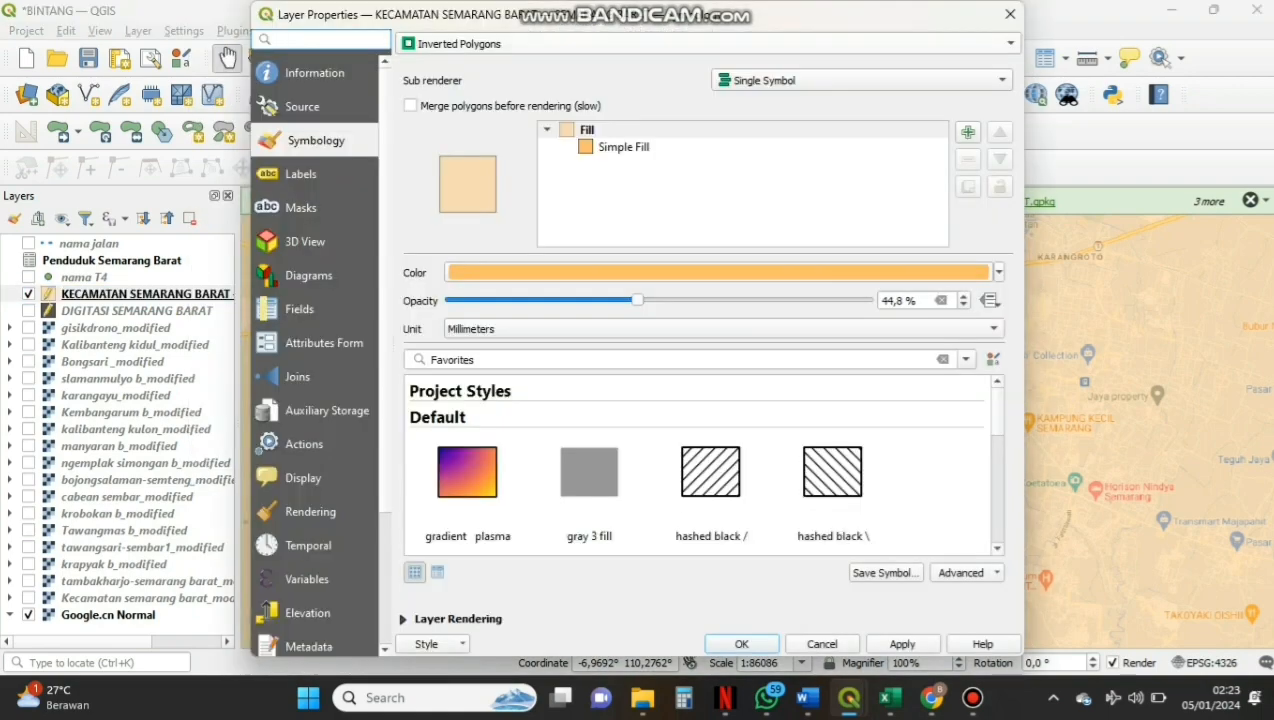
pyautogui.click(708, 44)
pyautogui.press('Return')
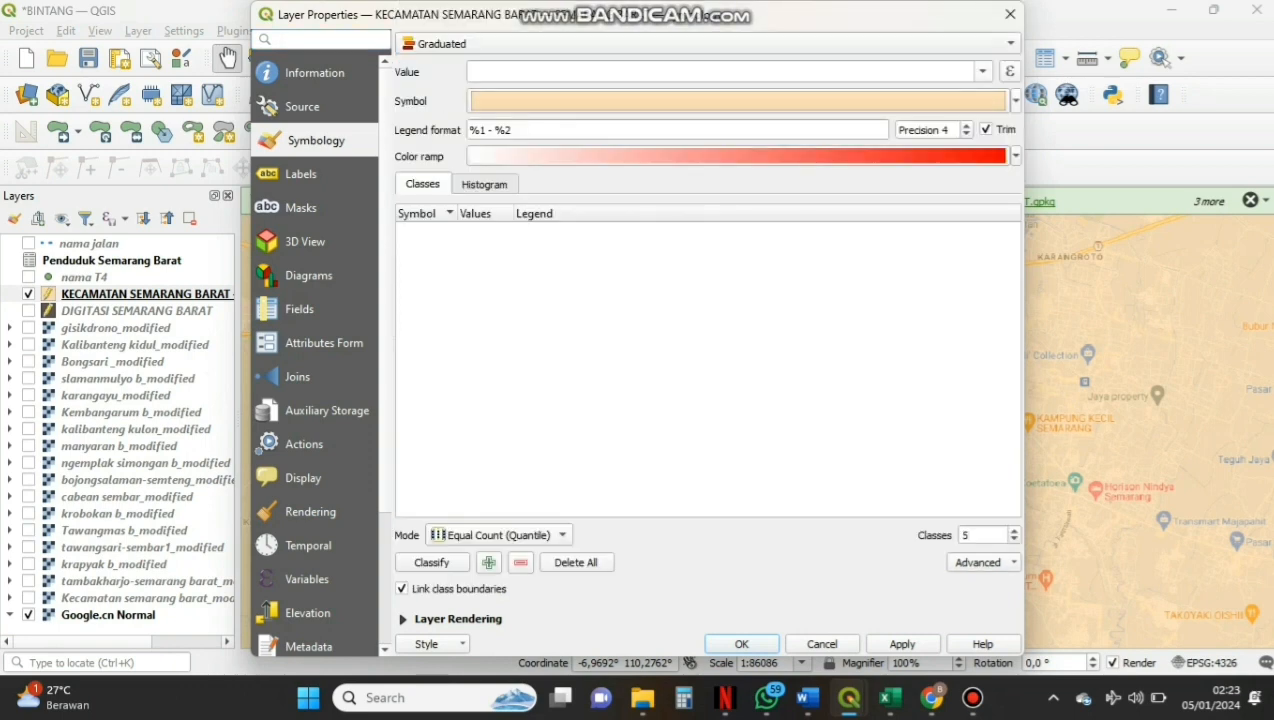
pyautogui.click(983, 72)
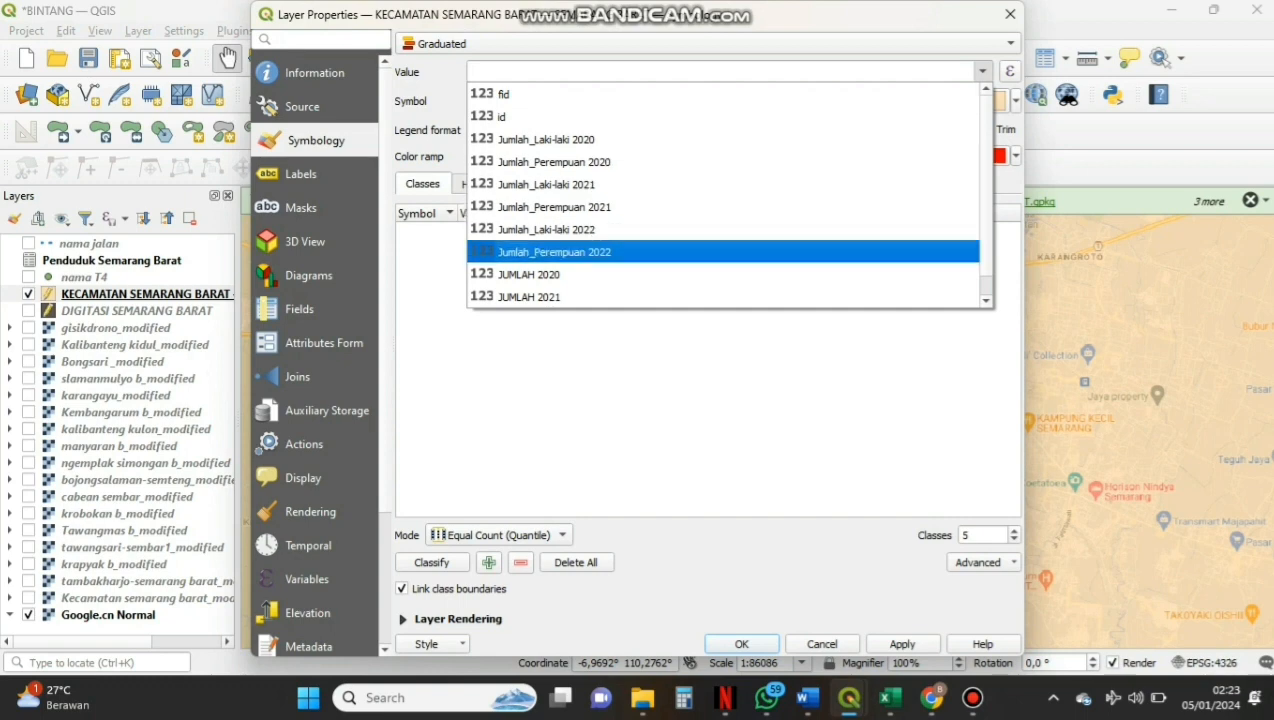
pyautogui.press('Down')
pyautogui.press('Return')
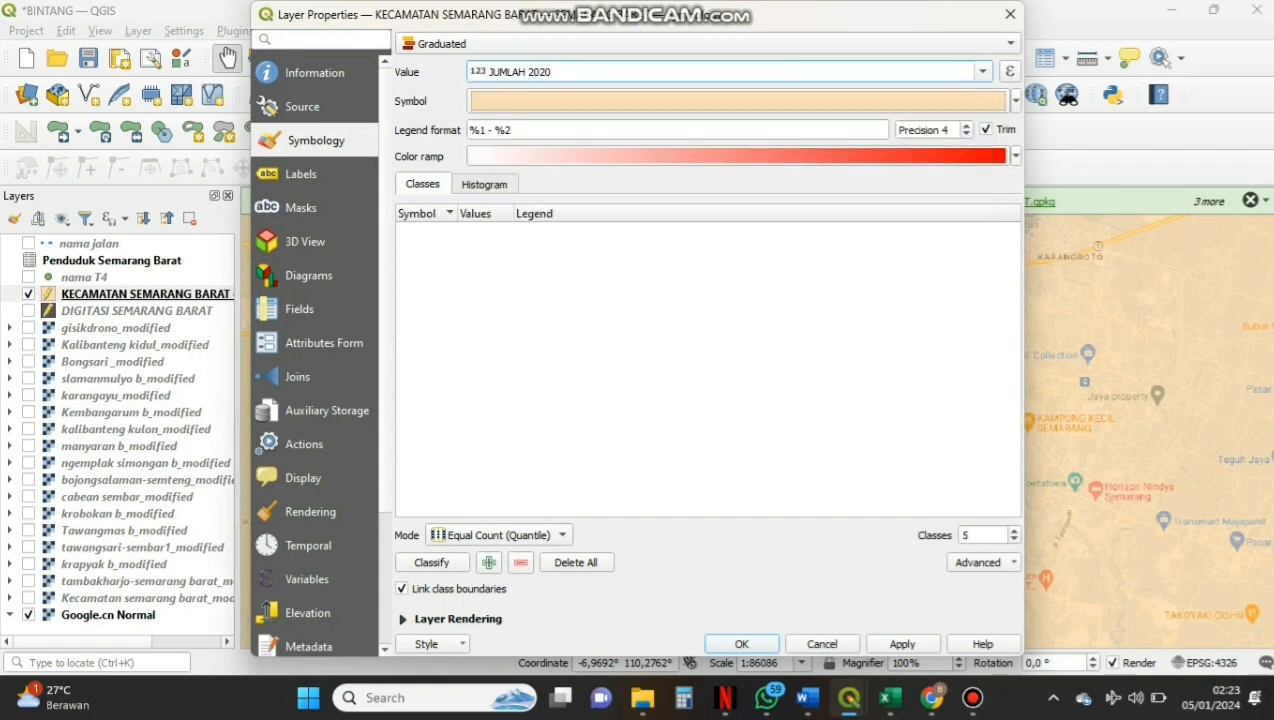
# Give the graduated symbology a white-to-blue color ramp and classify it in Equal Interval mode
pyautogui.click(1016, 156)
pyautogui.click(508, 223)
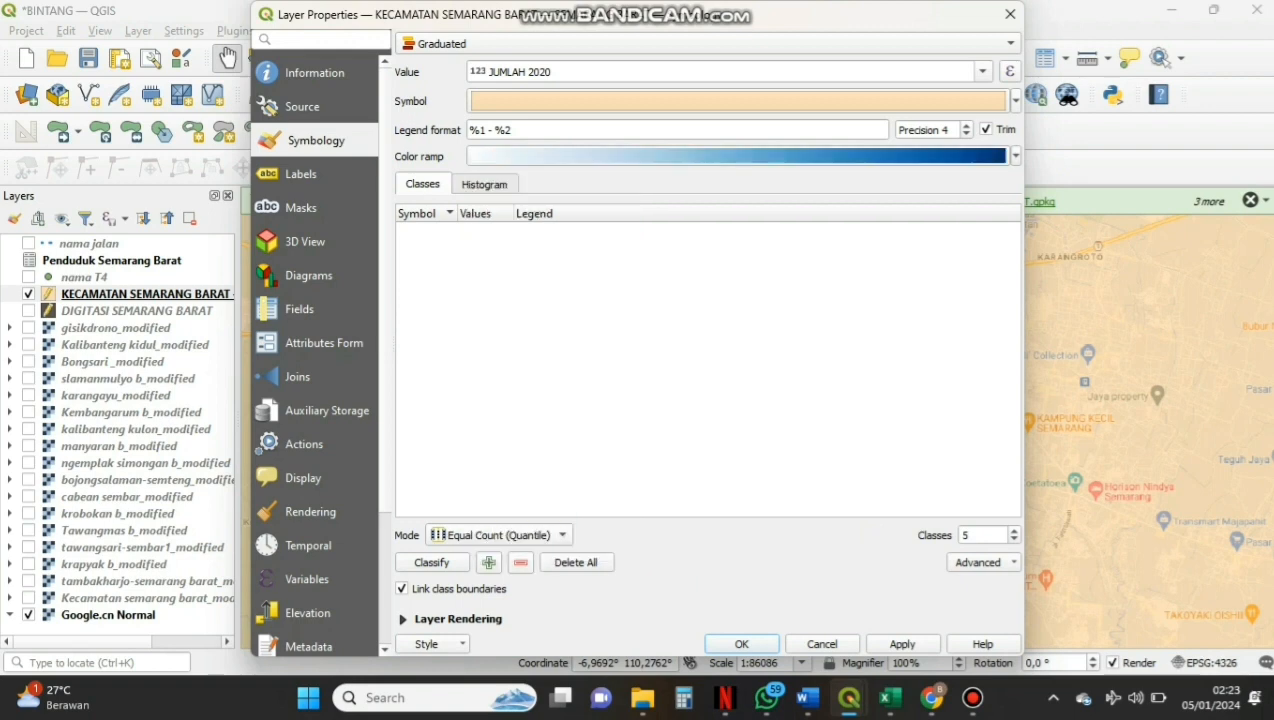
pyautogui.click(500, 535)
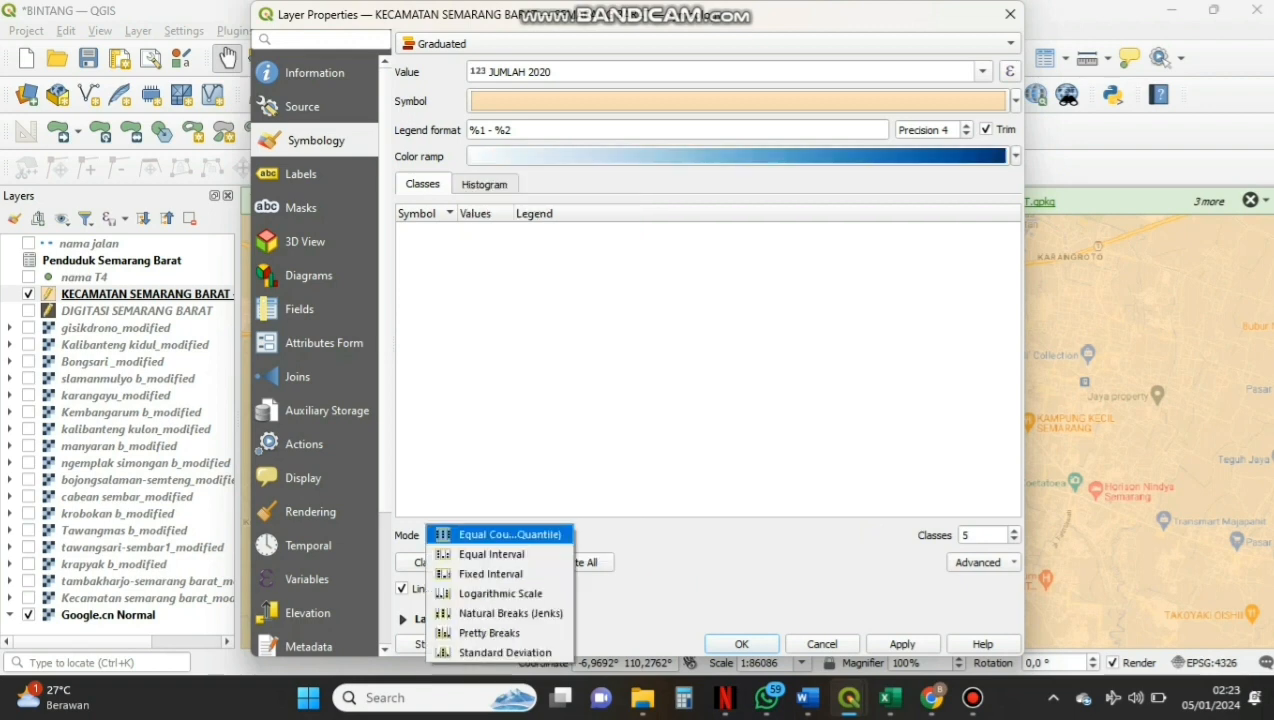
pyautogui.press('Down')
pyautogui.press('Return')
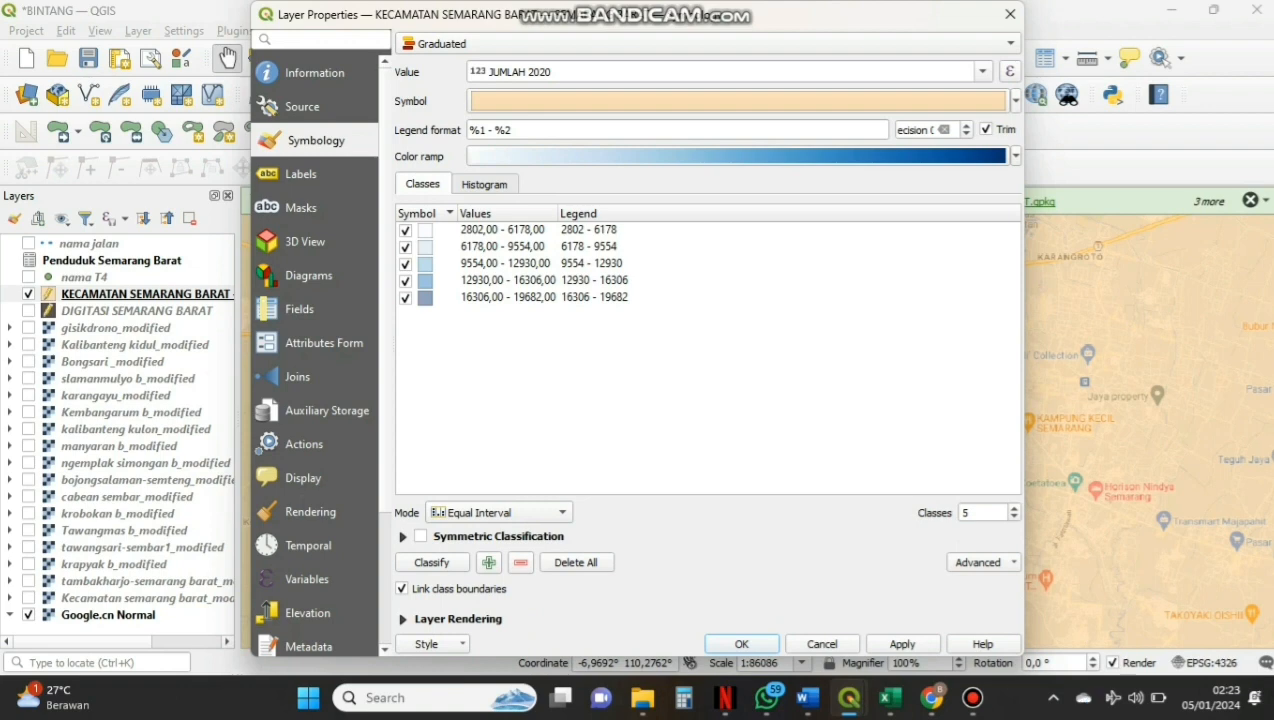
# Set the graduated classification to 5 classes and apply the style to the layer
pyautogui.click(1014, 517)
pyautogui.click(1014, 517)
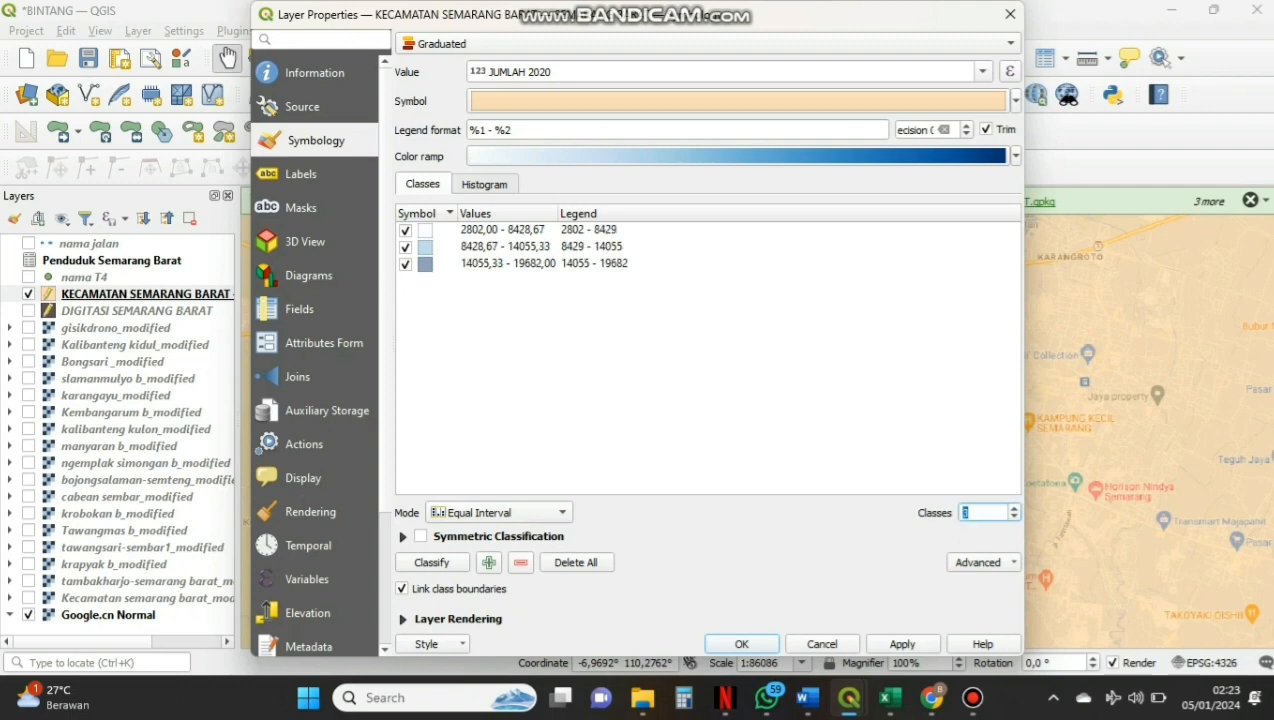
pyautogui.click(1014, 508)
pyautogui.click(1014, 508)
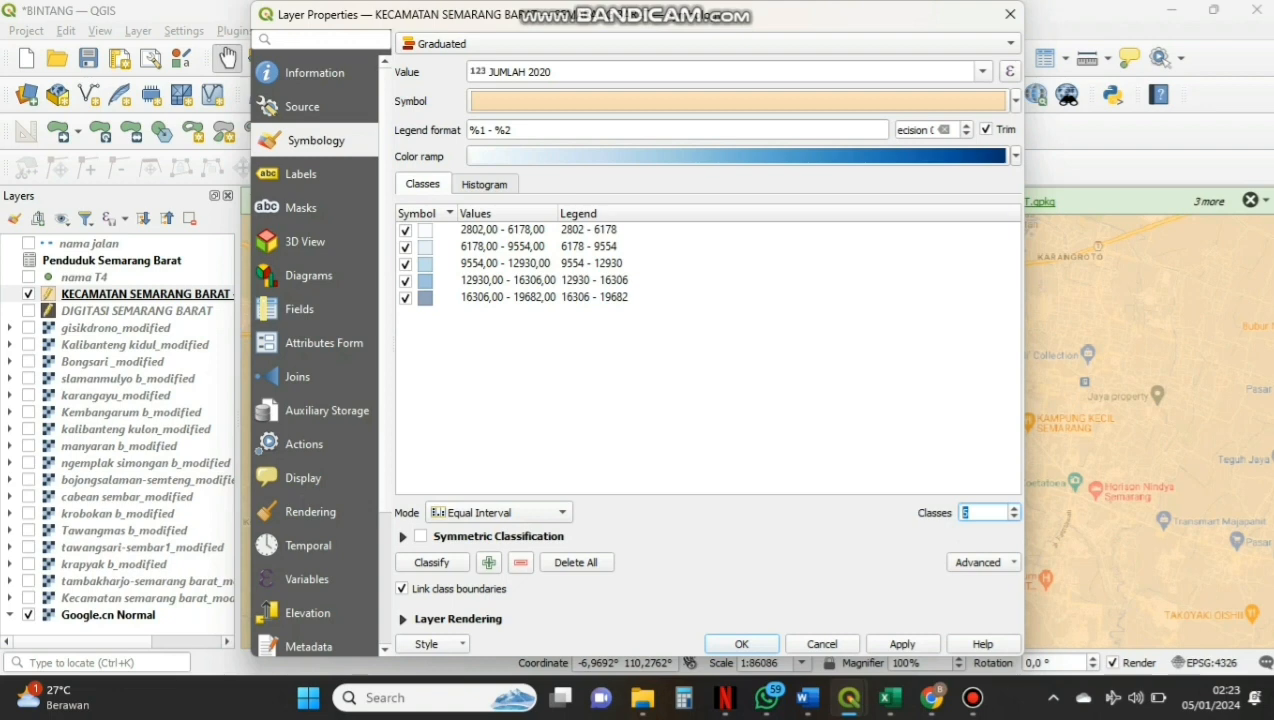
pyautogui.click(902, 643)
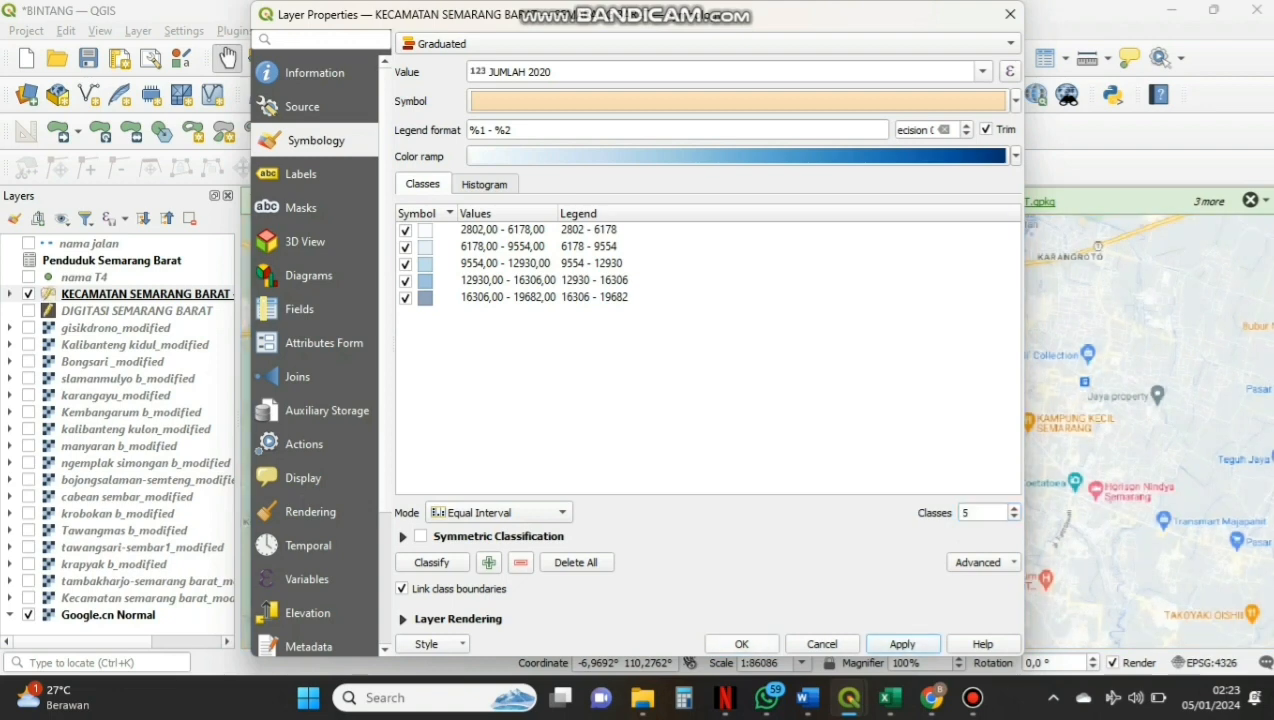
pyautogui.click(741, 643)
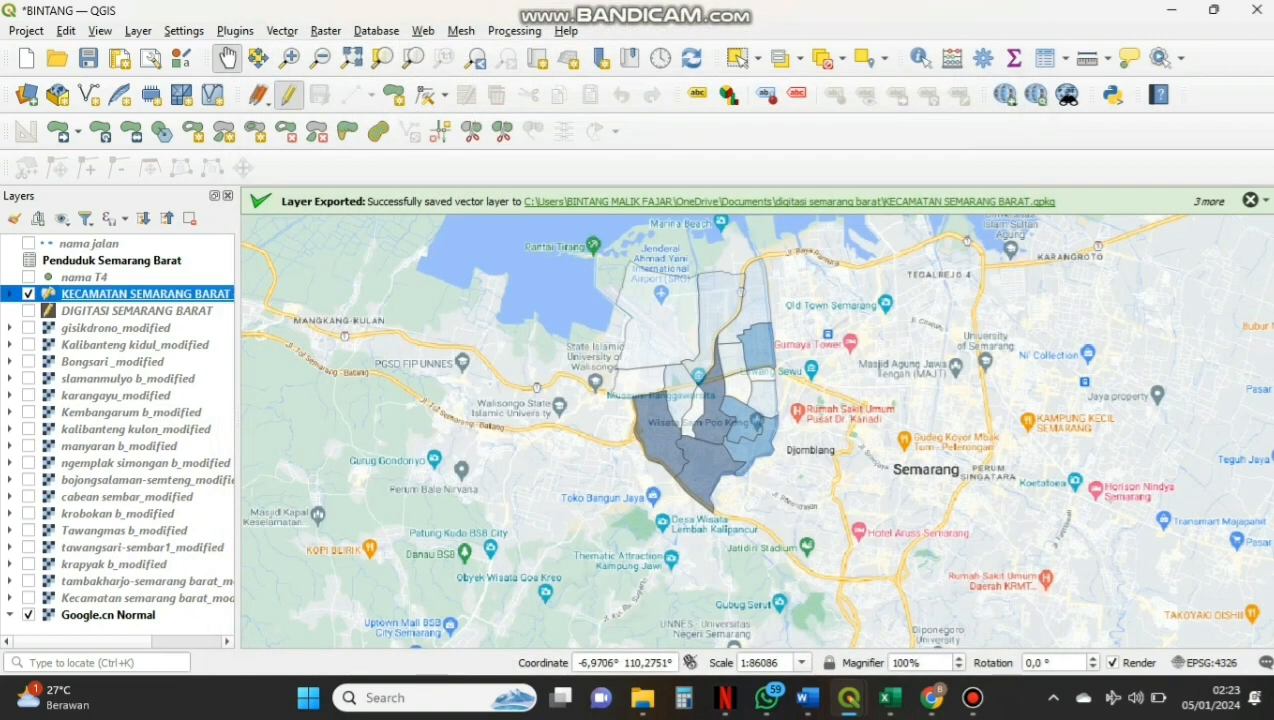
# Turn on the DIGITASI SEMARANG BARAT layer and deselect its selected feature on the map
pyautogui.click(28, 310)
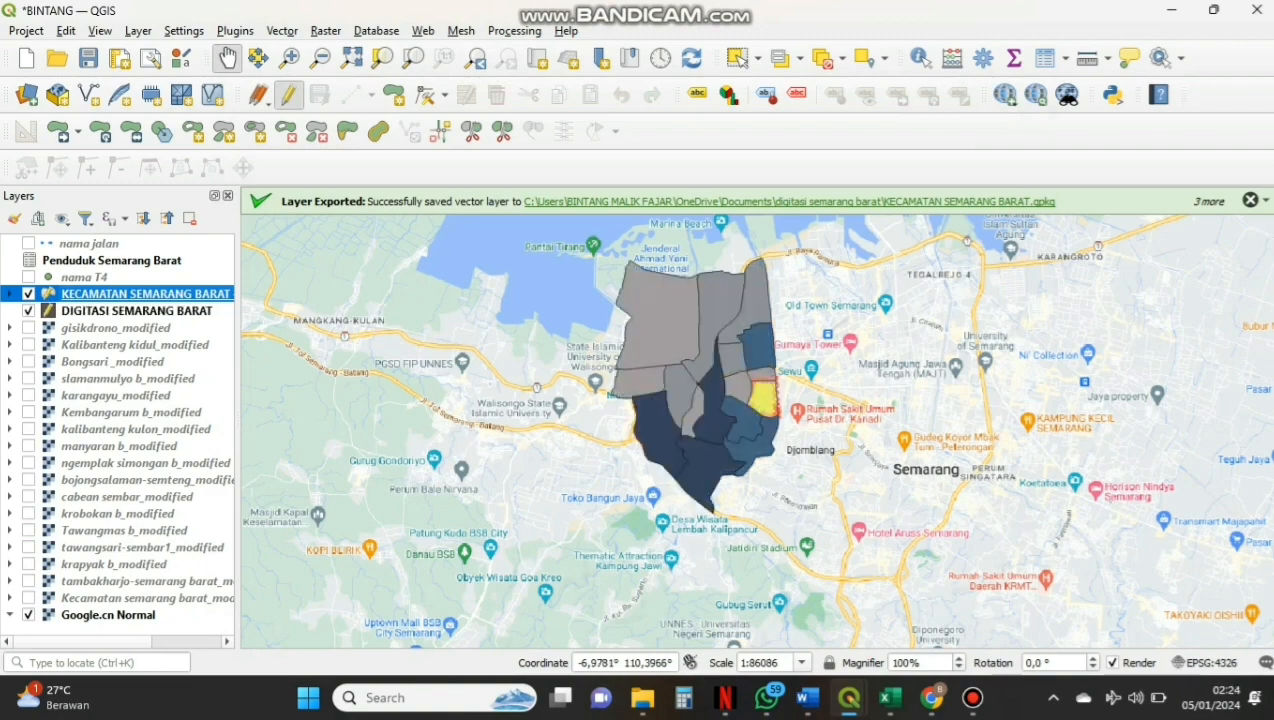
pyautogui.moveTo(830, 397); pyautogui.dragTo(760, 438)
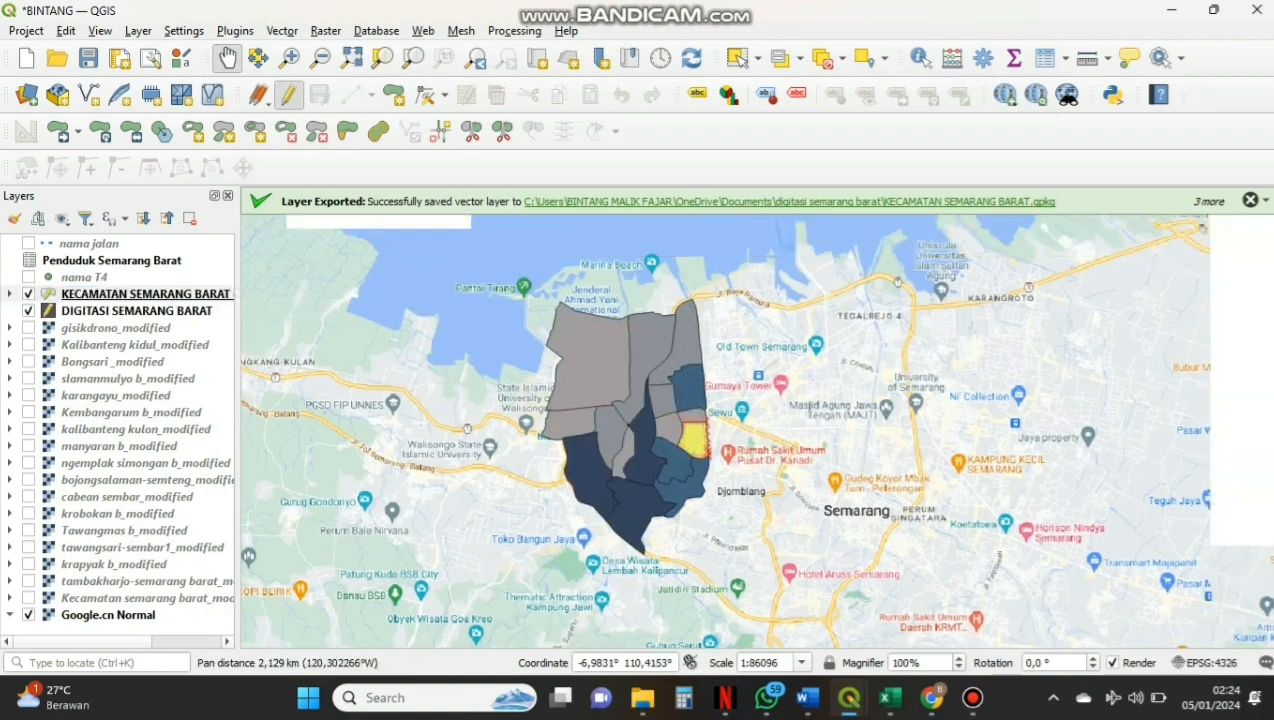
pyautogui.click(826, 58)
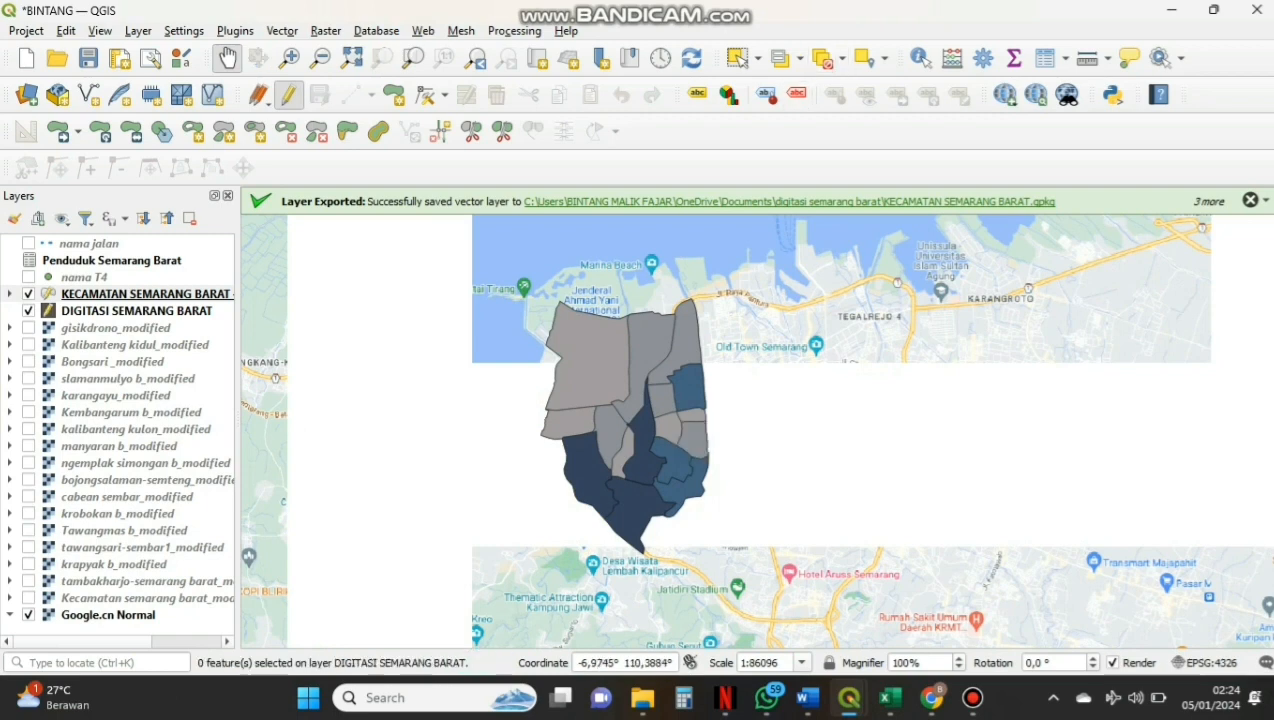
pyautogui.moveTo(641, 398); pyautogui.dragTo(699, 389)
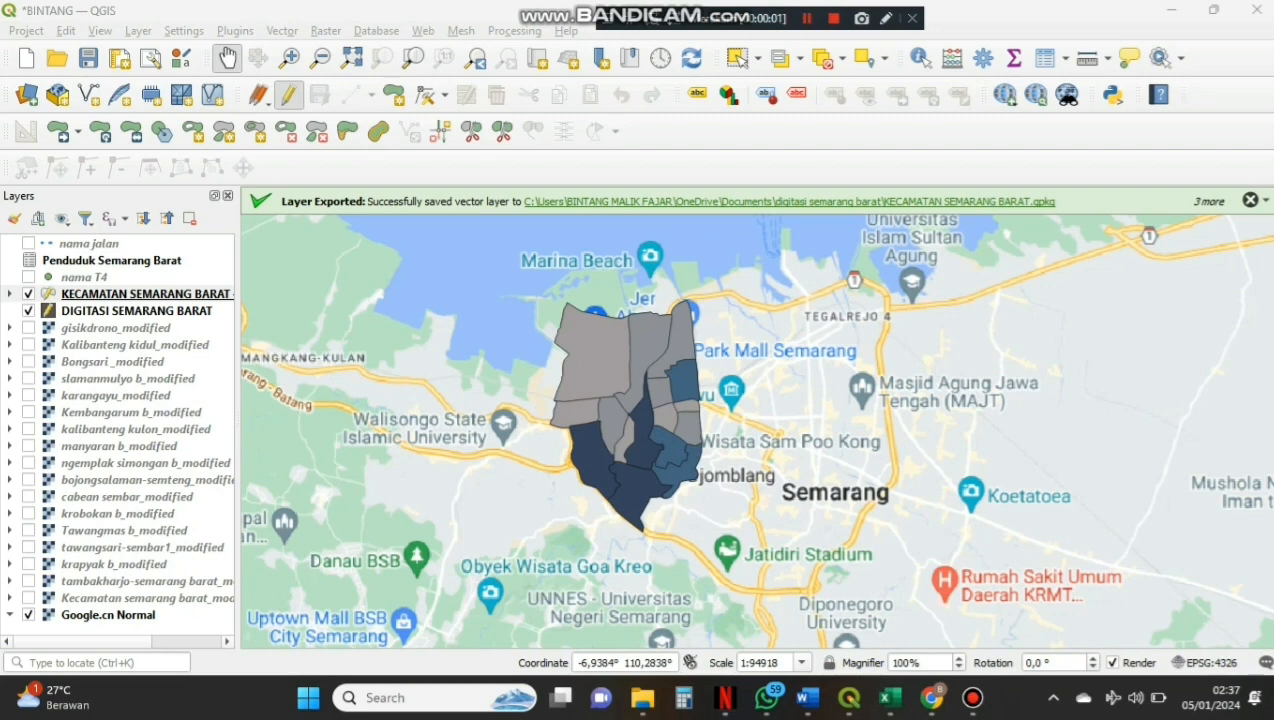
# Apply Single Labels to the KECAMATAN SEMARANG BARAT layer using the kelurahan field
pyautogui.click(146, 294)
pyautogui.rightClick(150, 294)
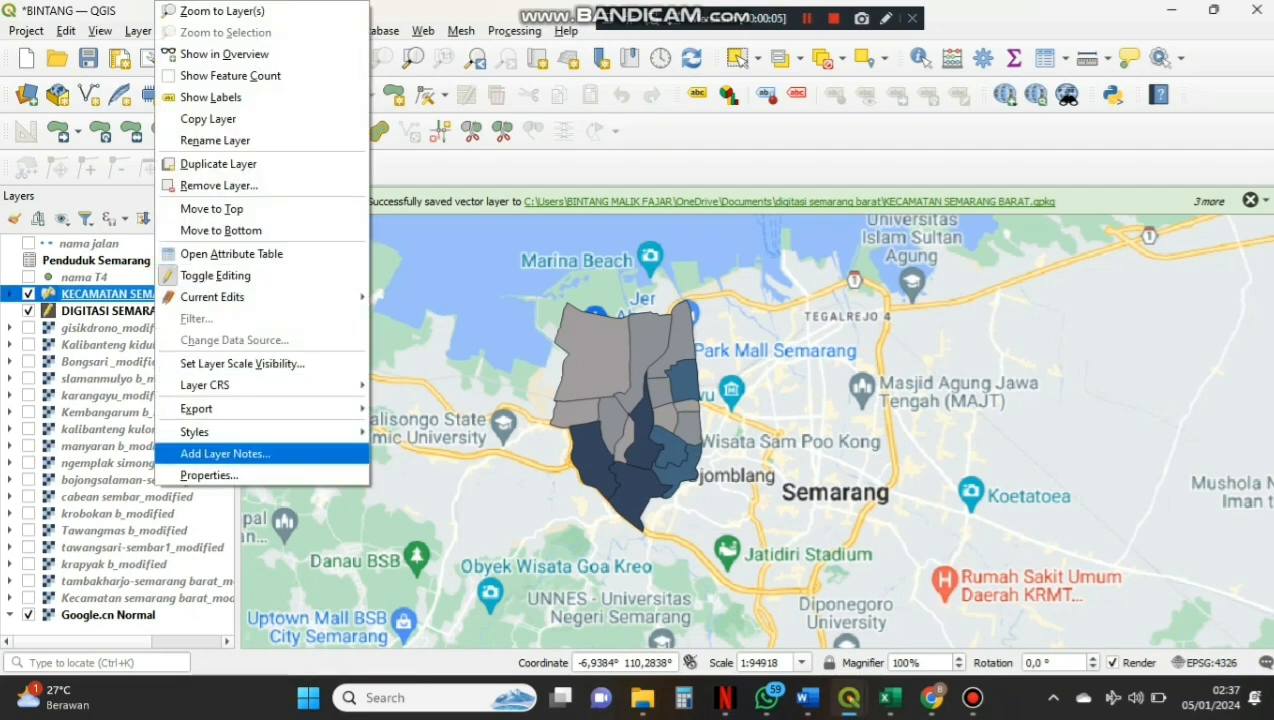
pyautogui.click(209, 475)
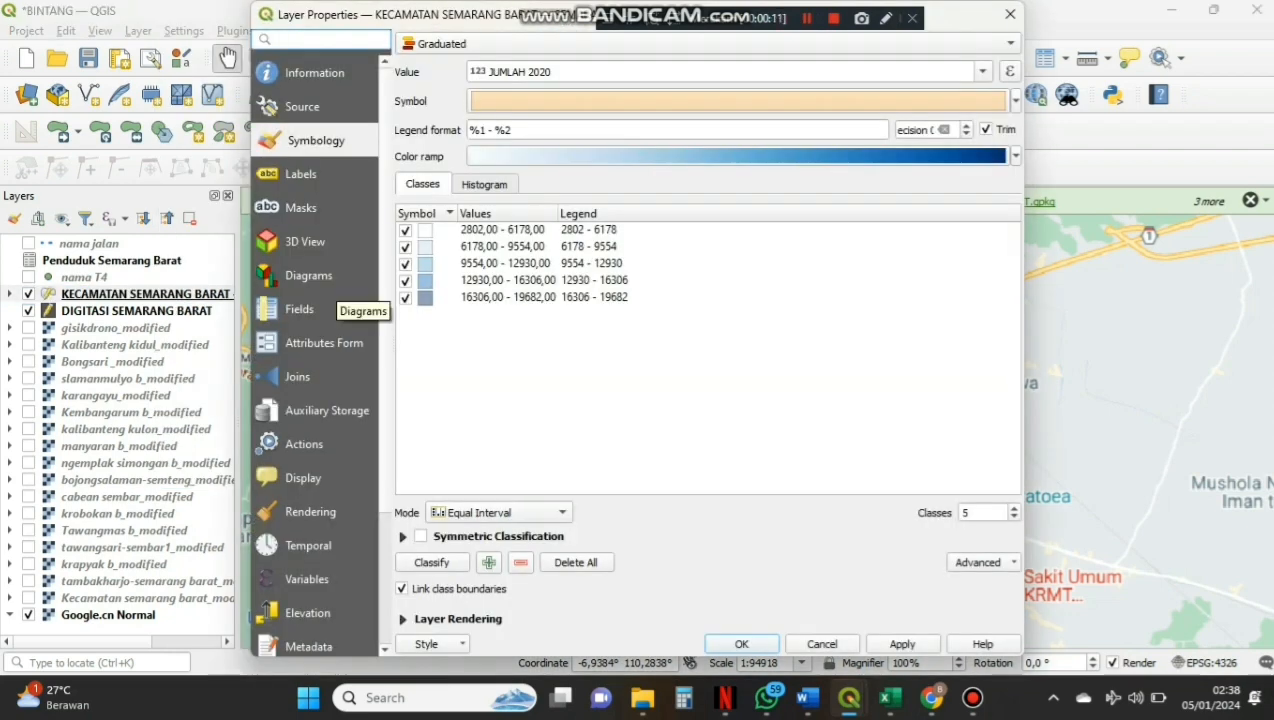
pyautogui.click(328, 182)
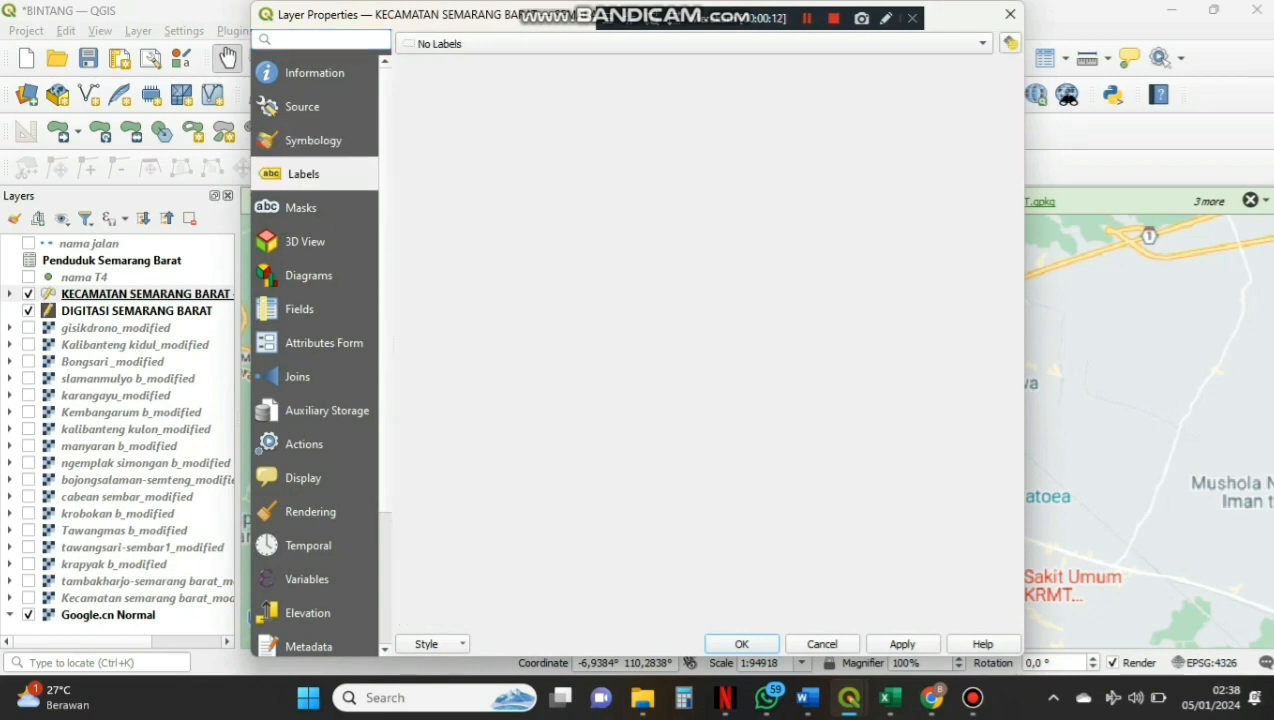
pyautogui.click(695, 44)
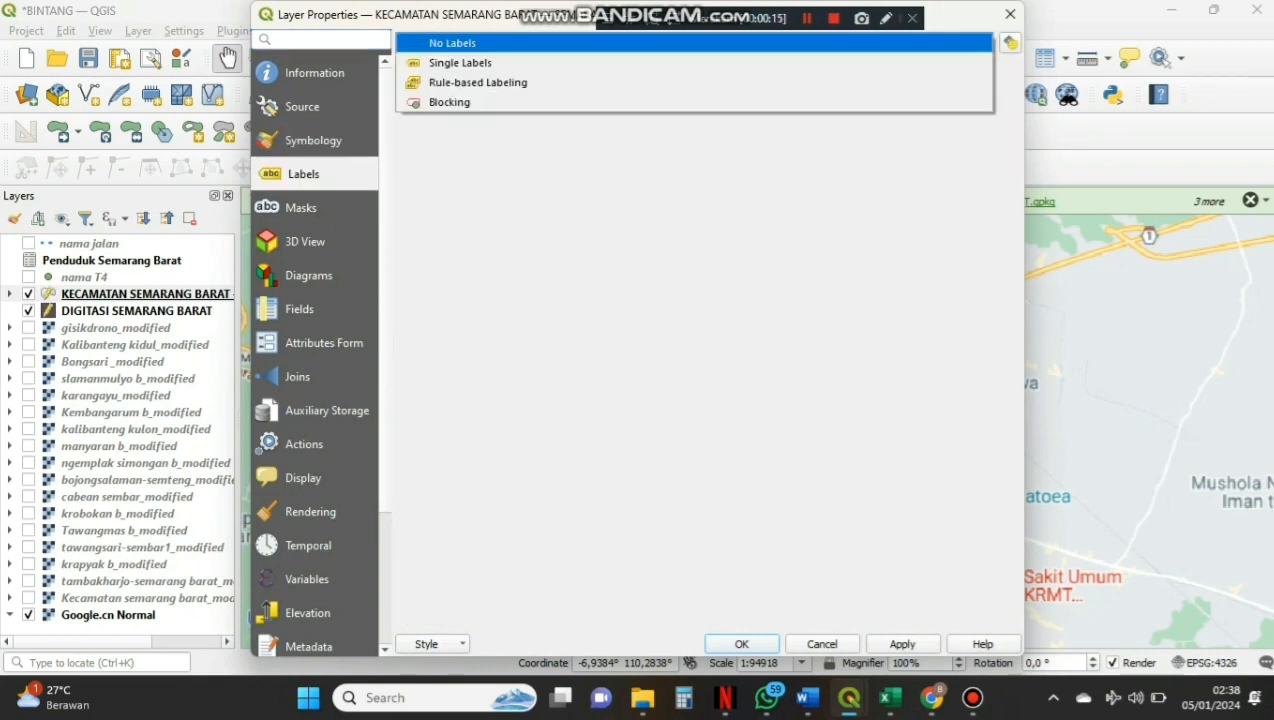
pyautogui.press('Escape')
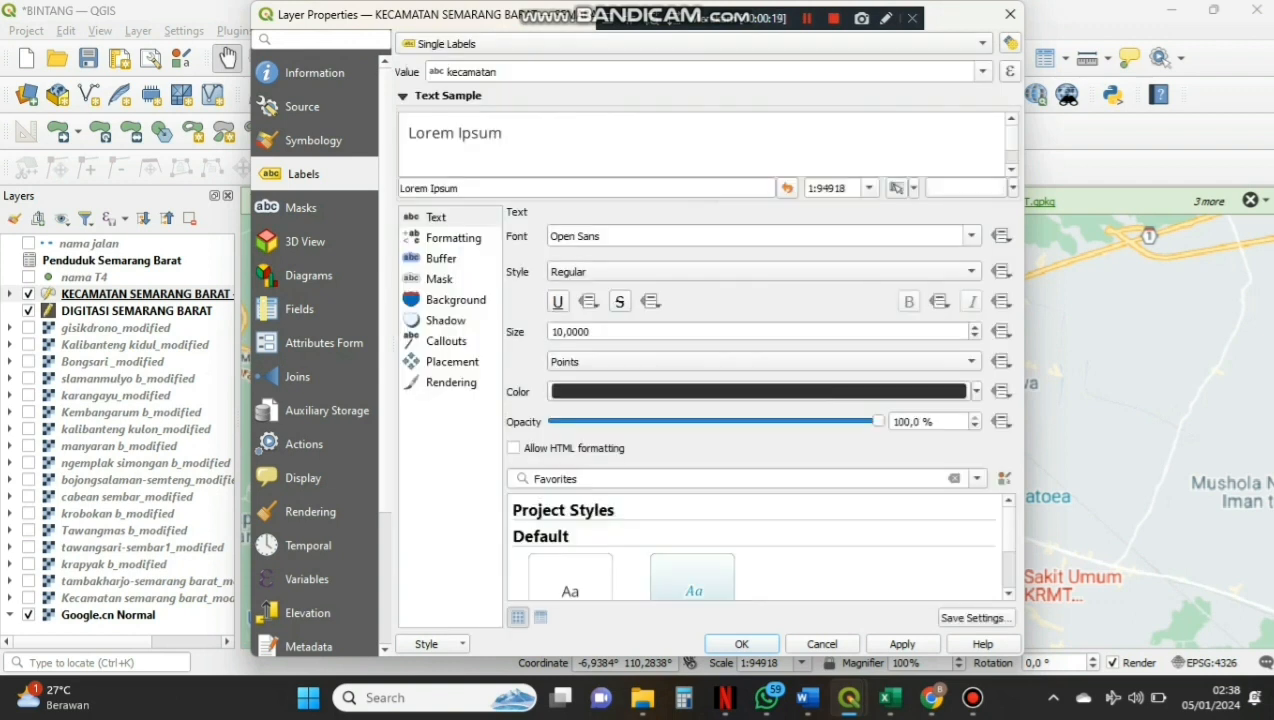
pyautogui.click(983, 72)
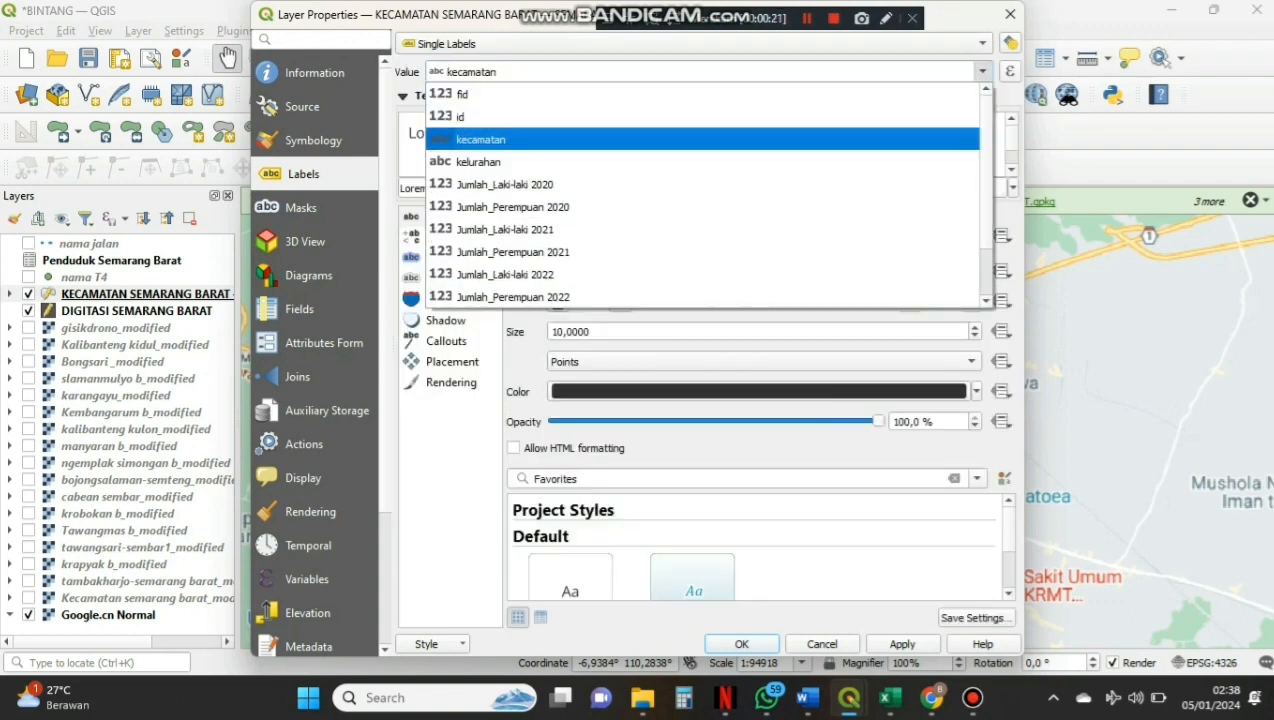
pyautogui.press('Return')
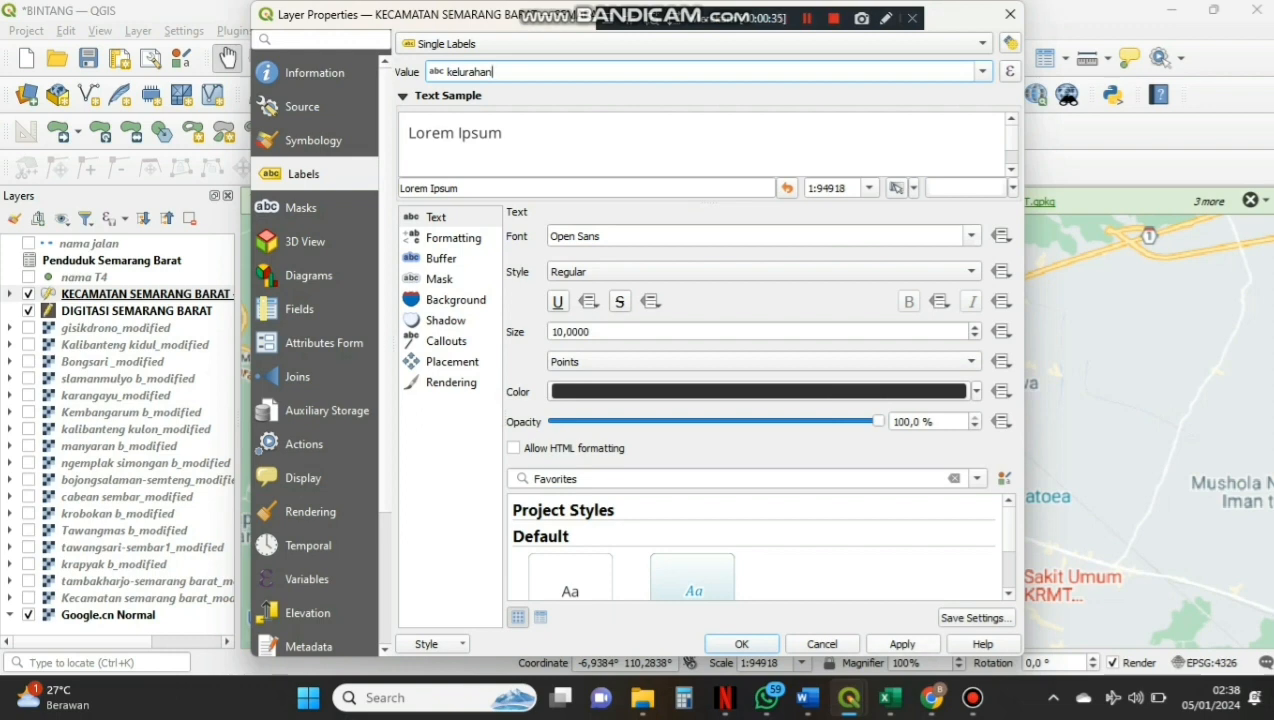
pyautogui.click(902, 643)
# Set the label text color to light green #b2df8a and apply the layer properties
pyautogui.click(976, 391)
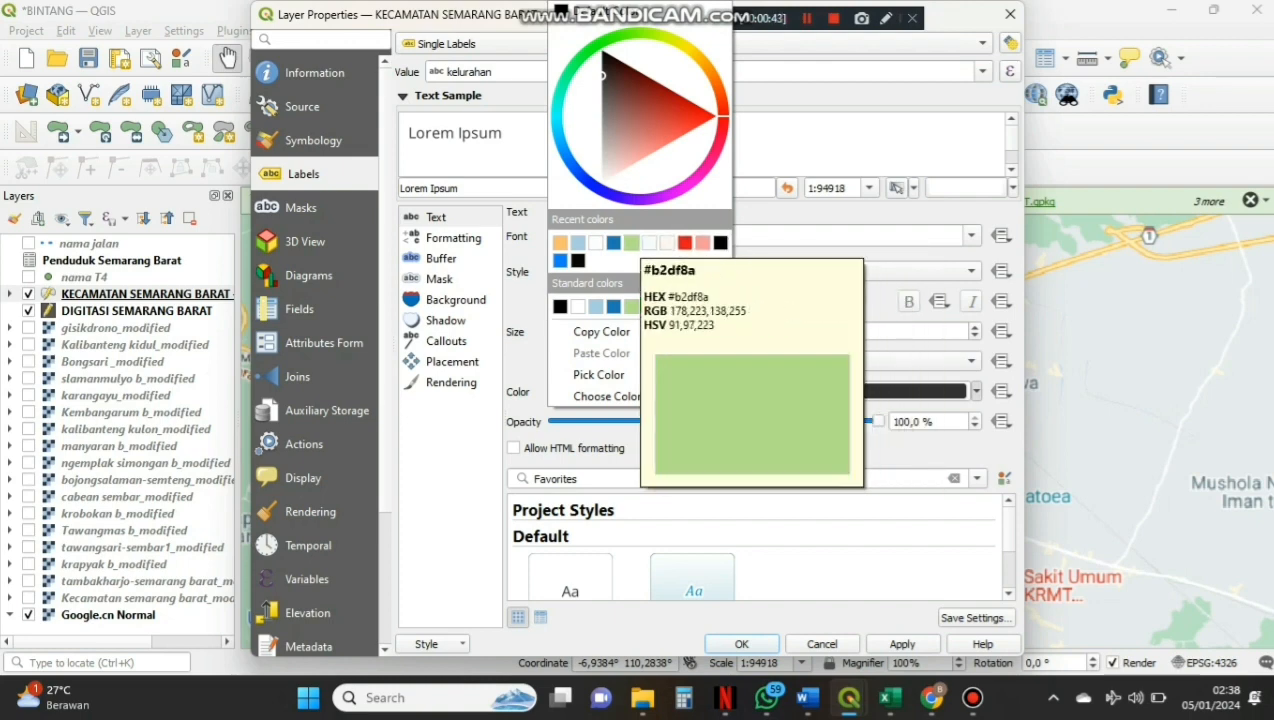
pyautogui.click(631, 242)
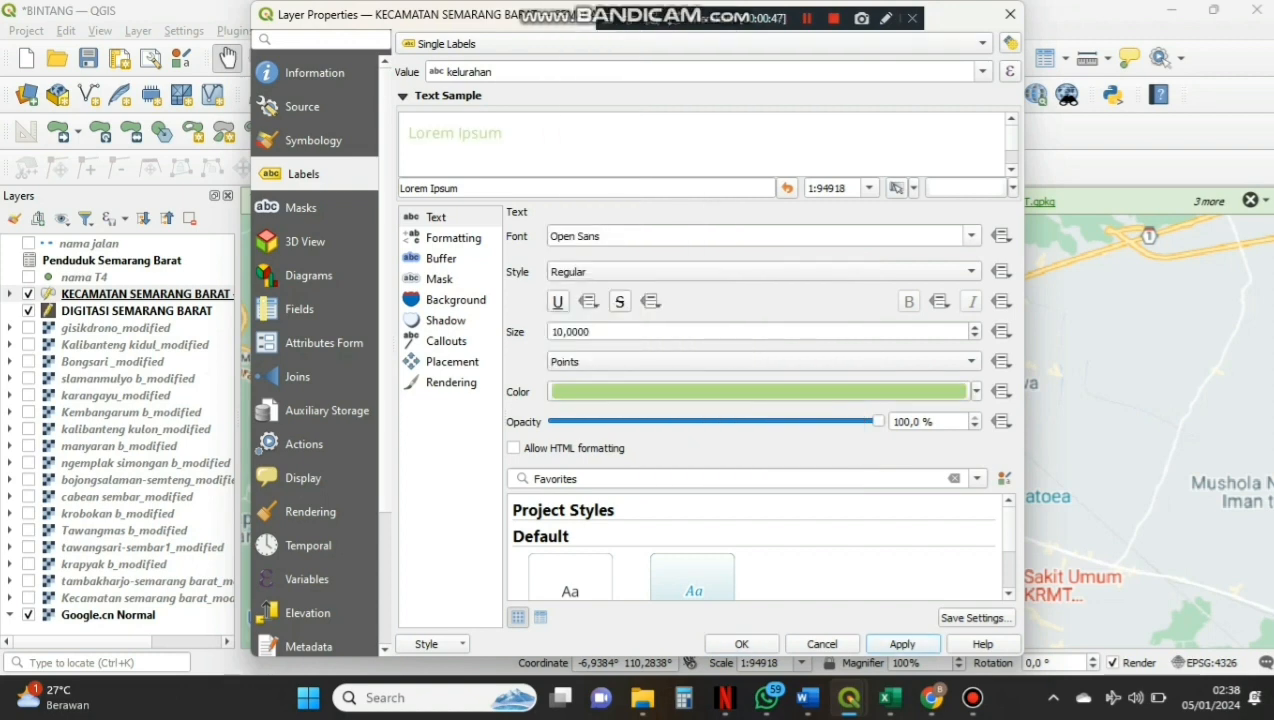
pyautogui.click(741, 643)
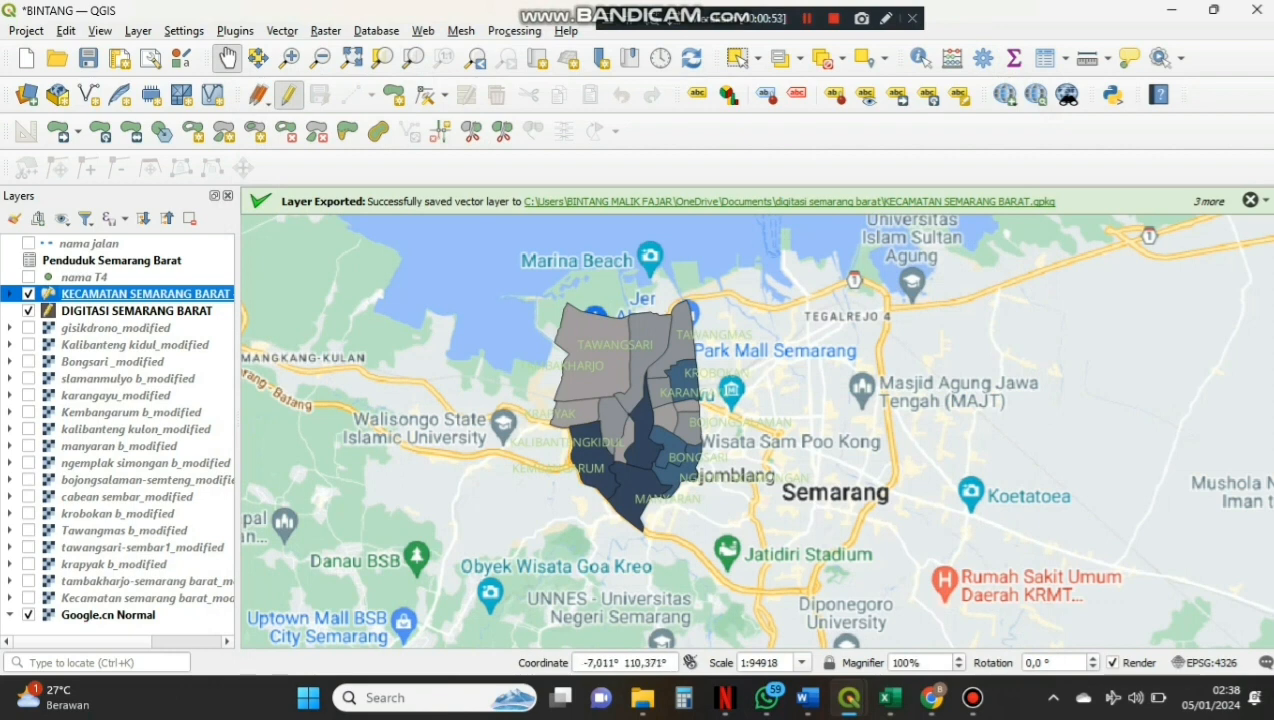
pyautogui.click(833, 18)
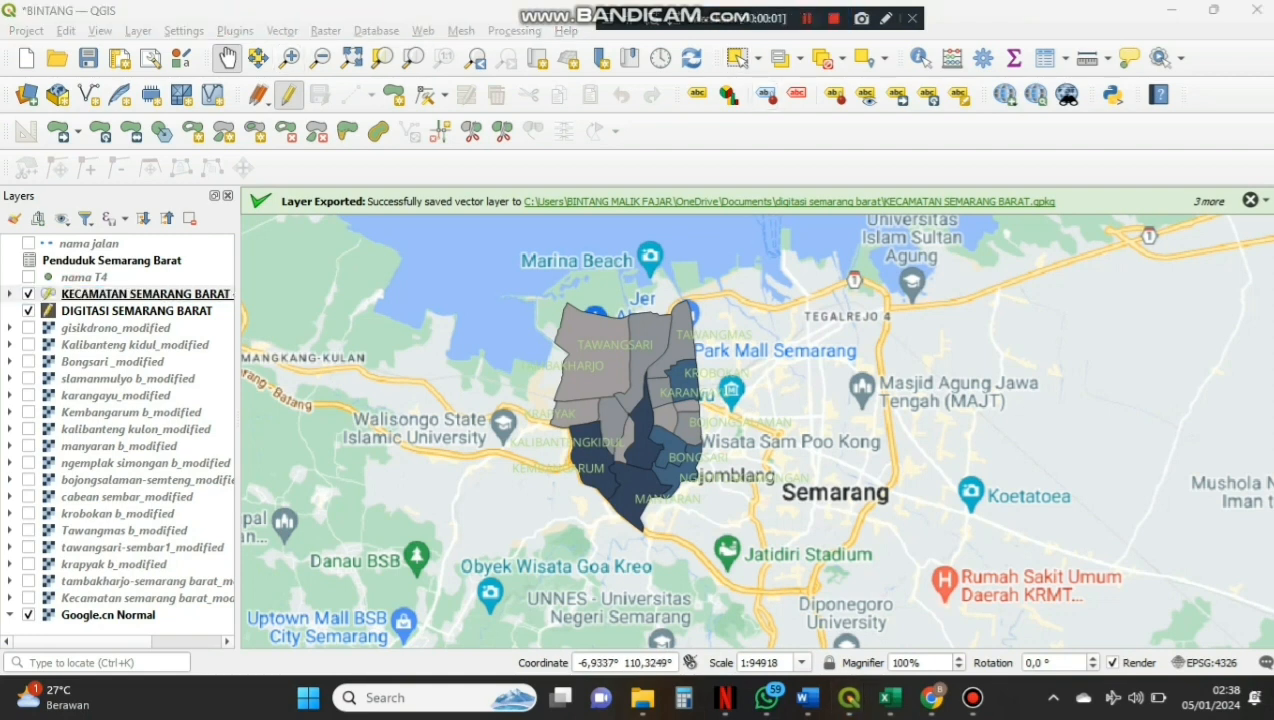
# Create a new print layout titled KEC SMRG BRT
pyautogui.click(146, 294)
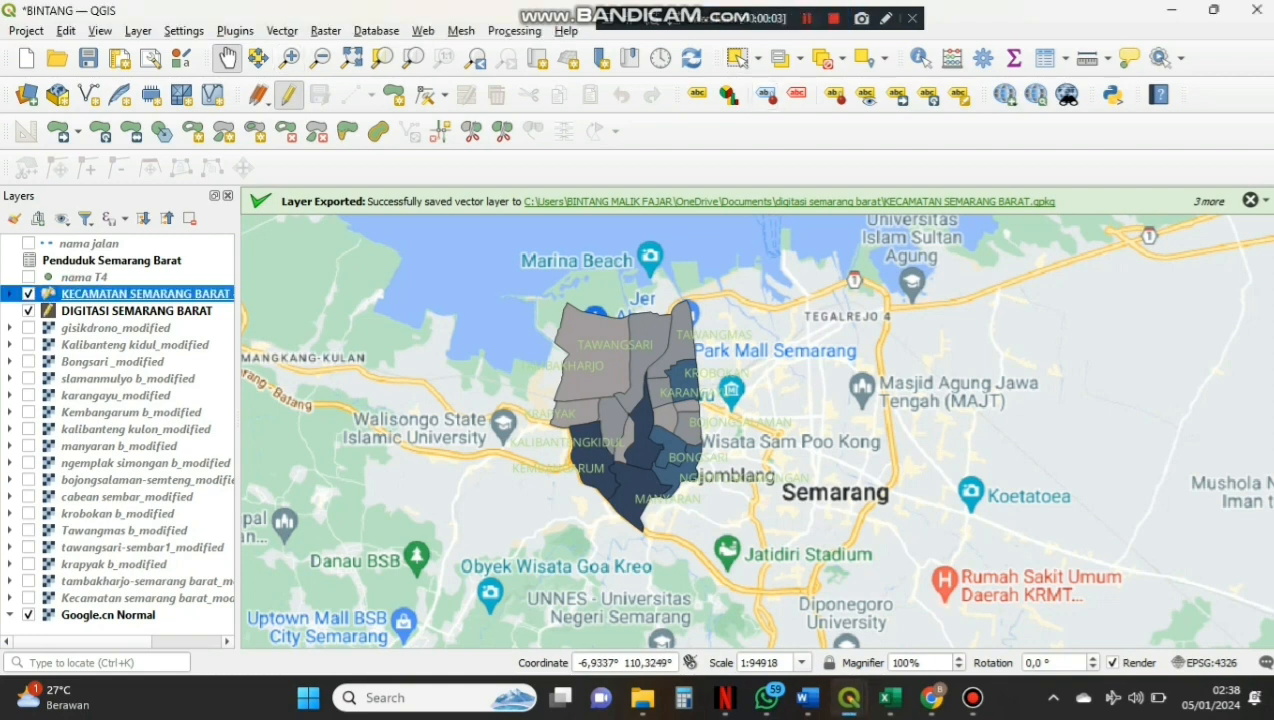
pyautogui.click(26, 31)
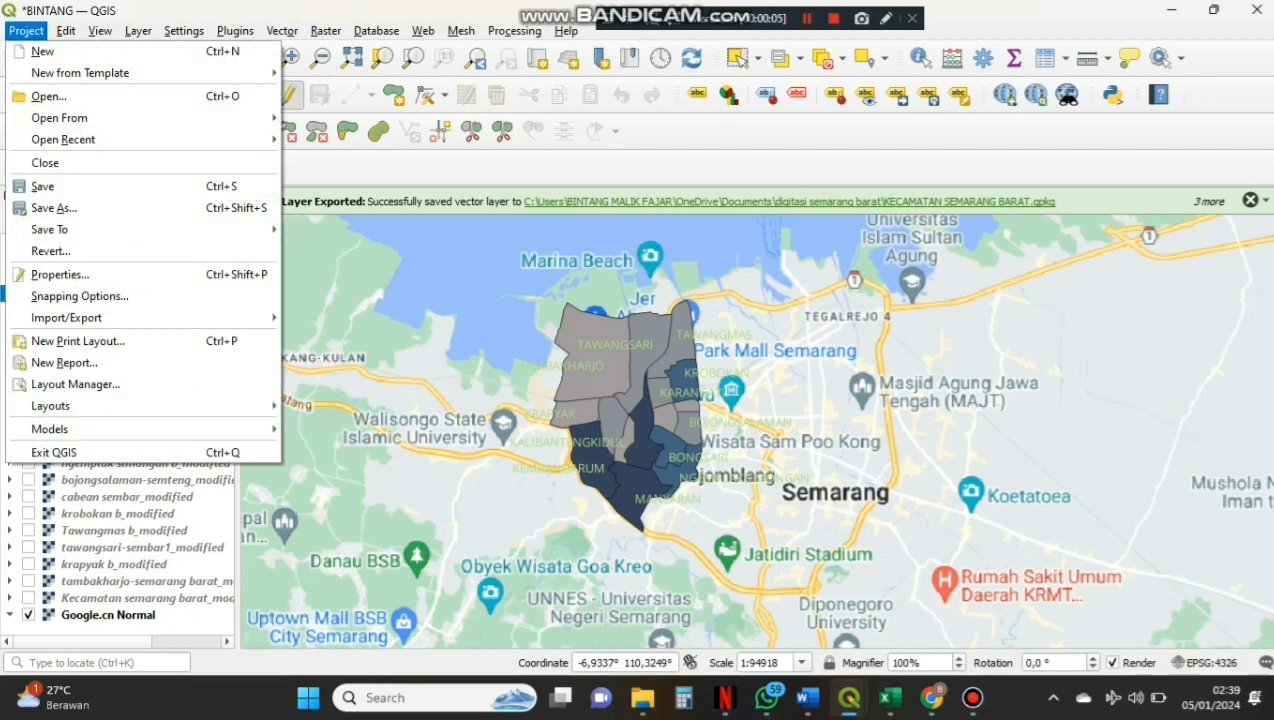
pyautogui.click(60, 339)
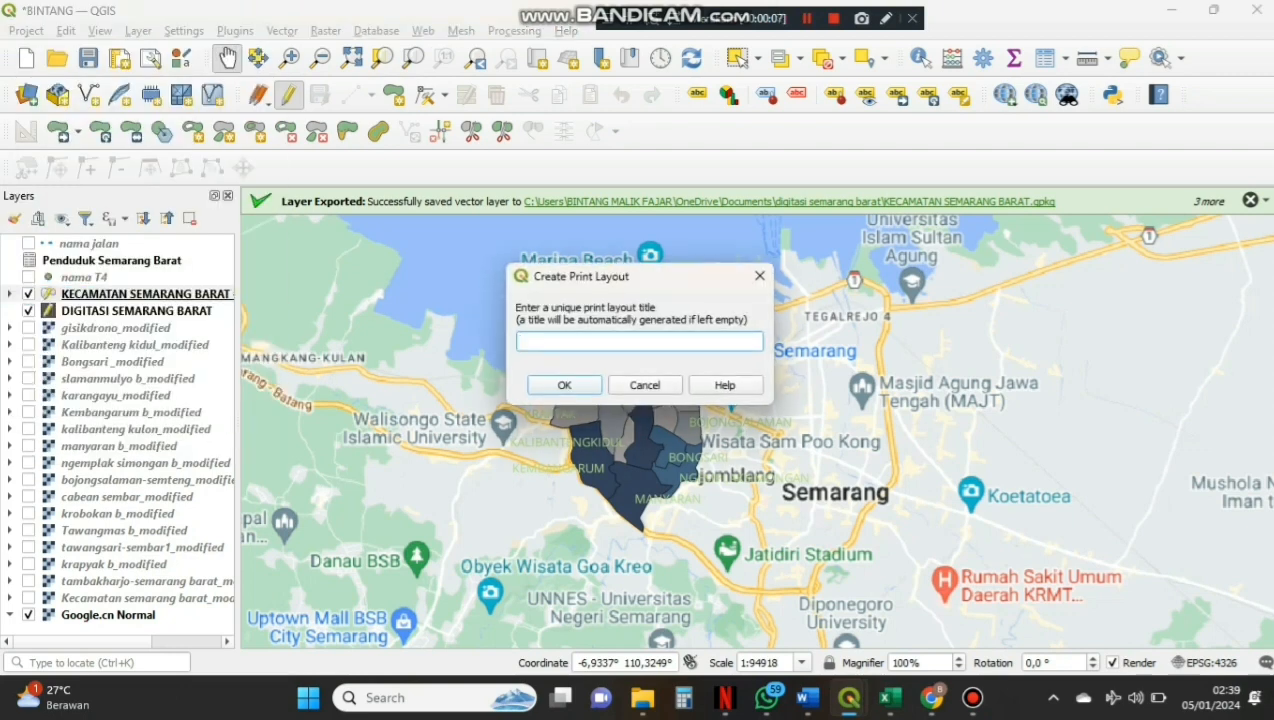
pyautogui.write('KECMA')
pyautogui.press('BackSpace')
pyautogui.press('BackSpace')
pyautogui.write('SMRG BRT')
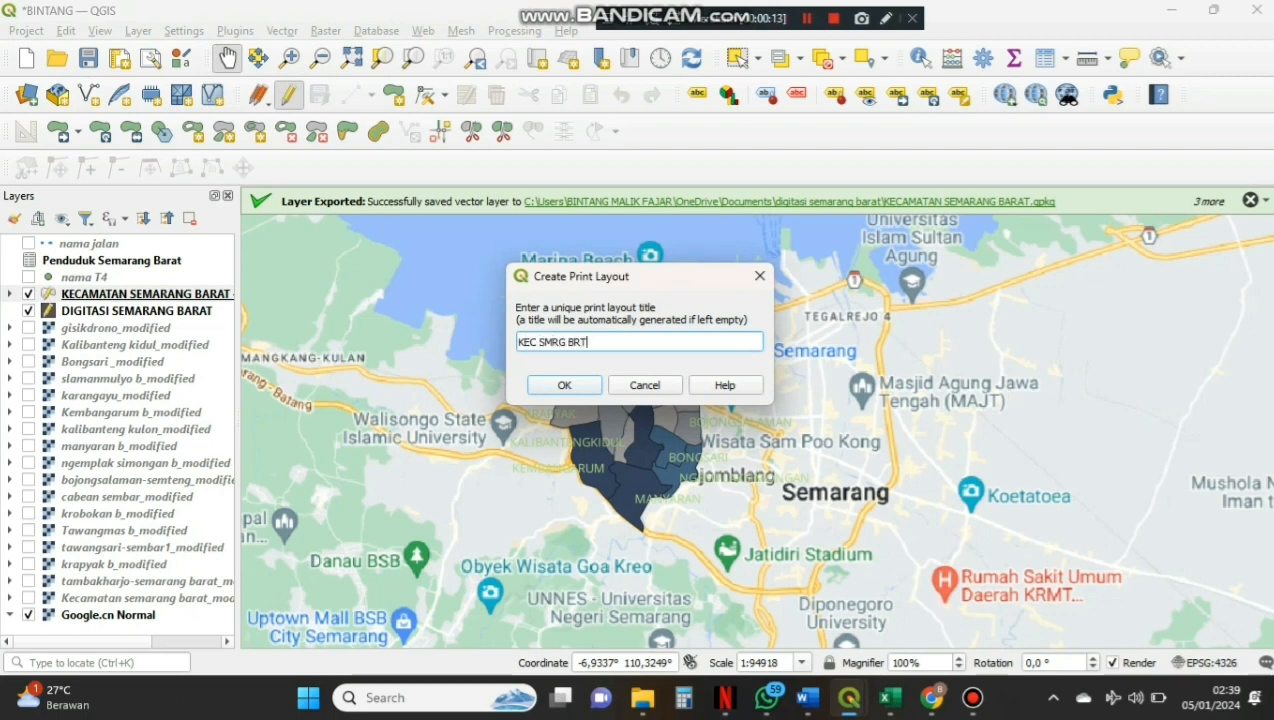
pyautogui.press('Return')
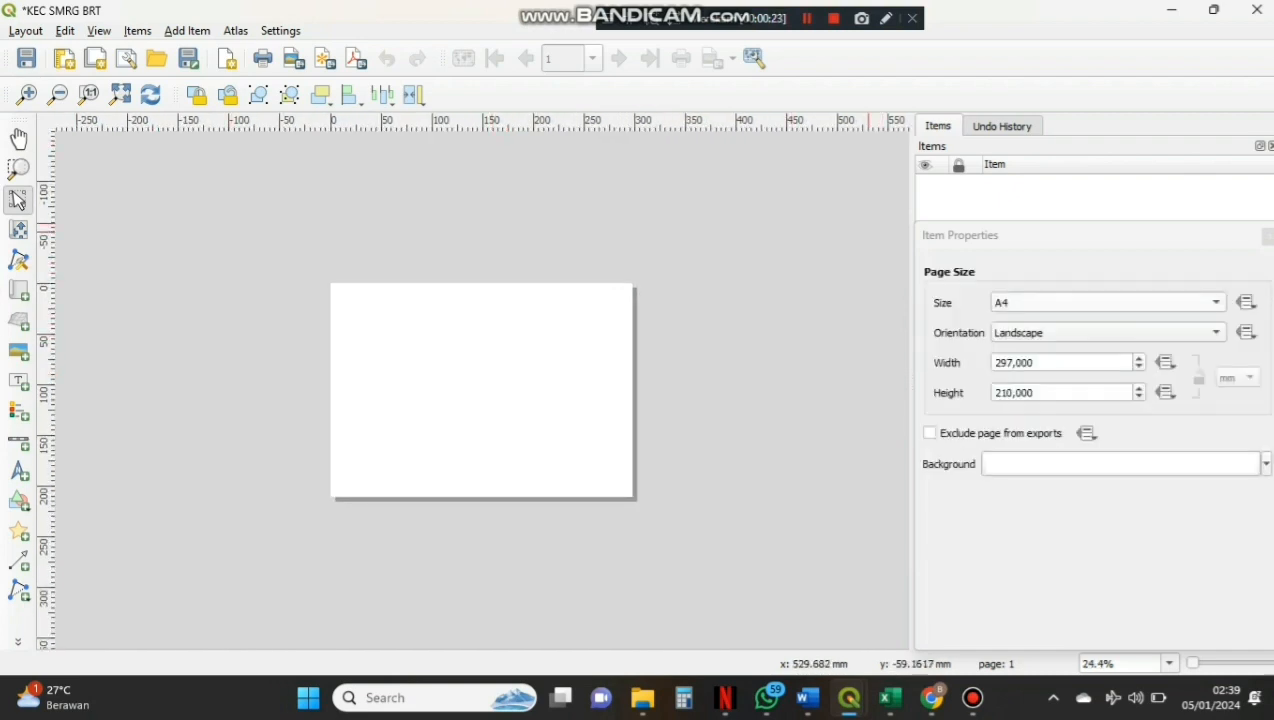
# Set the layout page size to A3 and draw a rectangle about 298 × 283 mm over the left part of the page
pyautogui.click(1108, 302)
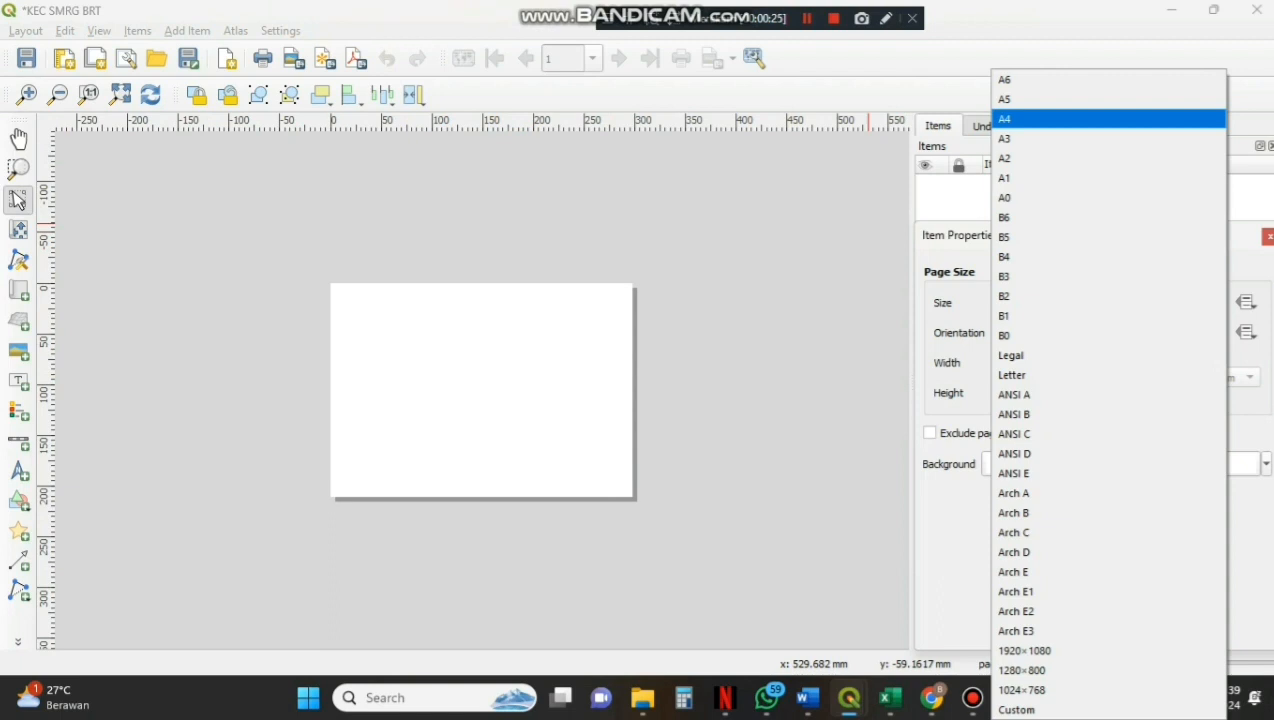
pyautogui.click(1108, 138)
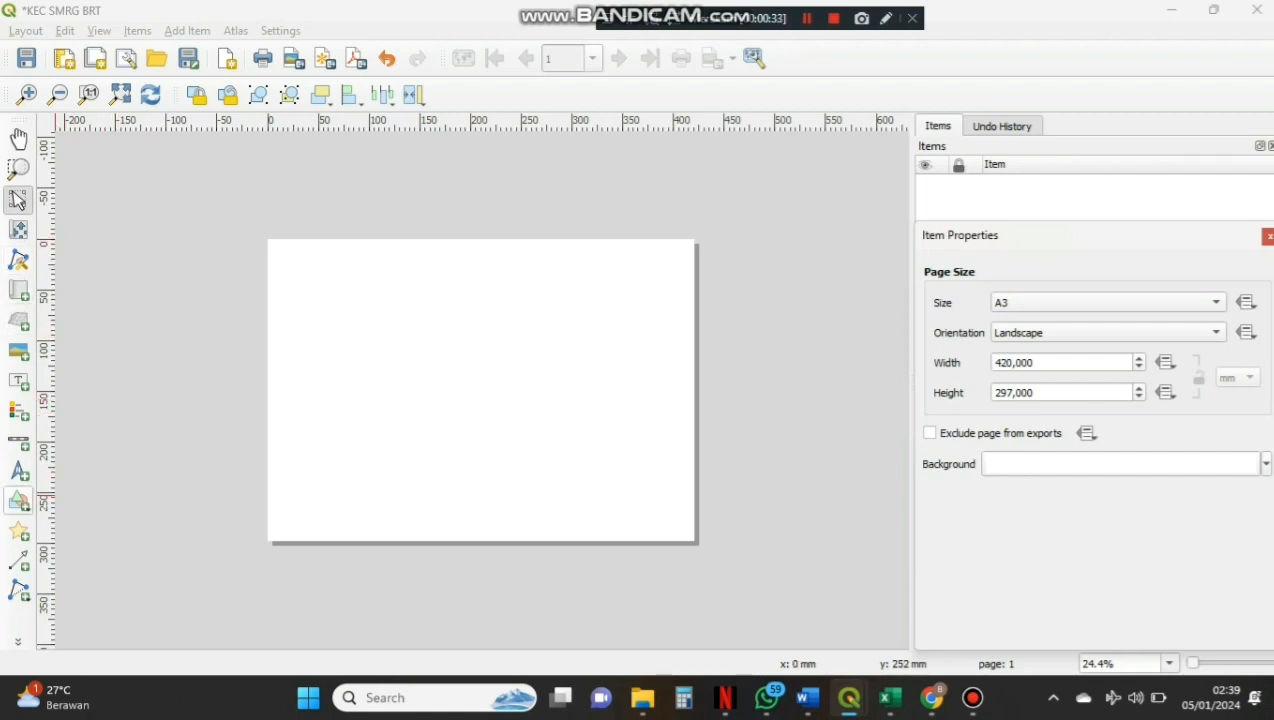
pyautogui.click(18, 500)
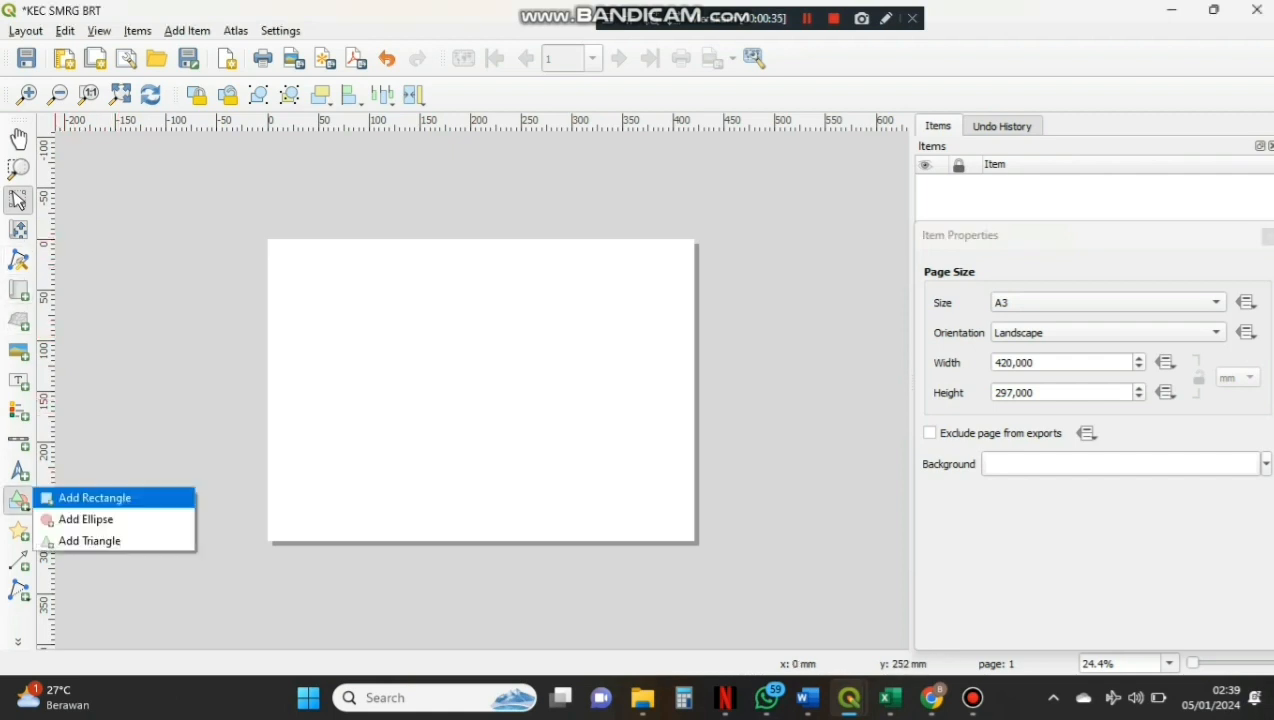
pyautogui.click(90, 498)
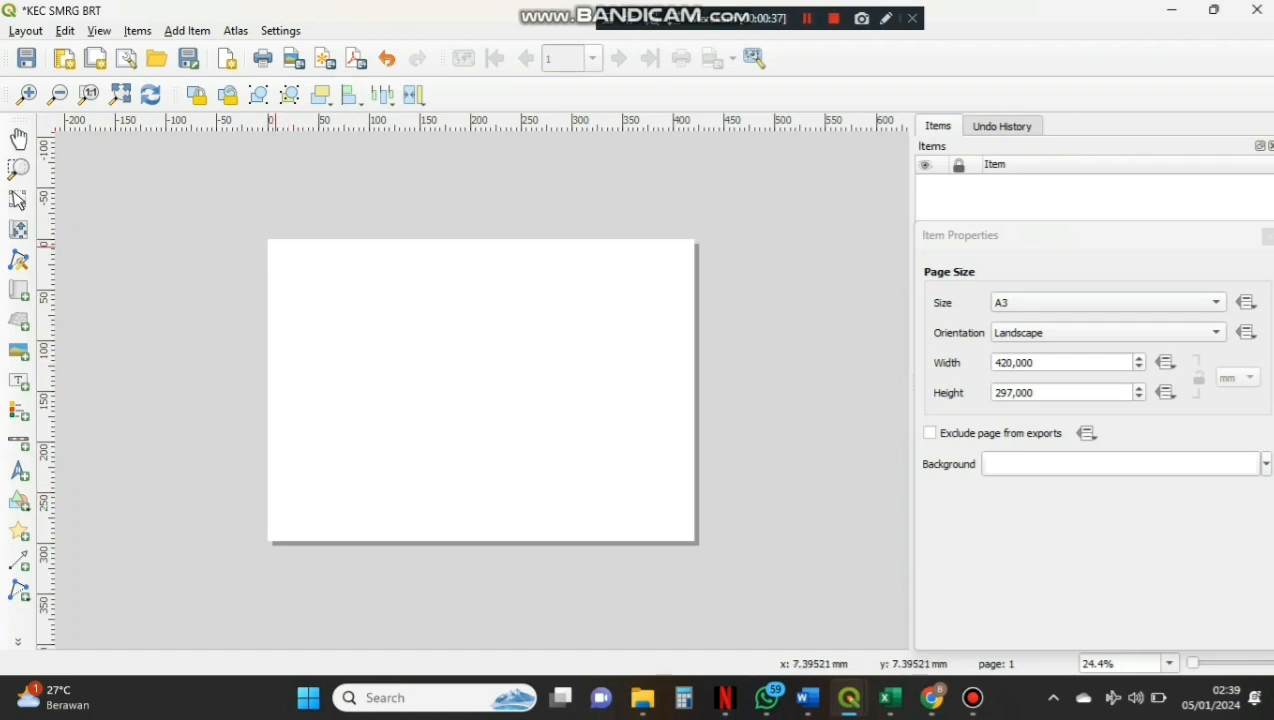
pyautogui.moveTo(276, 247)
pyautogui.mouseDown()
pyautogui.moveTo(335, 264)
pyautogui.moveTo(594, 472)
pyautogui.moveTo(574, 485)
pyautogui.moveTo(588, 562)
pyautogui.moveTo(576, 524)
pyautogui.moveTo(594, 533)
pyautogui.moveTo(578, 518)
pyautogui.moveTo(578, 534)
pyautogui.mouseUp()
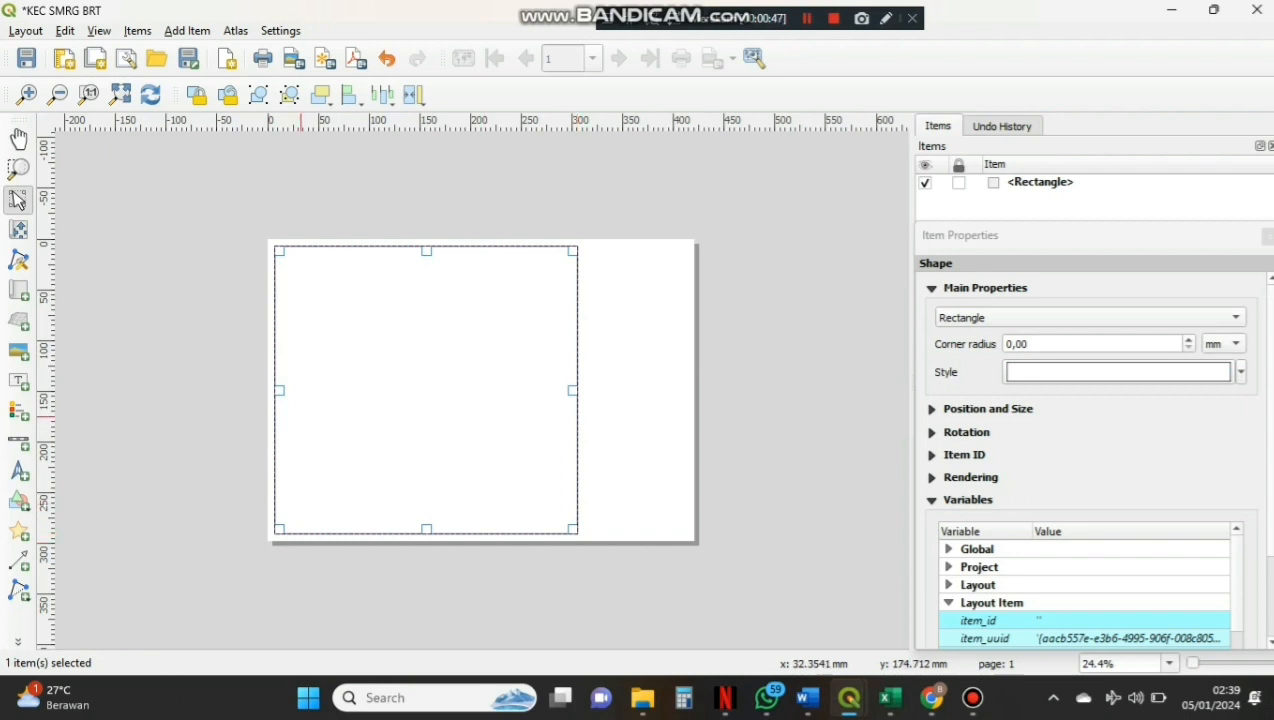
# Draw a second rectangle about 108 × 283 mm adjoining the first one's right edge, leaving an even page margin
pyautogui.click(18, 500)
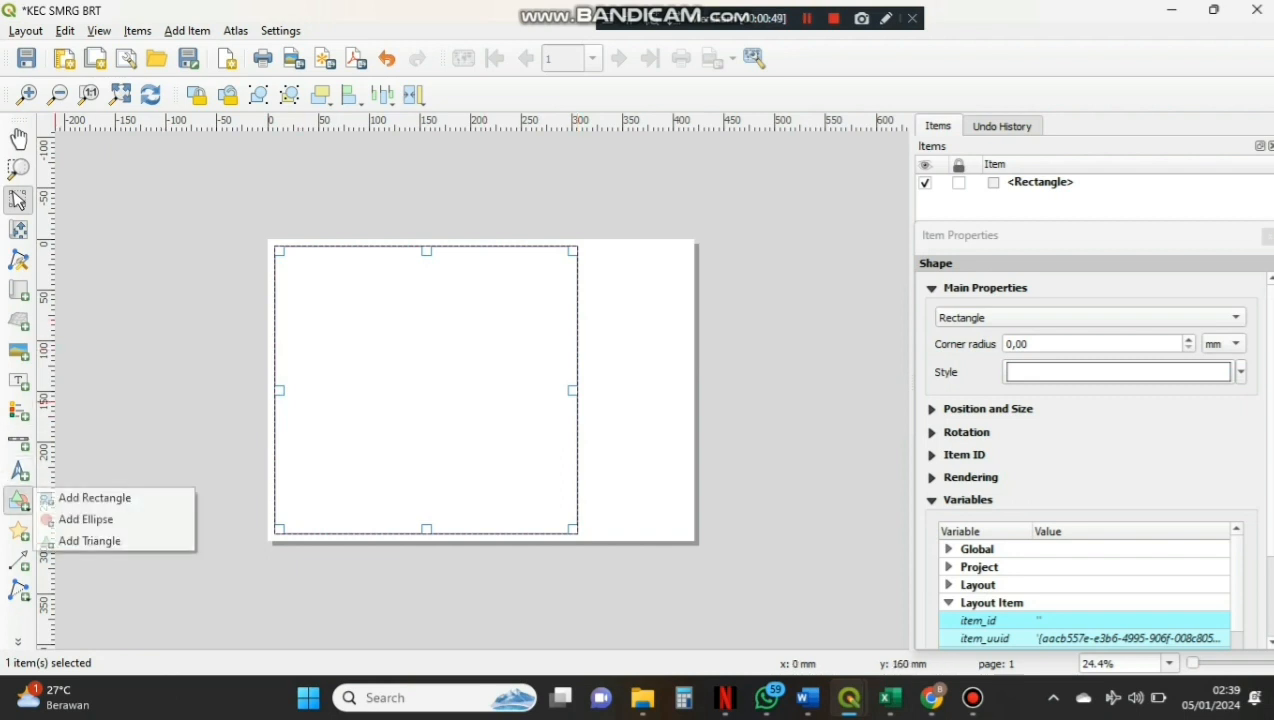
pyautogui.click(80, 497)
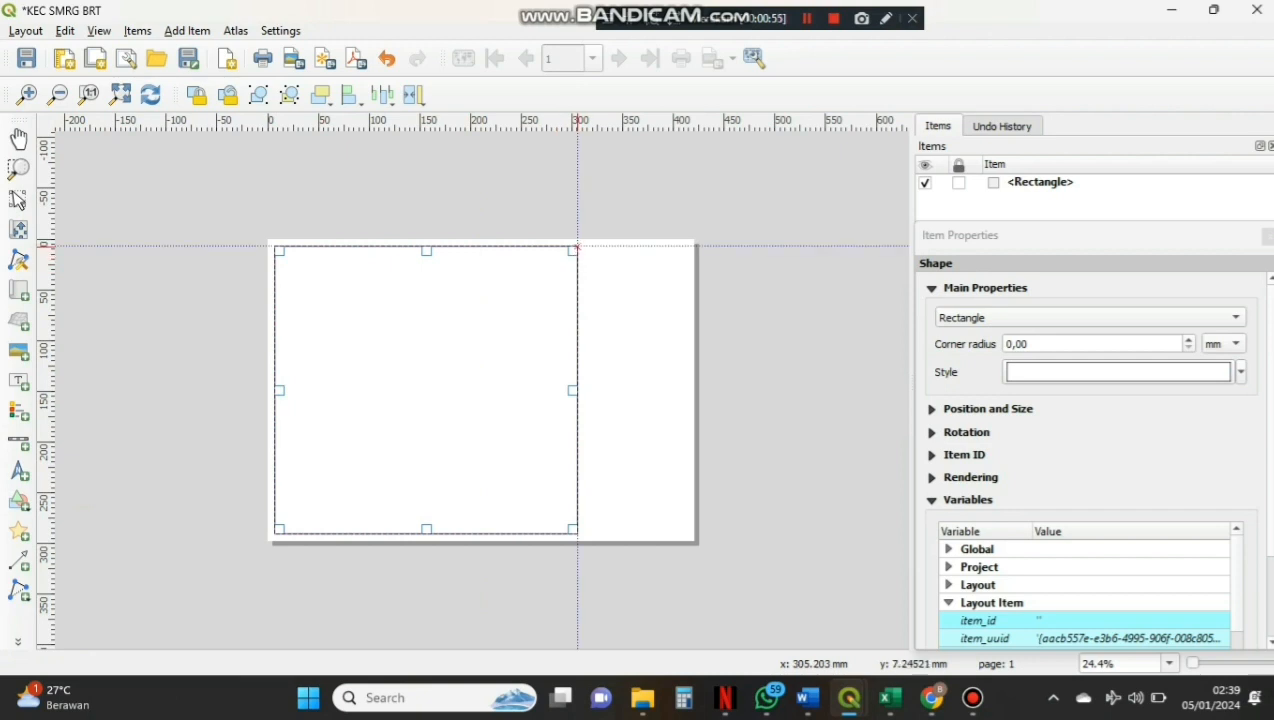
pyautogui.moveTo(577, 245); pyautogui.dragTo(687, 534)
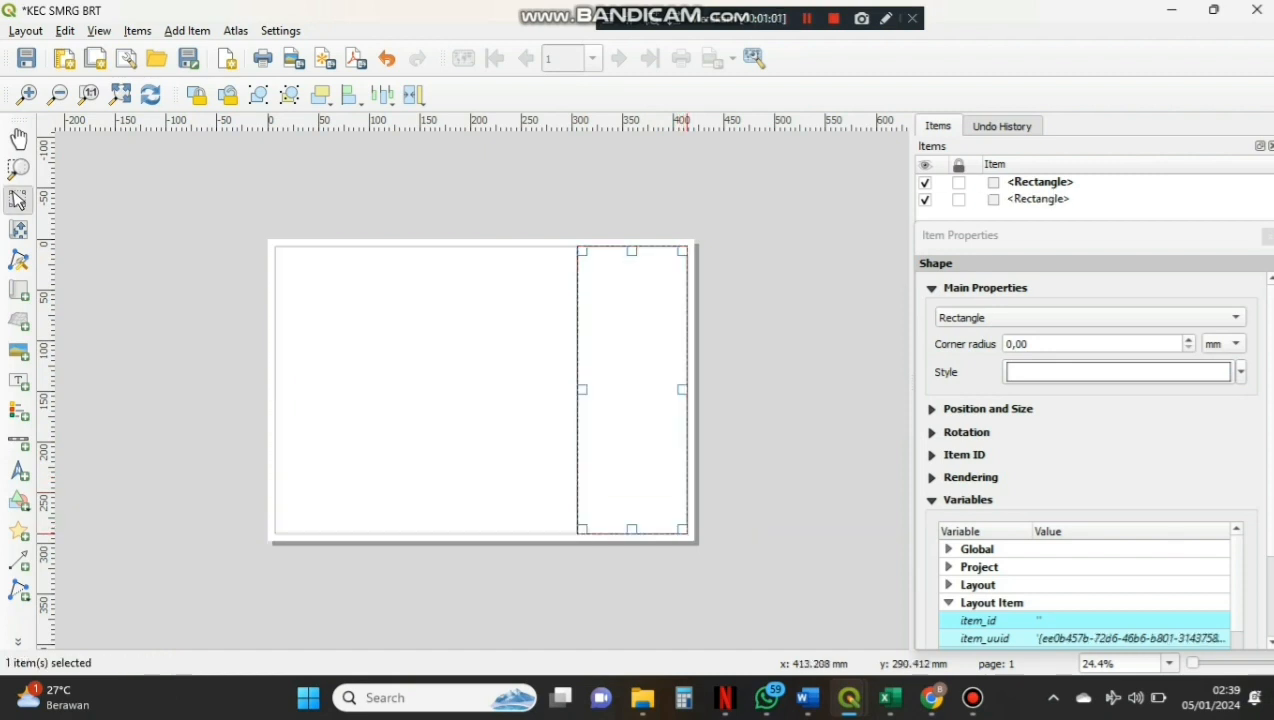
pyautogui.click(842, 355)
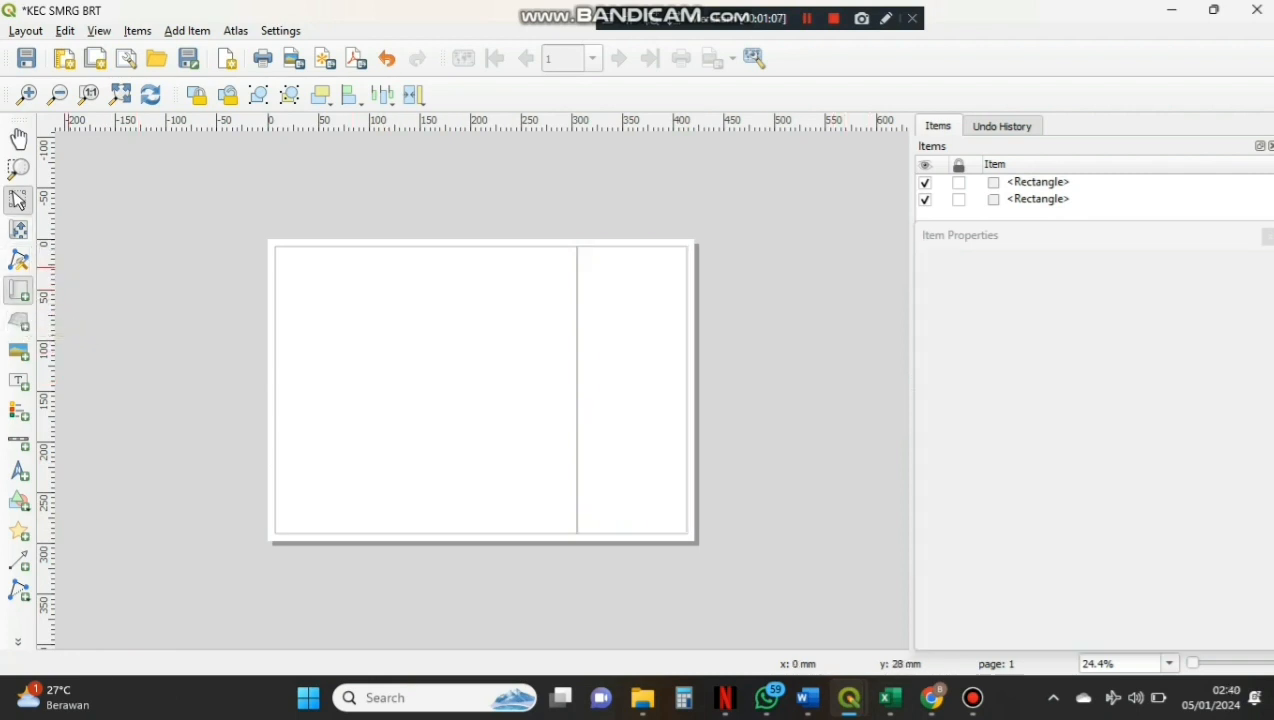
# Add a map filling the large left rectangle and set its scale to 35000
pyautogui.click(19, 290)
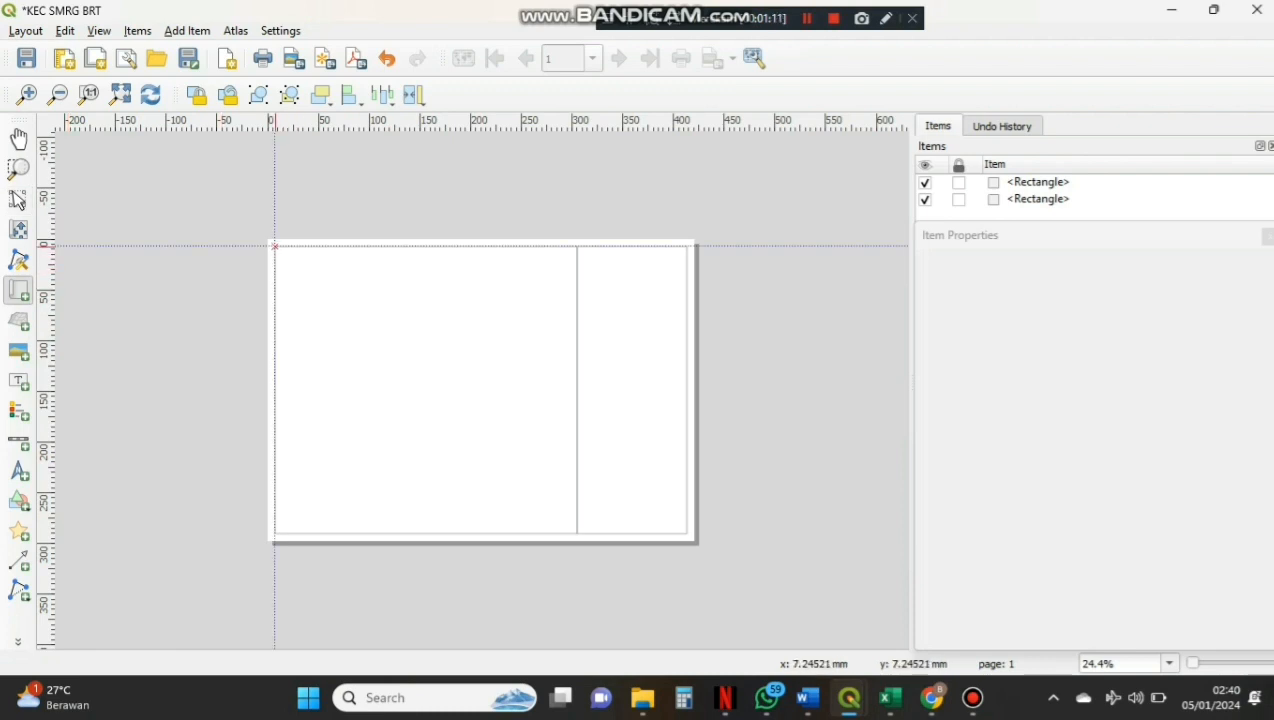
pyautogui.moveTo(275, 251); pyautogui.dragTo(578, 534)
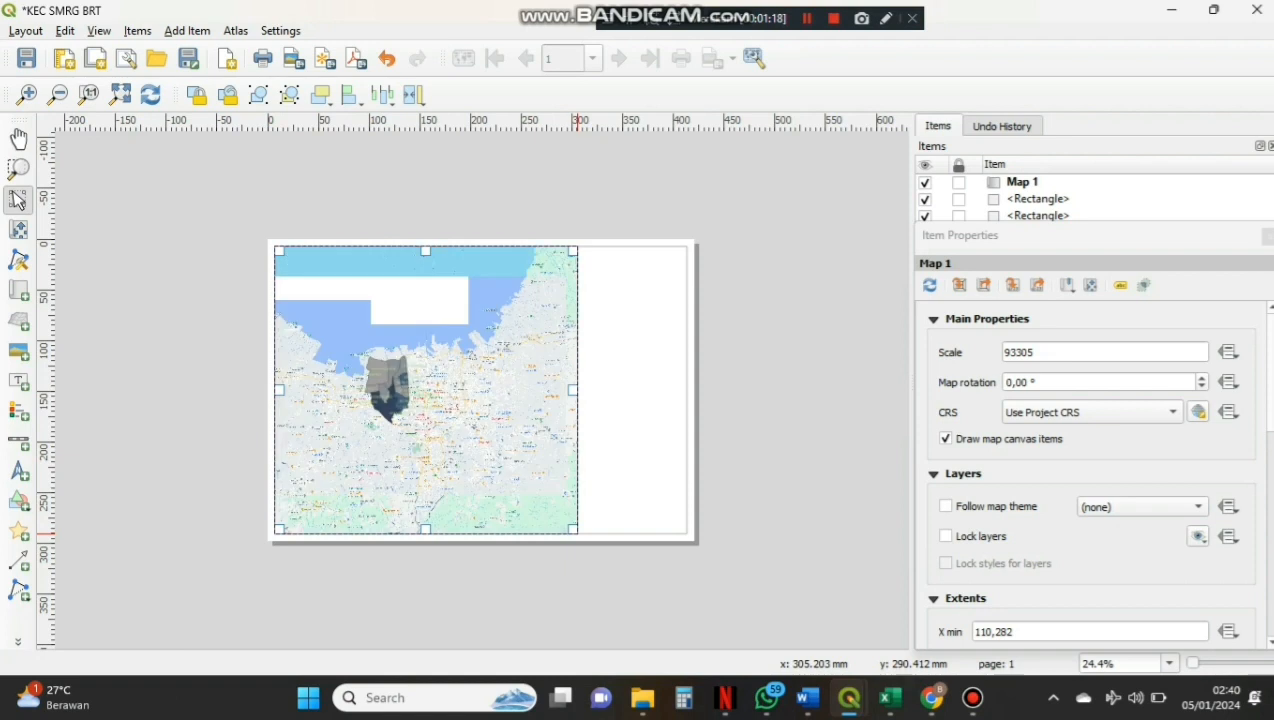
pyautogui.press('BackSpace')
pyautogui.press('BackSpace')
pyautogui.press('BackSpace')
pyautogui.press('BackSpace')
pyautogui.press('BackSpace')
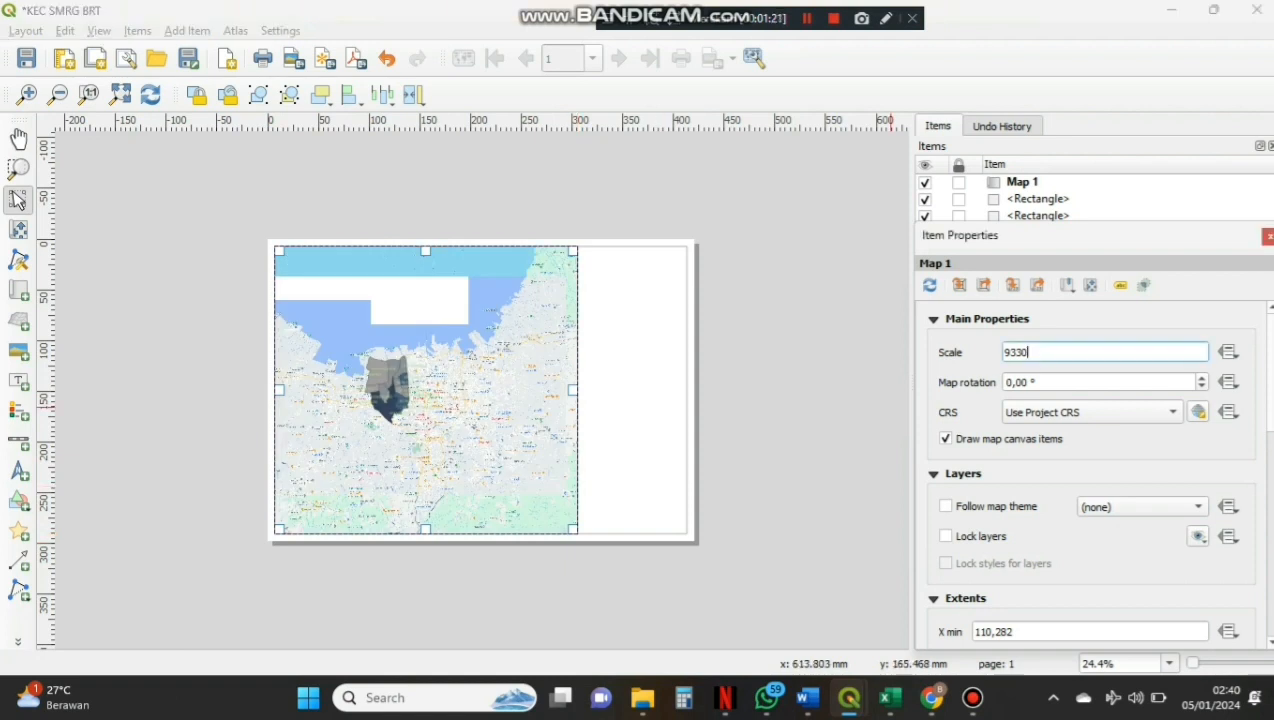
pyautogui.write('35000')
pyautogui.press('Return')
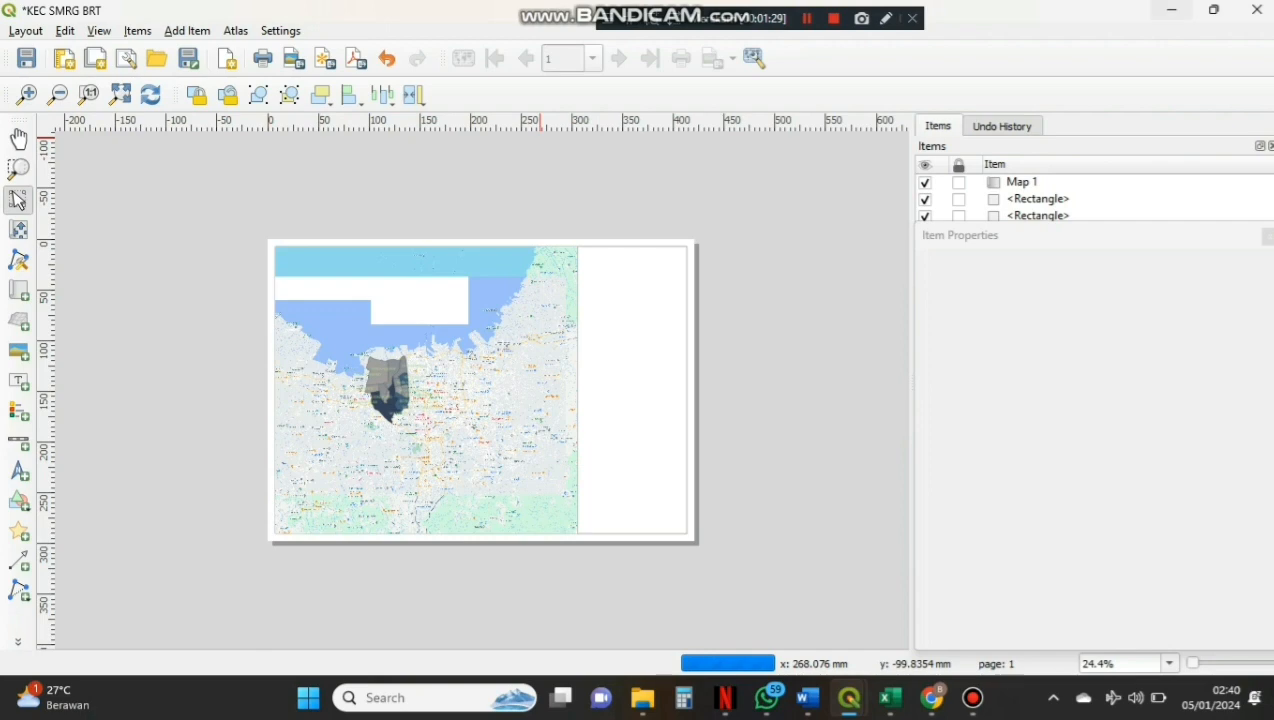
# Hide the Google.cn Normal layer in the main QGIS project window and return to the KEC SMRG BRT layout
pyautogui.click(1172, 10)
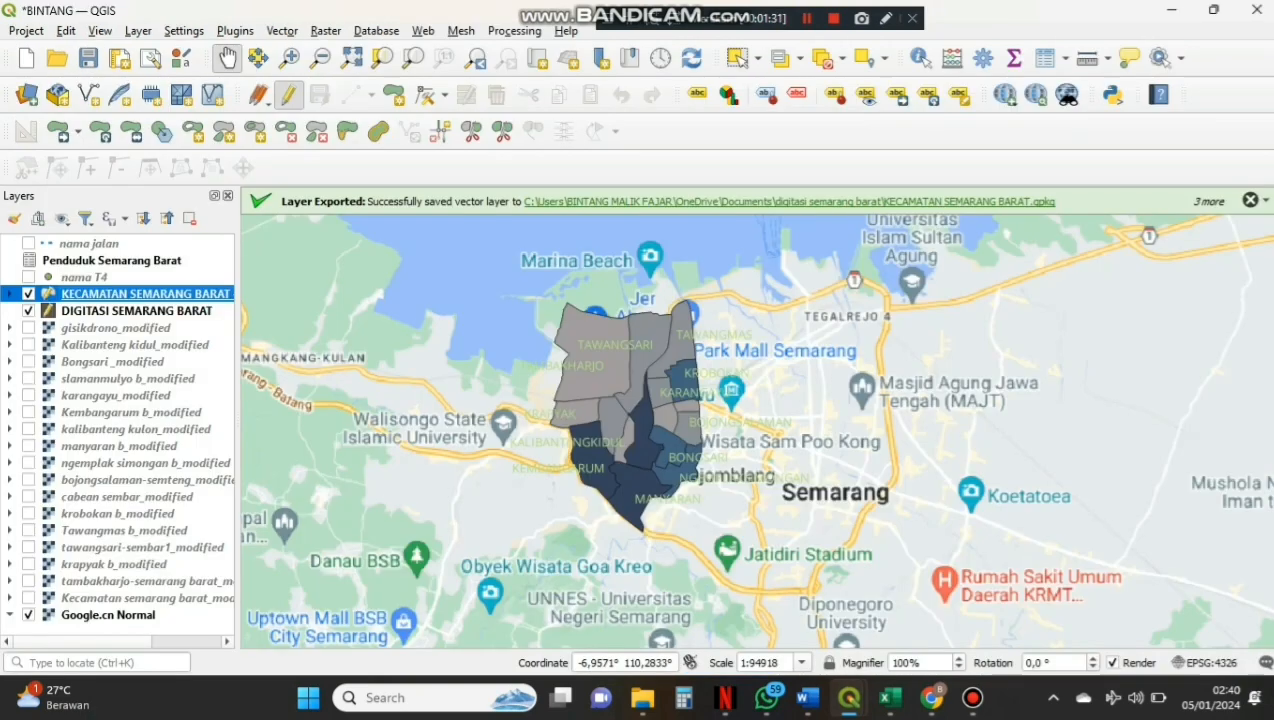
pyautogui.click(108, 615)
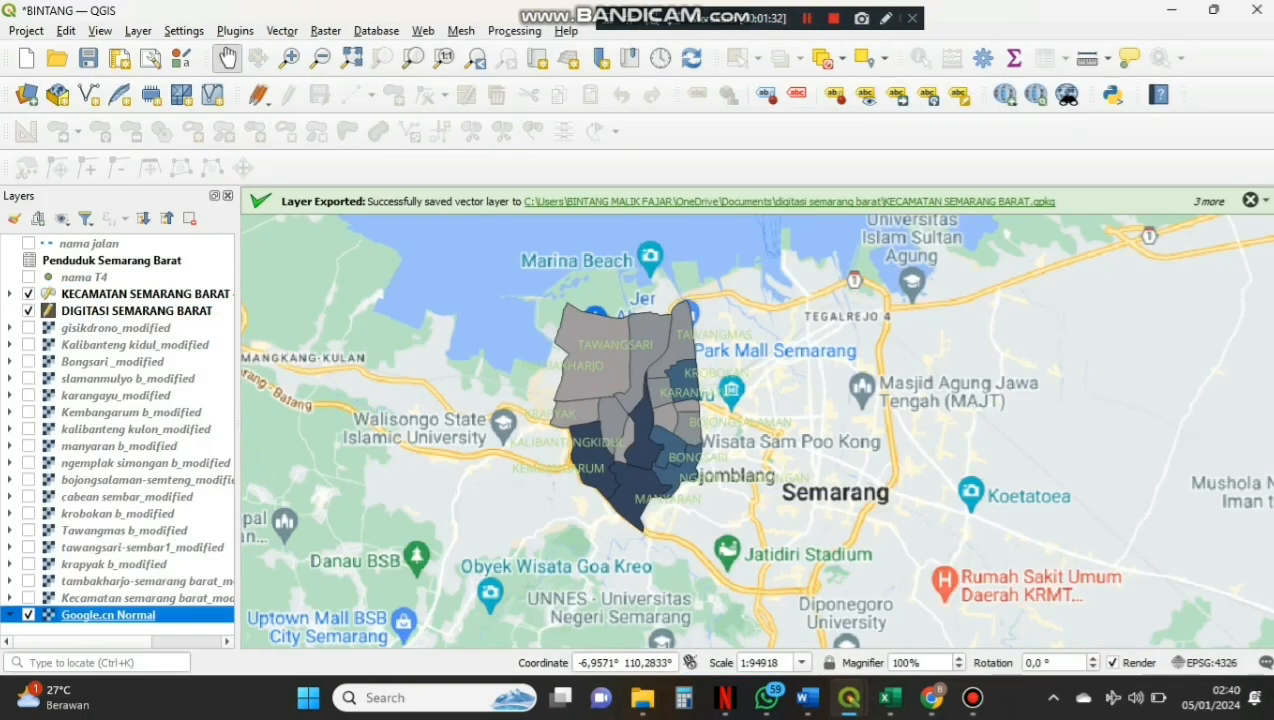
pyautogui.press('space')
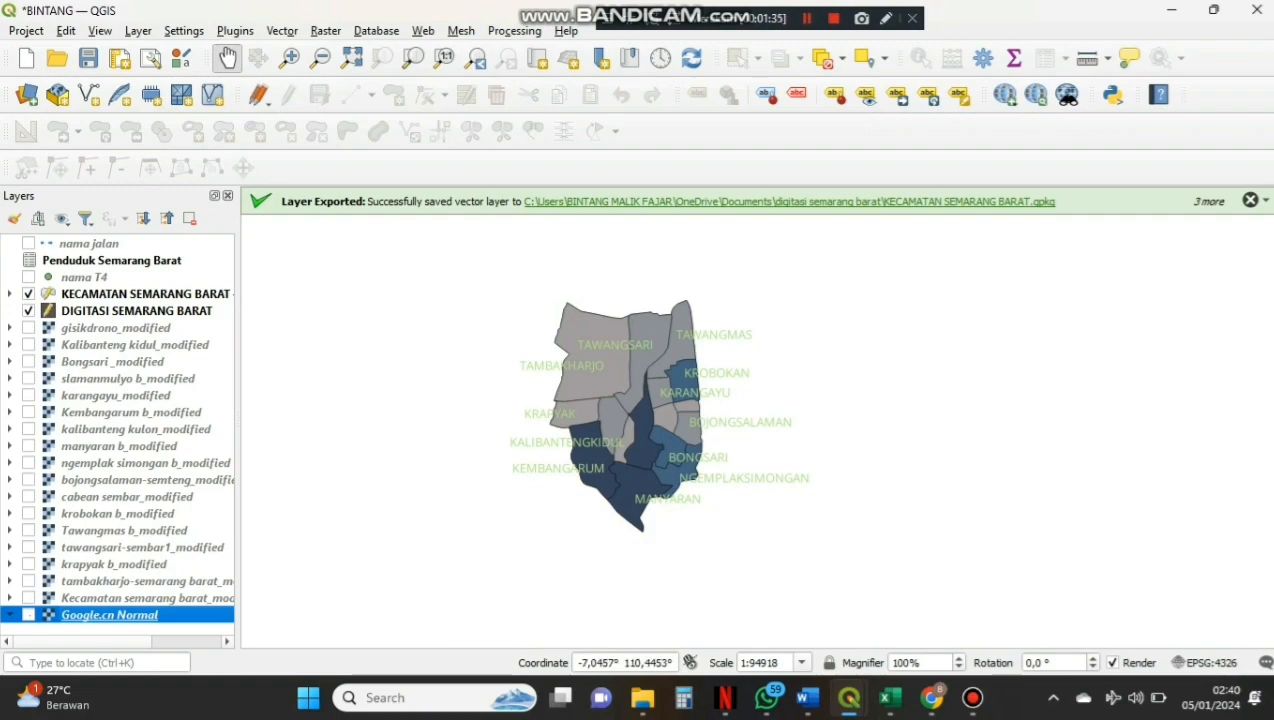
pyautogui.moveTo(849, 697)
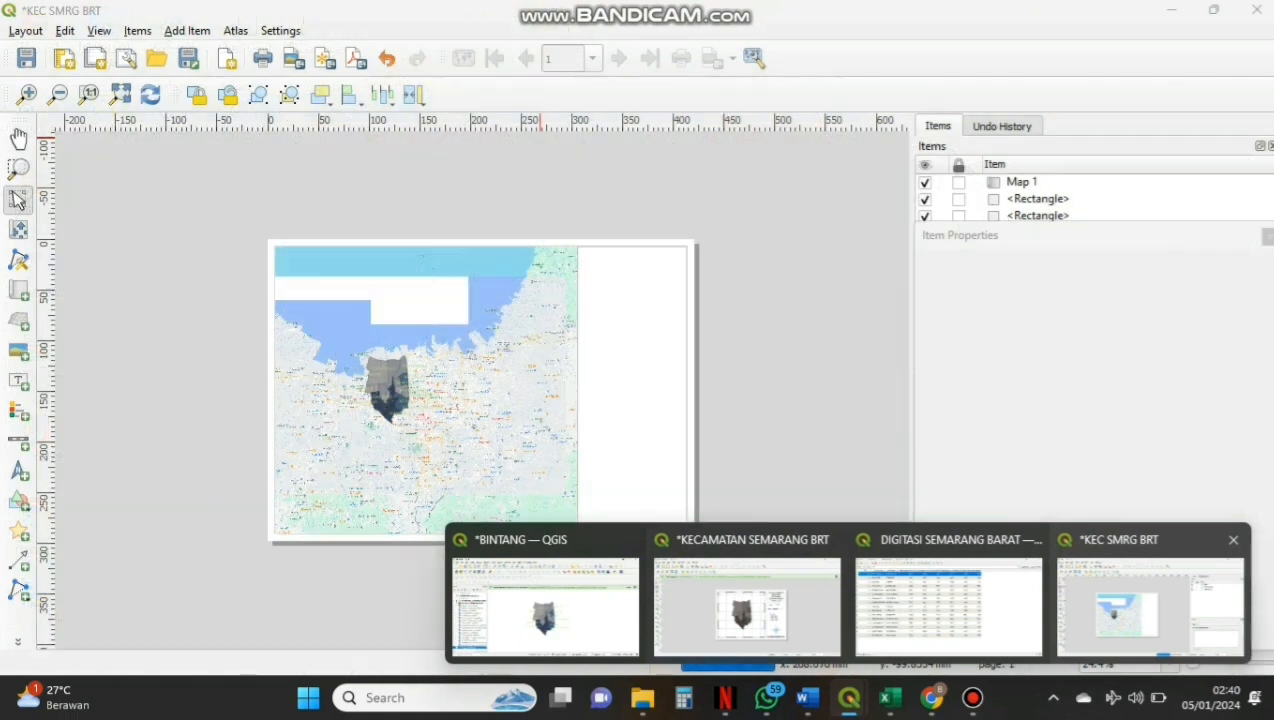
pyautogui.click(1150, 605)
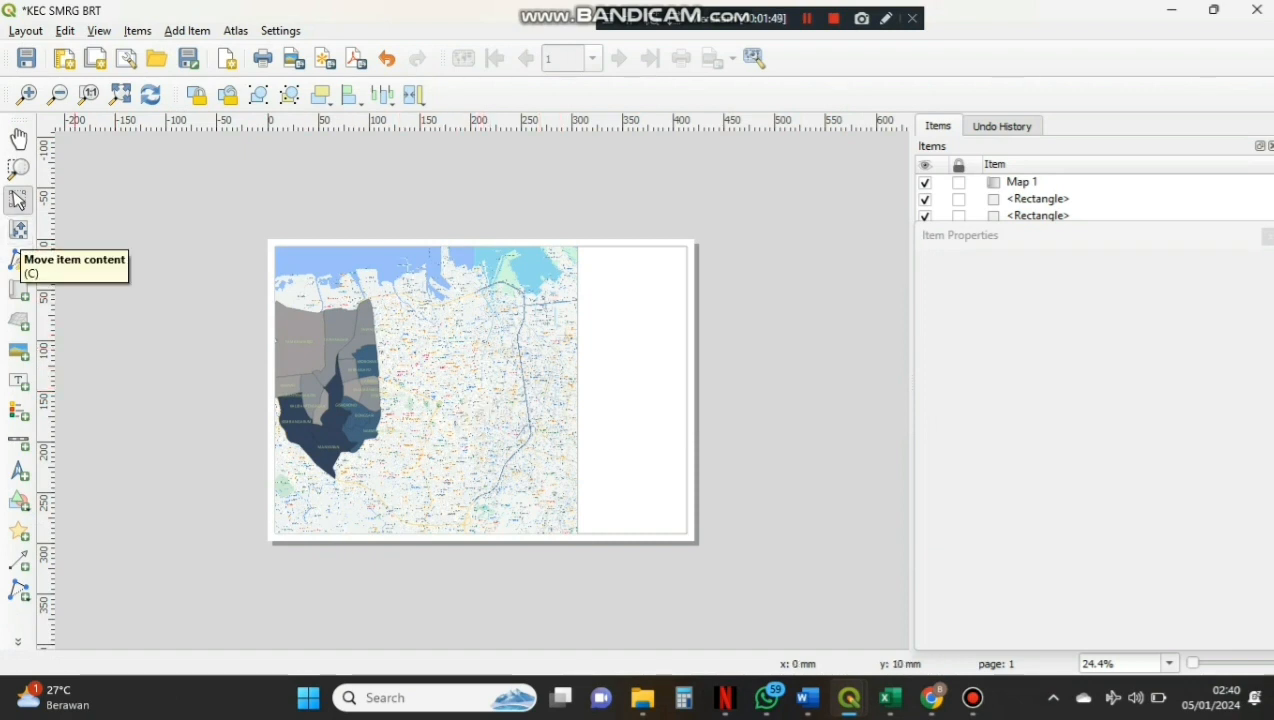
# Move the map content within its frame so the whole district sits near the middle
pyautogui.click(18, 229)
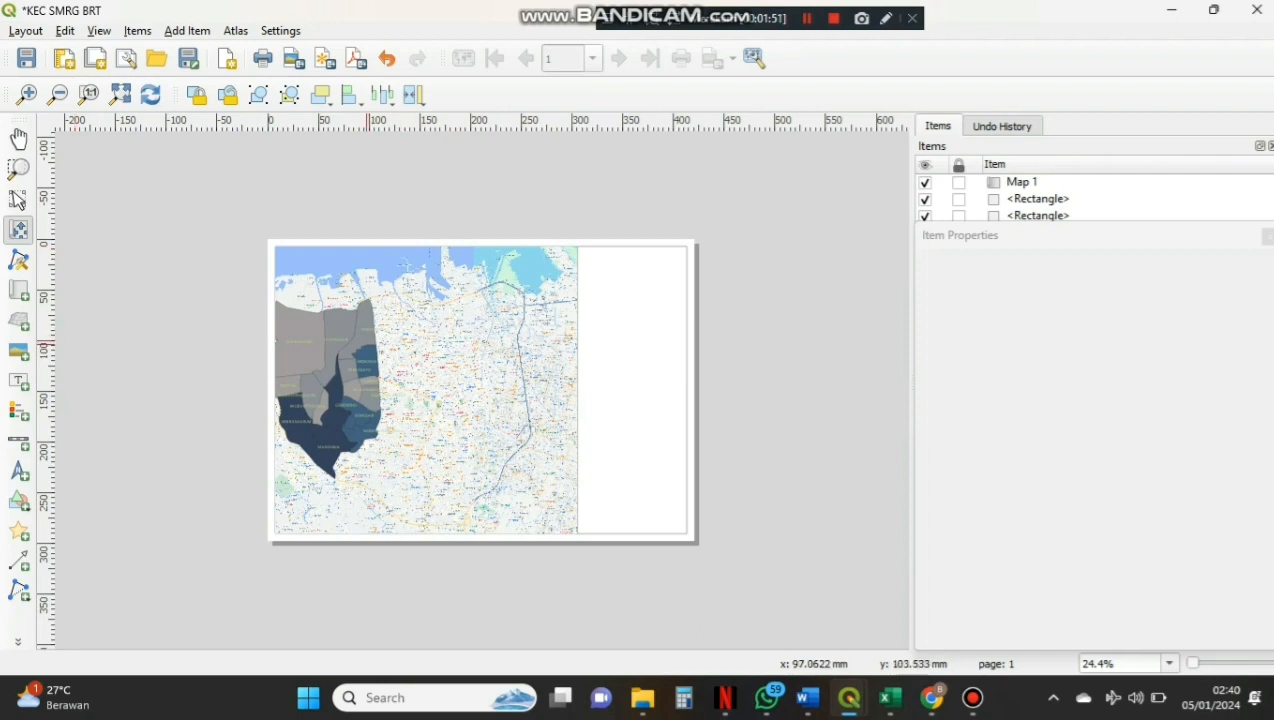
pyautogui.moveTo(372, 350); pyautogui.dragTo(400, 368)
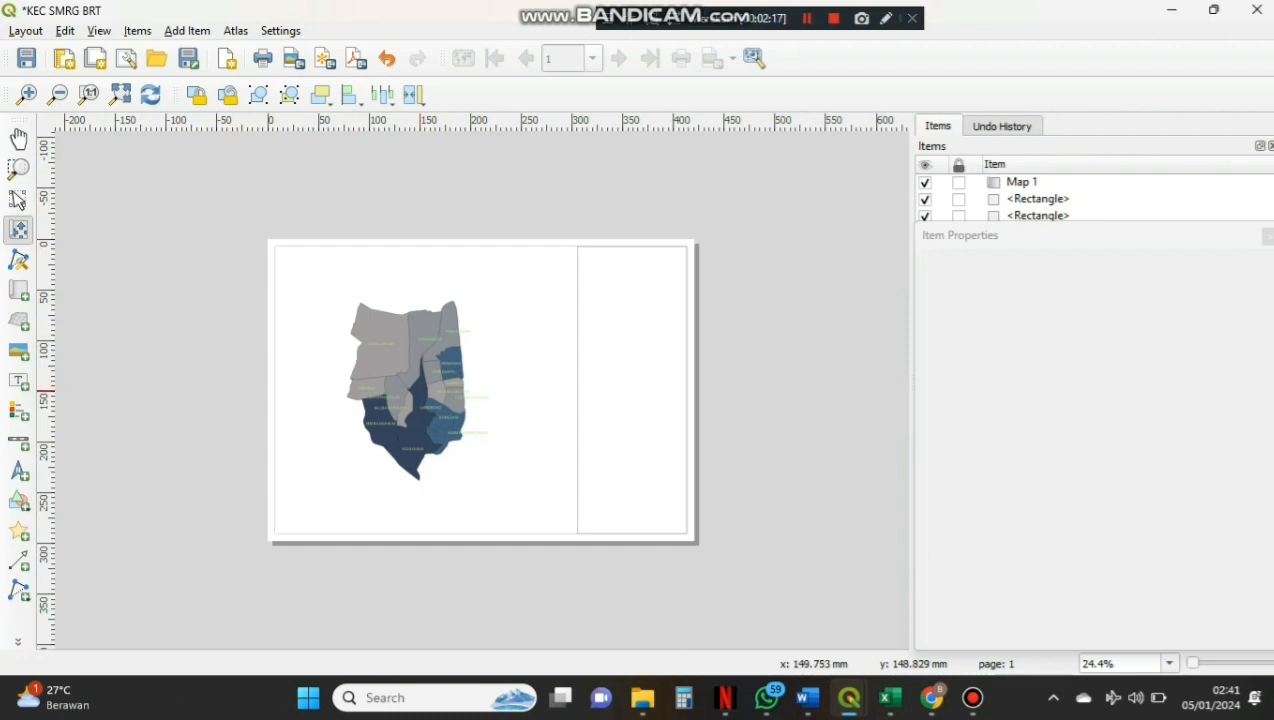
pyautogui.moveTo(389, 342)
pyautogui.mouseDown()
pyautogui.moveTo(411, 341)
pyautogui.moveTo(389, 371)
pyautogui.moveTo(392, 341)
pyautogui.mouseUp()
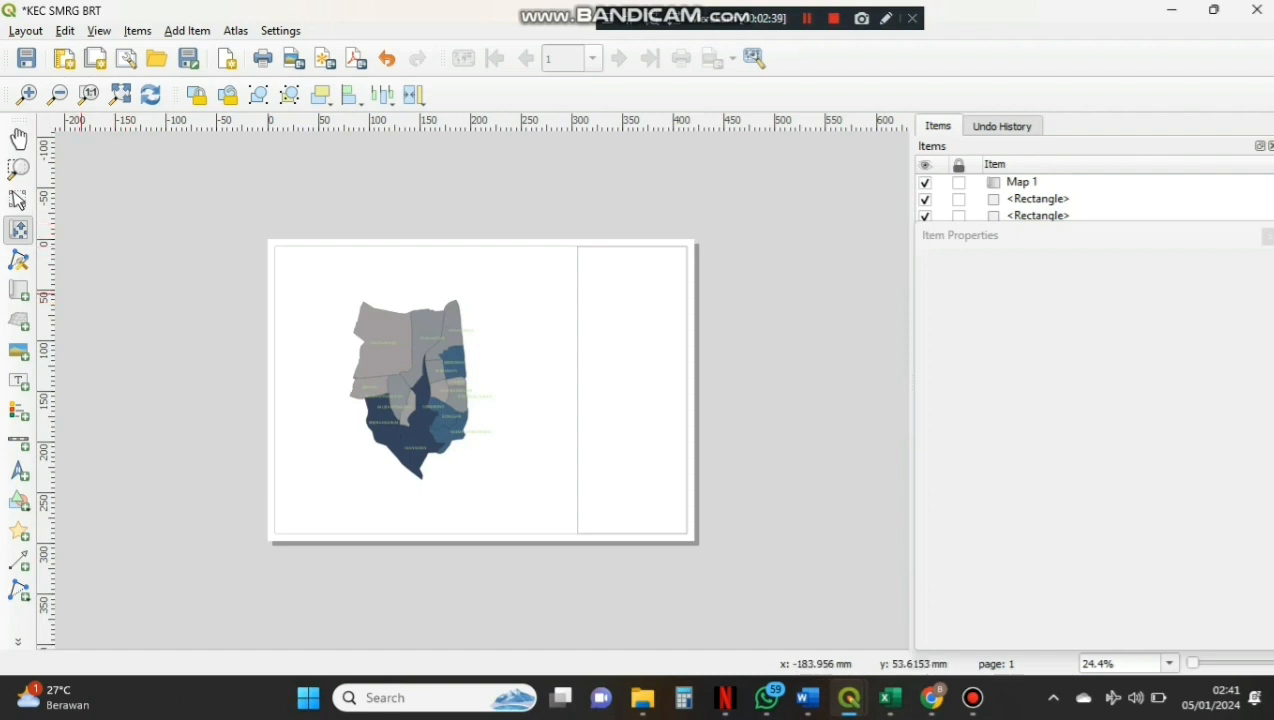
pyautogui.click(18, 139)
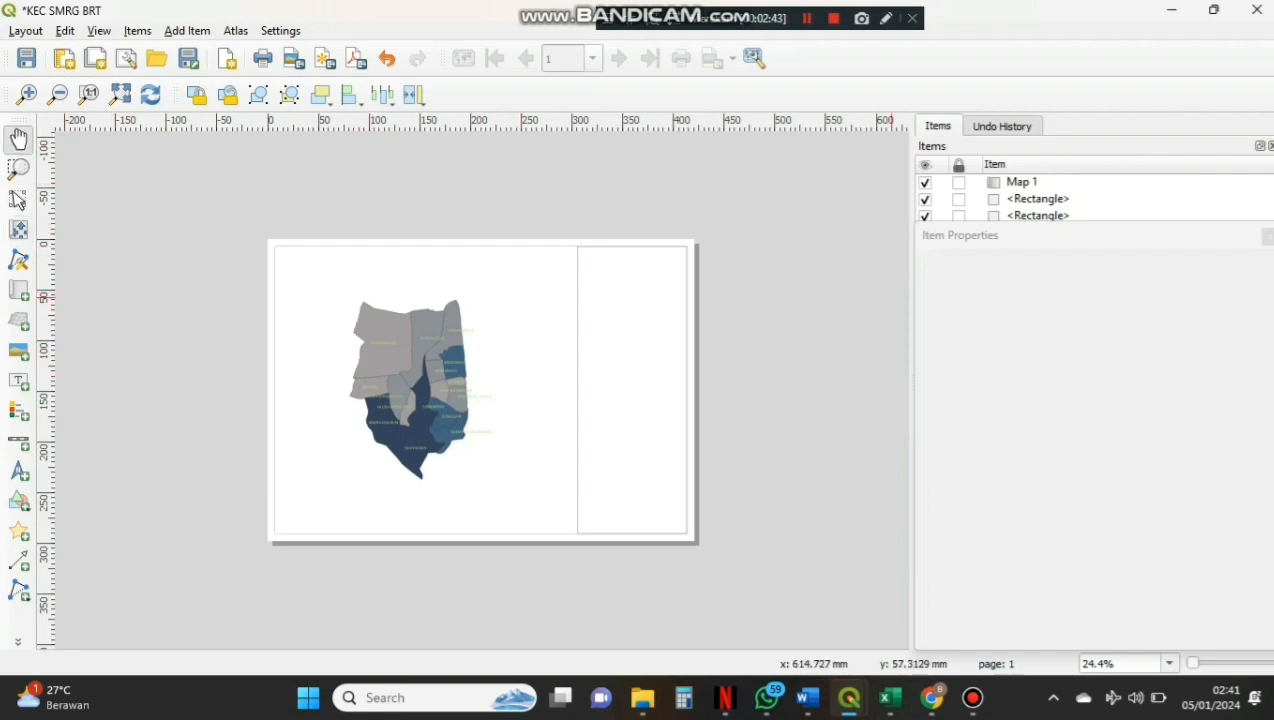
# Add a grid to Map 1 and open the grid's properties for modification
pyautogui.click(1022, 182)
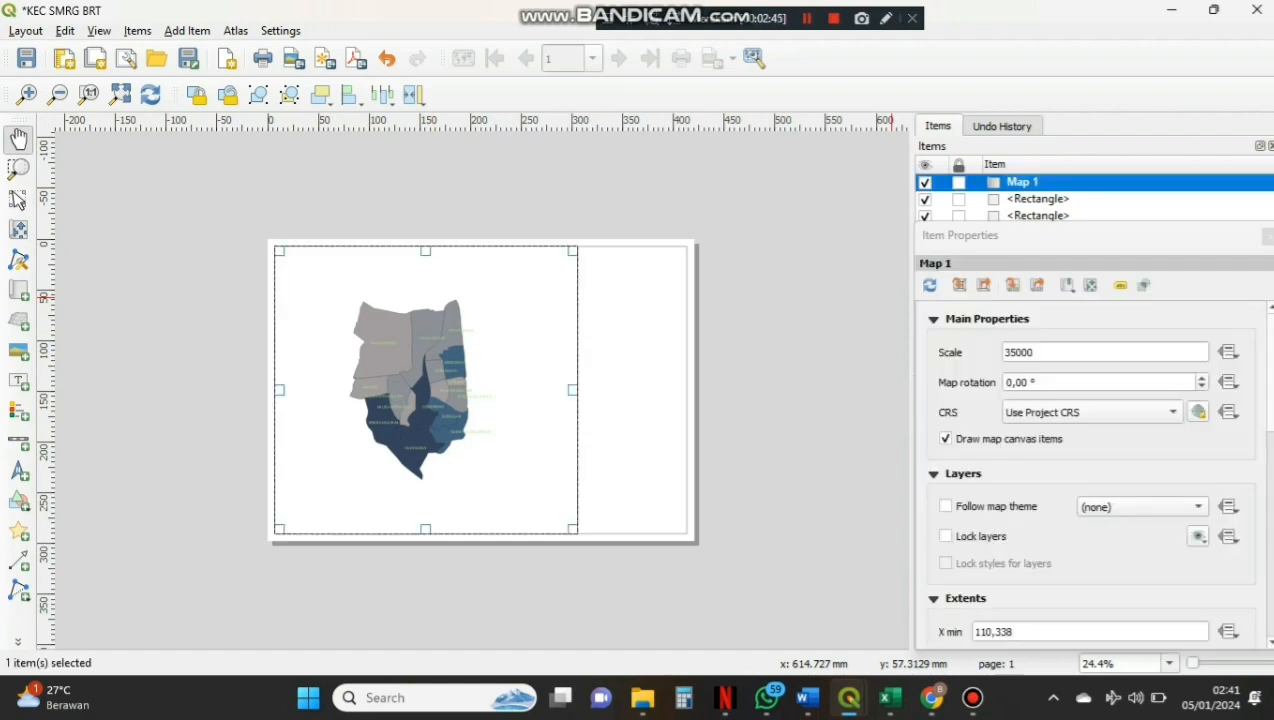
pyautogui.scroll(-2, 1090, 470)
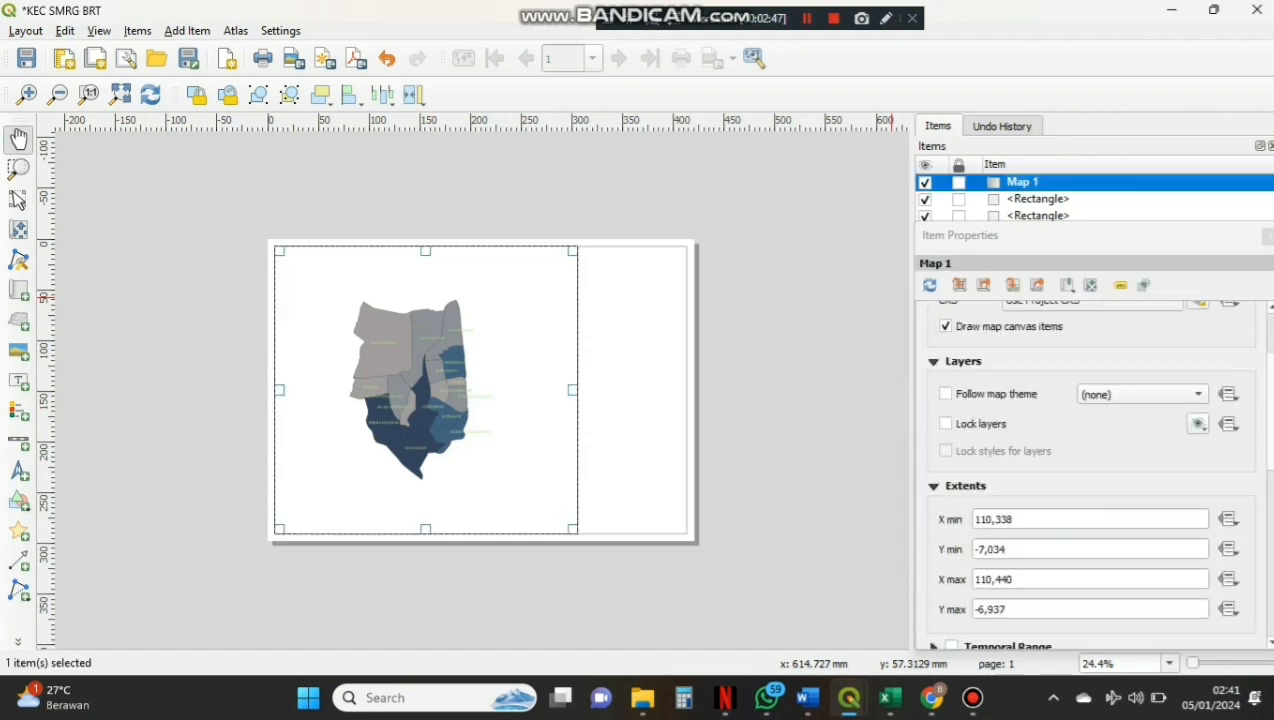
pyautogui.scroll(-5, 1090, 470)
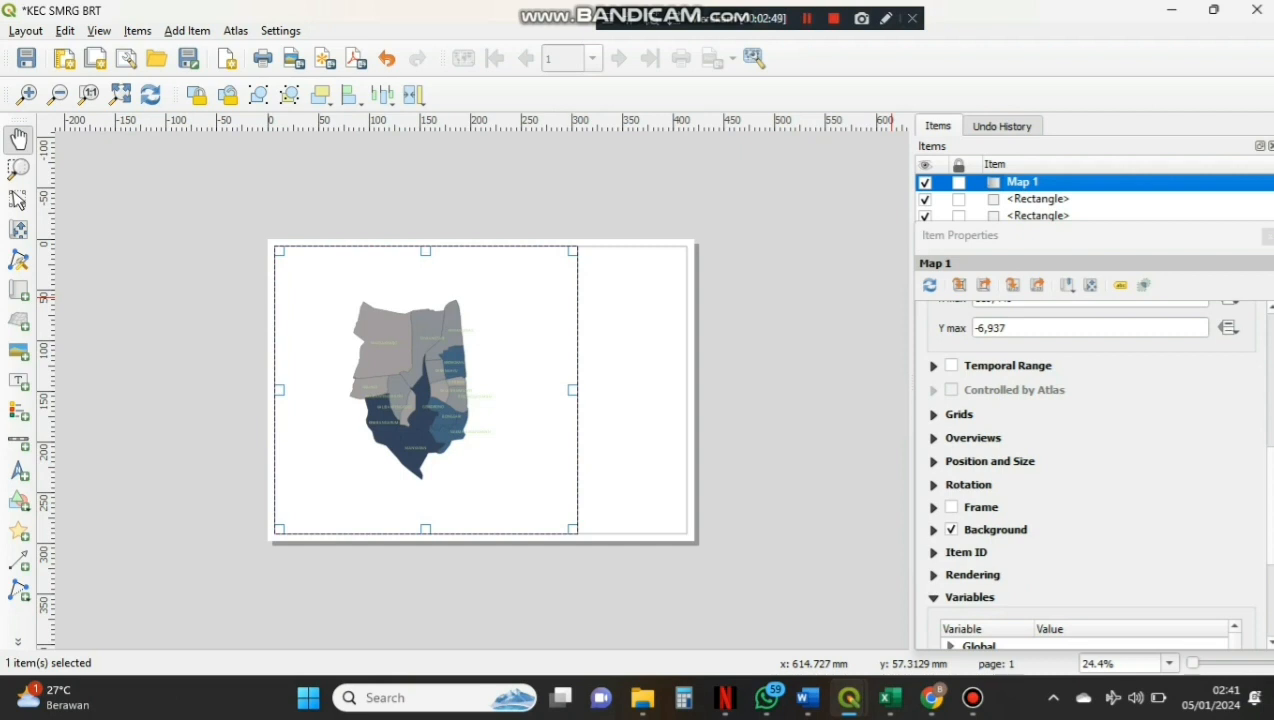
pyautogui.click(934, 415)
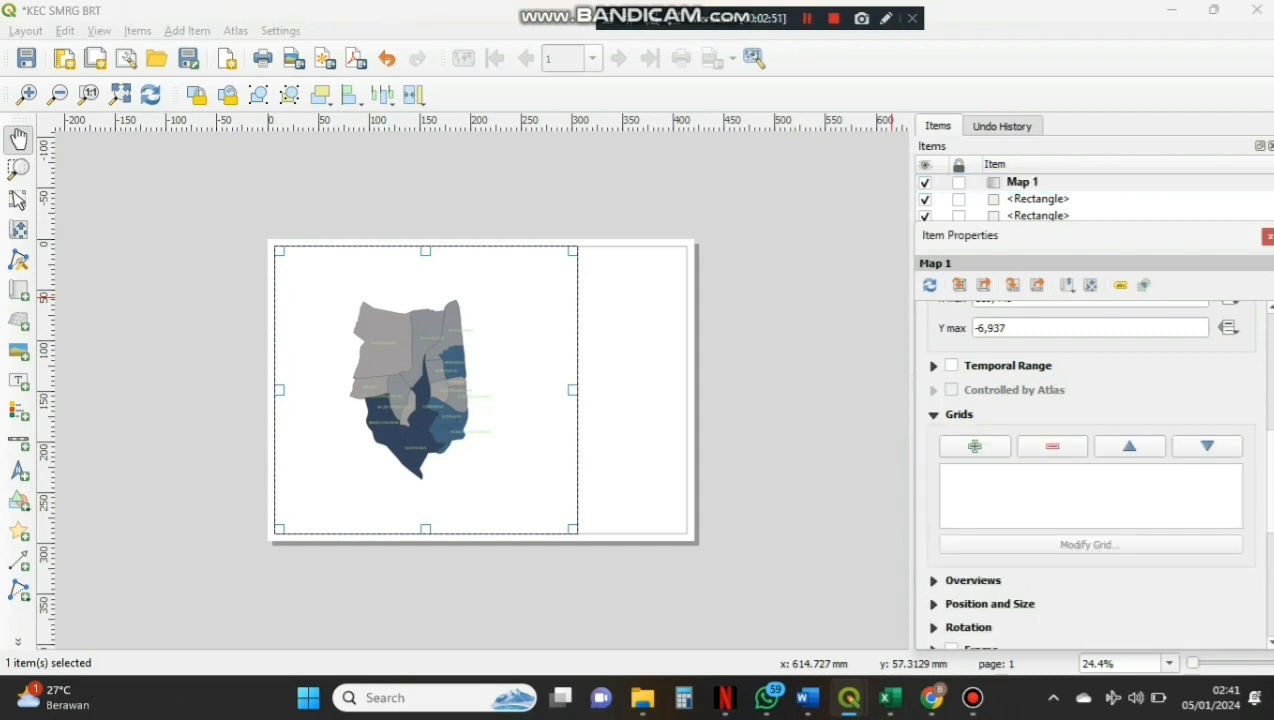
pyautogui.click(975, 446)
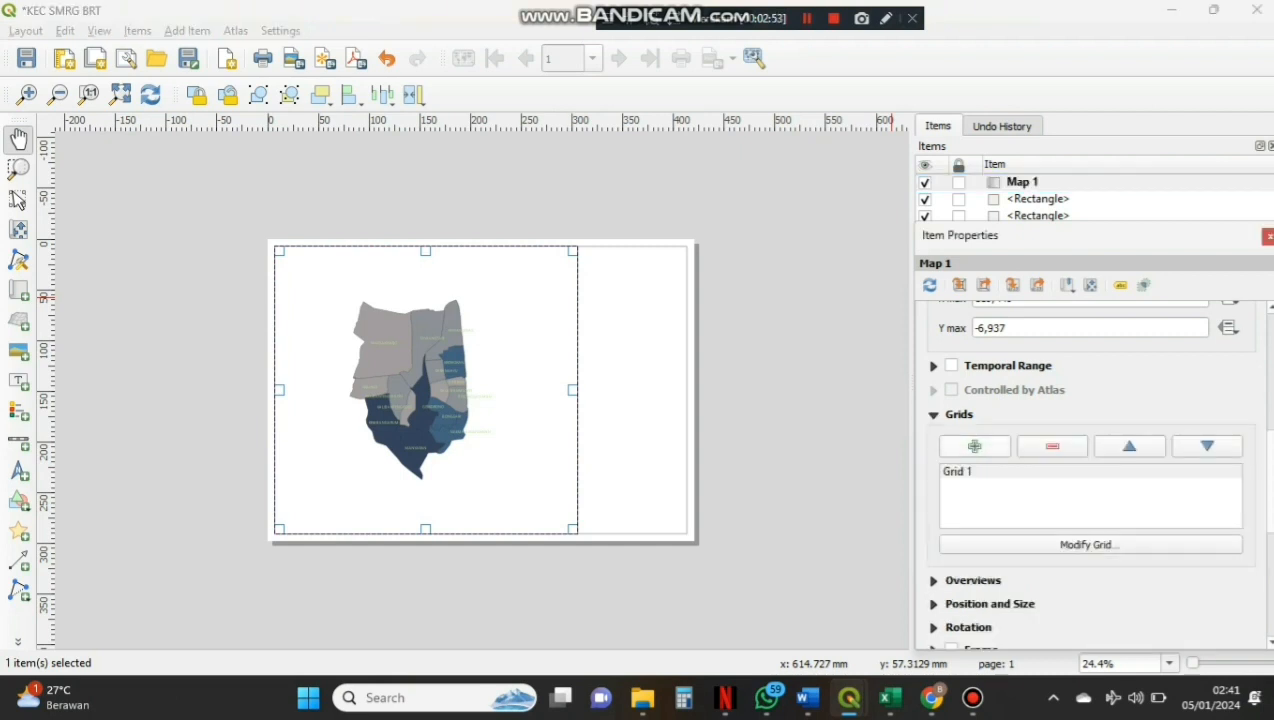
pyautogui.click(1090, 544)
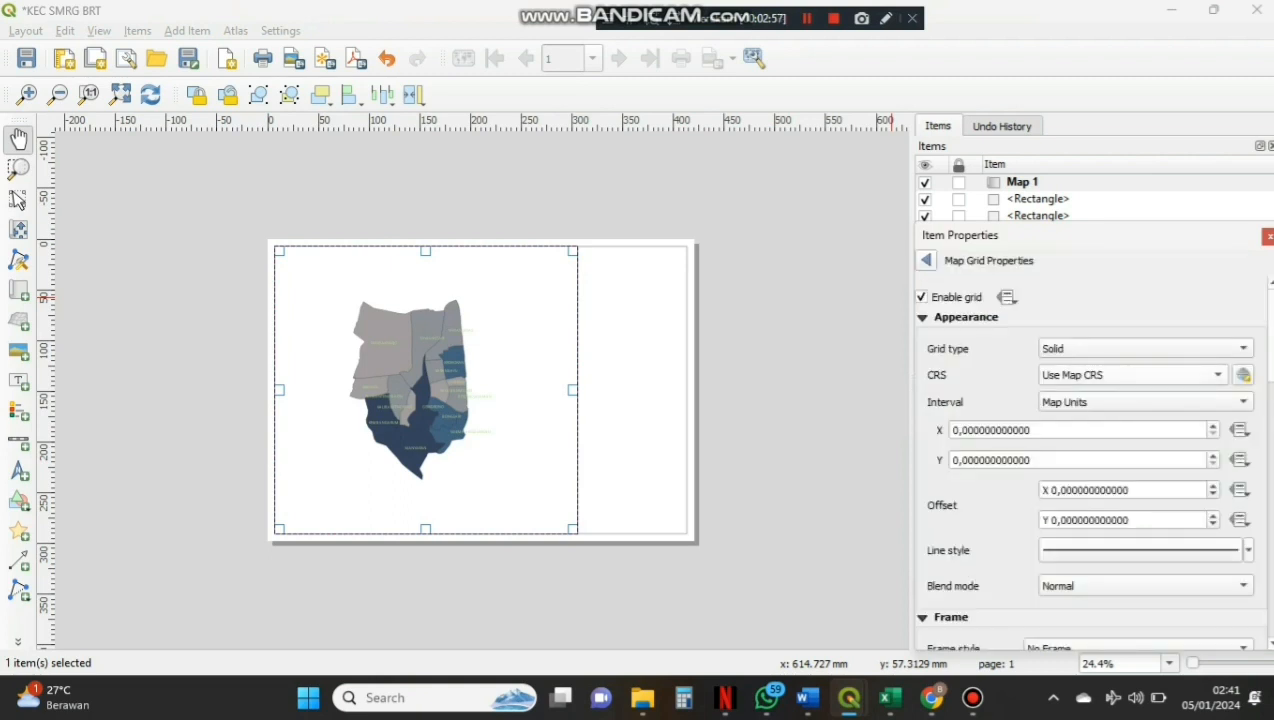
# Set the grid interval unit to Centimeters, with X and Y spacing of 5 each
pyautogui.click(1145, 401)
pyautogui.click(1075, 461)
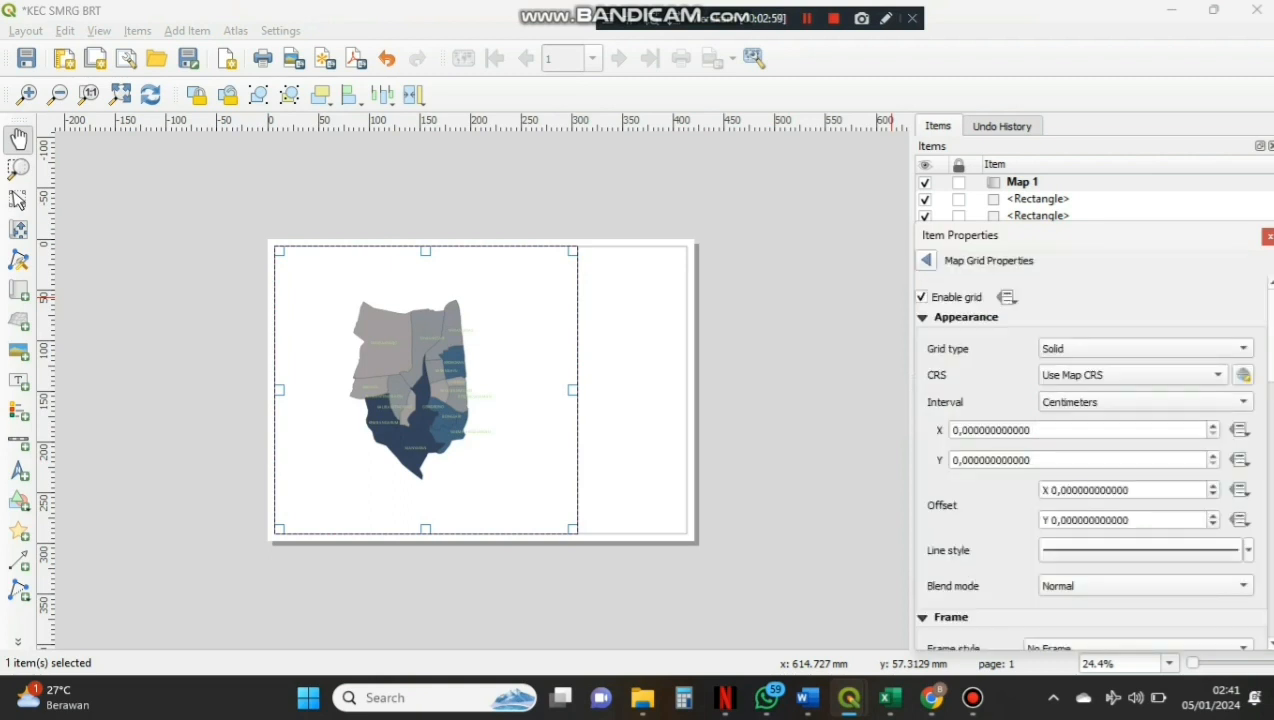
pyautogui.click(953, 430)
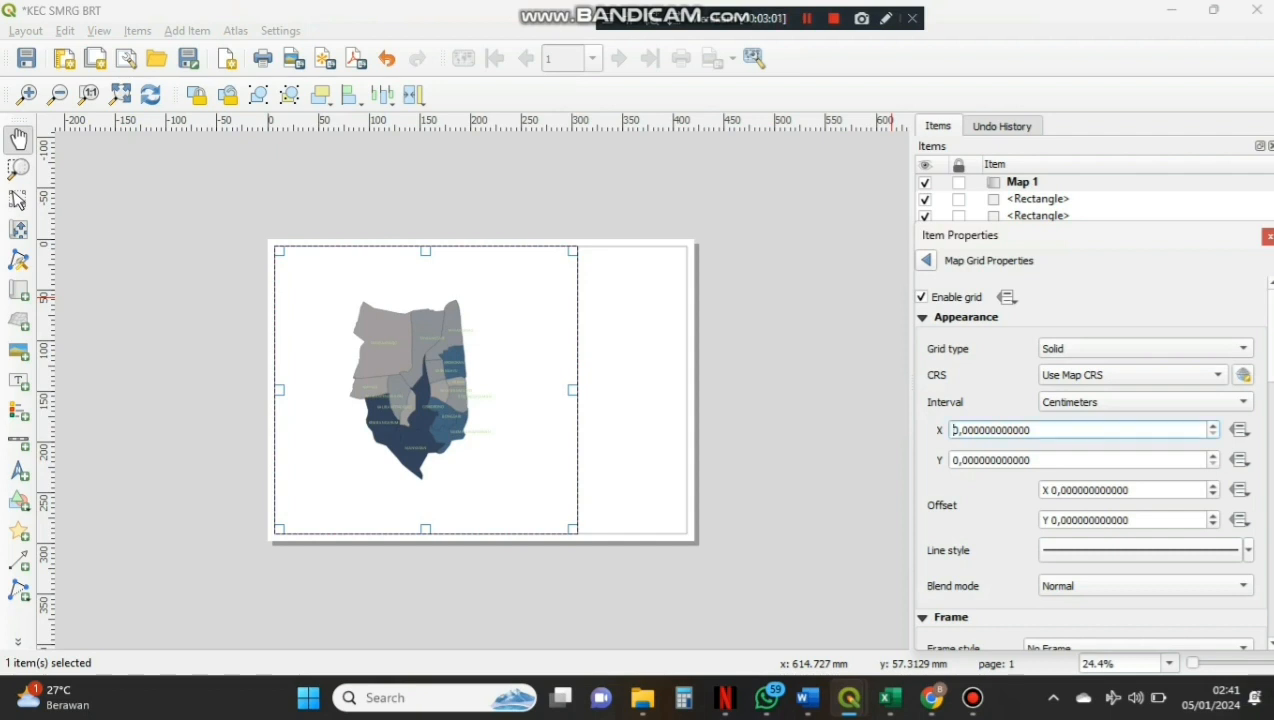
pyautogui.press('BackSpace')
pyautogui.write('5')
pyautogui.press('Tab')
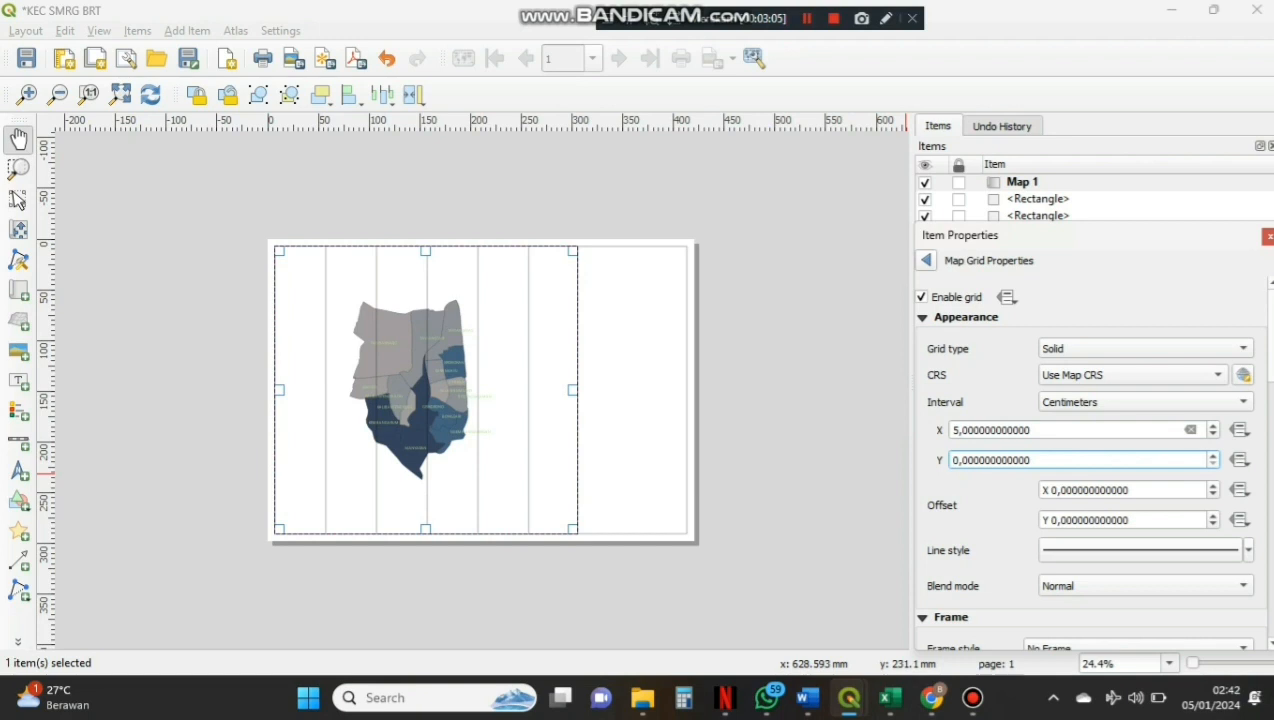
pyautogui.press('BackSpace')
pyautogui.write('5')
pyautogui.press('Tab')
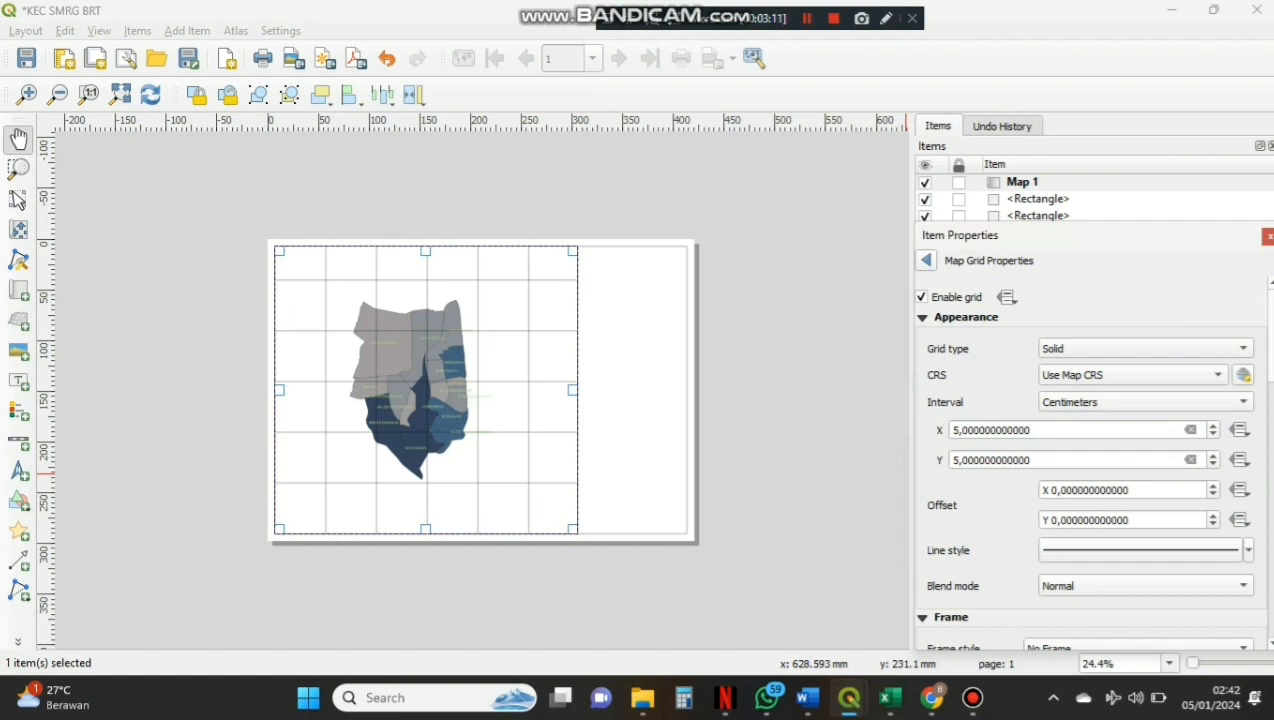
# Give the map grid a Zebra frame style
pyautogui.scroll(-3, 1090, 450)
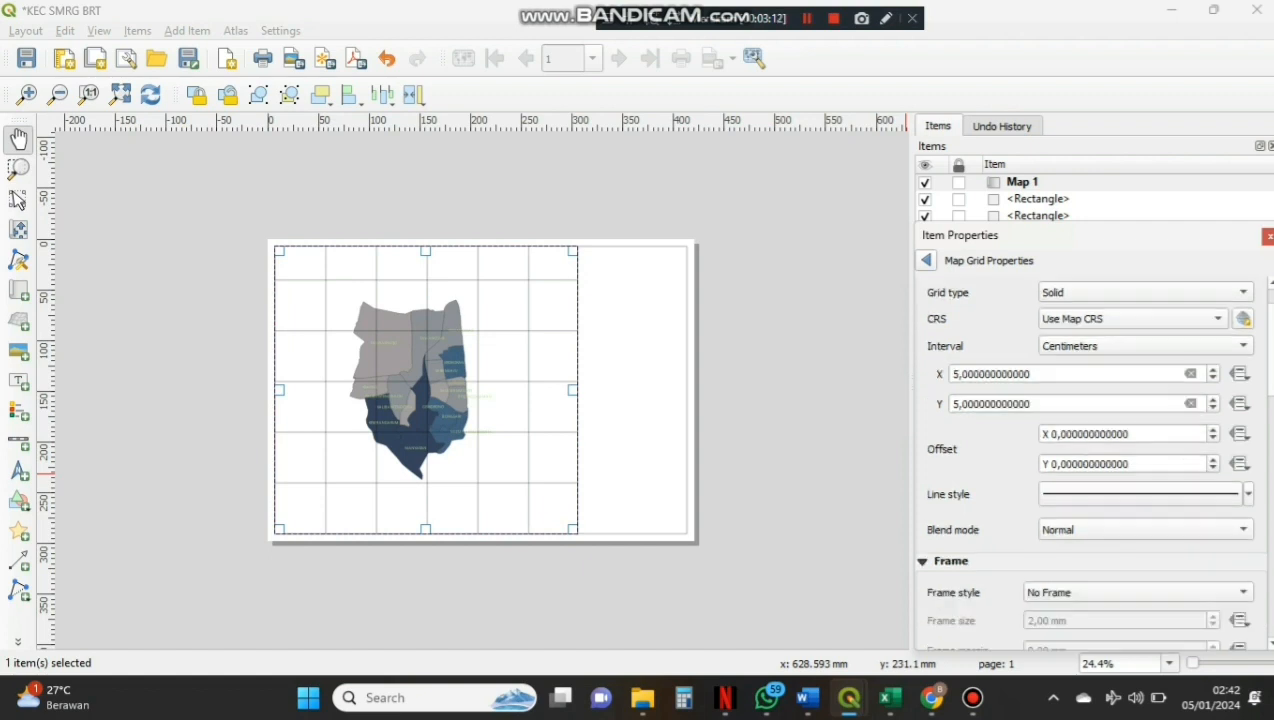
pyautogui.scroll(-2, 1090, 450)
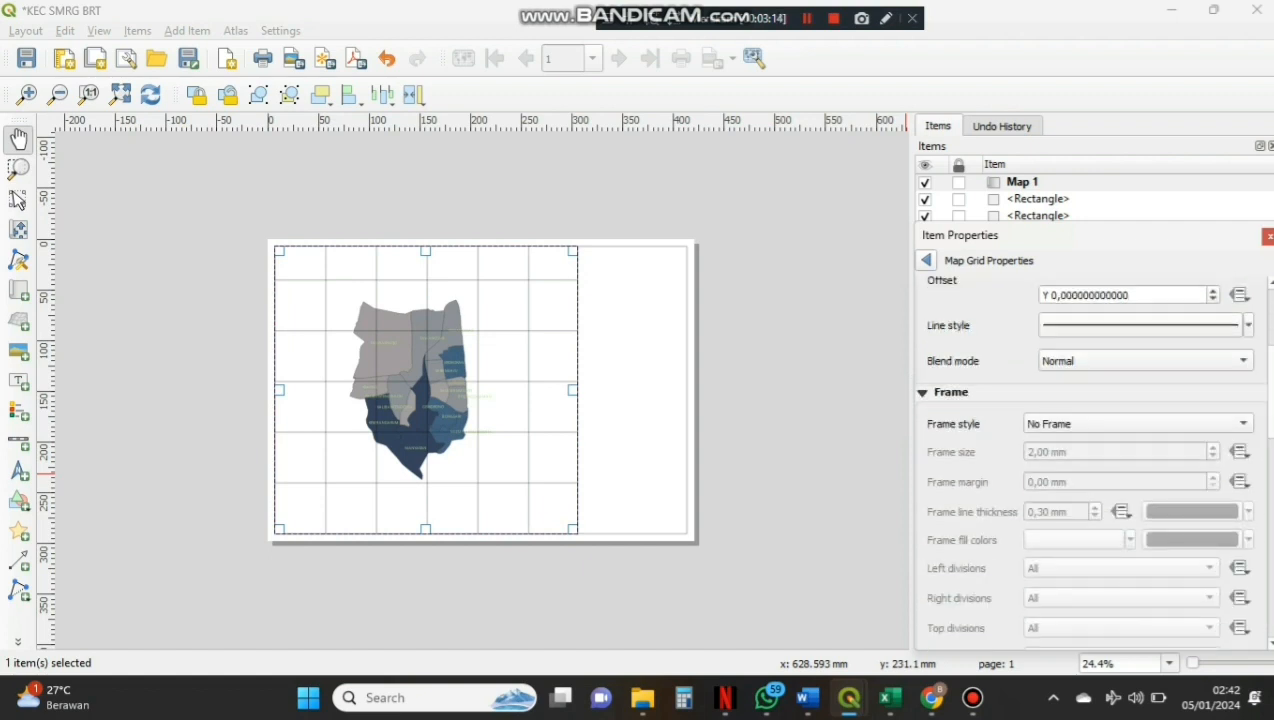
pyautogui.click(1139, 424)
pyautogui.click(1045, 444)
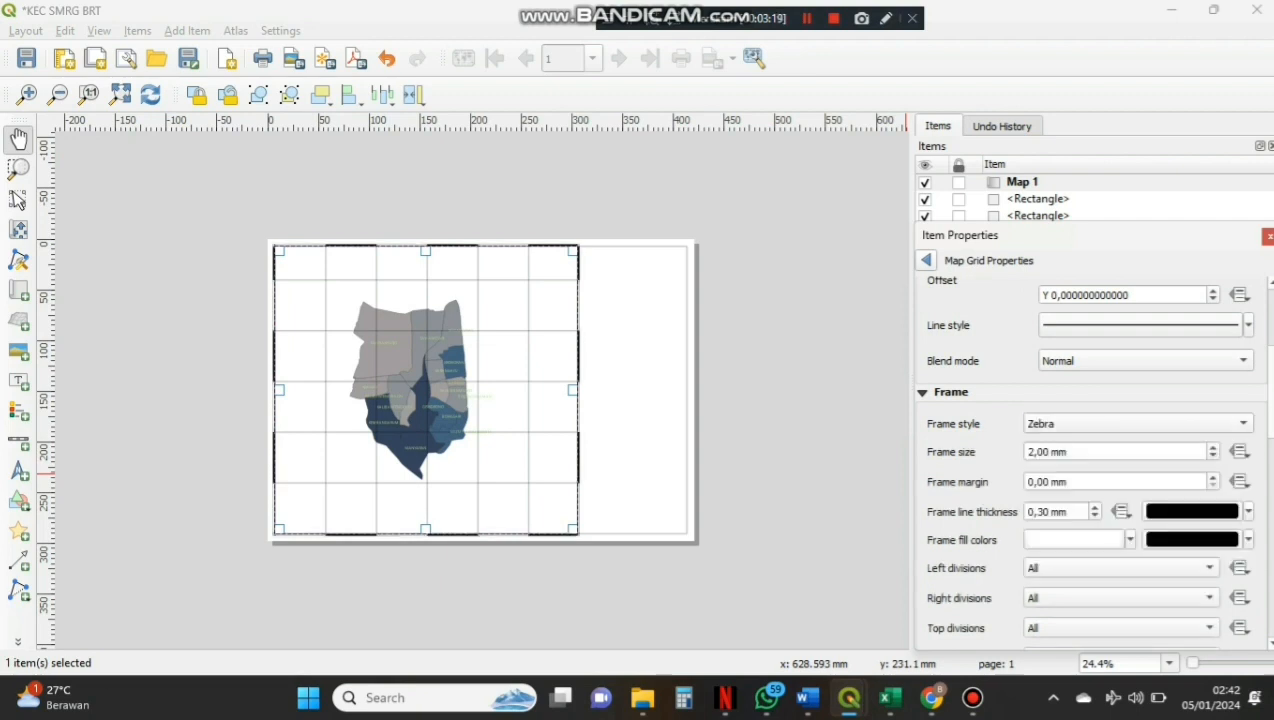
# Enable coordinate drawing for the grid and place the left and right coordinates inside the frame
pyautogui.scroll(-3, 1090, 460)
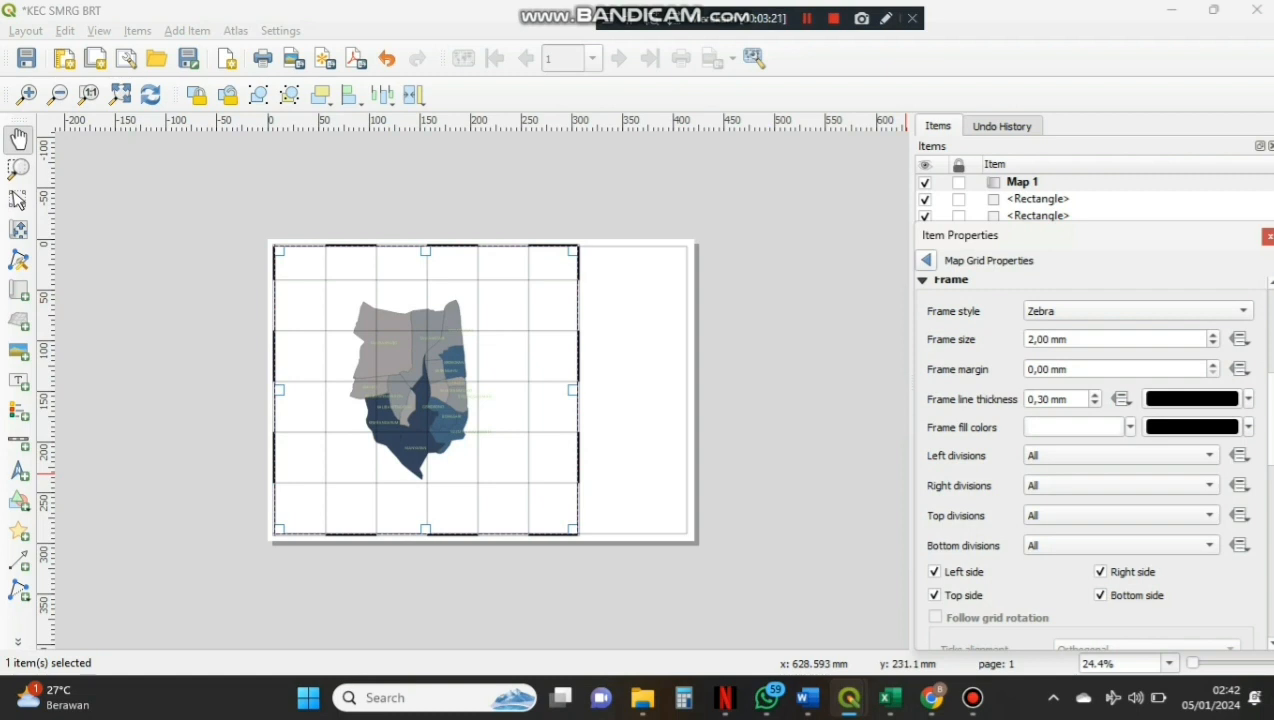
pyautogui.scroll(-5, 1090, 460)
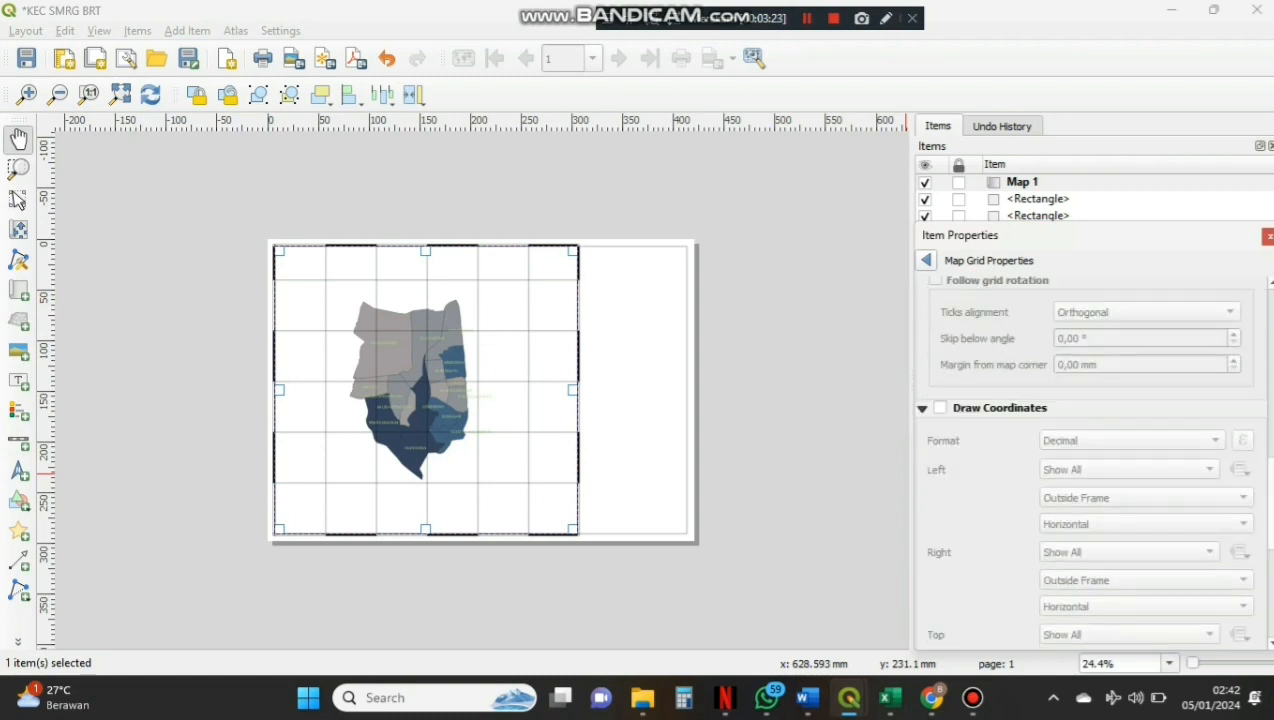
pyautogui.scroll(-2, 1090, 460)
pyautogui.scroll(1, 1090, 460)
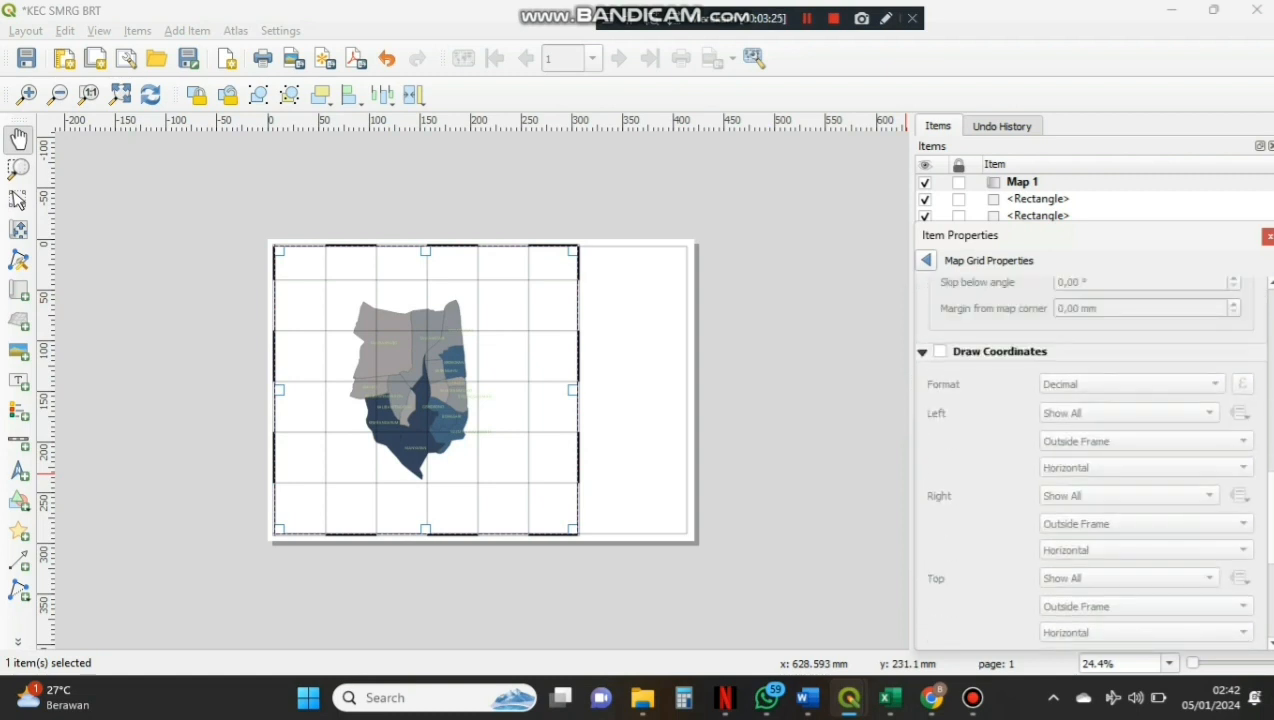
pyautogui.click(940, 351)
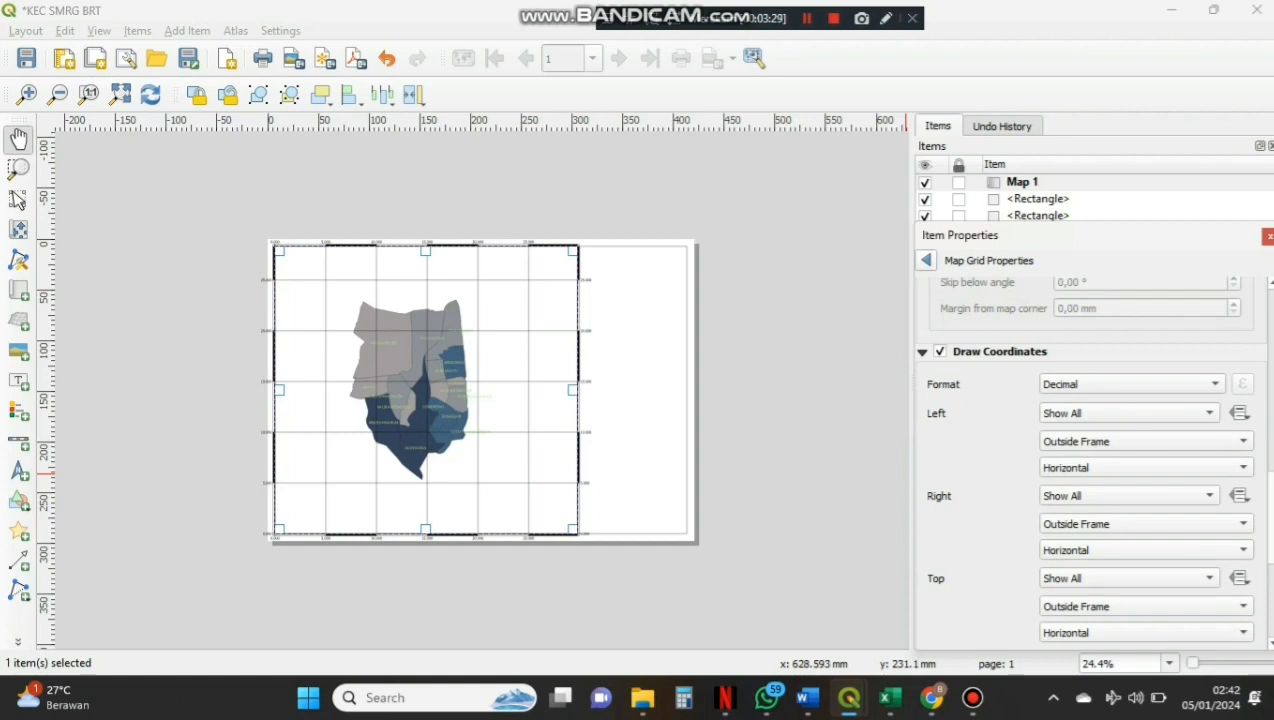
pyautogui.click(1145, 441)
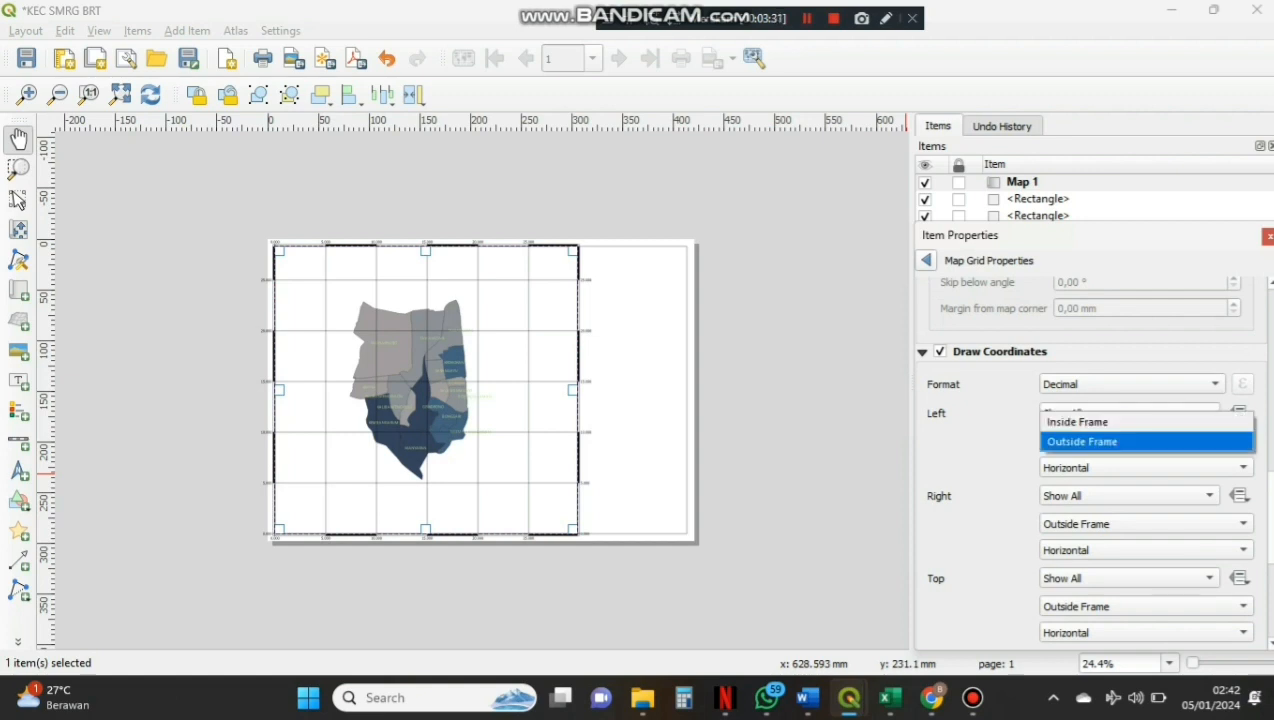
pyautogui.click(1100, 441)
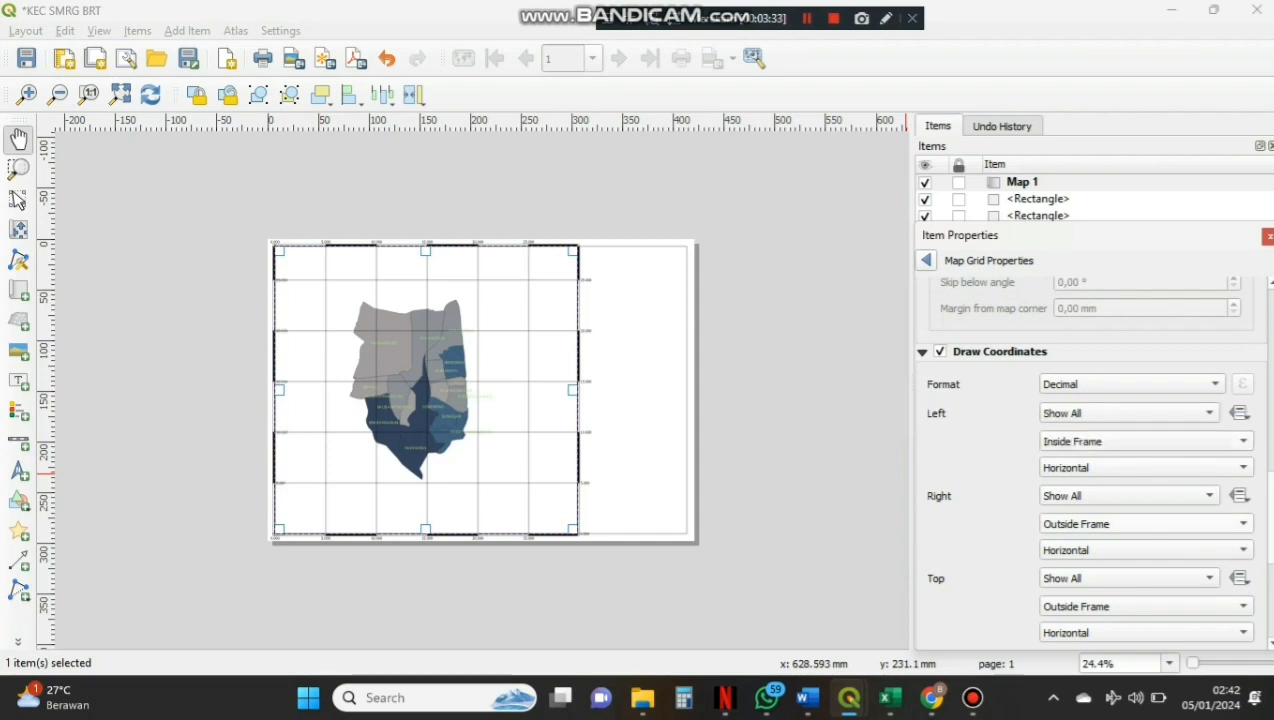
pyautogui.click(1145, 523)
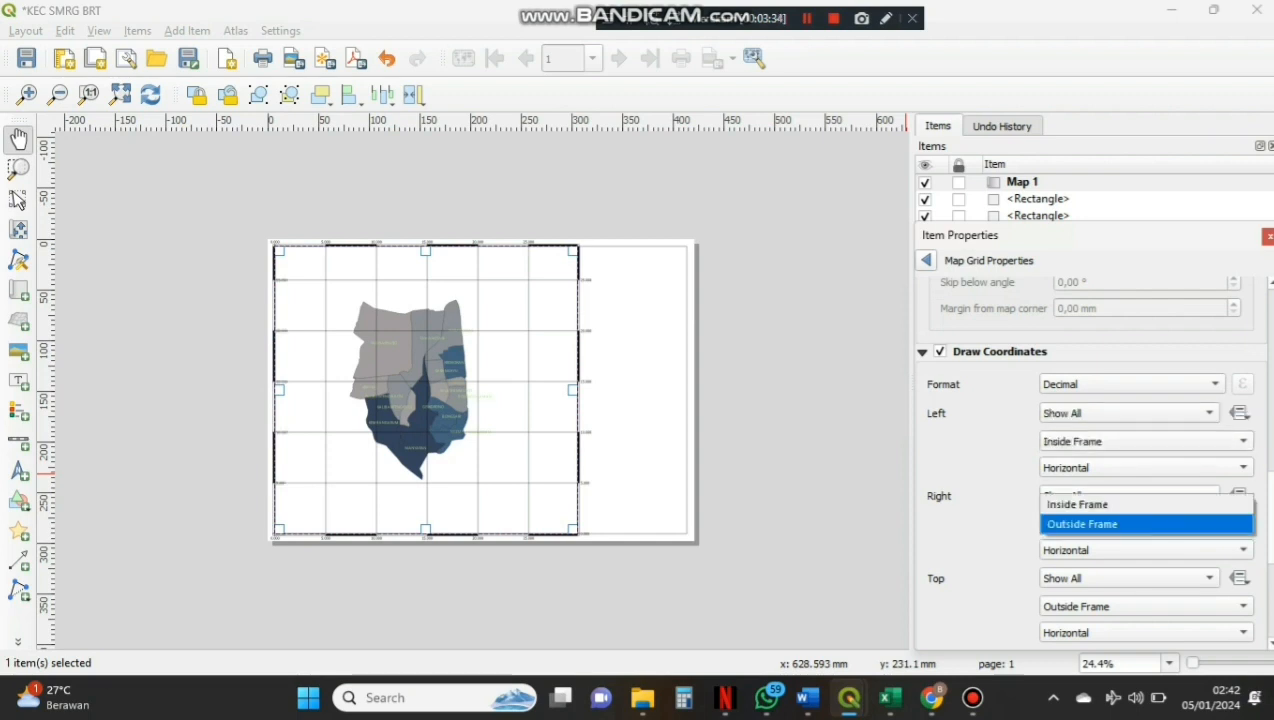
pyautogui.click(1100, 501)
# Place the grid's top and bottom coordinates inside the frame as well and return to the map's main item properties
pyautogui.scroll(-4, 1145, 494)
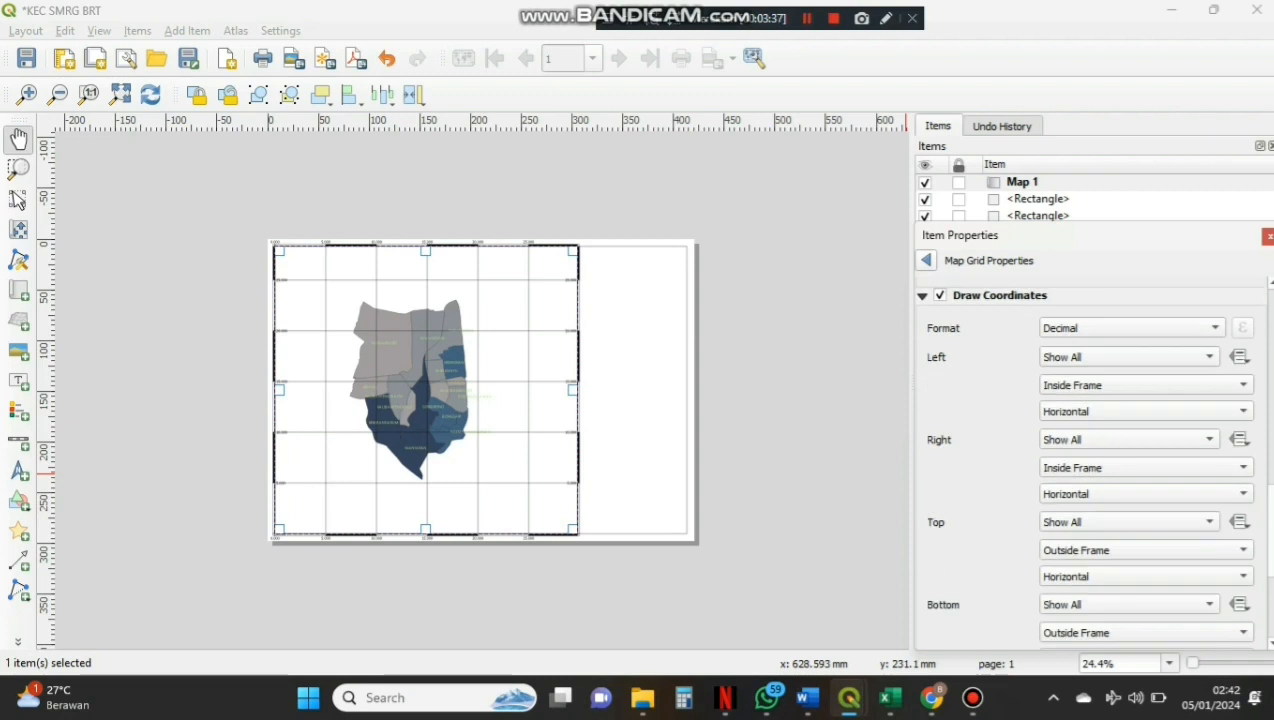
pyautogui.click(1145, 494)
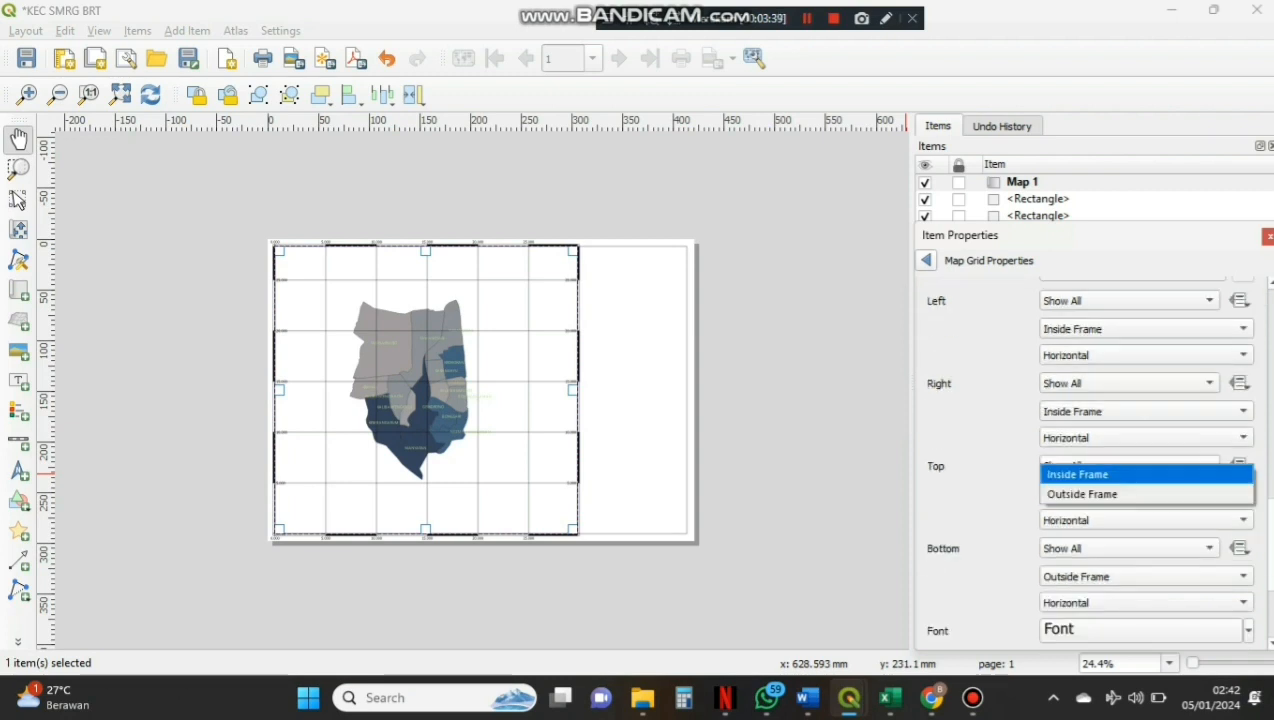
pyautogui.click(1100, 474)
pyautogui.scroll(-2, 1100, 474)
pyautogui.click(1145, 520)
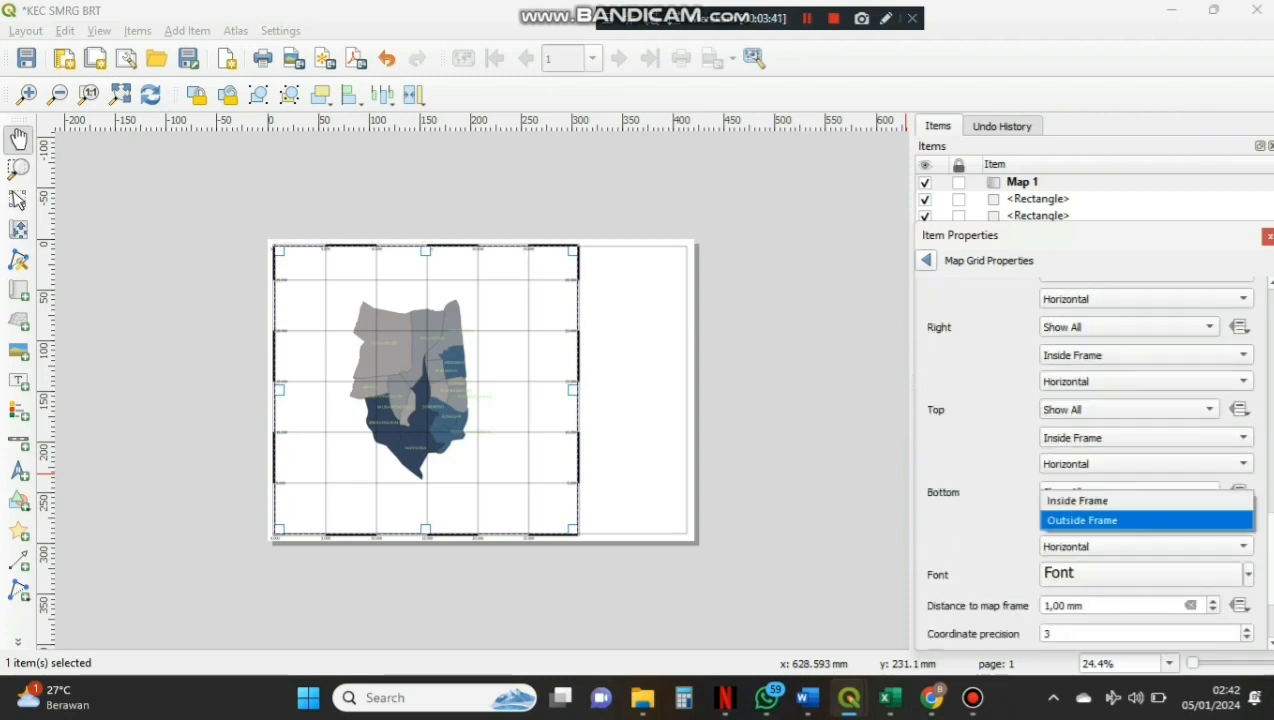
pyautogui.click(1095, 498)
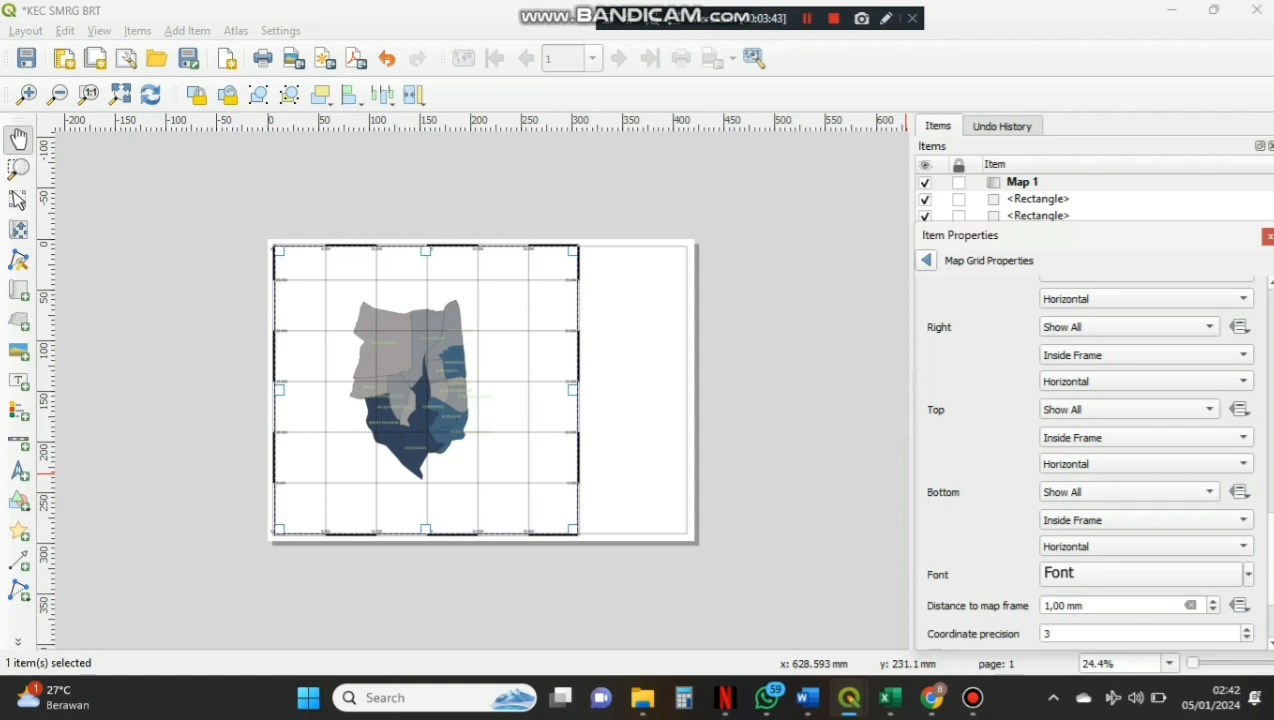
pyautogui.scroll(-4, 1095, 498)
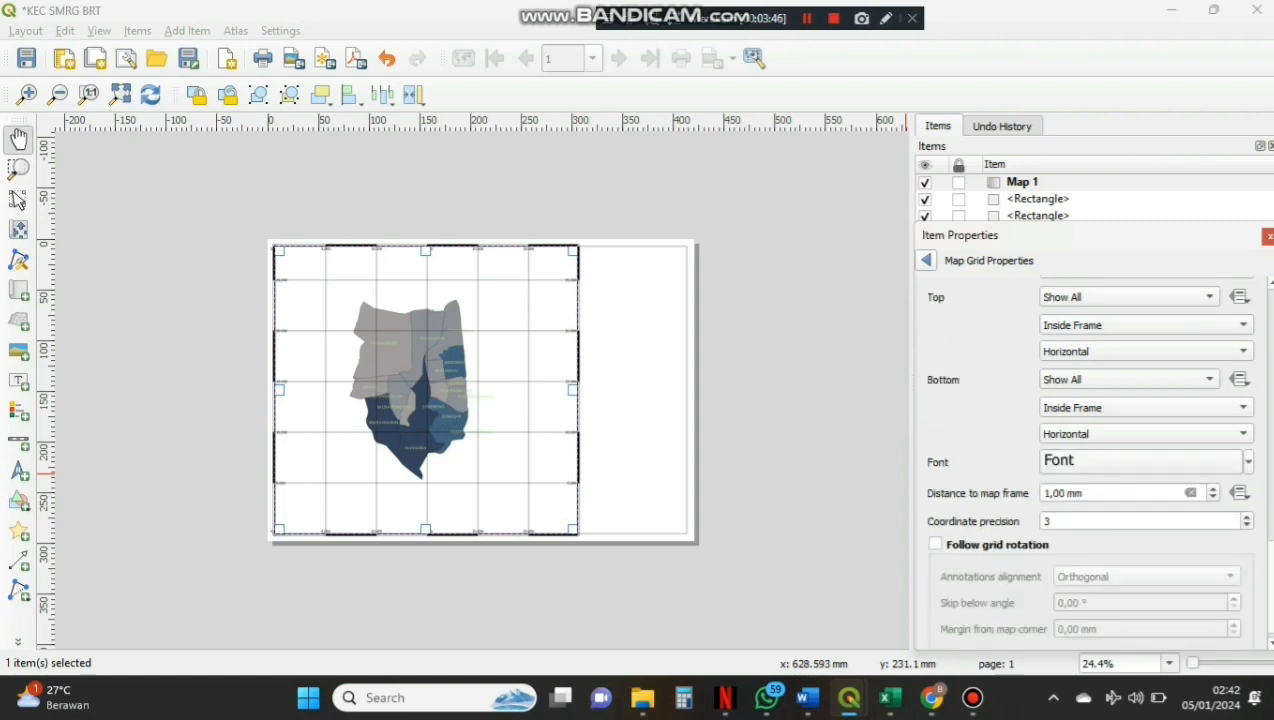
pyautogui.scroll(15, 1095, 498)
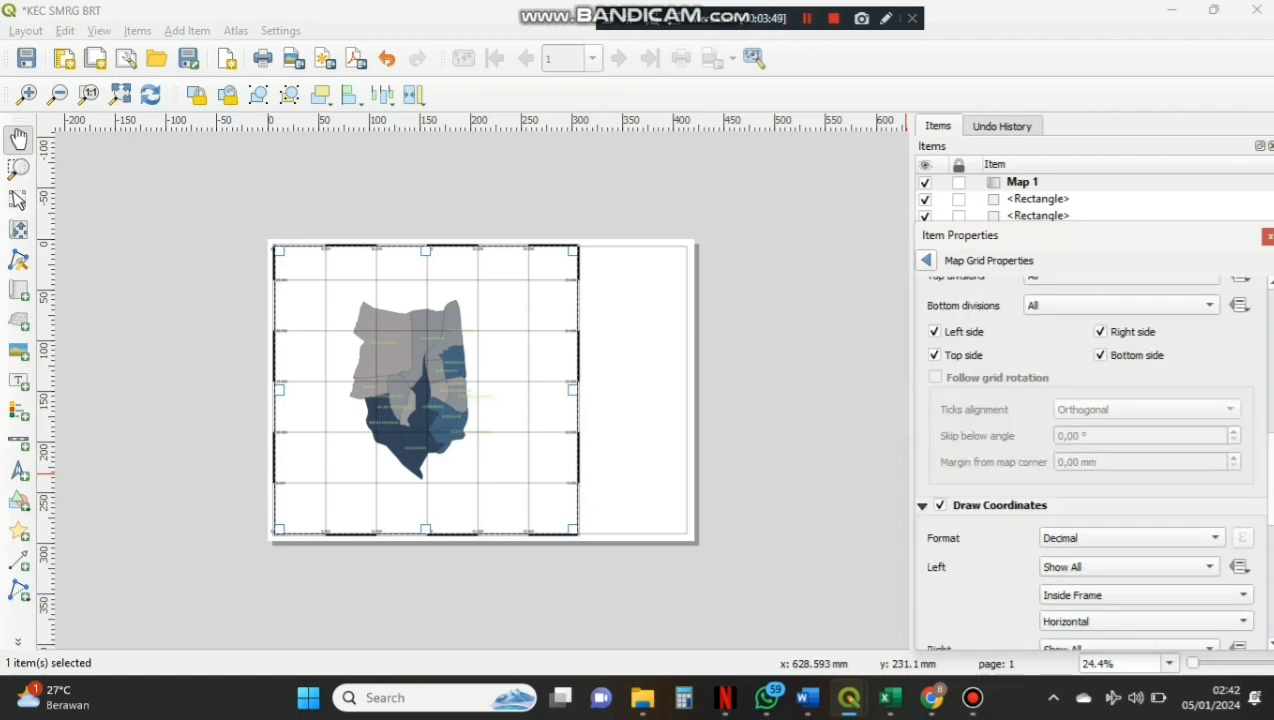
pyautogui.scroll(15, 1095, 463)
pyautogui.scroll(3, 1095, 463)
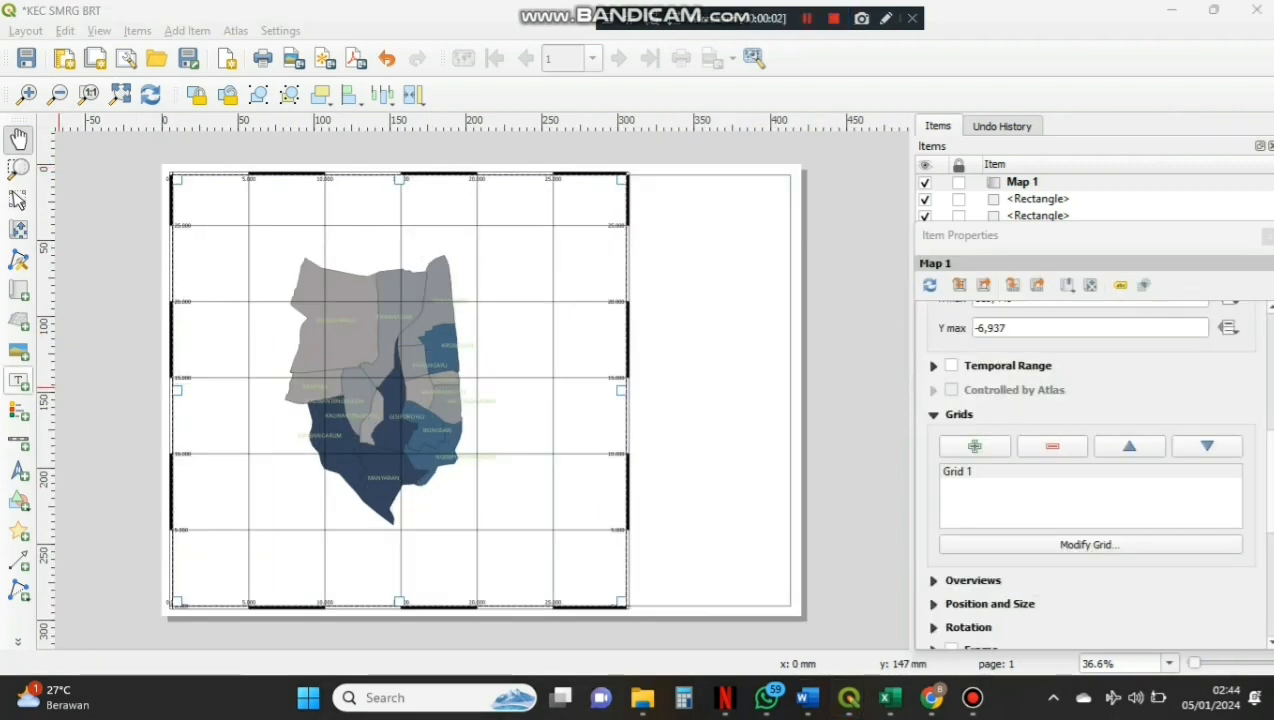
# Add a text label spanning the upper end of the narrow right rectangle and clear its placeholder text
pyautogui.click(18, 381)
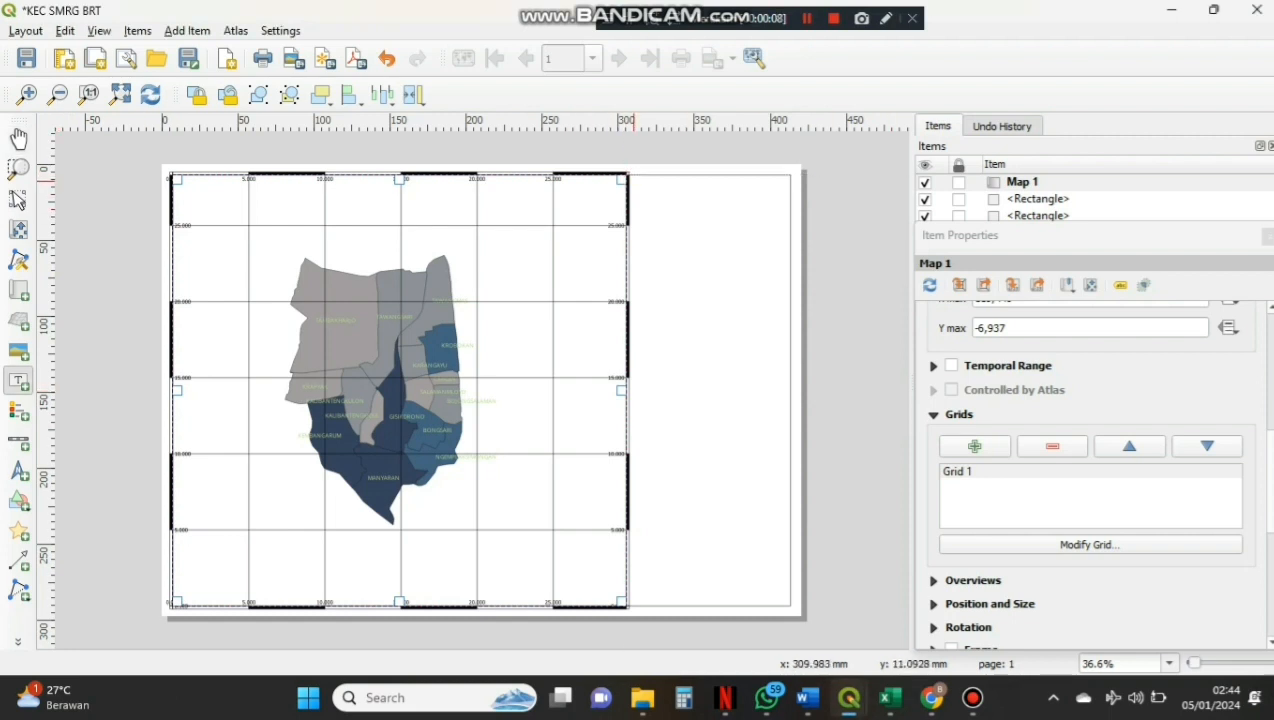
pyautogui.moveTo(634, 181); pyautogui.dragTo(787, 263)
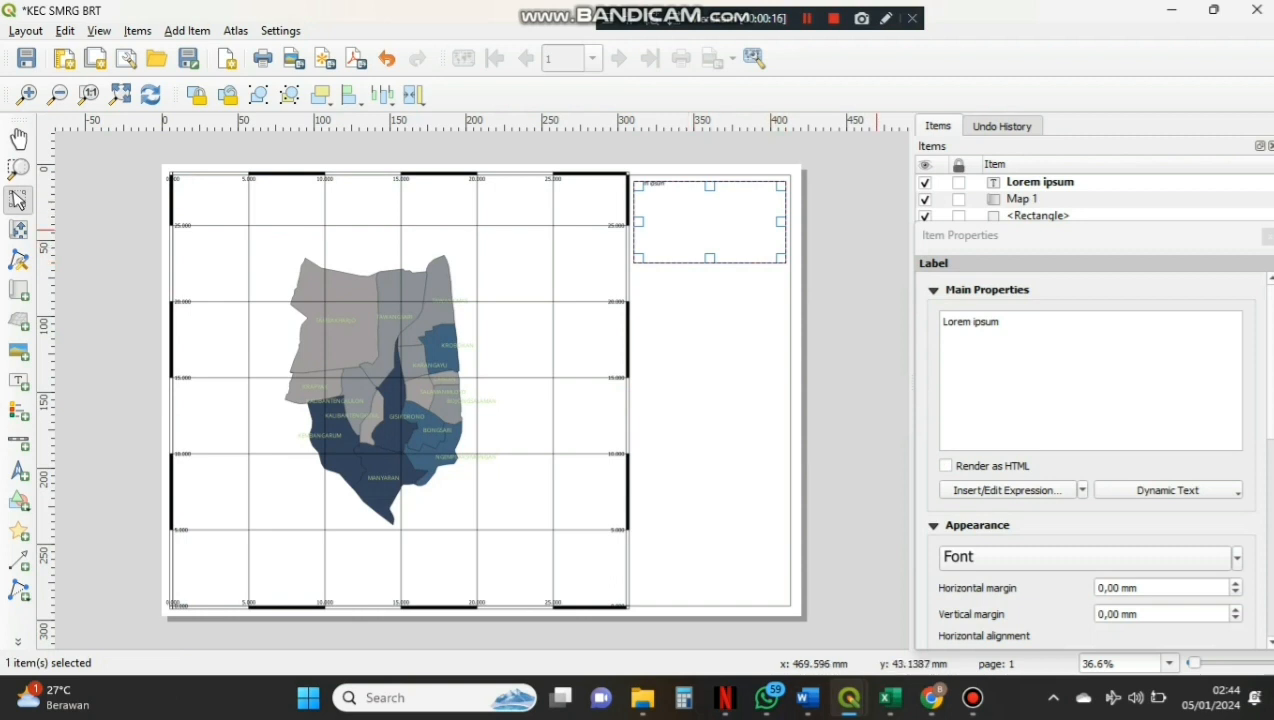
pyautogui.press('BackSpace')
pyautogui.press('BackSpace')
pyautogui.press('BackSpace')
pyautogui.press('BackSpace')
pyautogui.press('BackSpace')
pyautogui.press('BackSpace')
pyautogui.press('BackSpace')
pyautogui.press('BackSpace')
pyautogui.press('BackSpace')
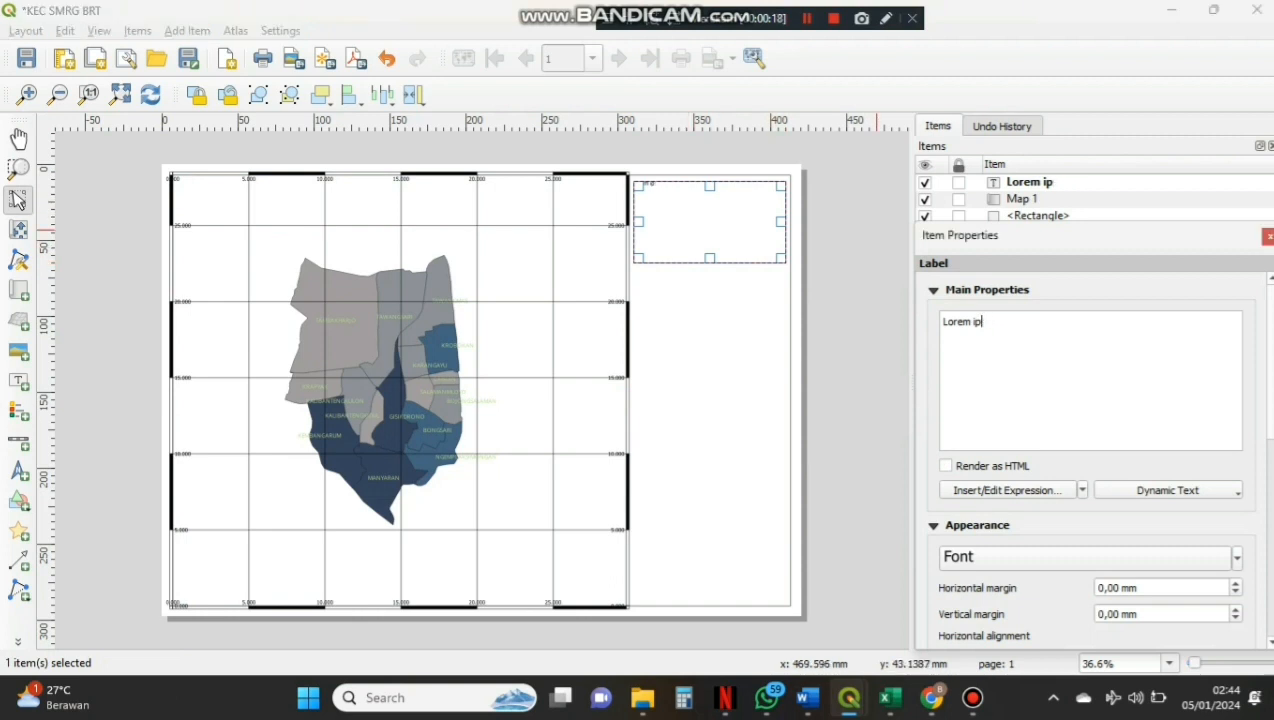
pyautogui.press('BackSpace')
pyautogui.press('BackSpace')
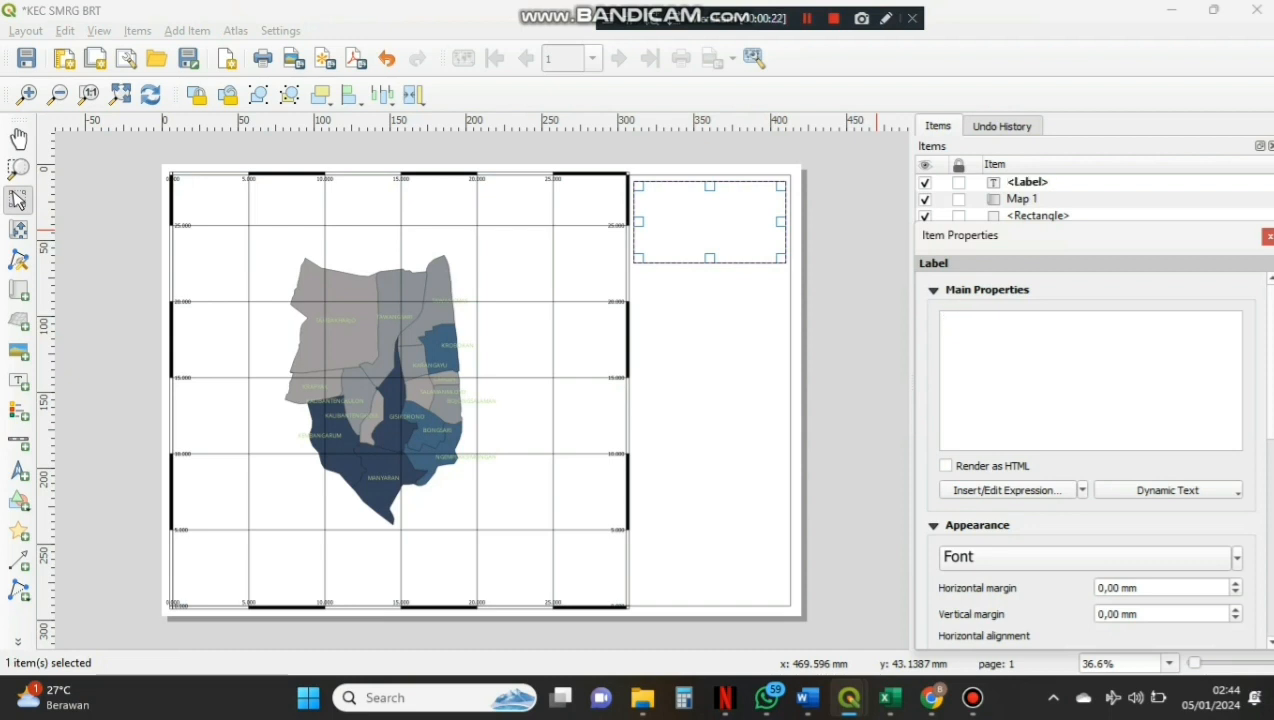
# Enter PETA PERSEBARAN PENDUDUK KECAMATAN SEMARANG BARAT TAHUN 2020 as the label's text
pyautogui.write('PETA PERSEBARAN')
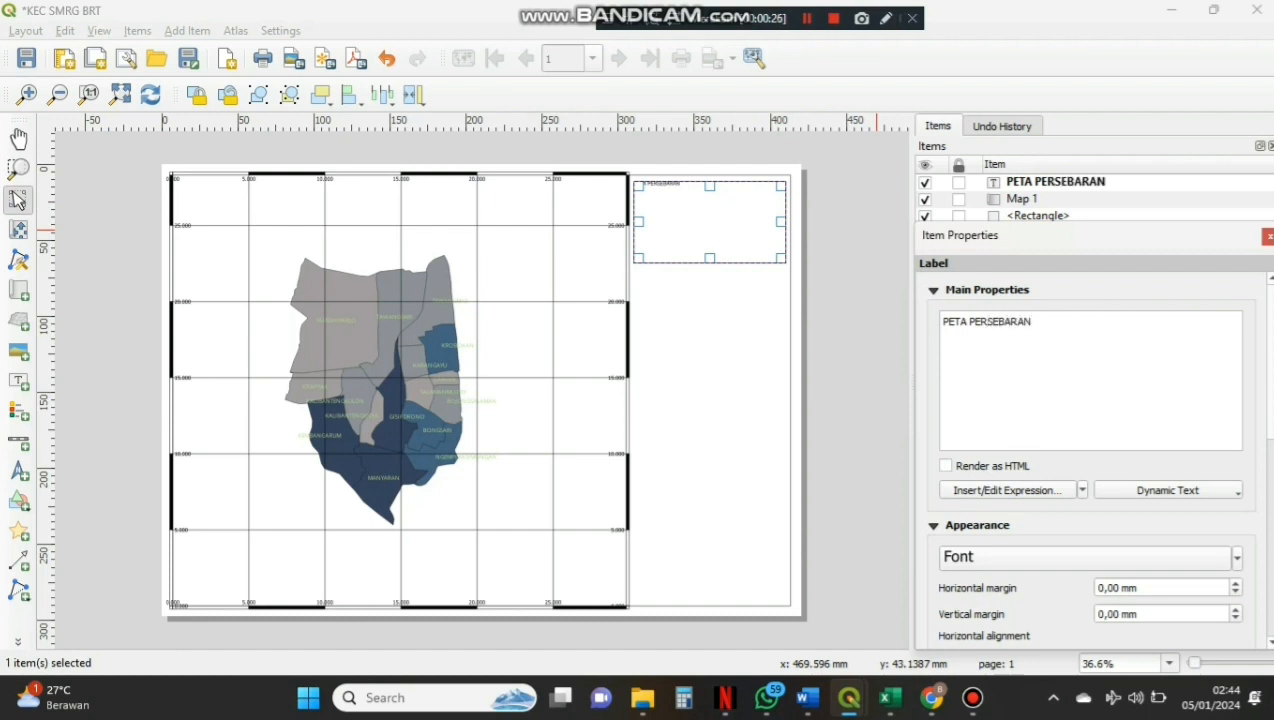
pyautogui.write(' PENDUDUK')
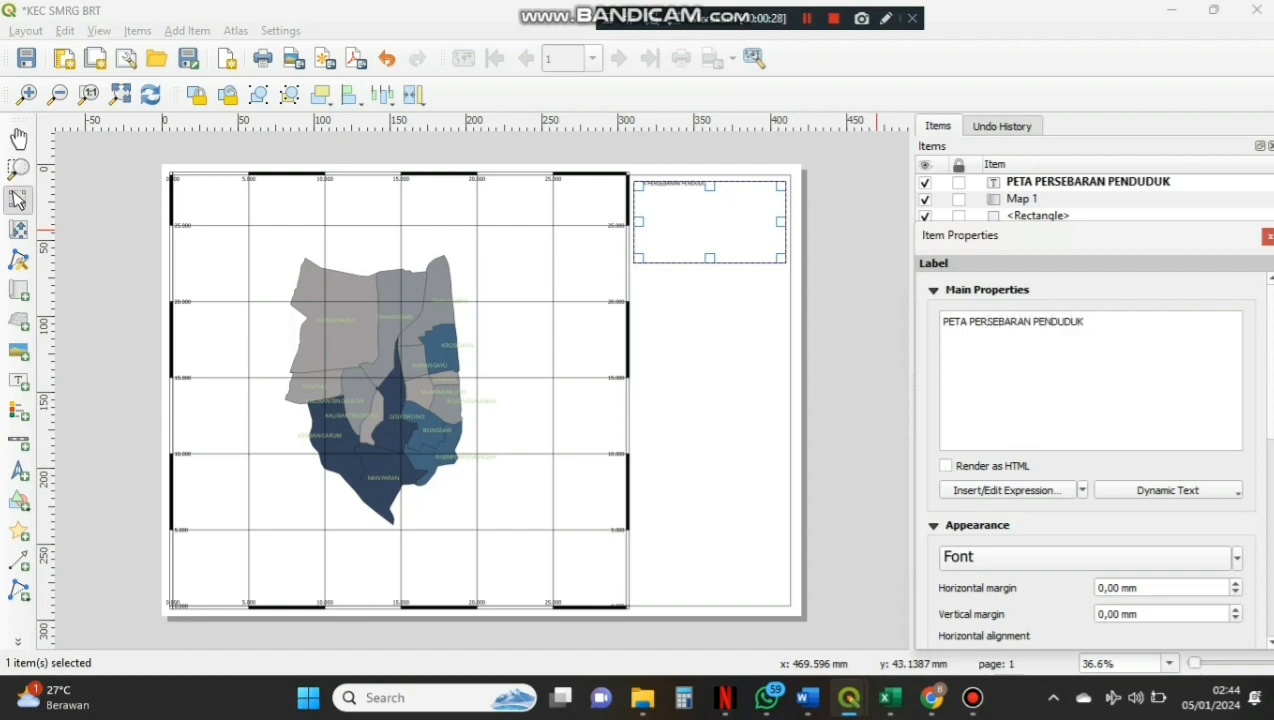
pyautogui.write(' KECAMATAN SEMARANG')
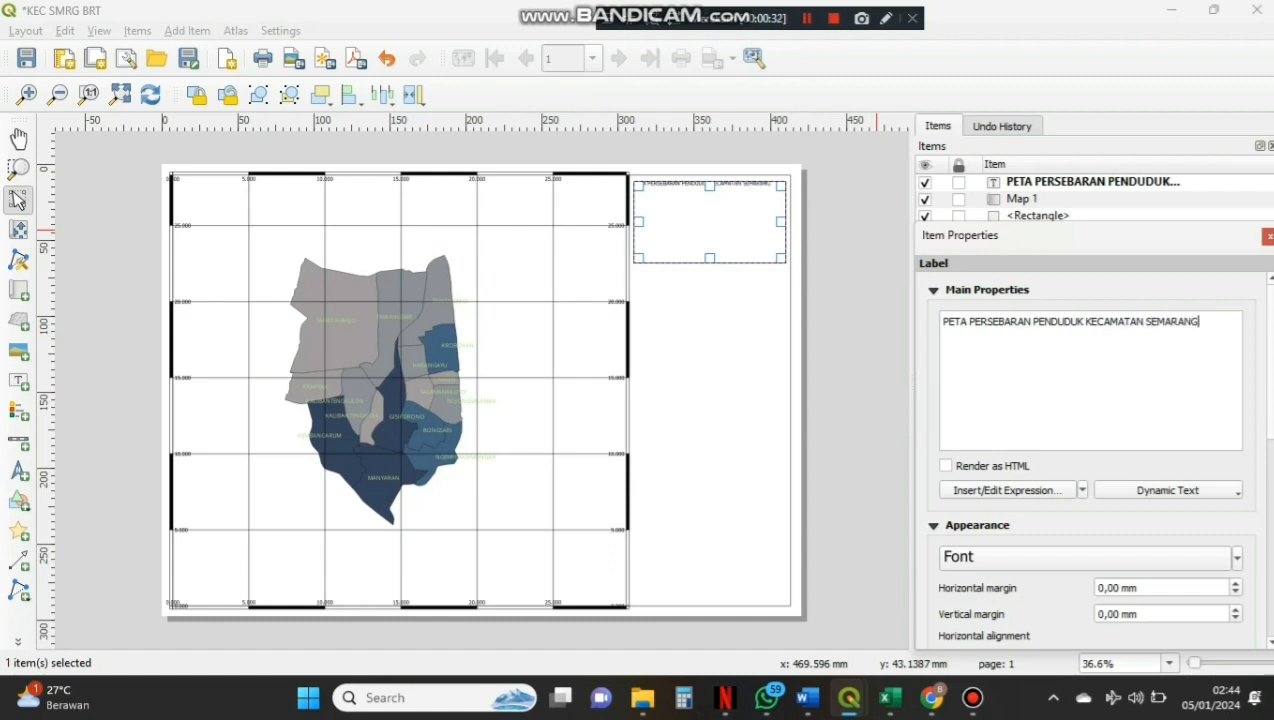
pyautogui.write(' BARAT TAHUN')
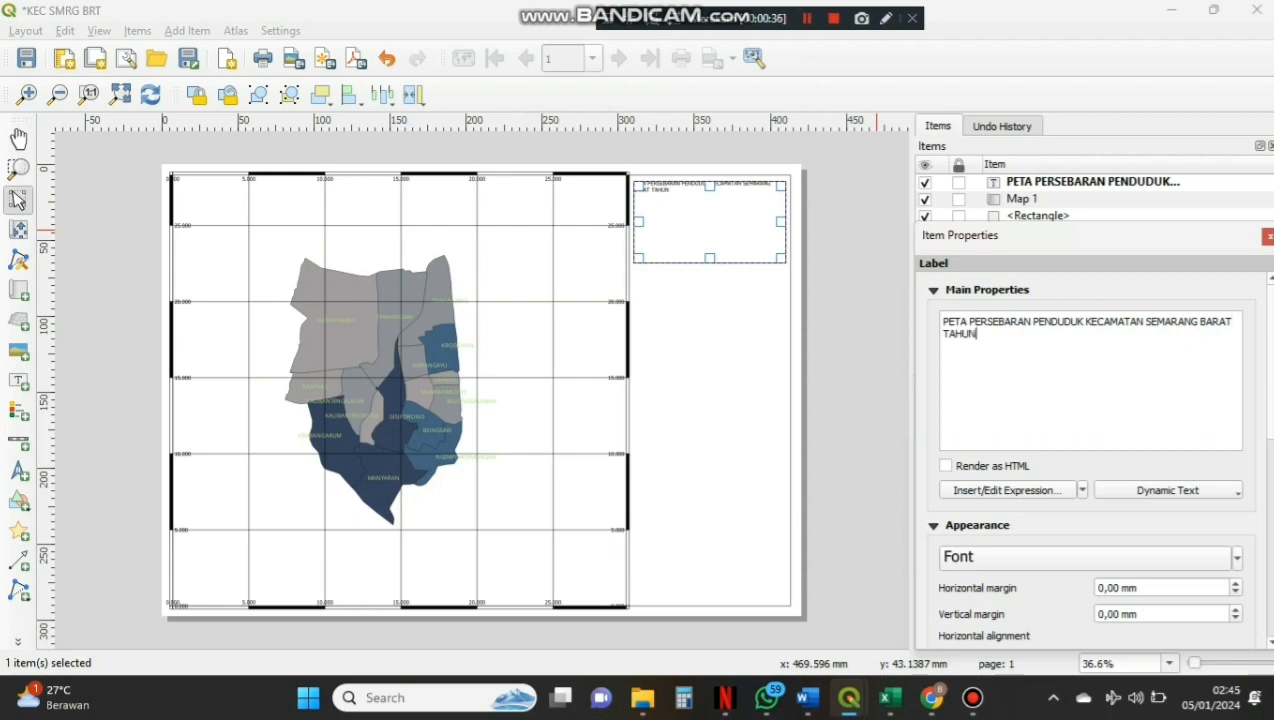
pyautogui.write(' 2020')
# Change the title label's font to MS Reference Sans Serif
pyautogui.click(1085, 558)
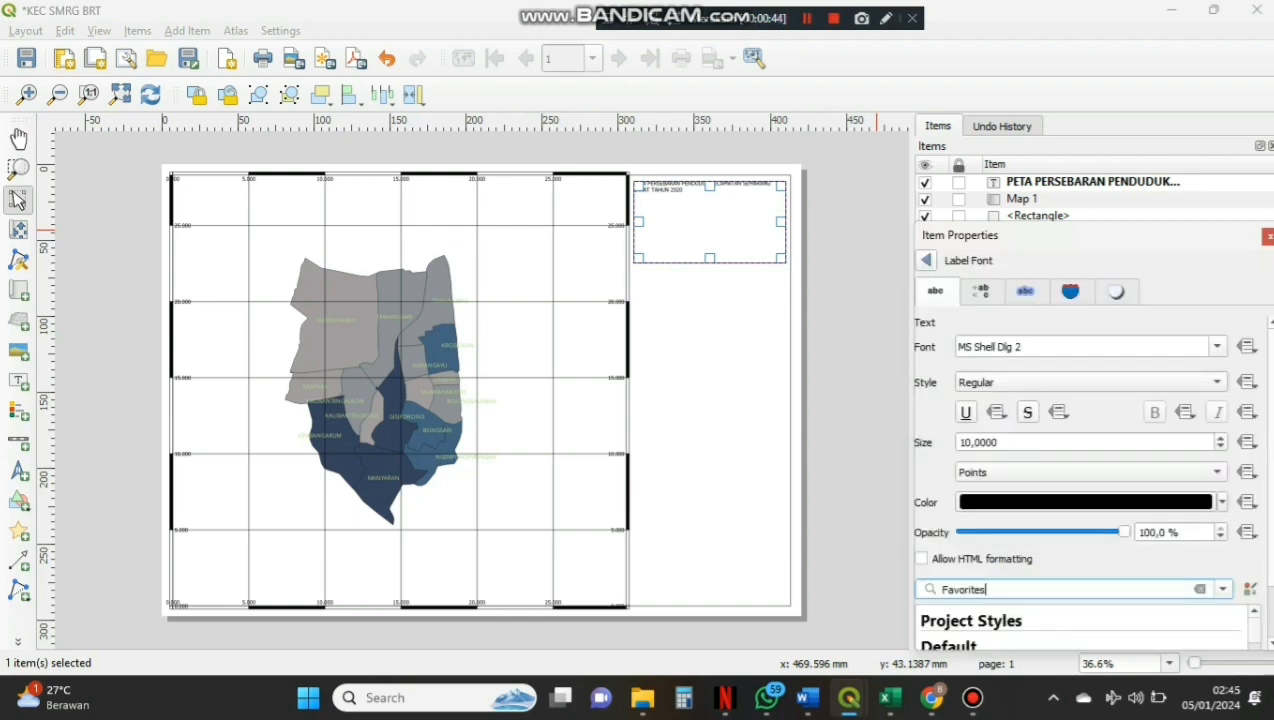
pyautogui.click(1050, 347)
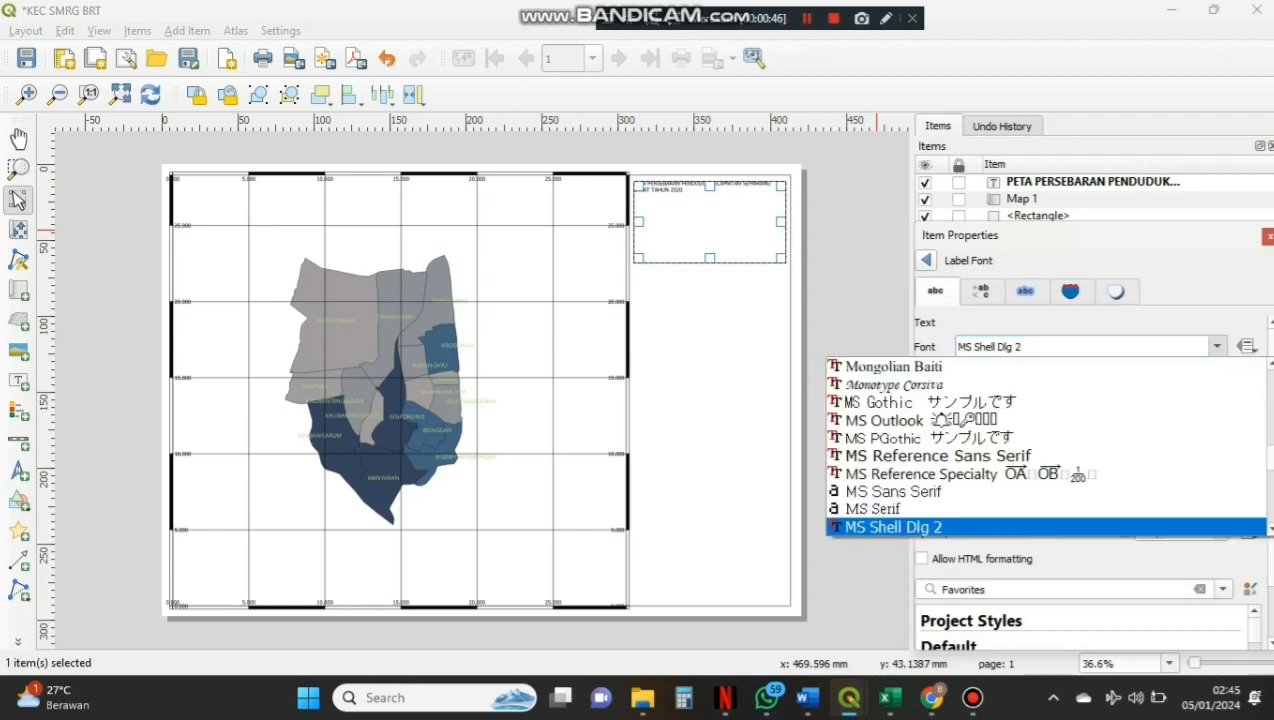
pyautogui.click(1000, 455)
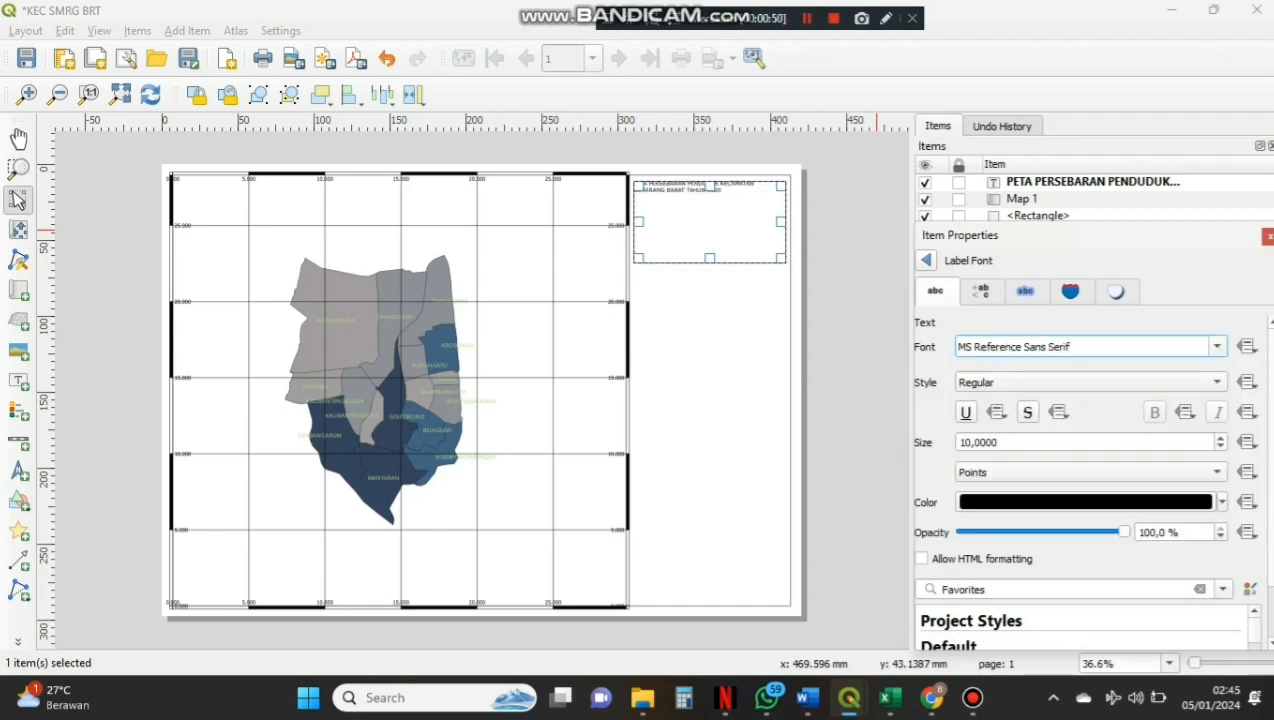
# Set the title label's font size to 24 points and return to the label's main properties
pyautogui.click(972, 442)
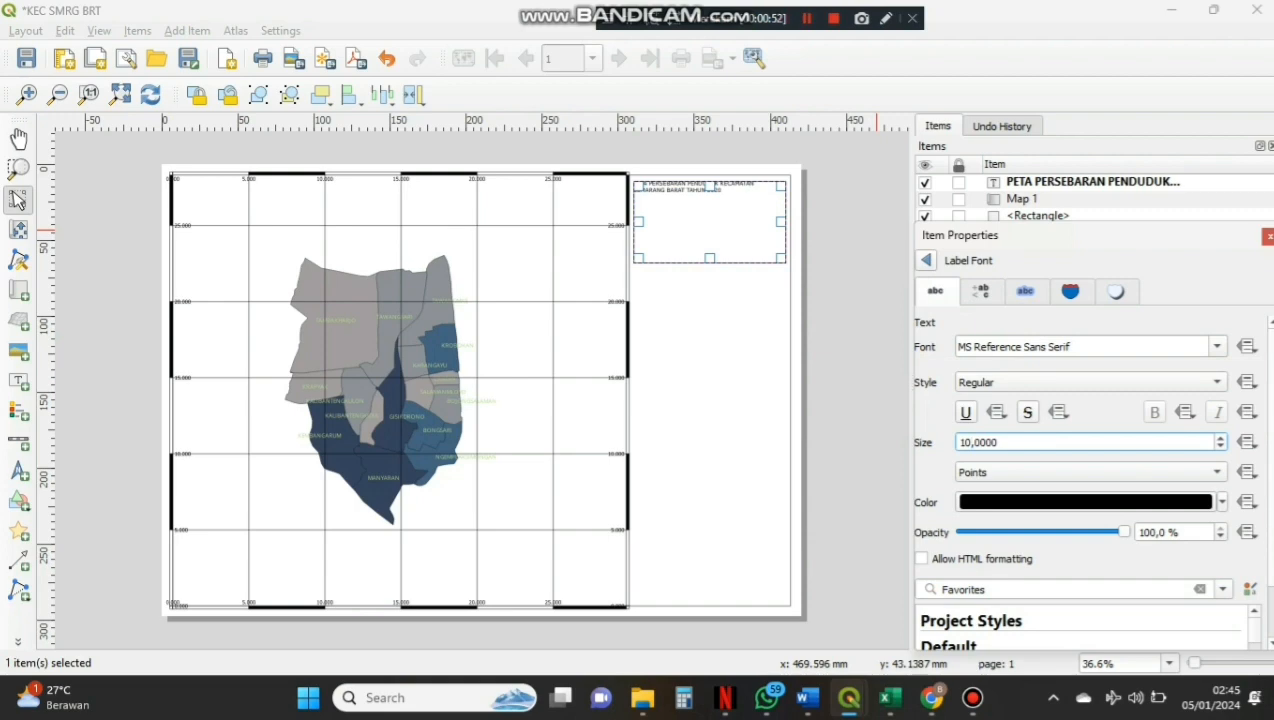
pyautogui.press('BackSpace')
pyautogui.press('BackSpace')
pyautogui.write('250')
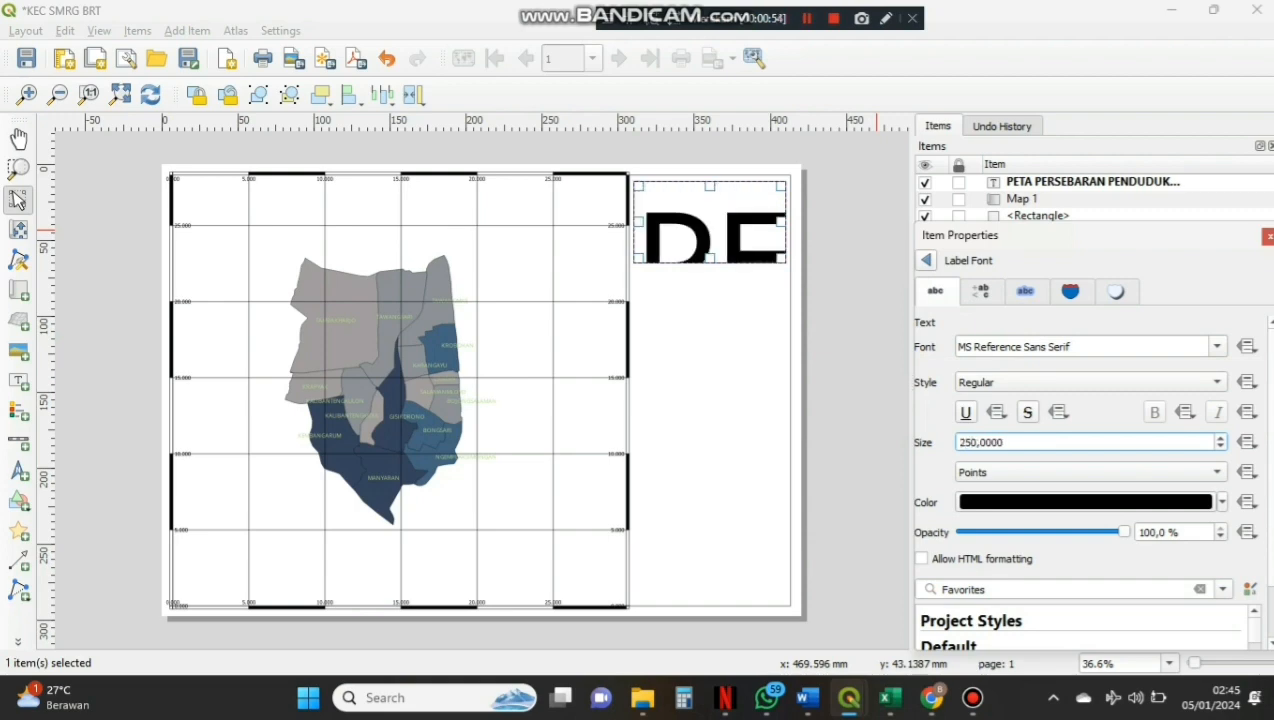
pyautogui.press('BackSpace')
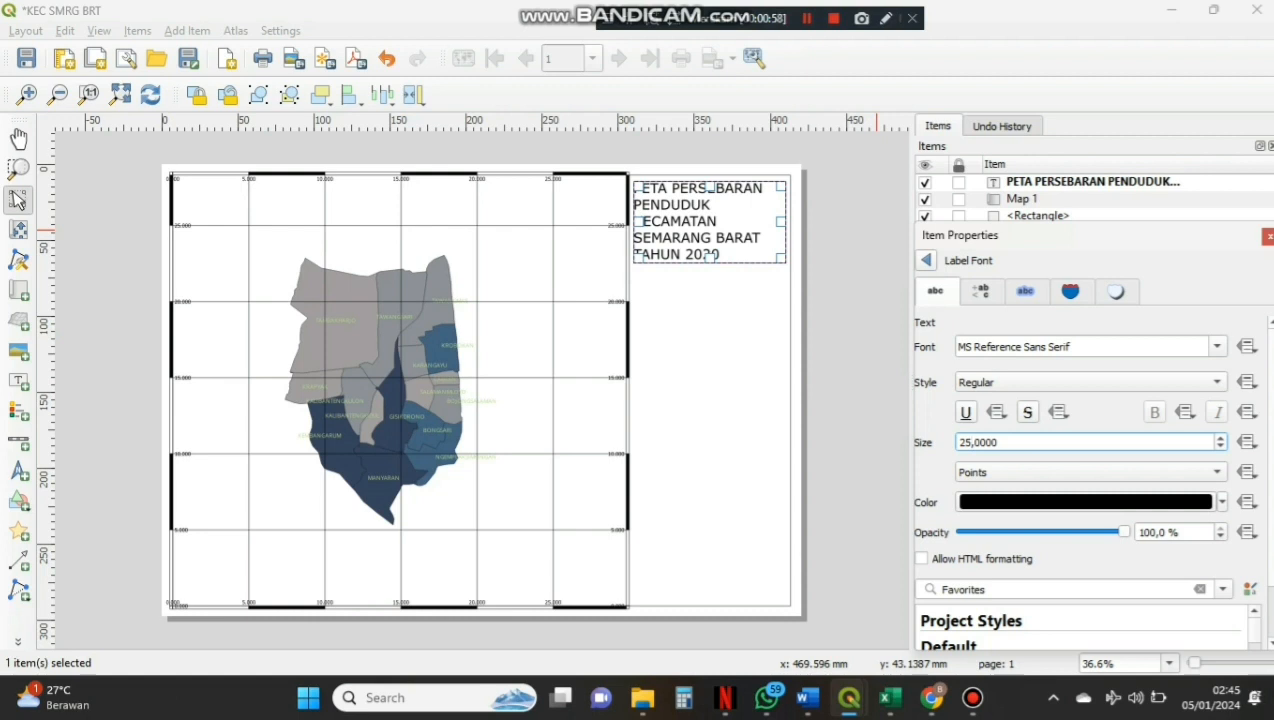
pyautogui.press('BackSpace')
pyautogui.write('3')
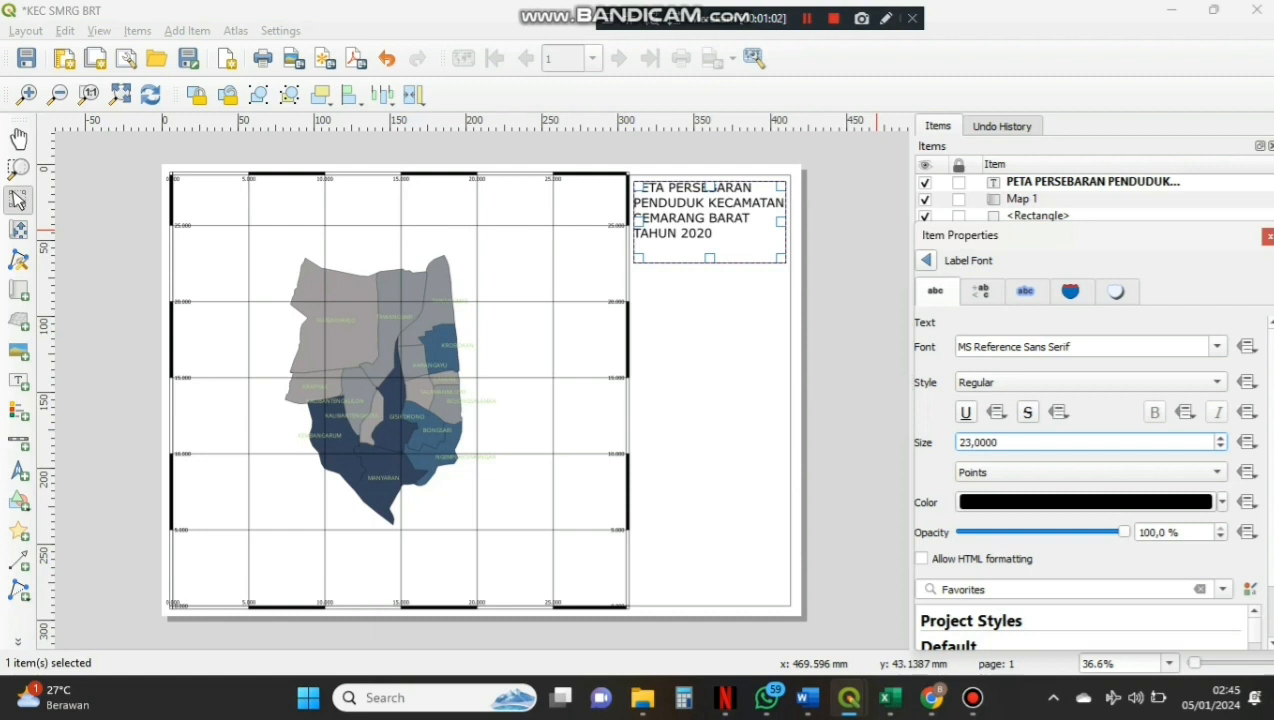
pyautogui.press('Down')
pyautogui.press('Down')
pyautogui.press('Up')
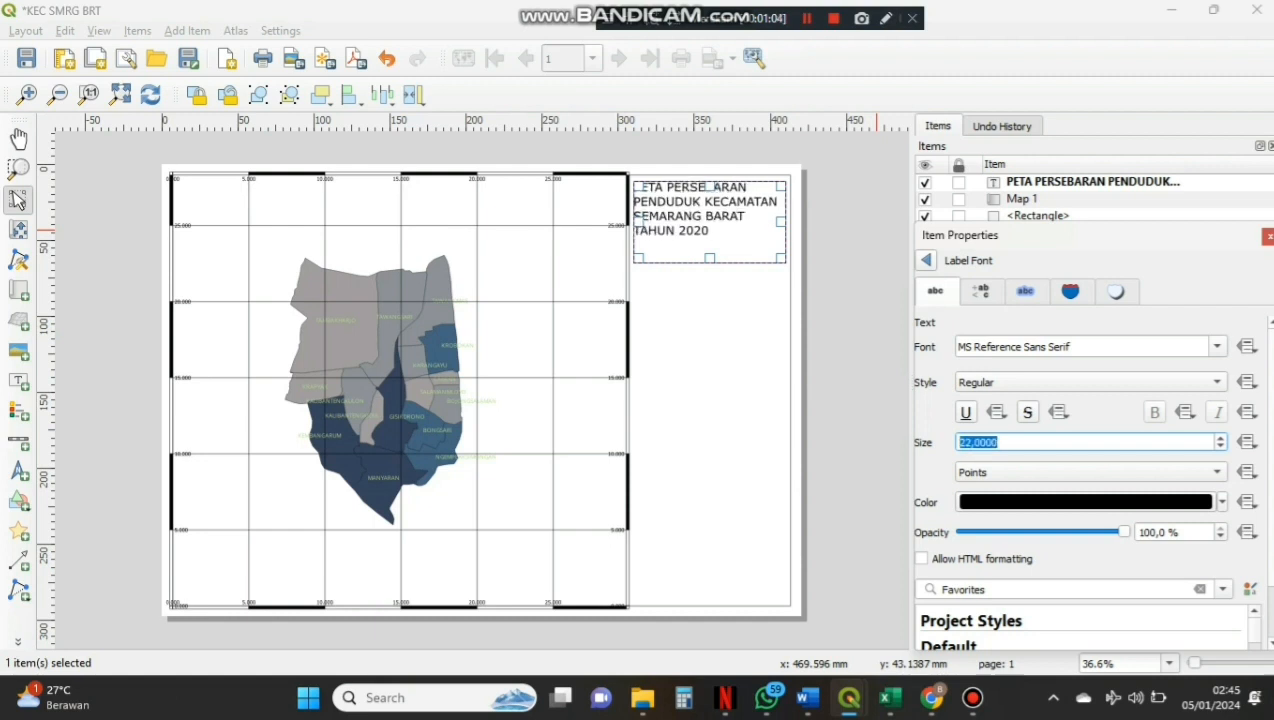
pyautogui.press('Up')
pyautogui.press('Up')
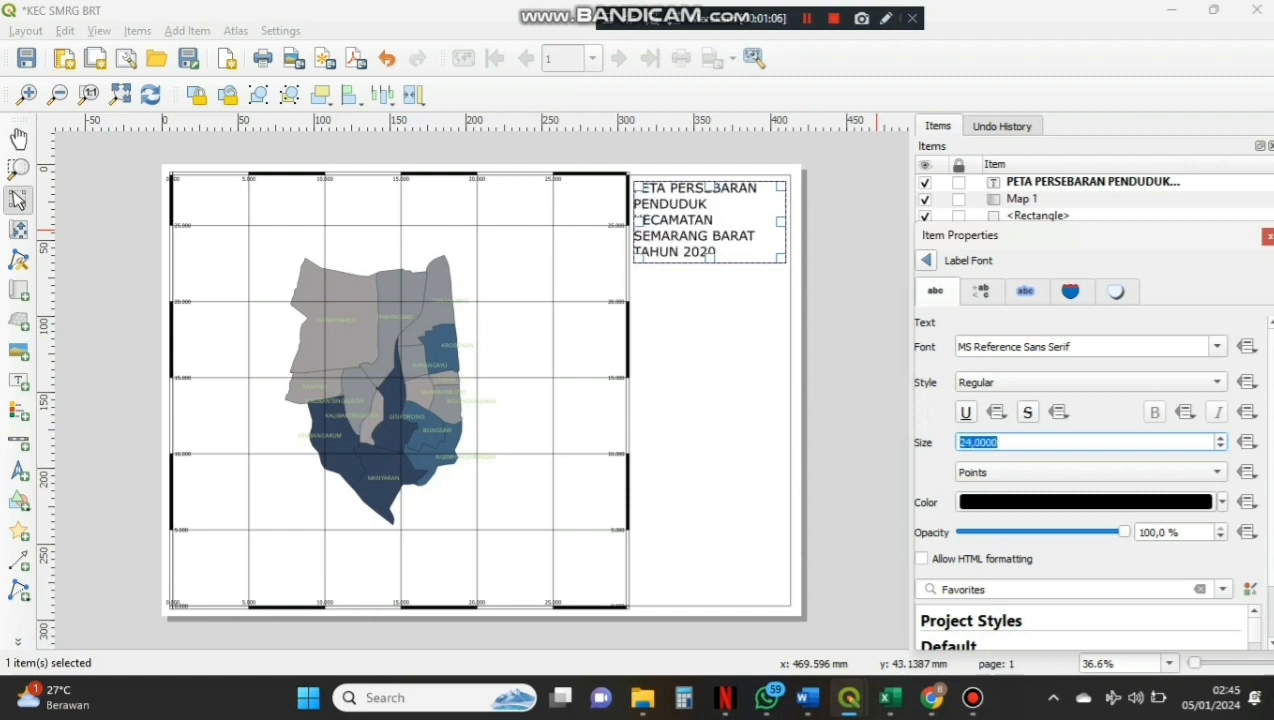
pyautogui.press('Tab')
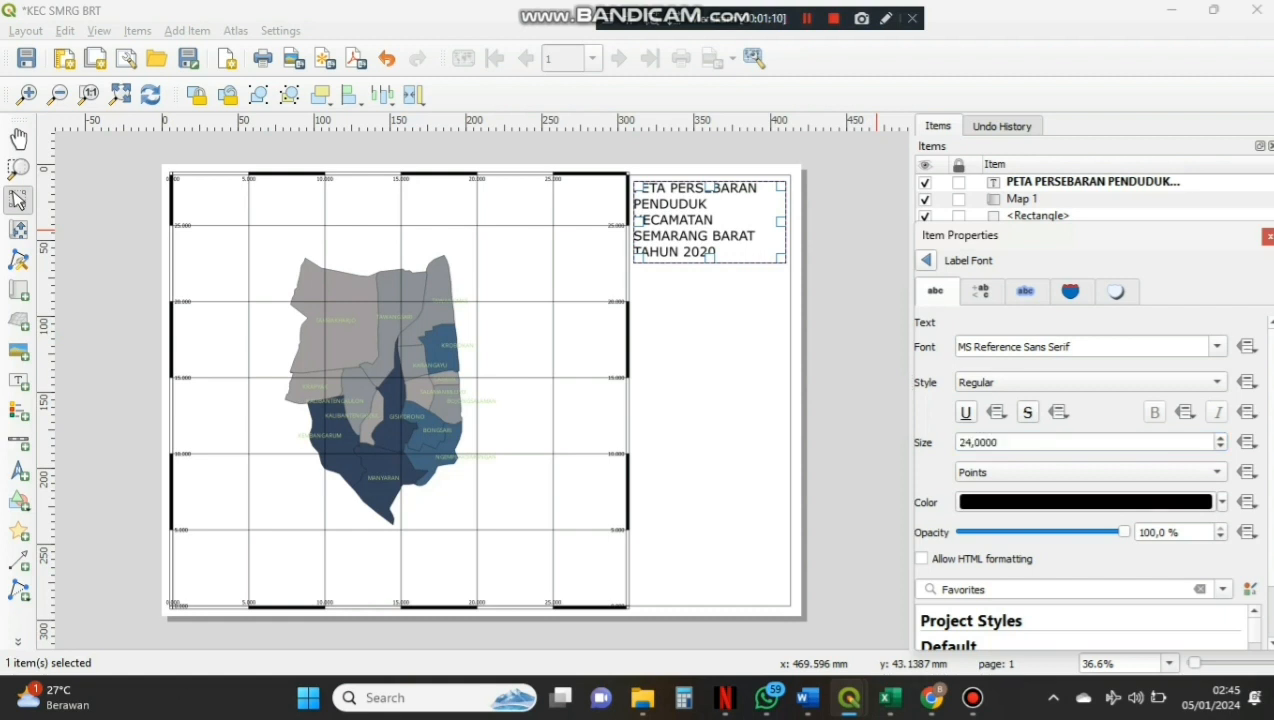
pyautogui.click(926, 260)
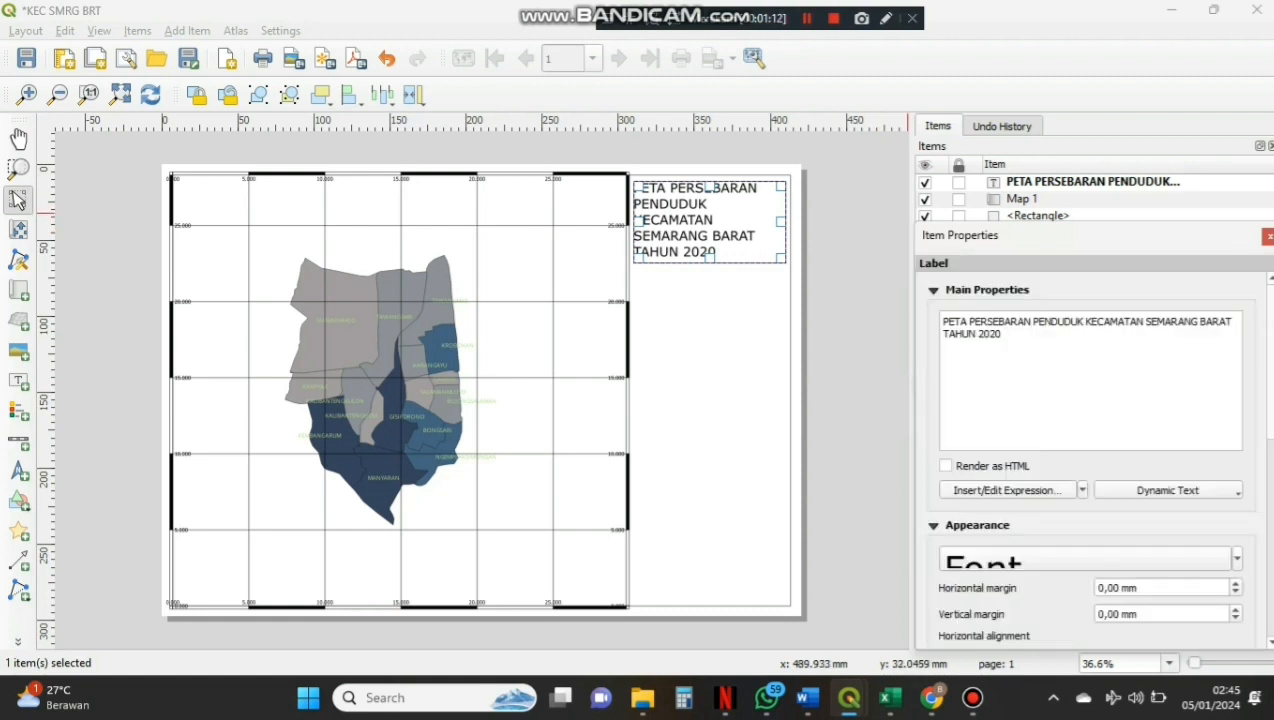
# Center the title text horizontally within its label
pyautogui.scroll(-3, 1090, 450)
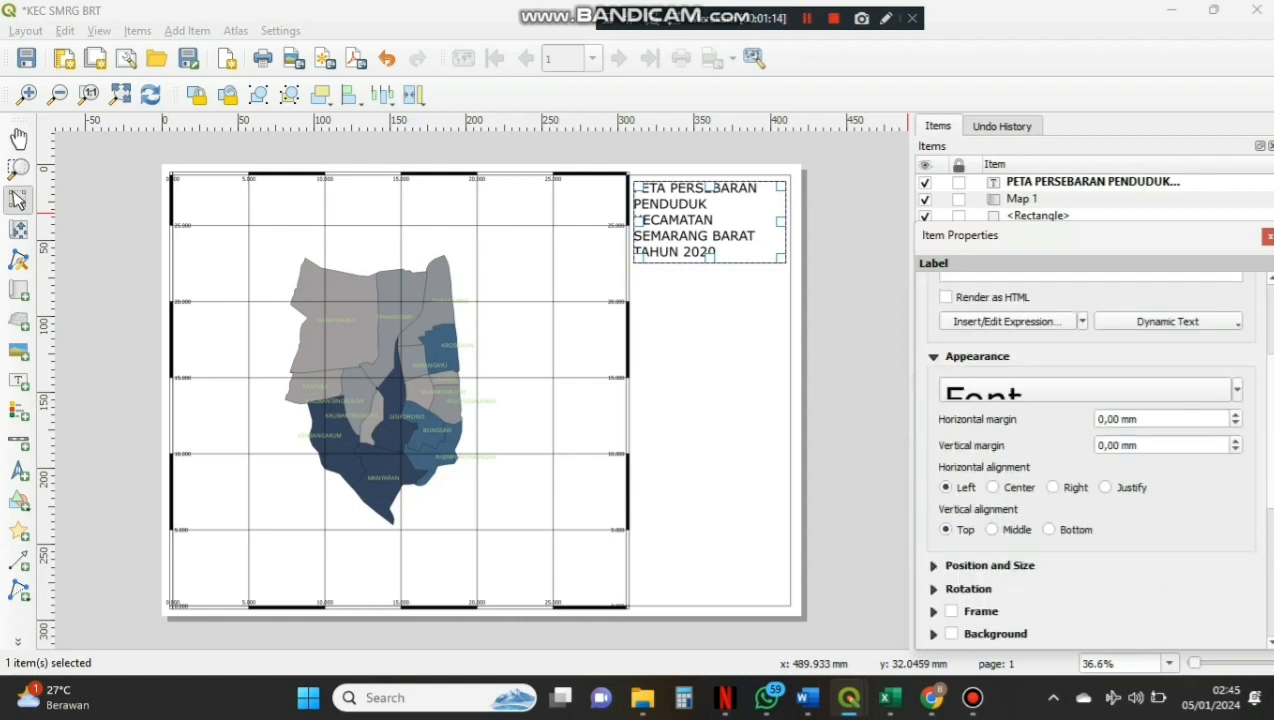
pyautogui.click(993, 488)
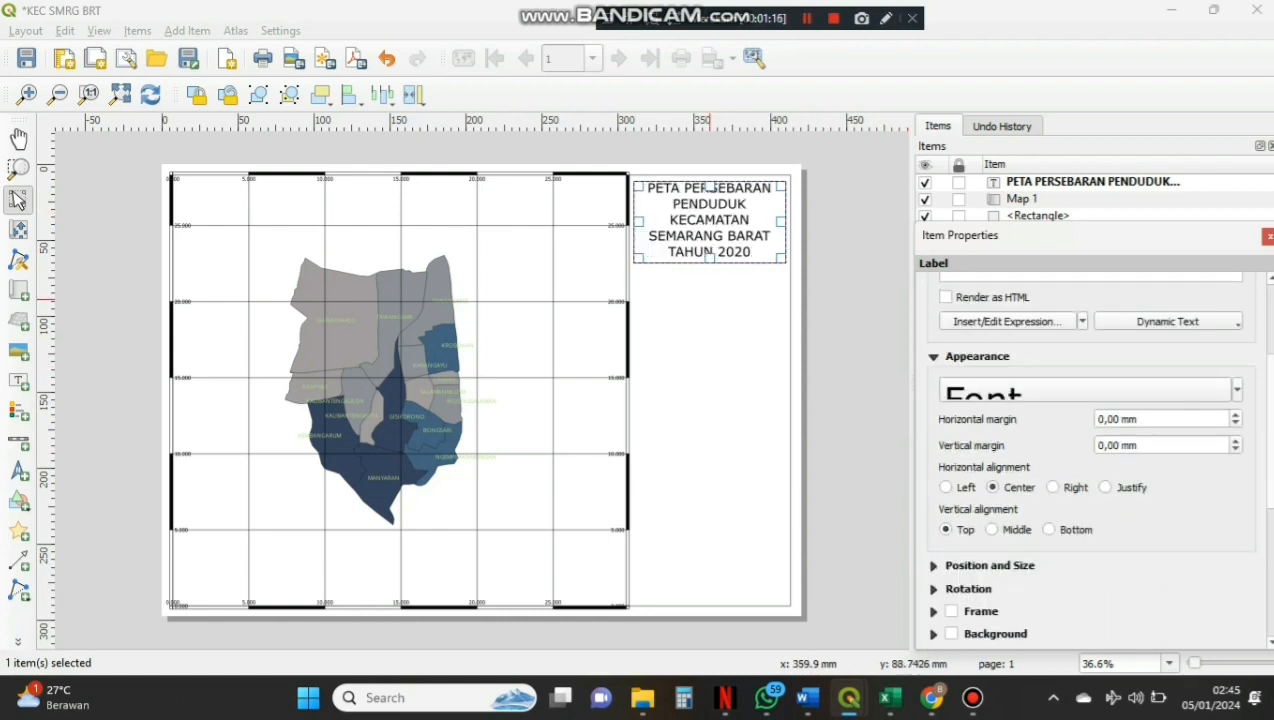
pyautogui.click(733, 280)
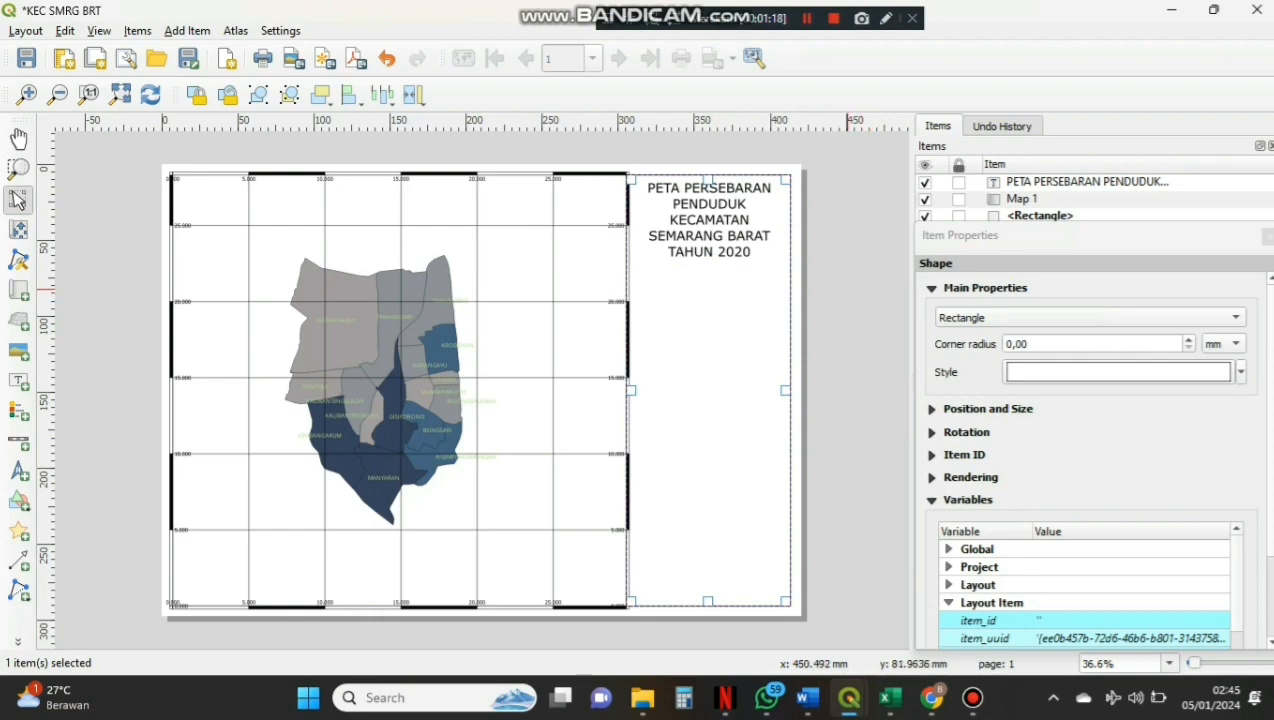
# Enable a frame around the title label and deselect it
pyautogui.click(728, 231)
pyautogui.scroll(-1, 1085, 450)
pyautogui.scroll(-5, 1085, 460)
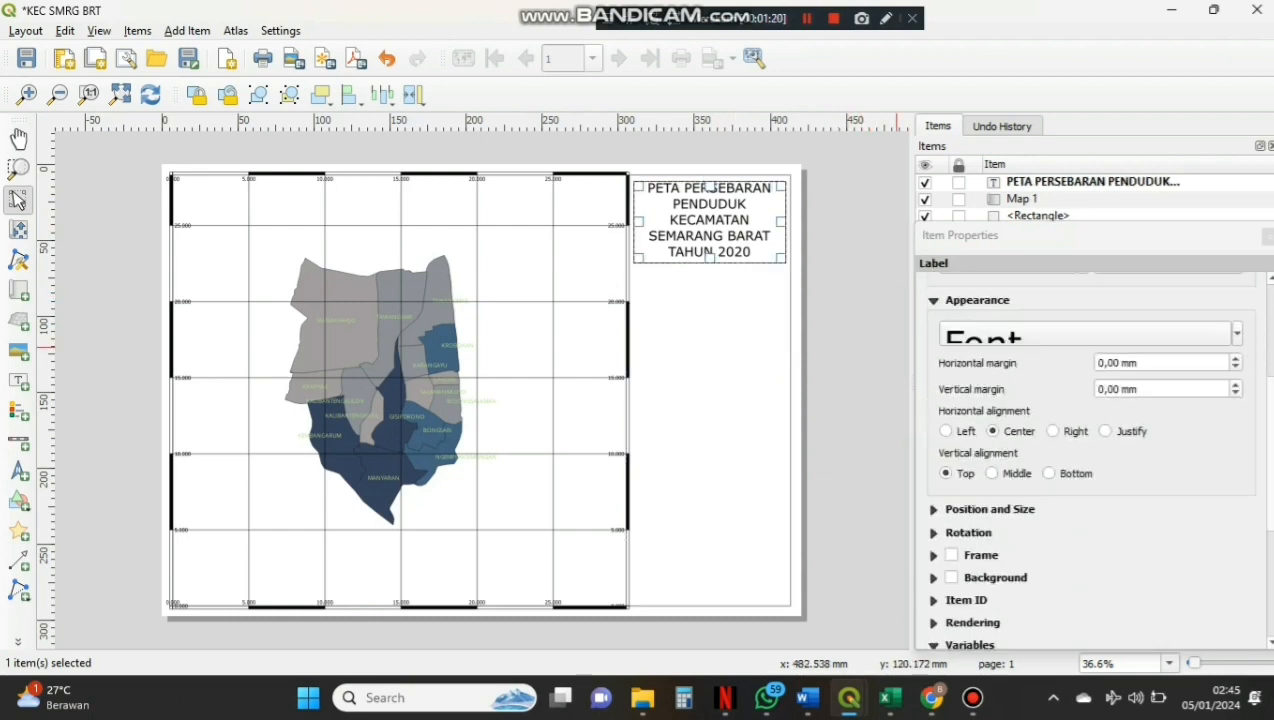
pyautogui.click(951, 442)
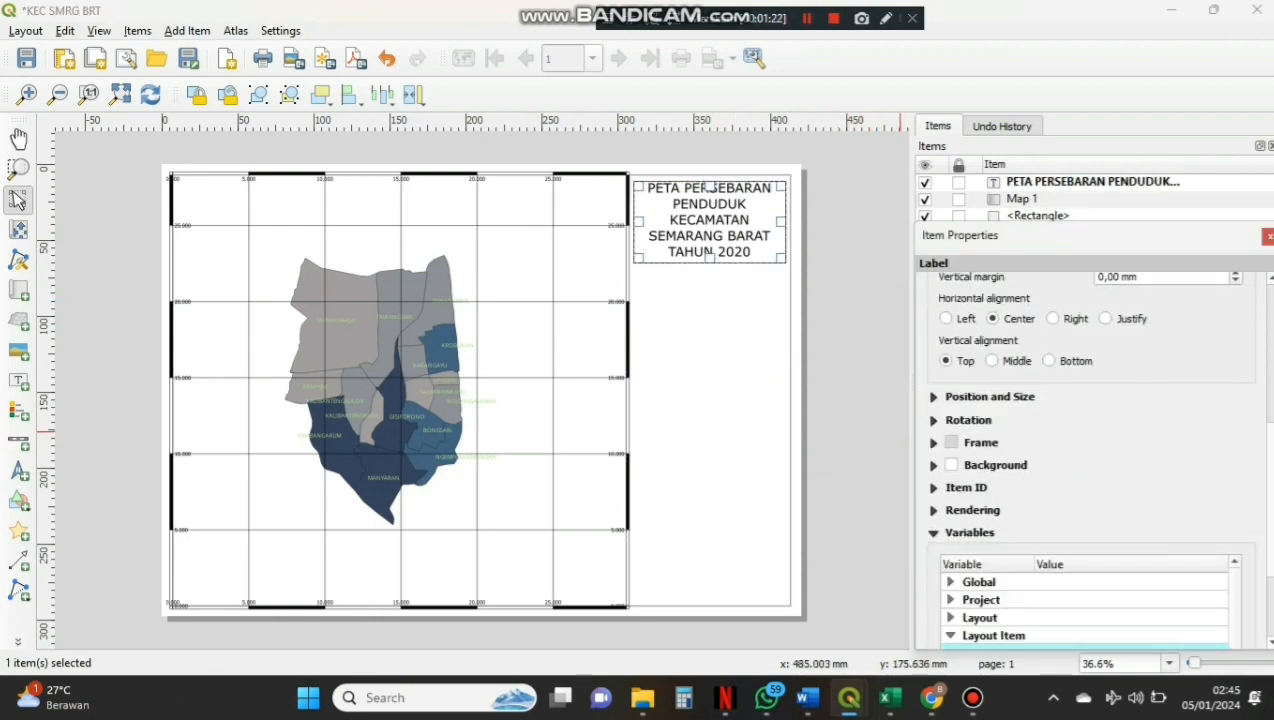
pyautogui.click(847, 268)
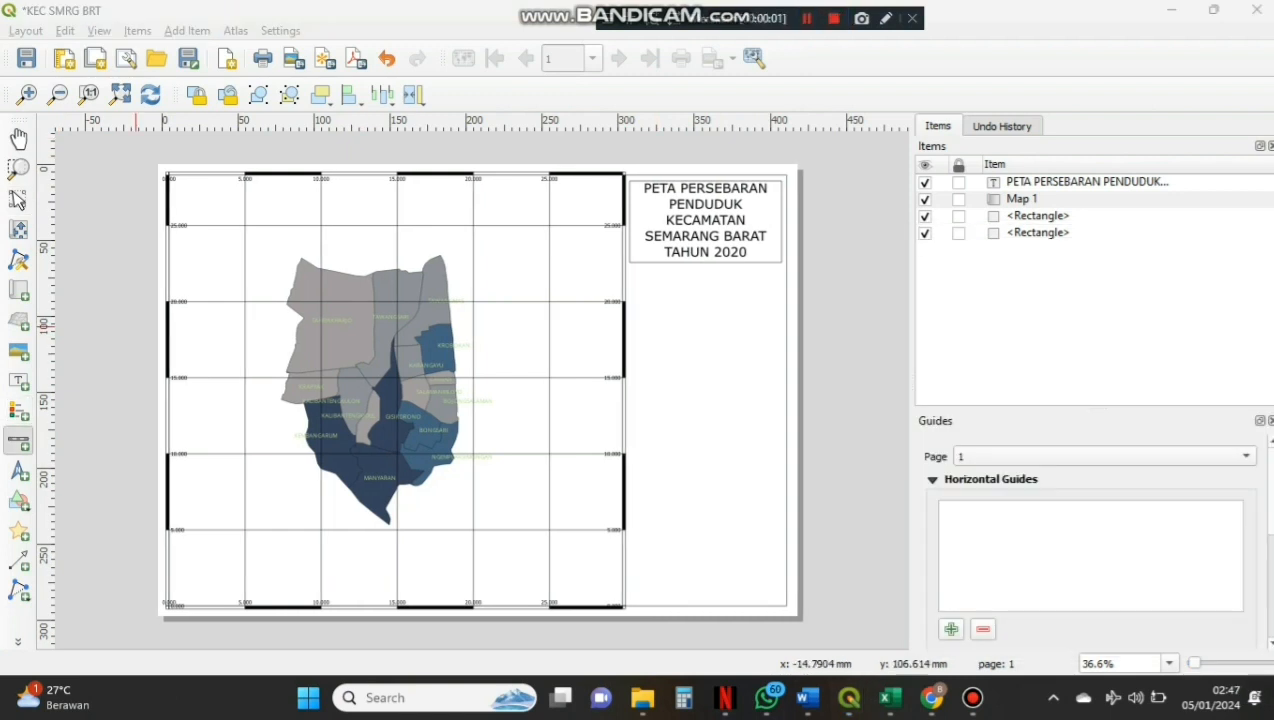
# Add a scale bar just below the title label and set its style to Numeric
pyautogui.click(18, 440)
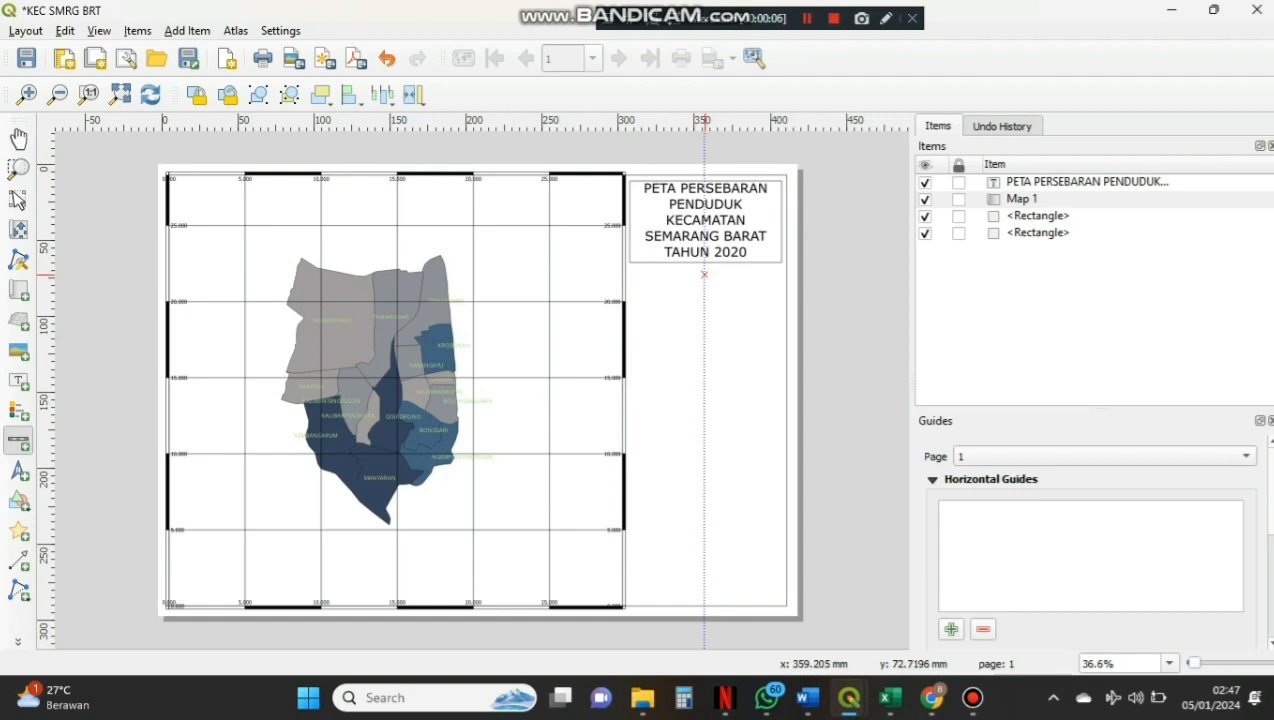
pyautogui.moveTo(705, 274); pyautogui.dragTo(782, 284)
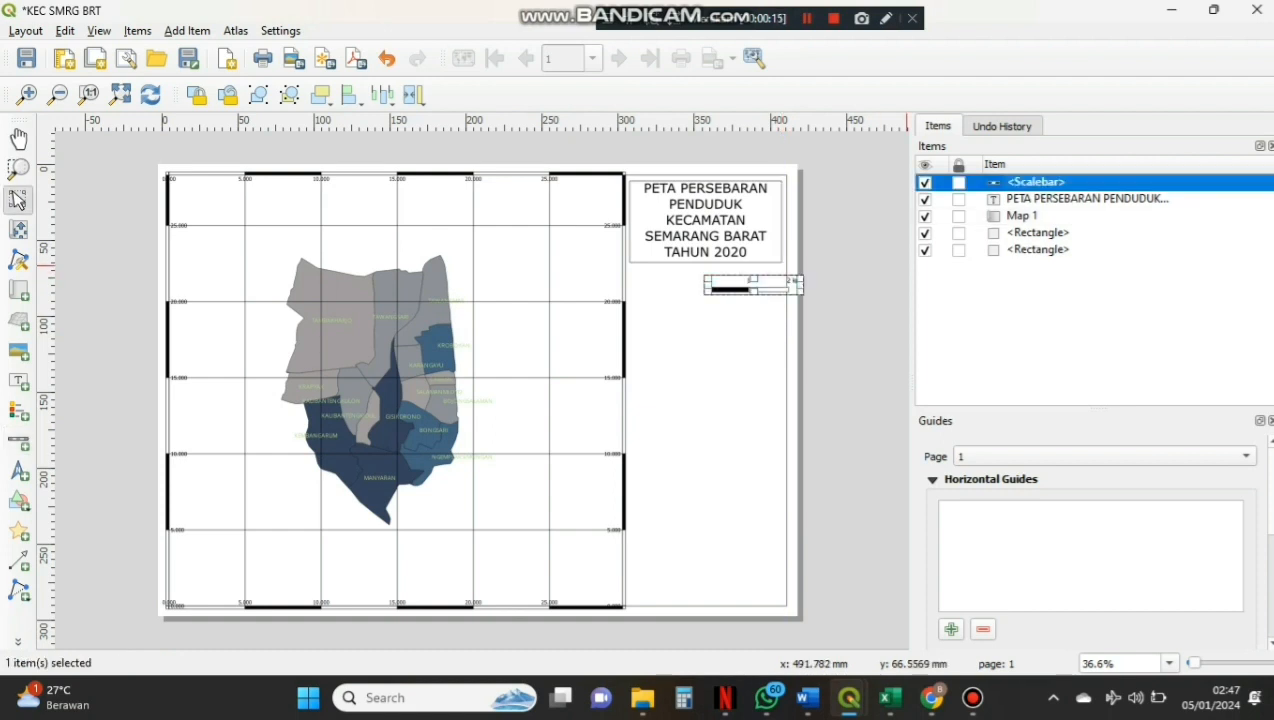
pyautogui.rightClick(1050, 176)
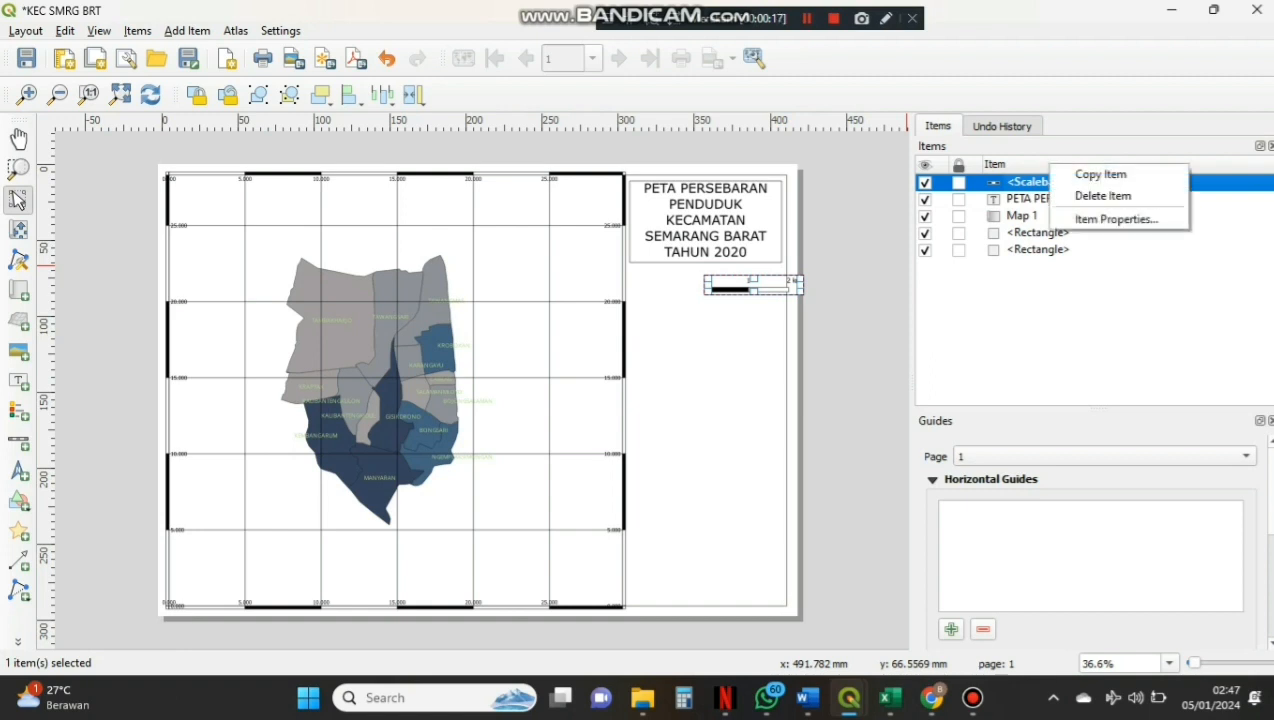
pyautogui.click(1116, 219)
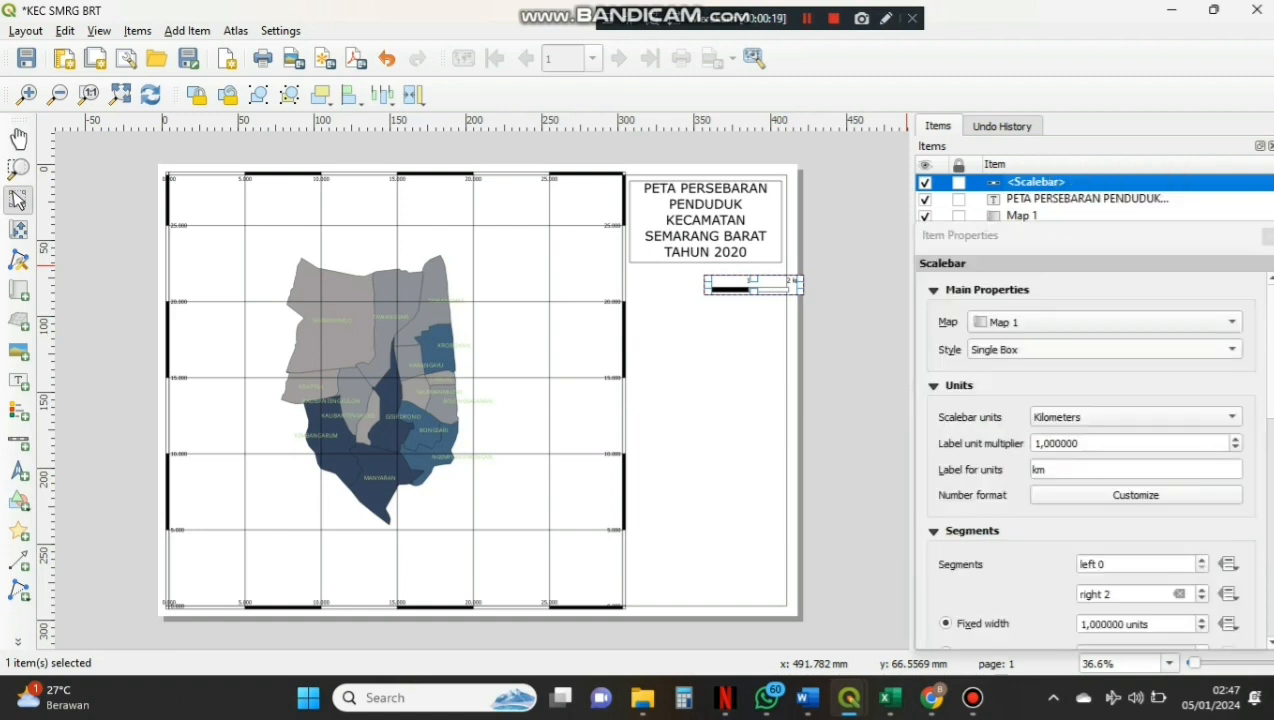
pyautogui.click(1104, 350)
pyautogui.click(1100, 486)
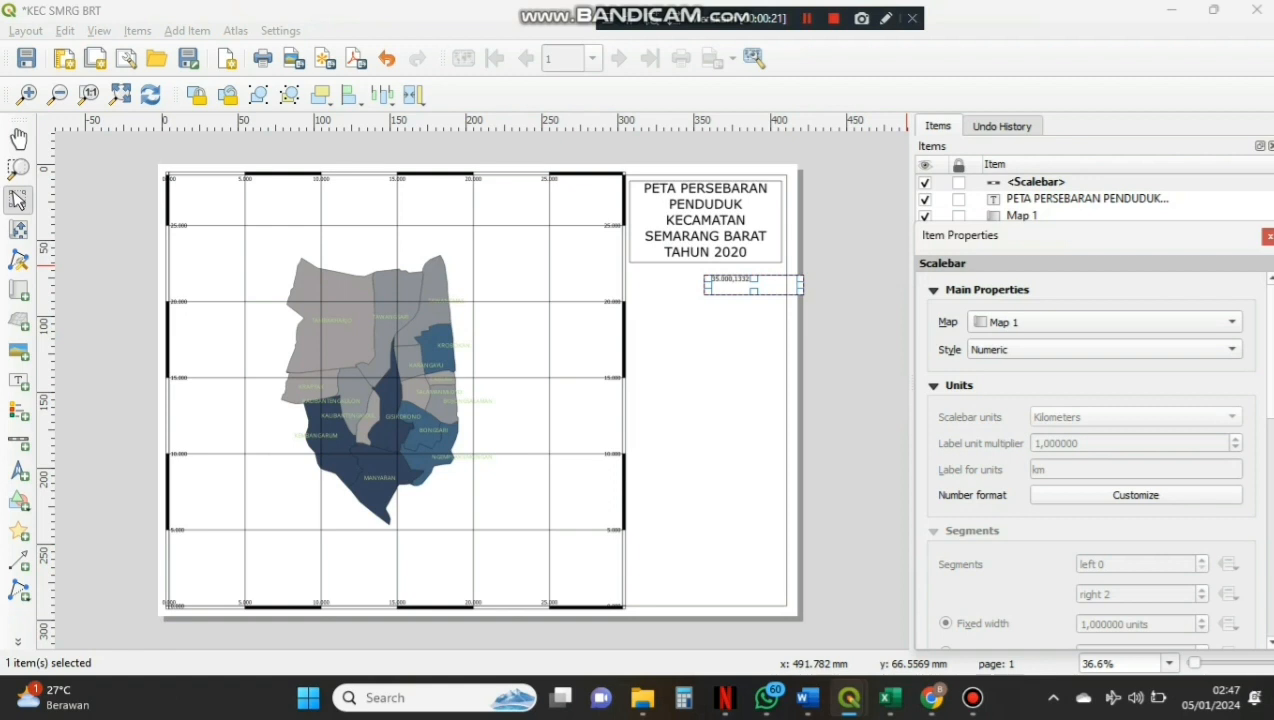
# Customize the numeric scale bar's number format so it rounds to 0 decimal places
pyautogui.scroll(-10, 1090, 450)
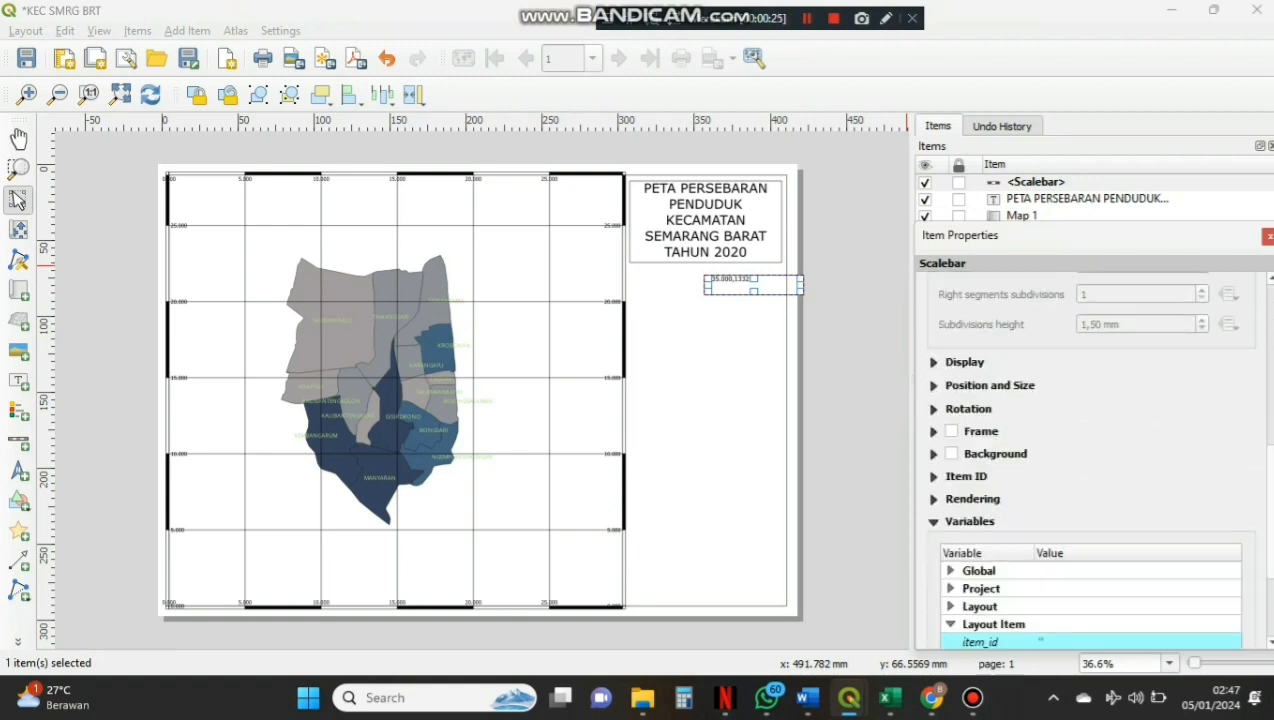
pyautogui.scroll(10, 1090, 450)
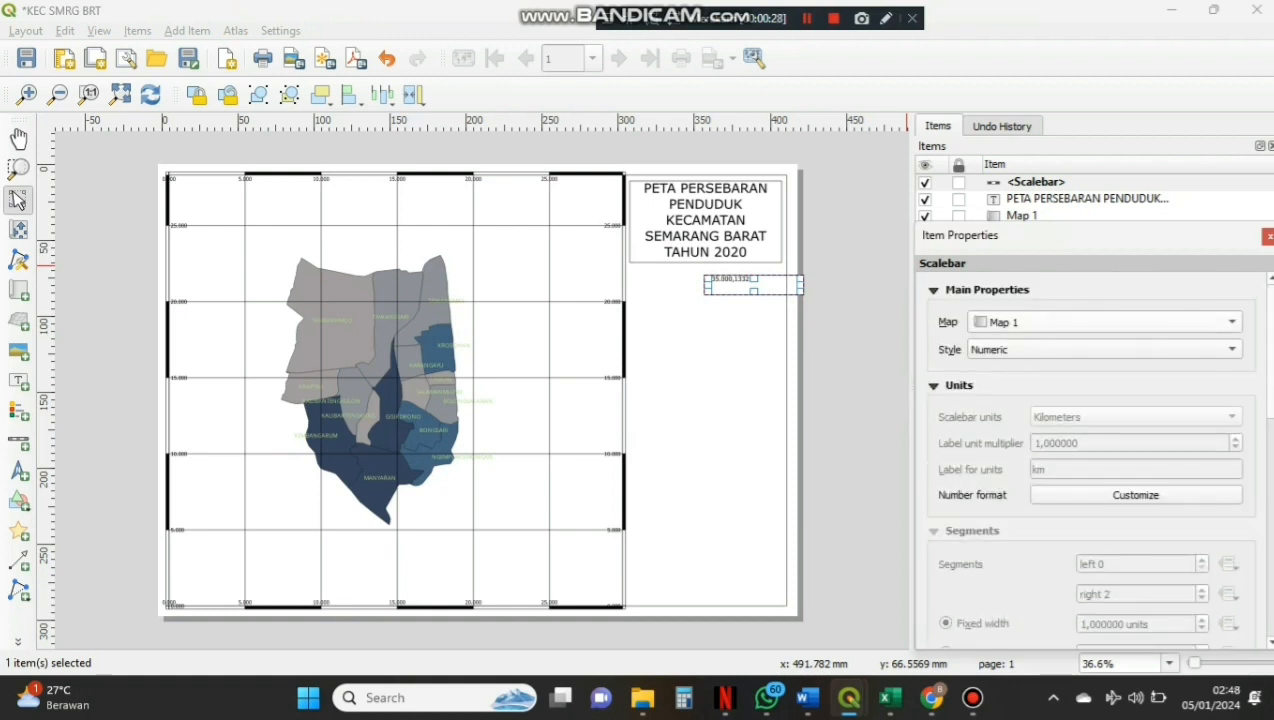
pyautogui.click(1022, 215)
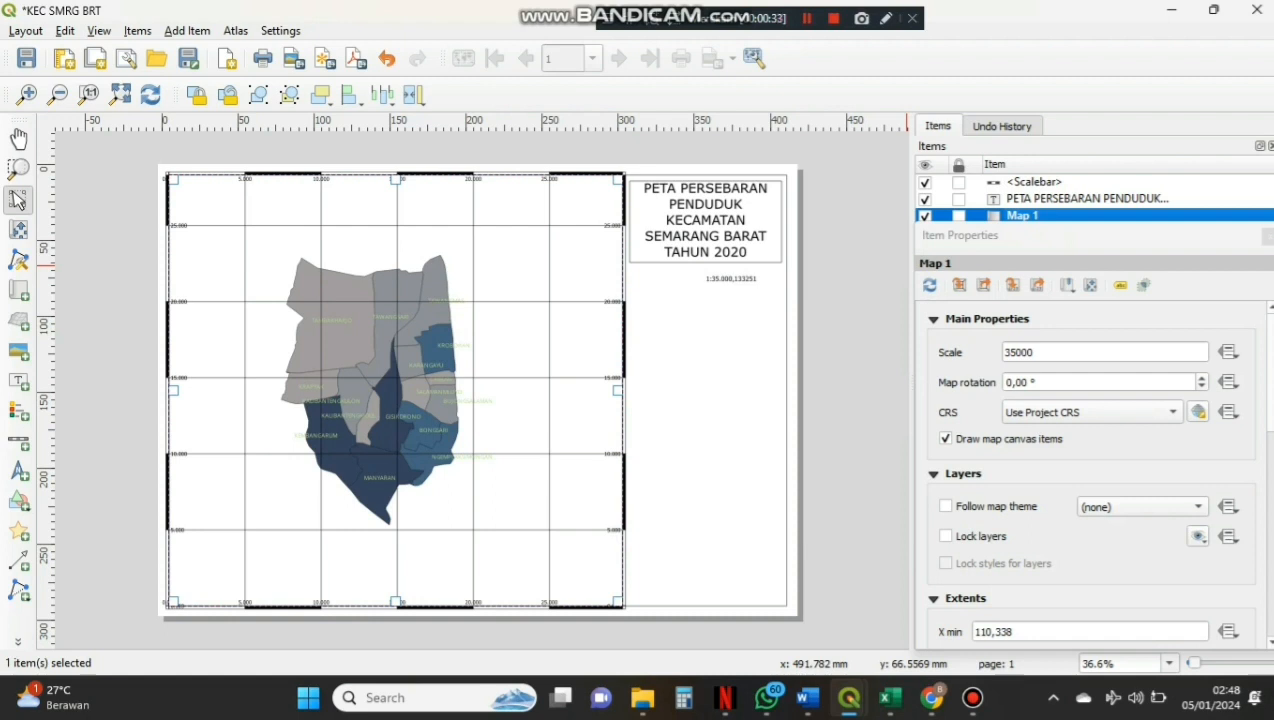
pyautogui.click(1036, 182)
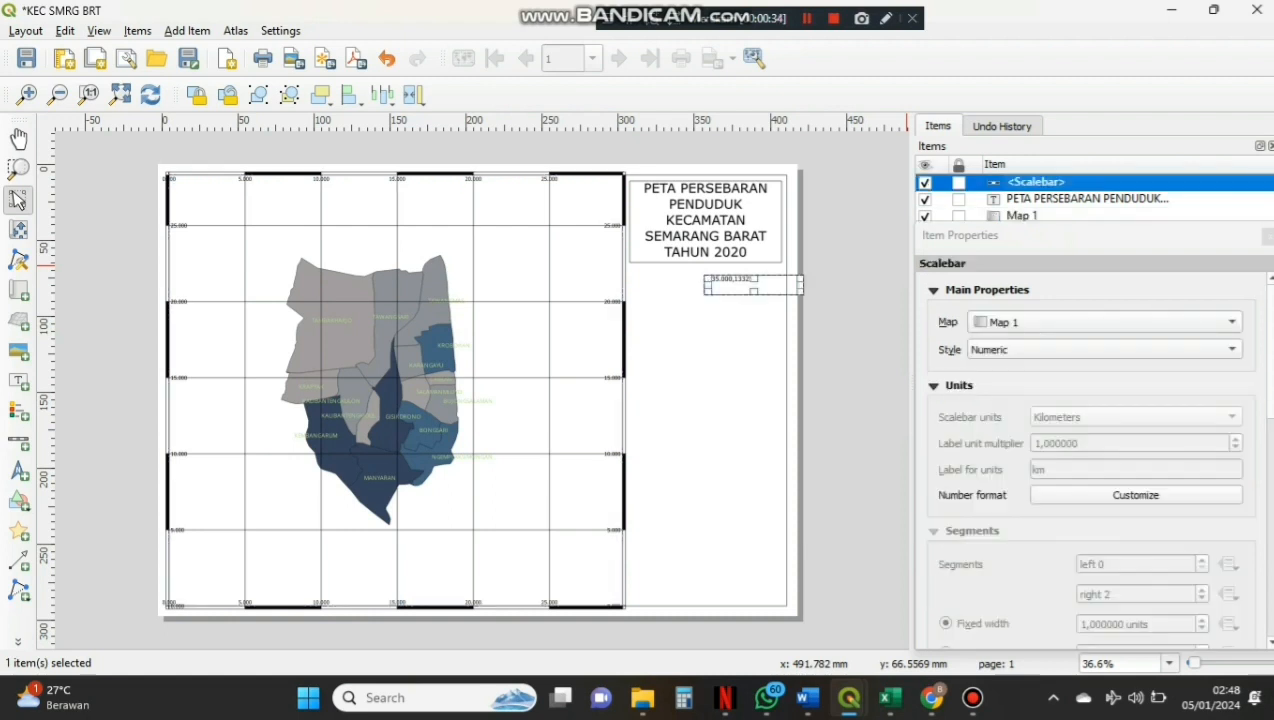
pyautogui.scroll(-4, 1090, 450)
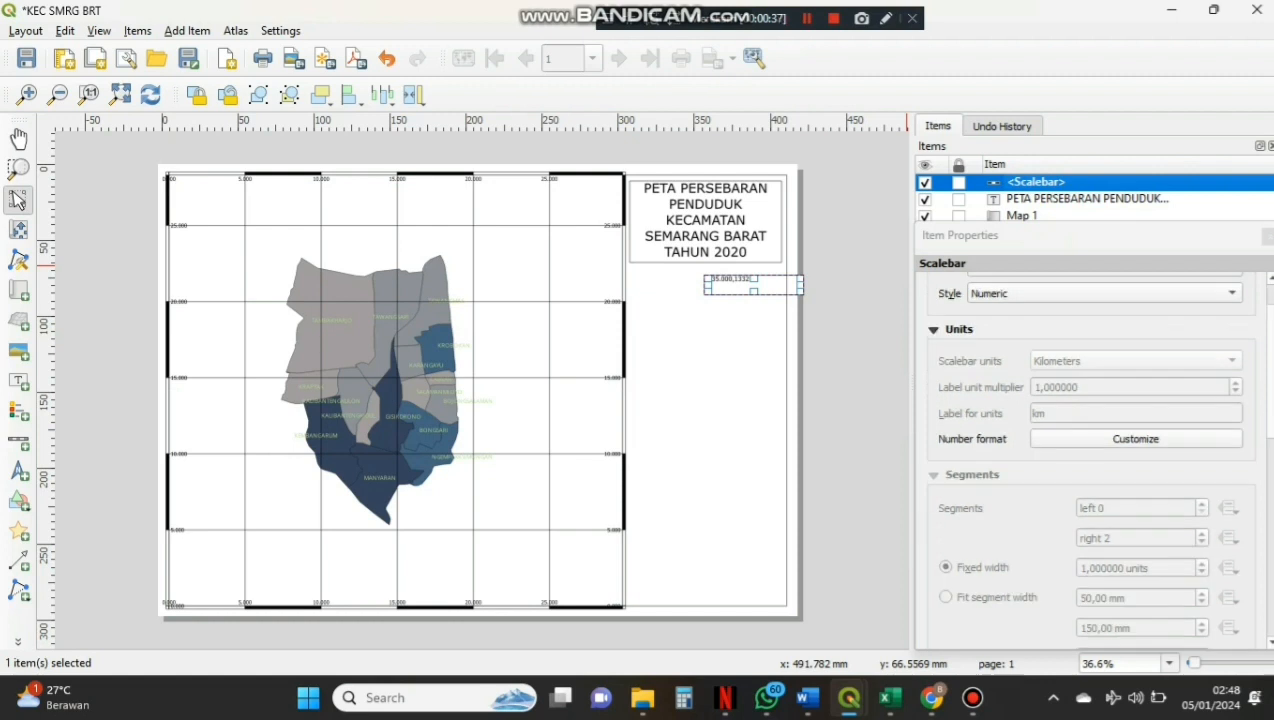
pyautogui.scroll(-3, 1090, 450)
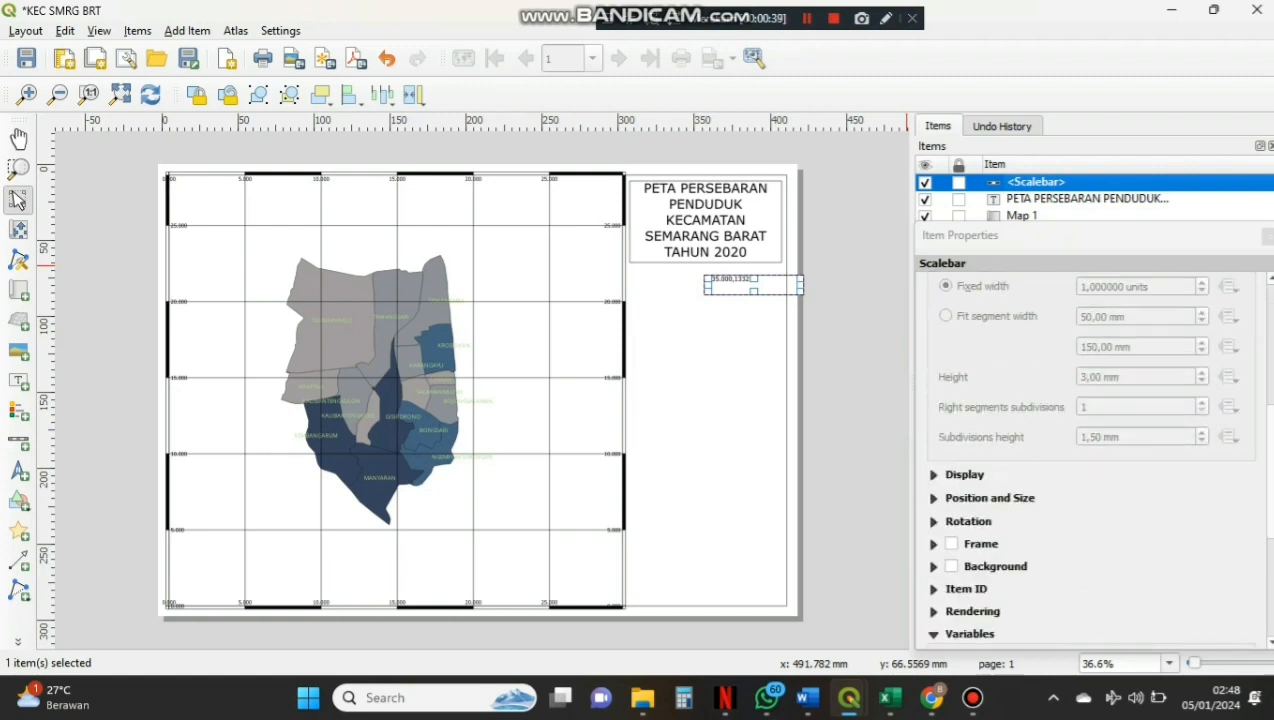
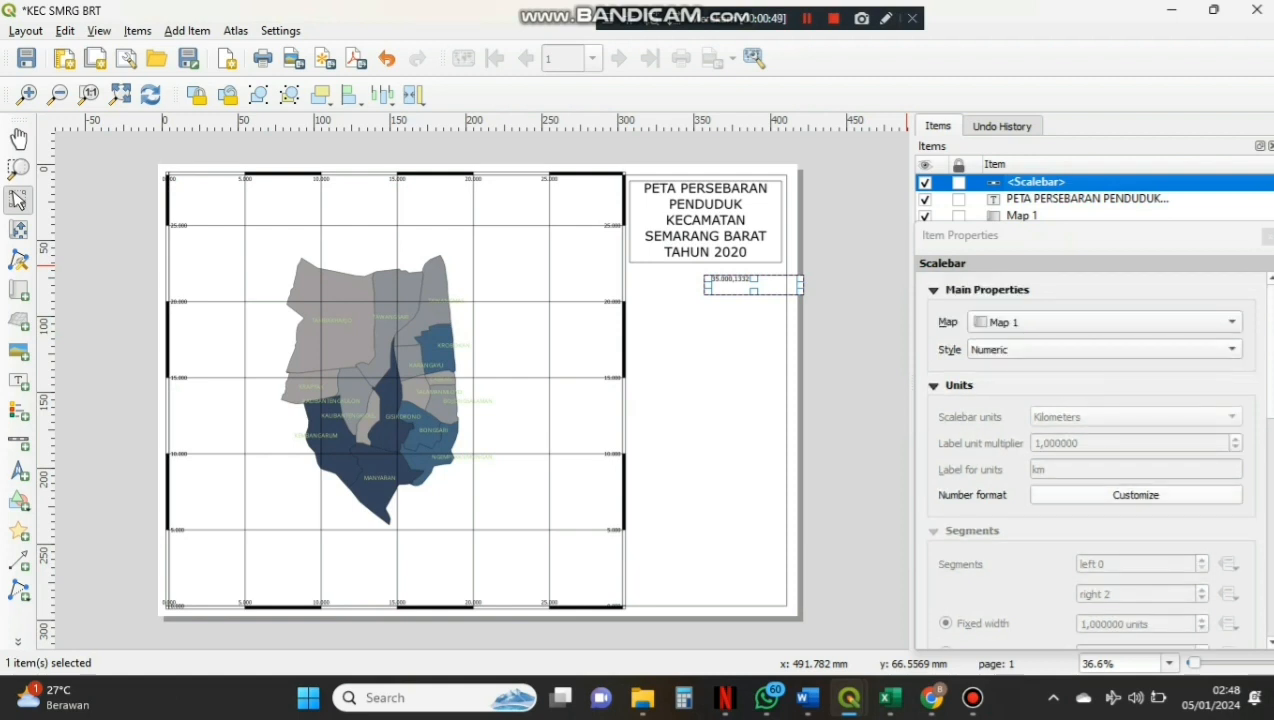
pyautogui.click(1136, 494)
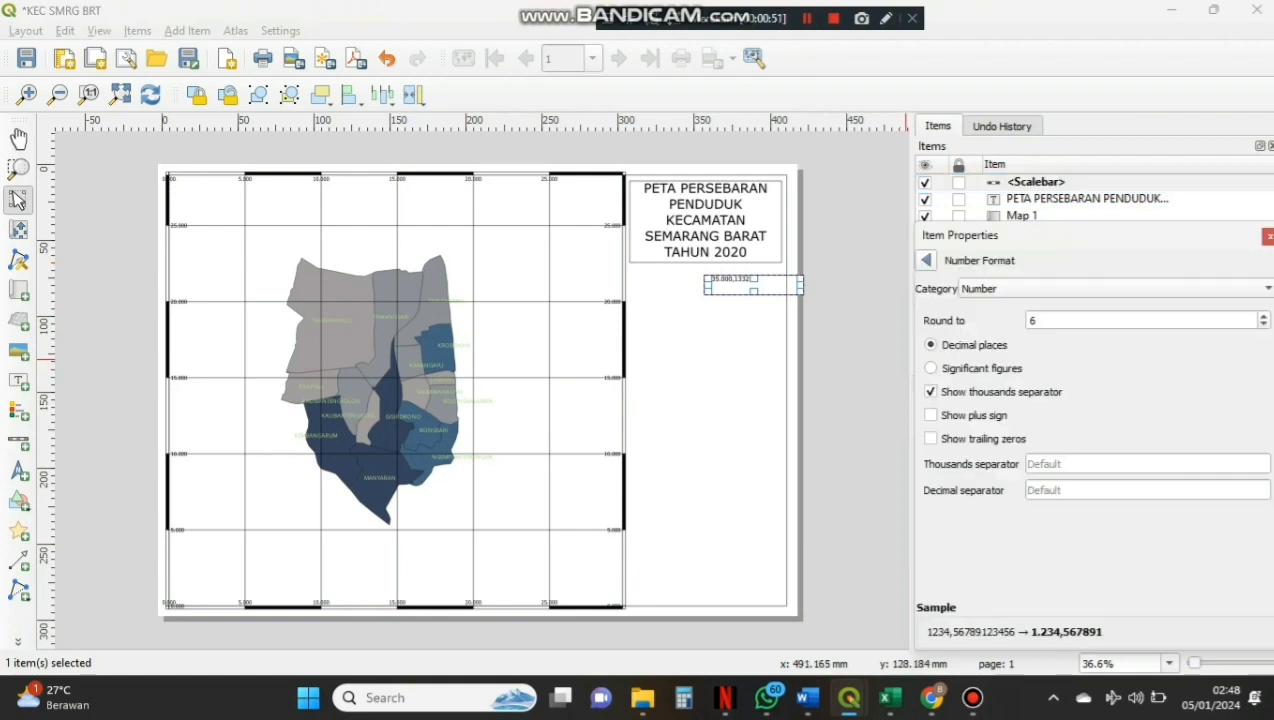
pyautogui.click(1263, 325)
pyautogui.click(1263, 325)
pyautogui.click(1263, 325)
pyautogui.click(1263, 325)
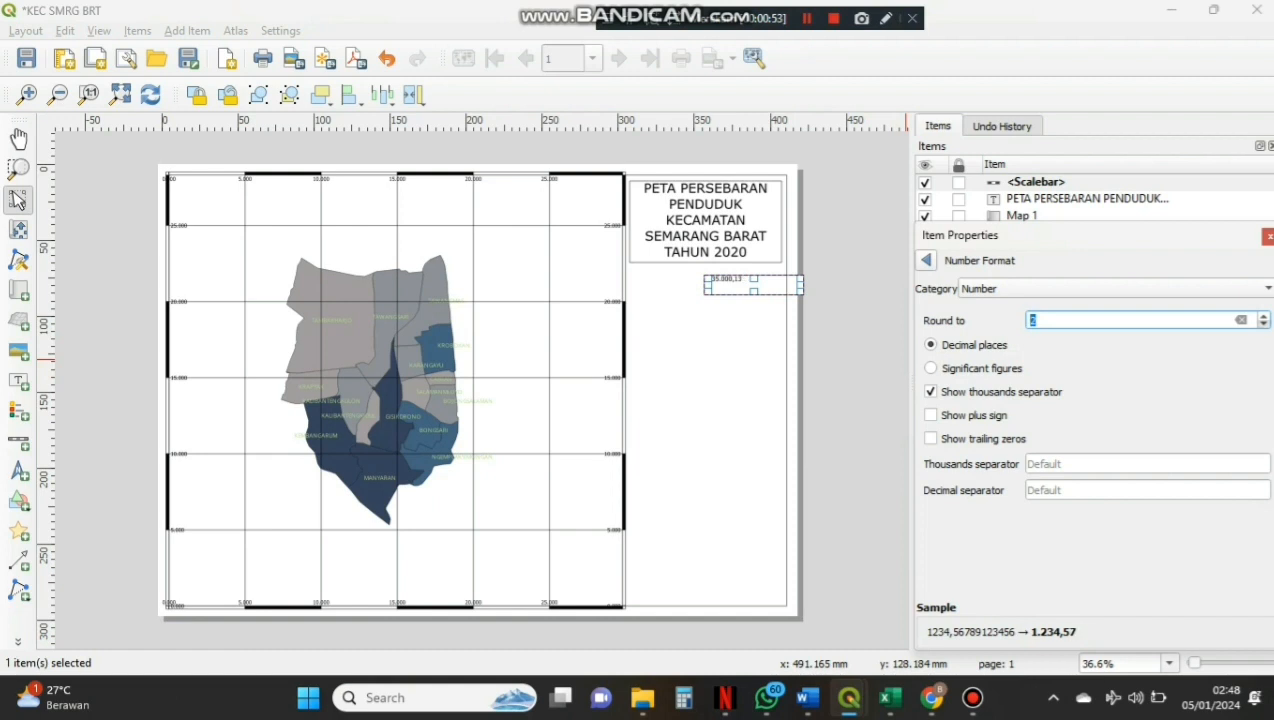
pyautogui.click(1263, 325)
pyautogui.click(1263, 325)
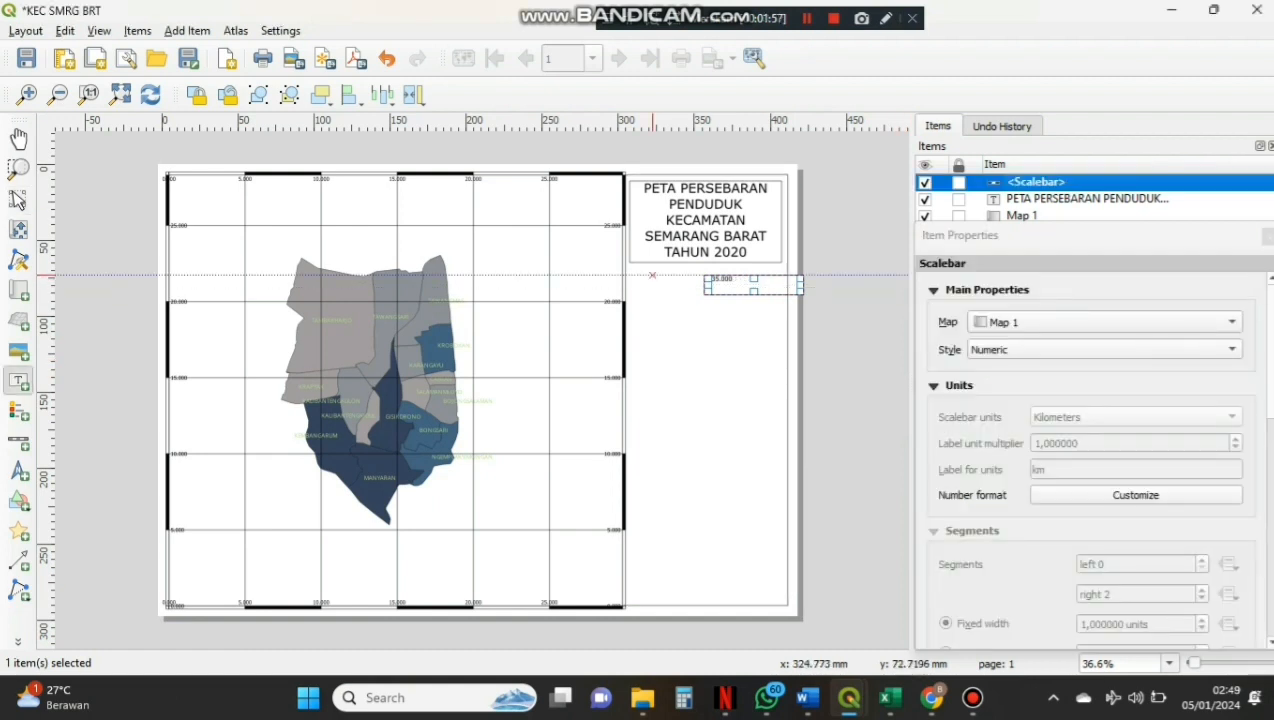
# Add a text label just before the numeric scale below the title and replace its placeholder text with "Skala"
pyautogui.moveTo(652, 275); pyautogui.dragTo(705, 291)
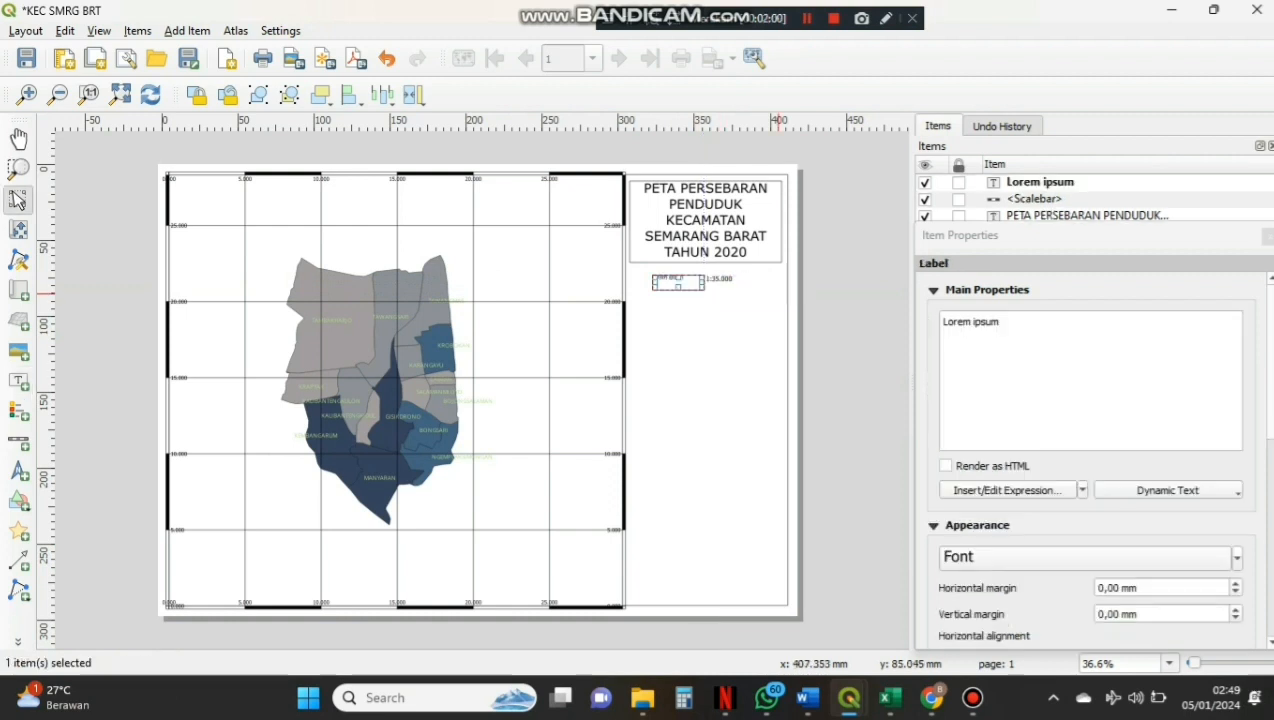
pyautogui.press('BackSpace')
pyautogui.press('BackSpace')
pyautogui.press('BackSpace')
pyautogui.press('BackSpace')
pyautogui.press('BackSpace')
pyautogui.press('BackSpace')
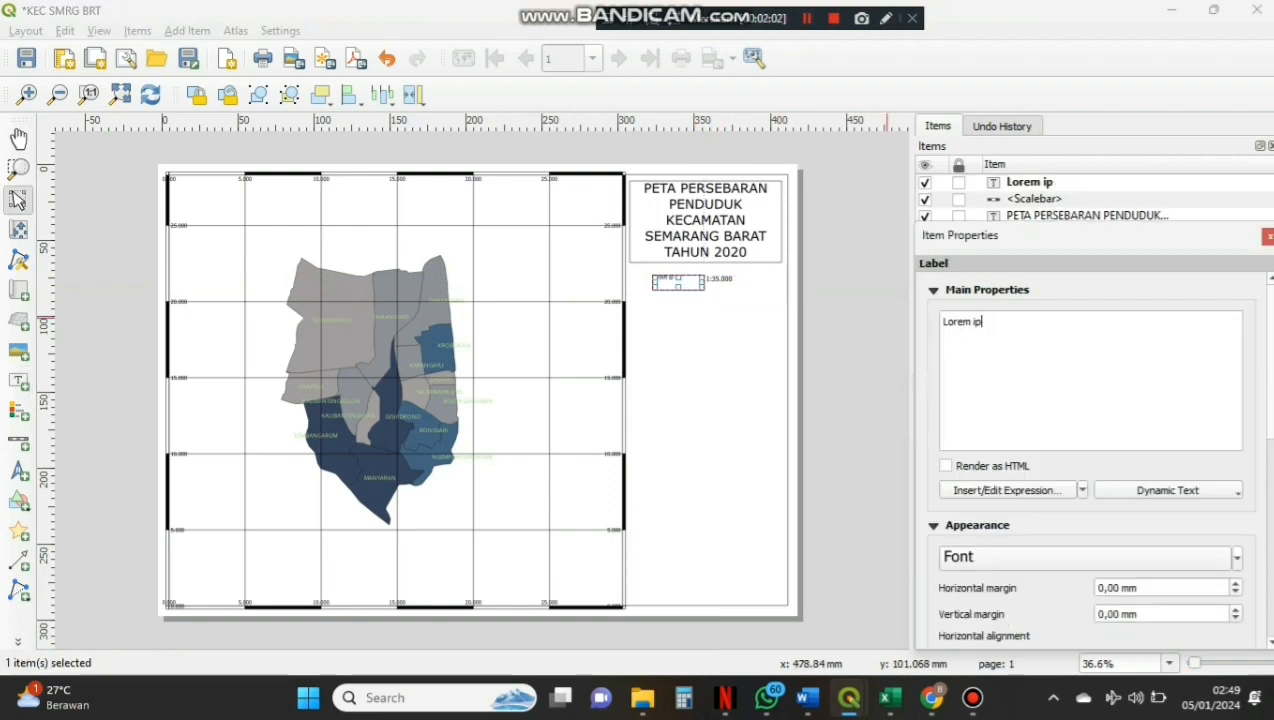
pyautogui.press('BackSpace')
pyautogui.press('BackSpace')
pyautogui.press('BackSpace')
pyautogui.write('SKALA')
pyautogui.press('BackSpace')
pyautogui.press('BackSpace')
pyautogui.press('BackSpace')
pyautogui.press('BackSpace')
pyautogui.press('BackSpace')
pyautogui.press('BackSpace')
pyautogui.press('BackSpace')
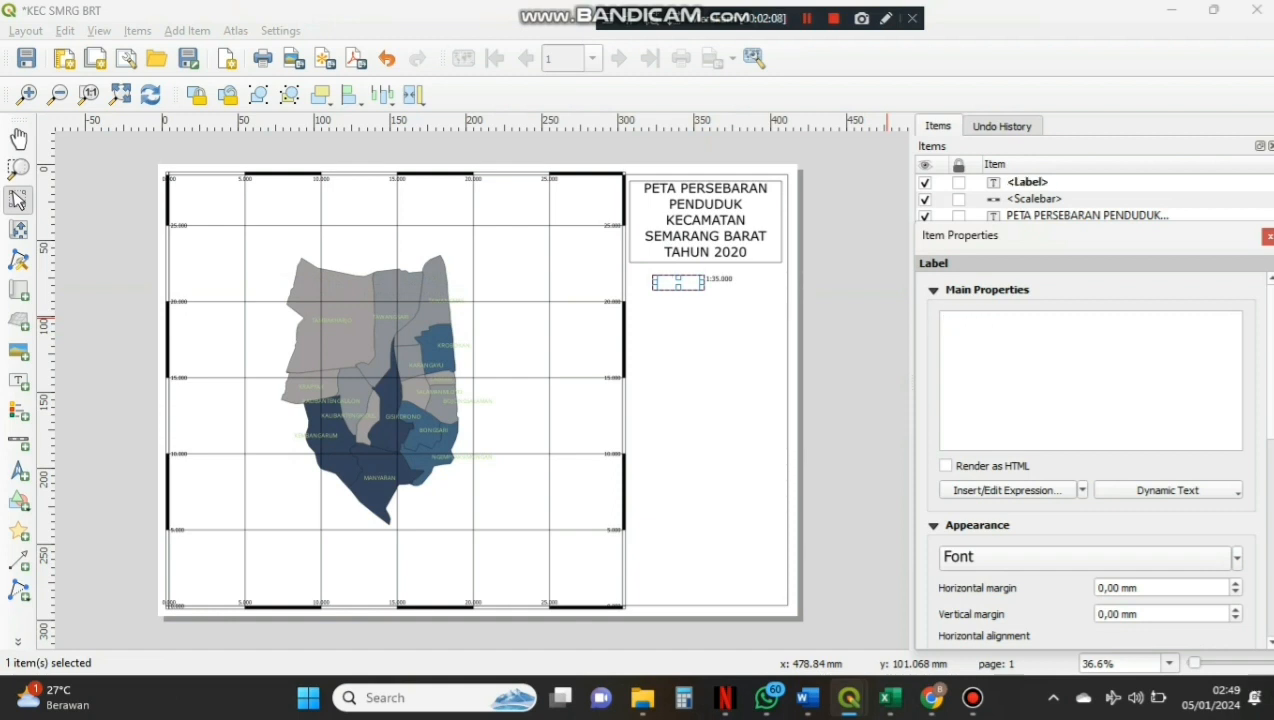
pyautogui.write('Skala')
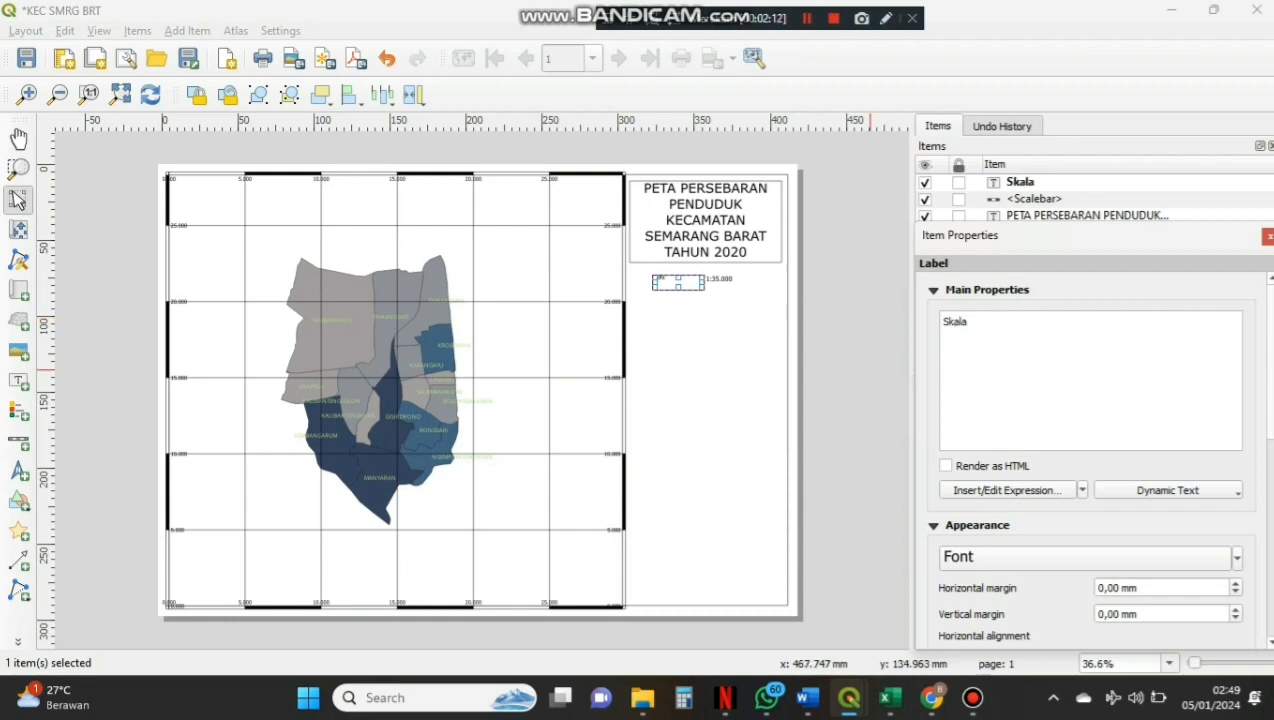
# Change the Skala label's font to MS Reference Sans Serif
pyautogui.scroll(-2, 1090, 450)
pyautogui.scroll(-2, 1090, 450)
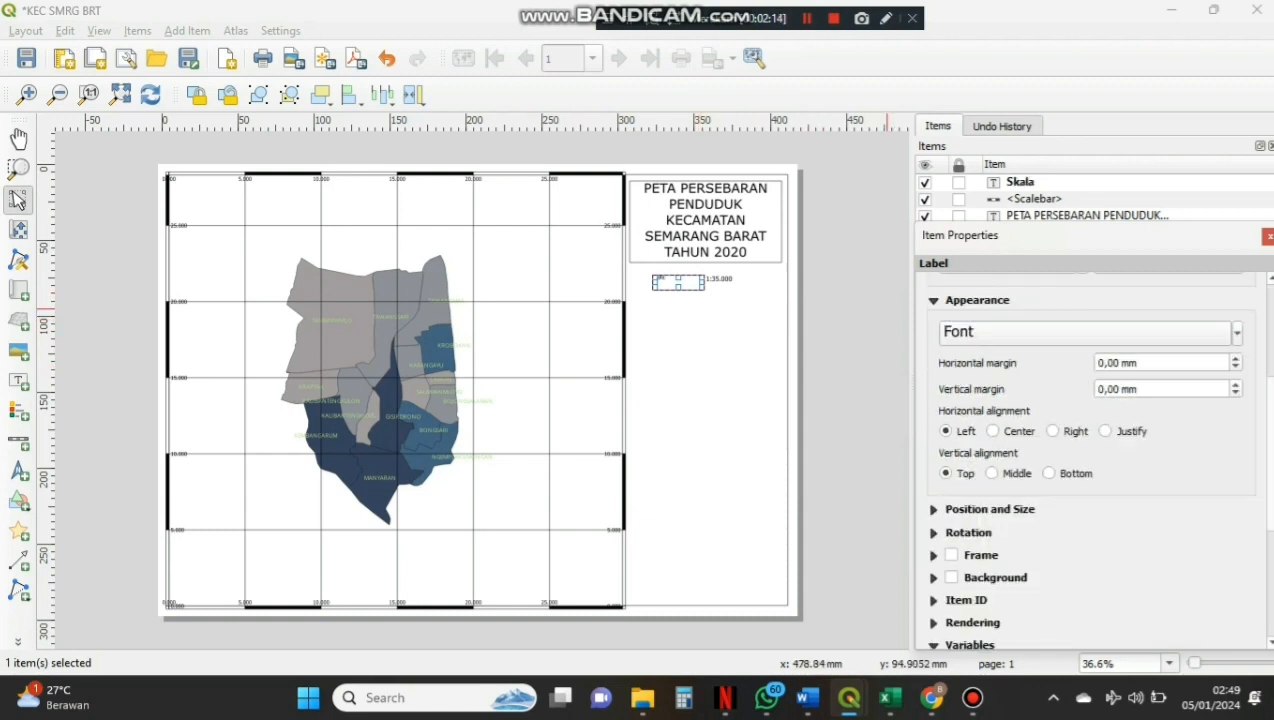
pyautogui.click(1085, 331)
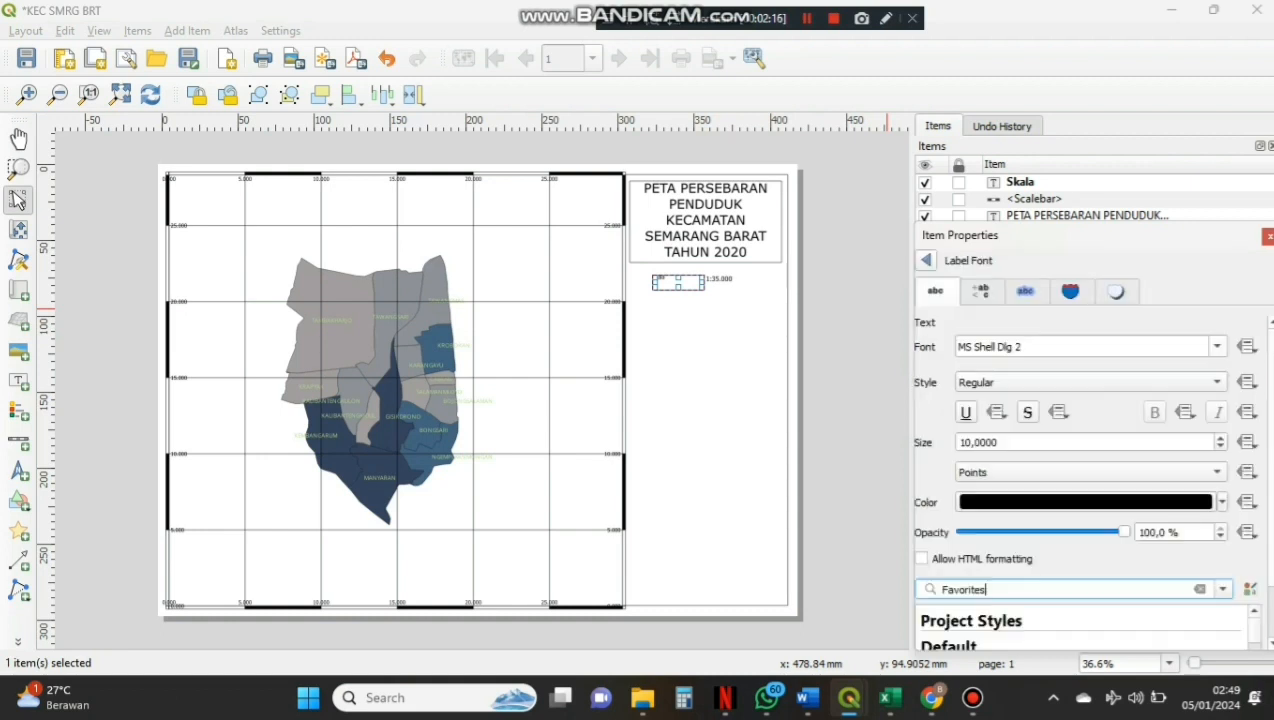
pyautogui.click(1085, 346)
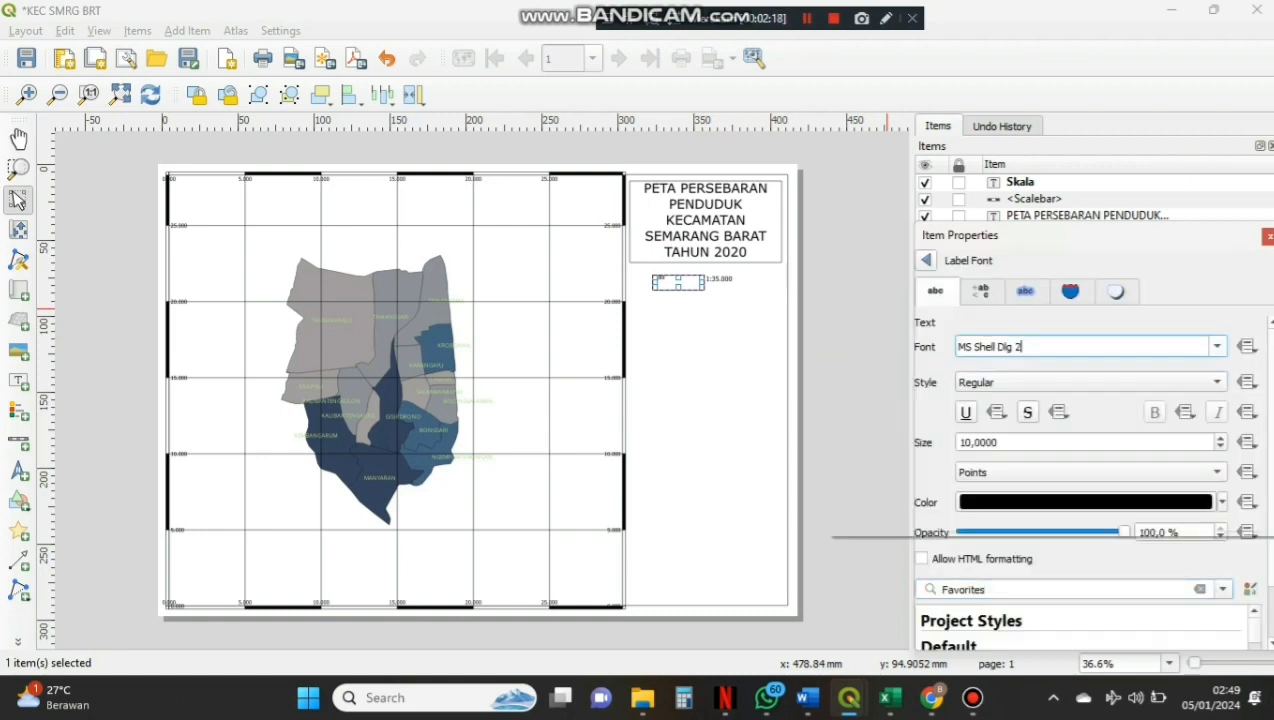
pyautogui.click(1000, 456)
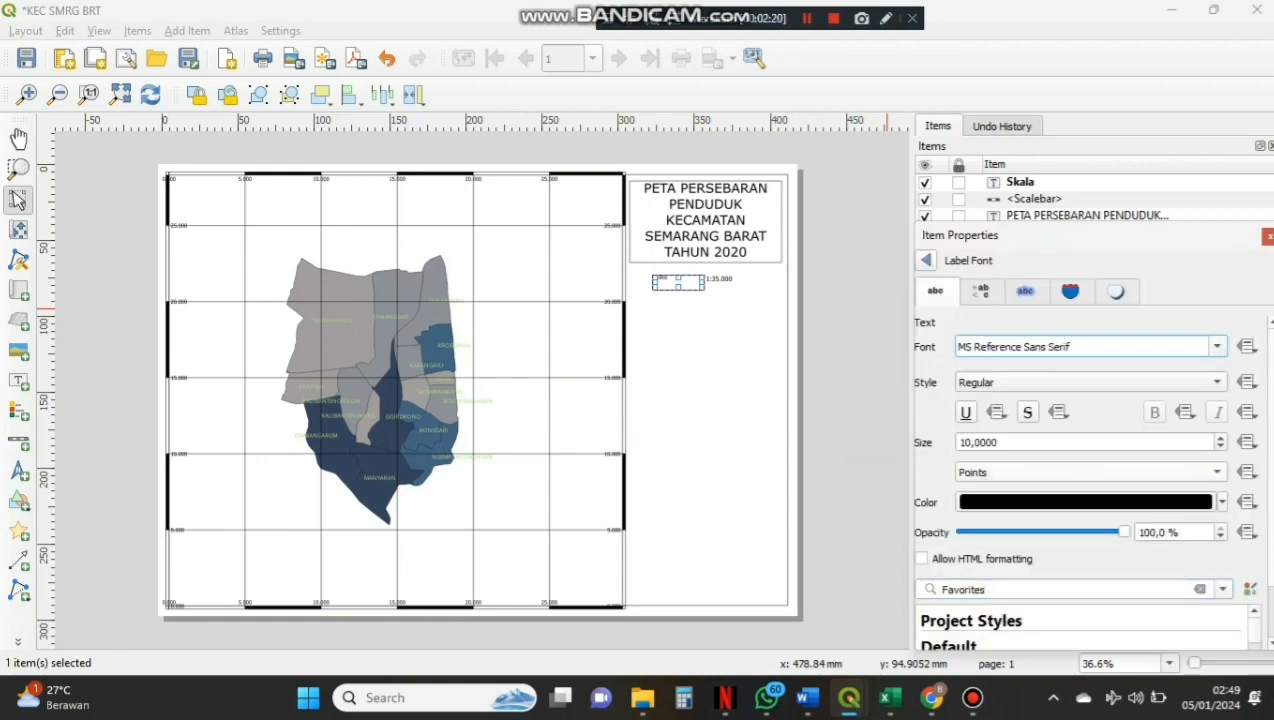
# Set the Skala label's font size to 17 points and deselect the label
pyautogui.scroll(-2, 1080, 578)
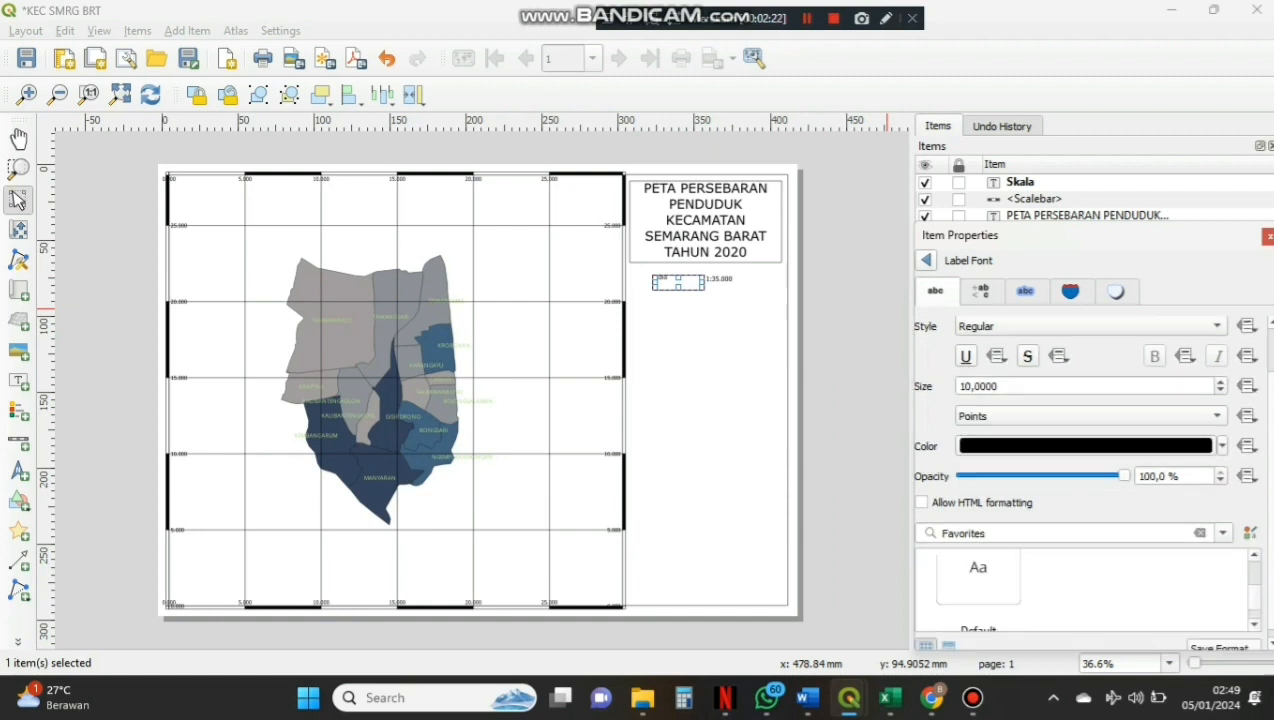
pyautogui.click(974, 386)
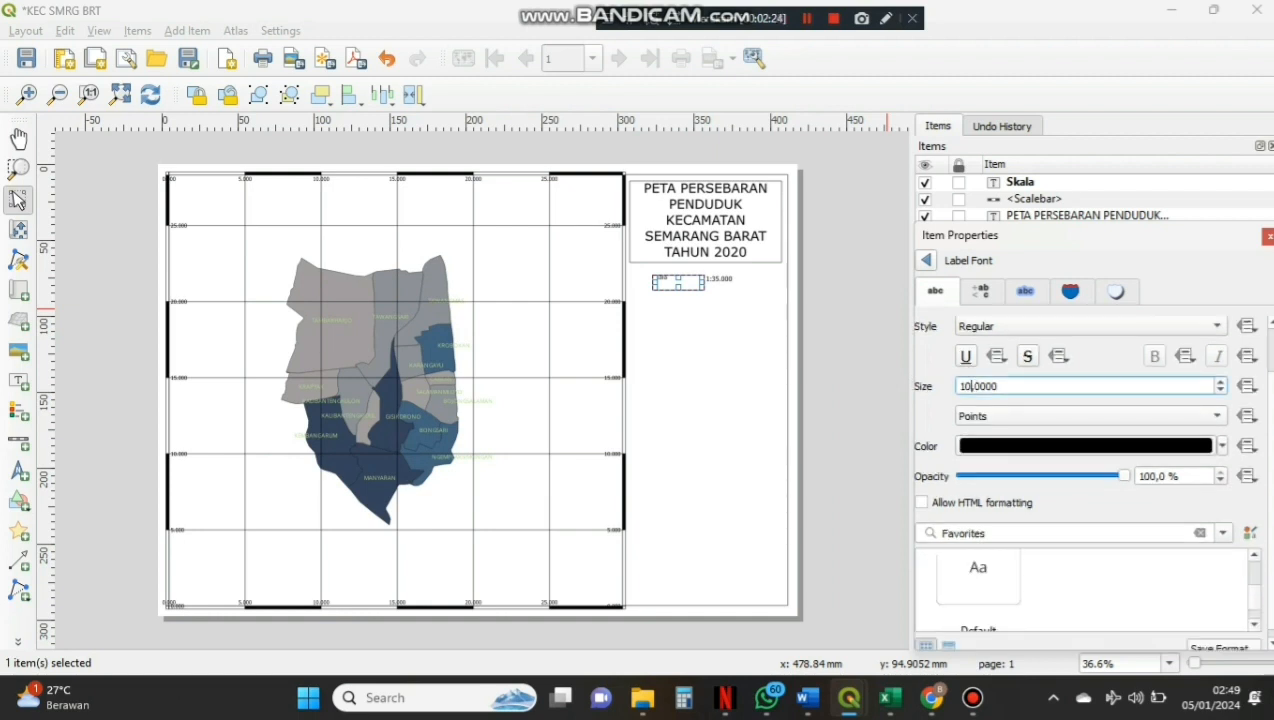
pyautogui.press('BackSpace')
pyautogui.write('7')
pyautogui.press('Return')
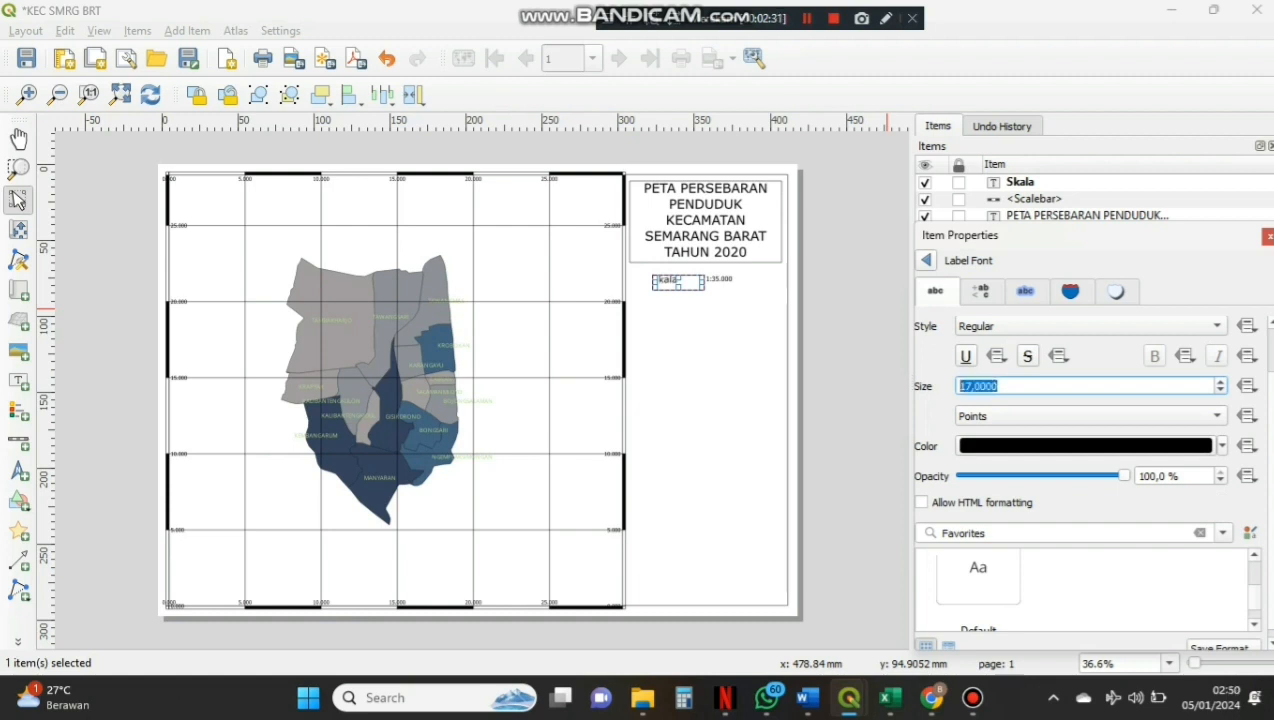
pyautogui.click(860, 413)
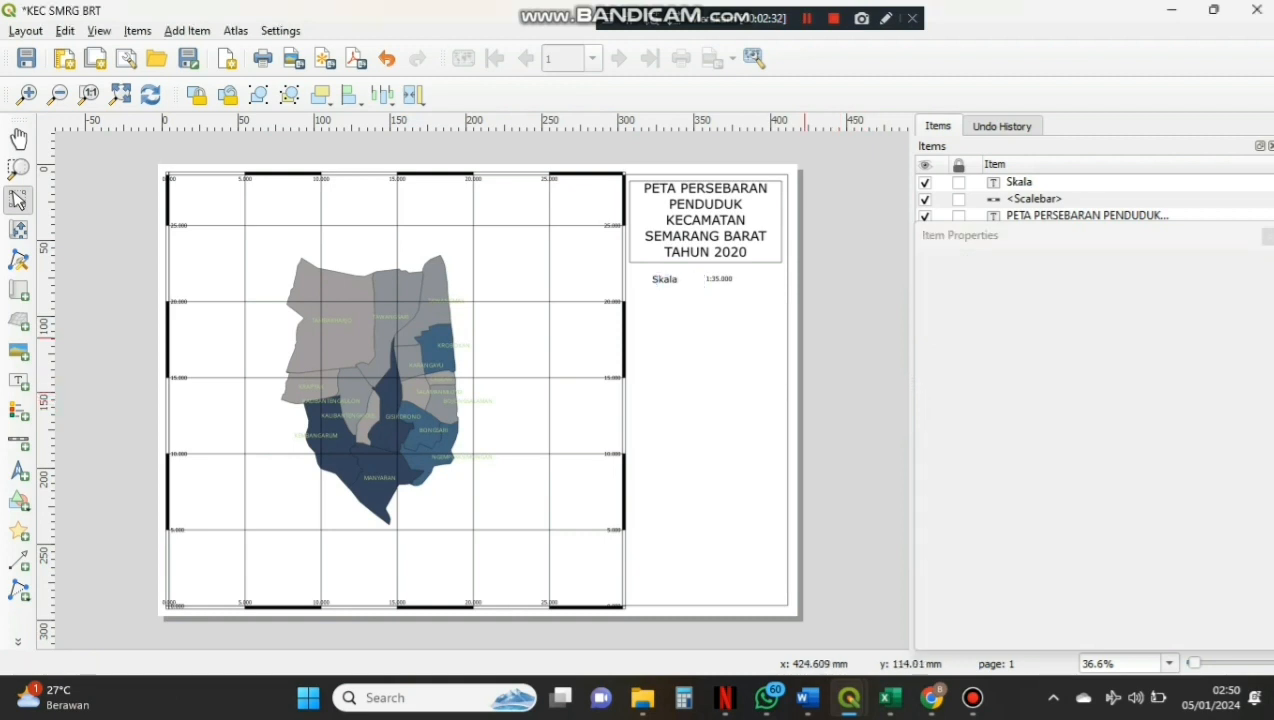
# Enlarge the numeric scale's display font to about the size of the Skala label text and deselect it
pyautogui.click(724, 279)
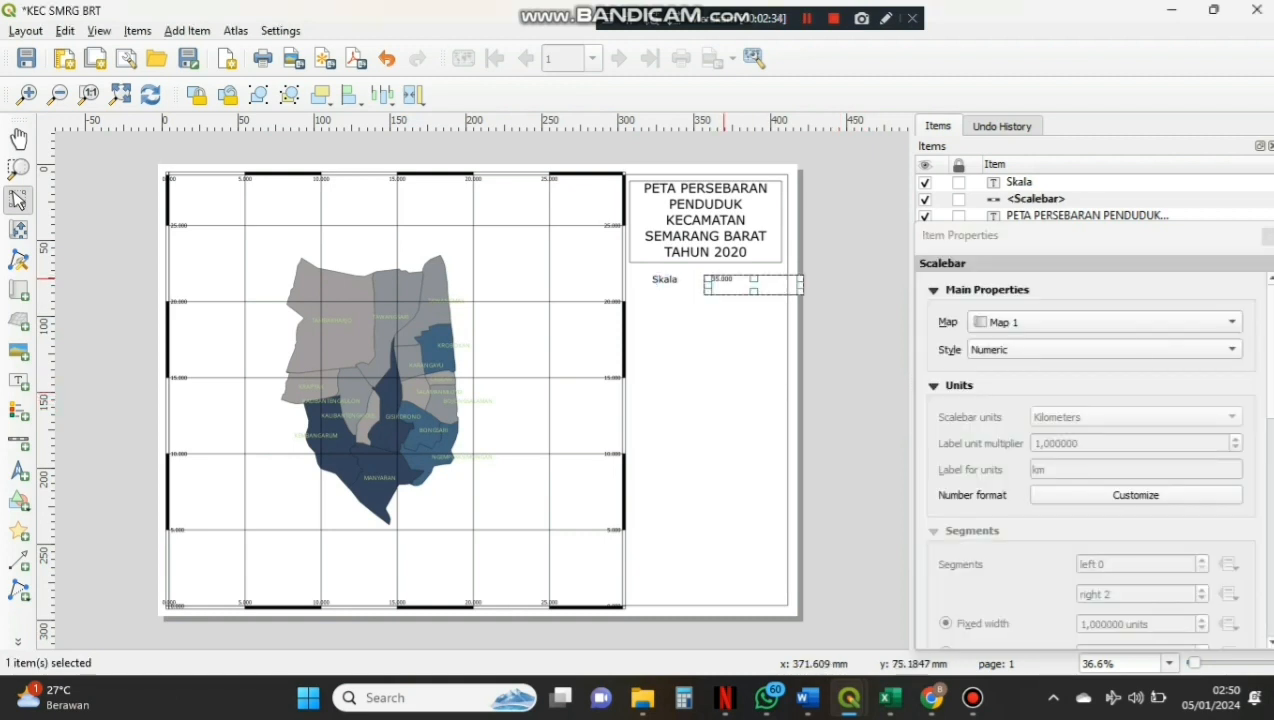
pyautogui.scroll(-8, 1090, 450)
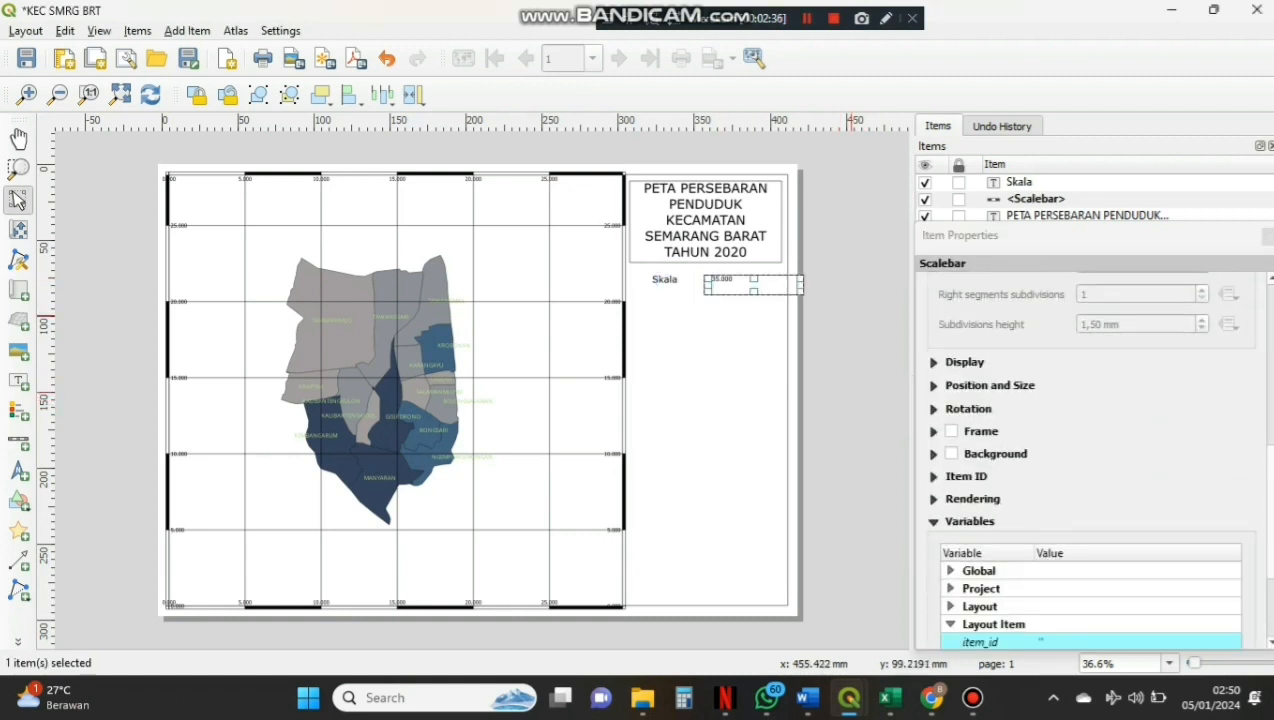
pyautogui.click(934, 362)
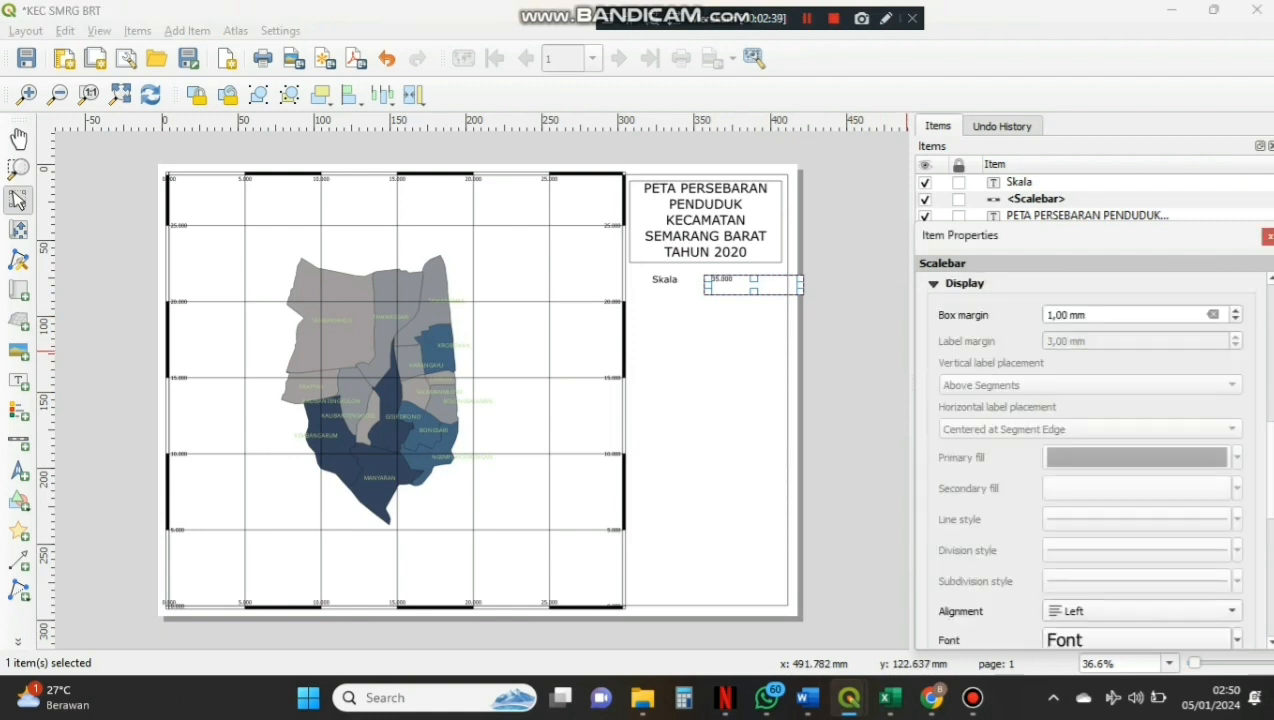
pyautogui.scroll(-3, 1090, 450)
pyautogui.scroll(-2, 1090, 450)
pyautogui.scroll(3, 1090, 450)
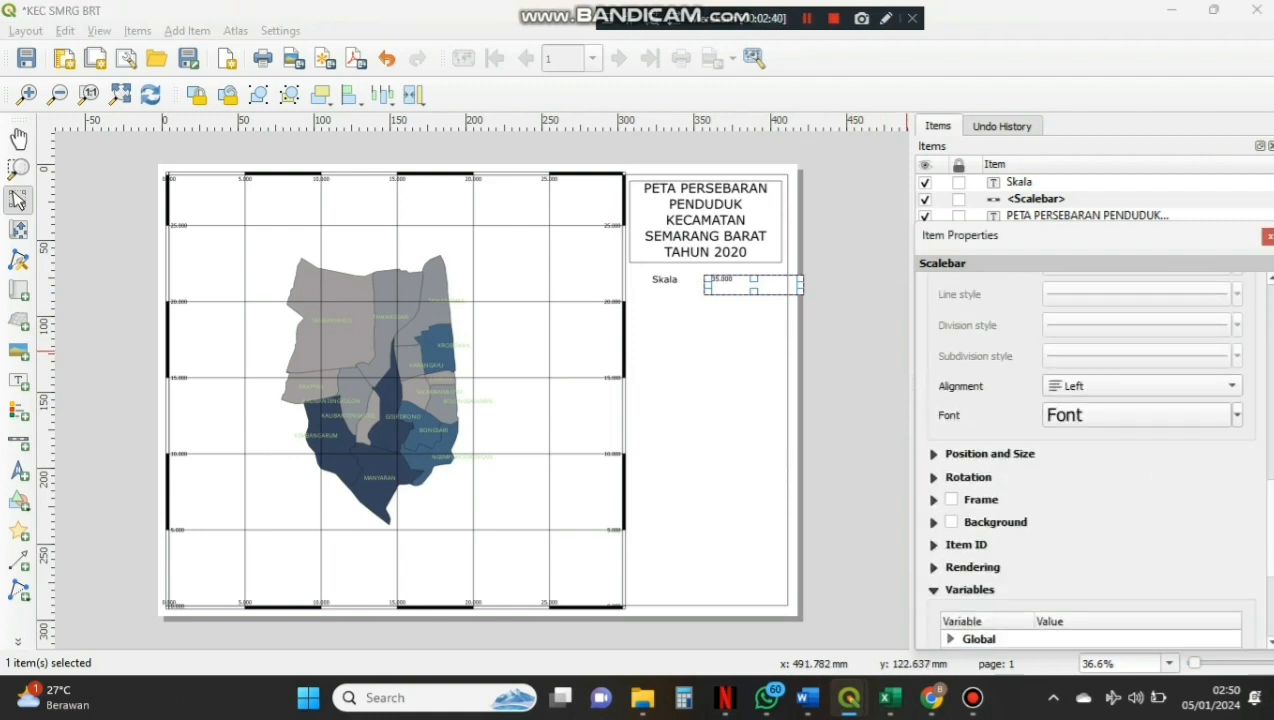
pyautogui.scroll(1, 1137, 527)
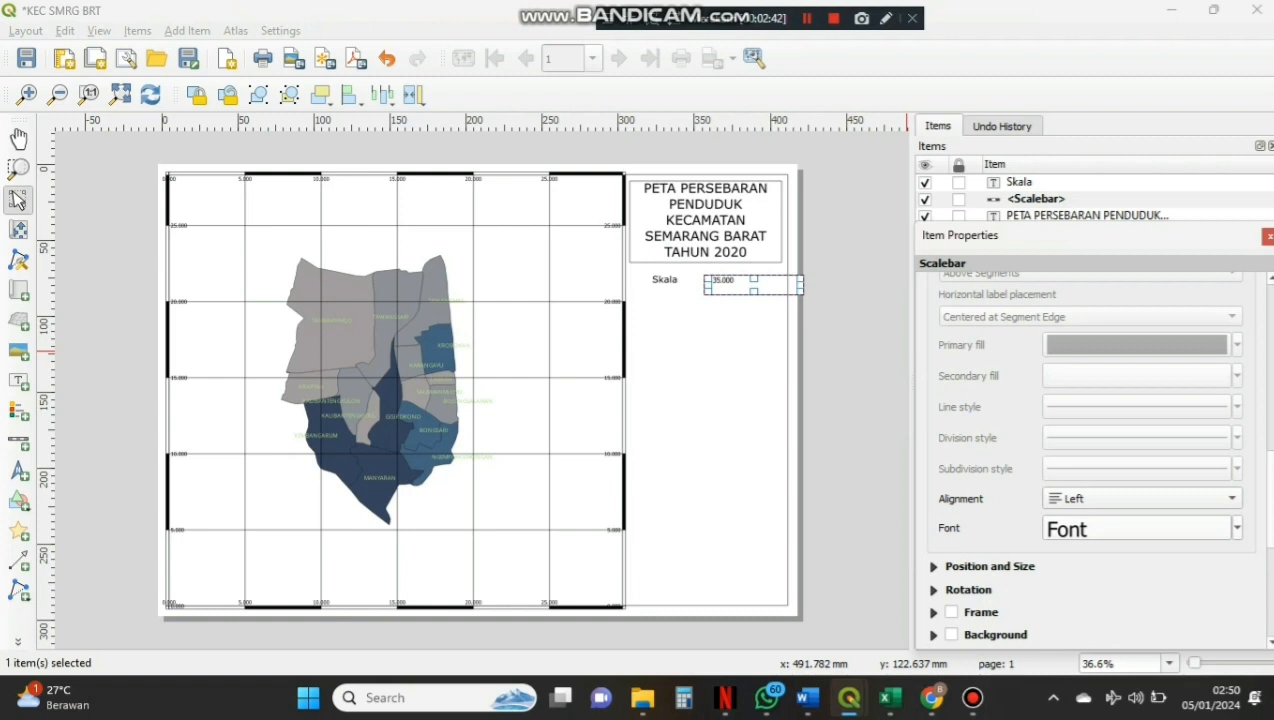
pyautogui.scroll(4, 1137, 527)
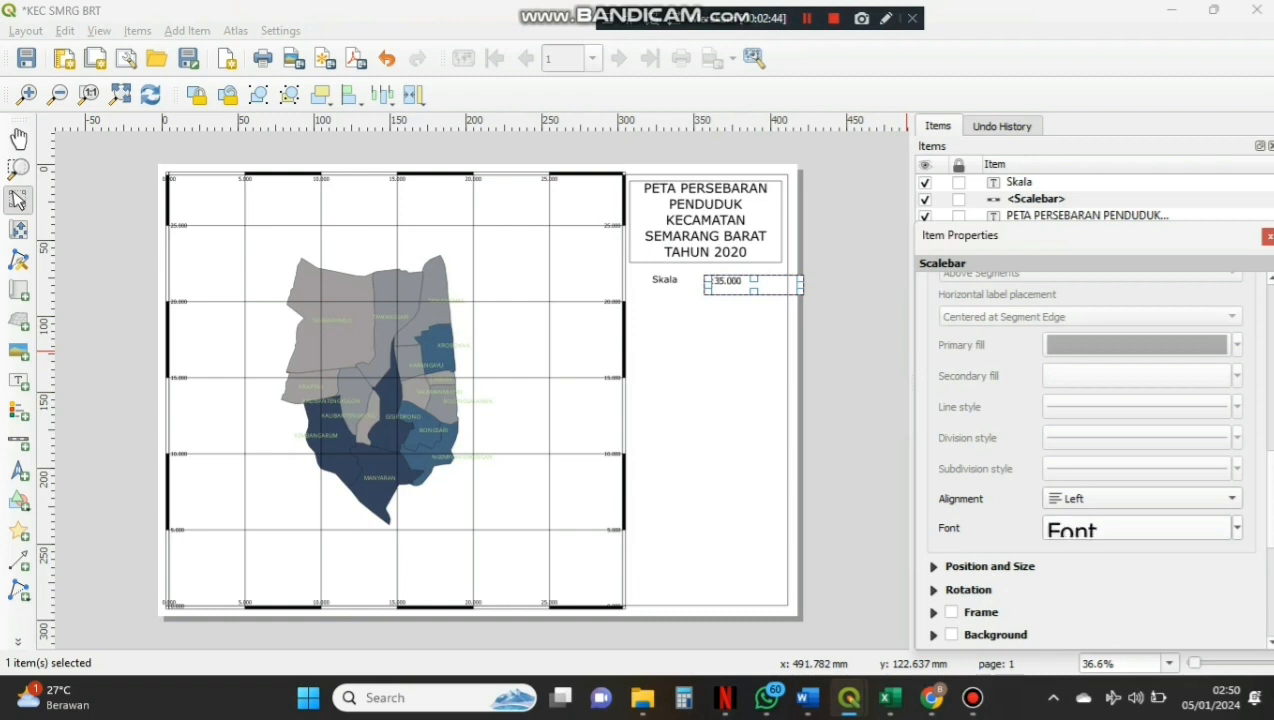
pyautogui.scroll(1, 1137, 527)
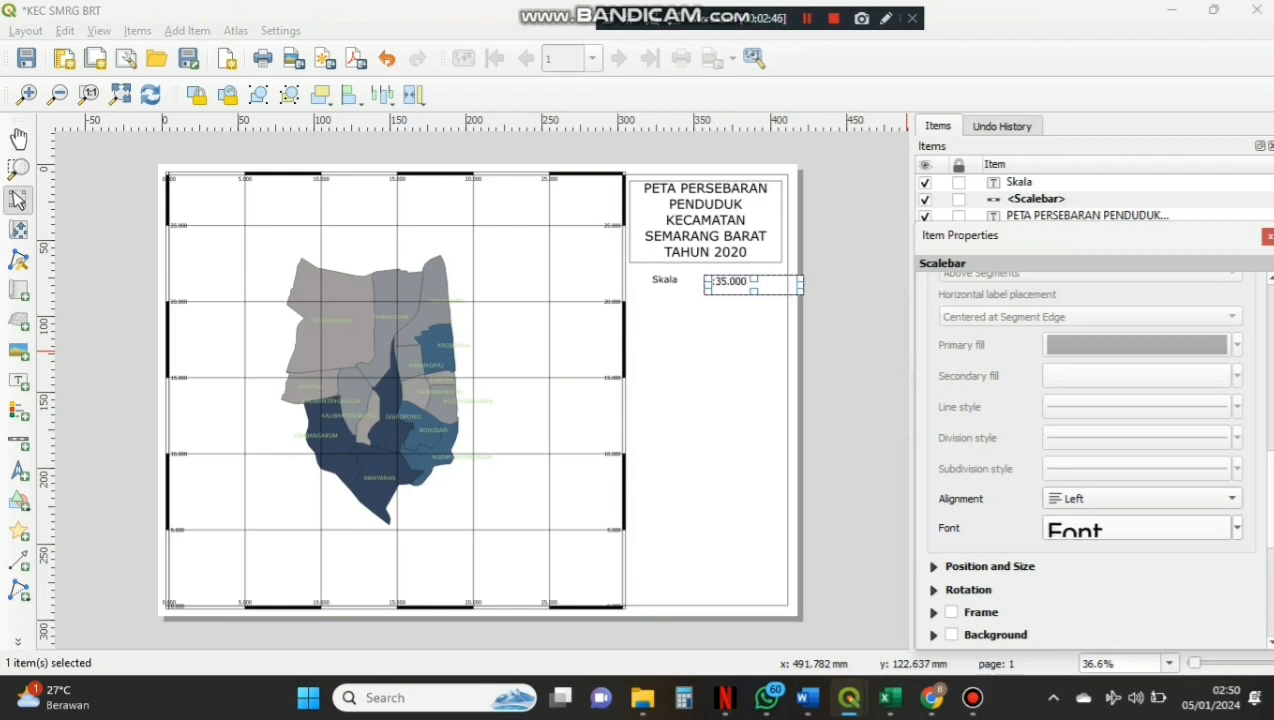
pyautogui.click(800, 400)
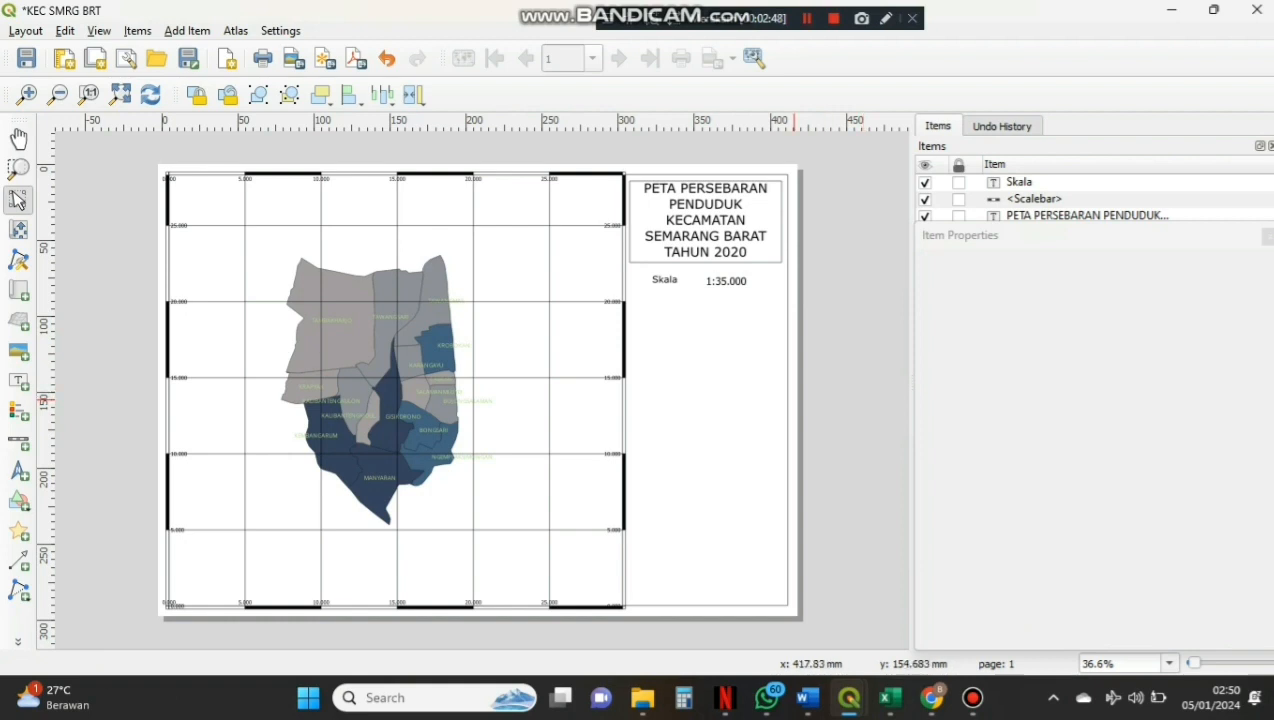
# Add a Single Box scale bar just below the Skala line, with Kilometers as its units
pyautogui.click(18, 441)
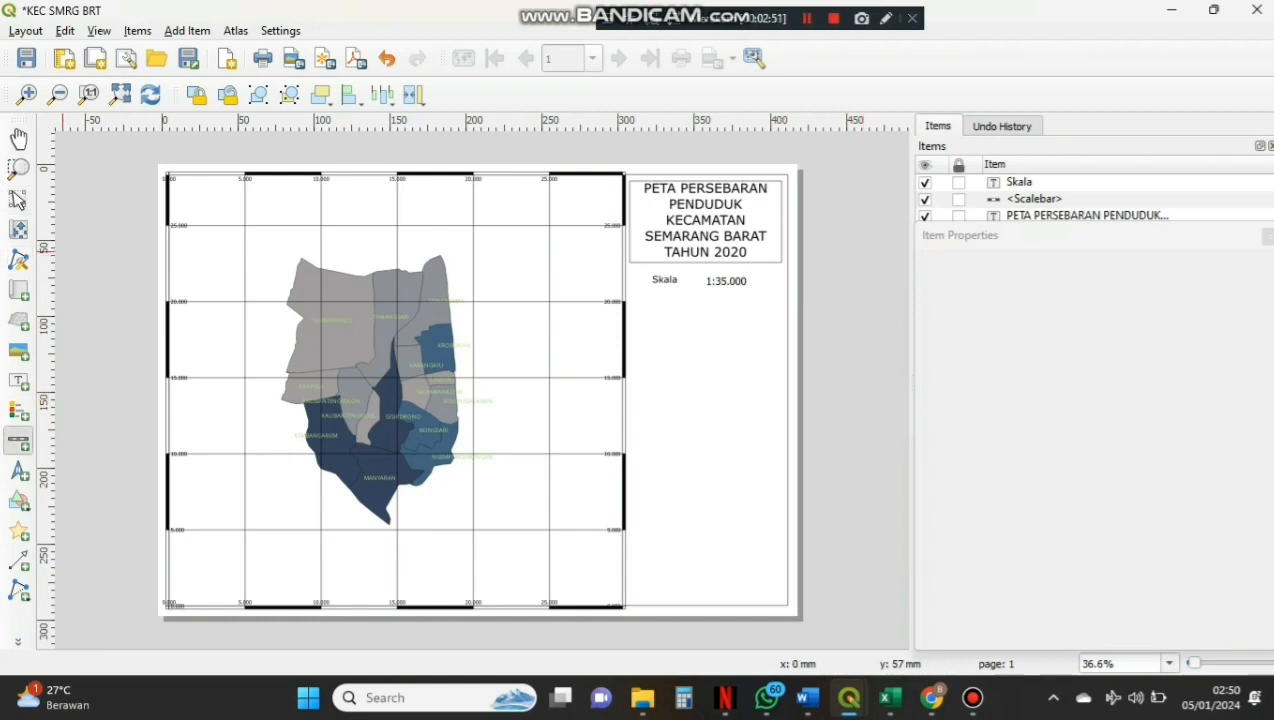
pyautogui.moveTo(640, 295); pyautogui.dragTo(776, 304)
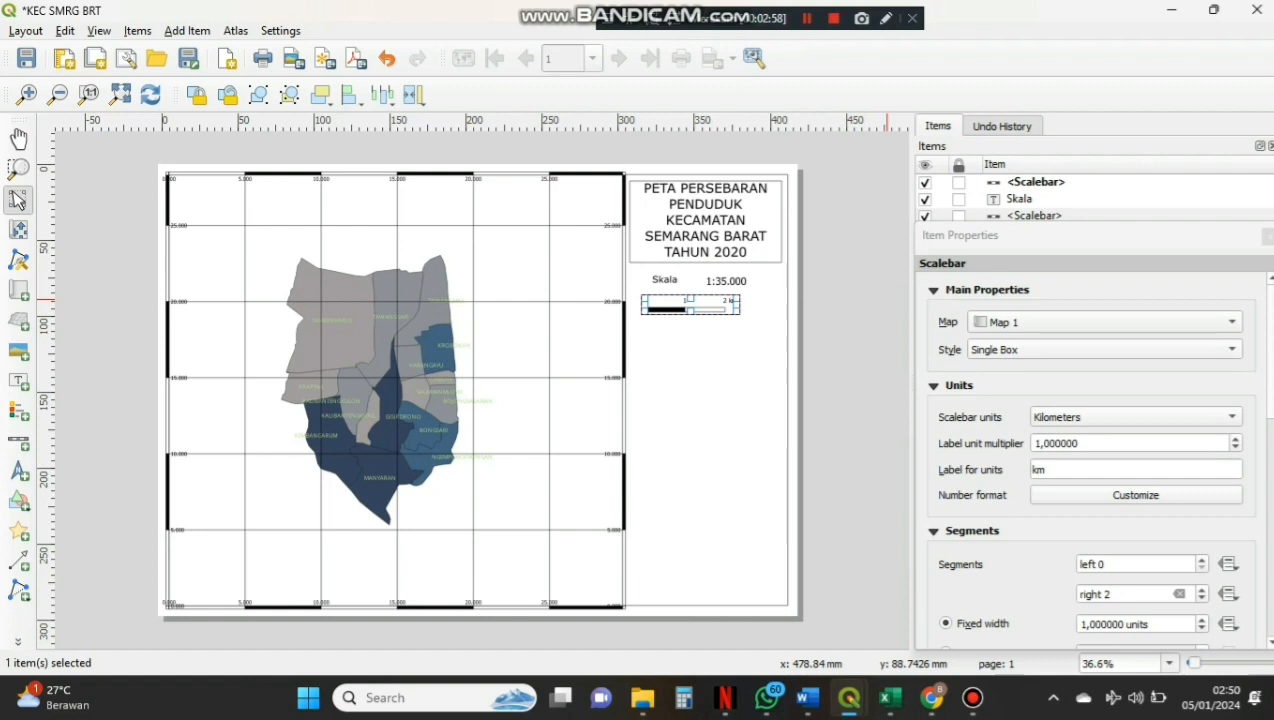
pyautogui.scroll(-1, 1130, 418)
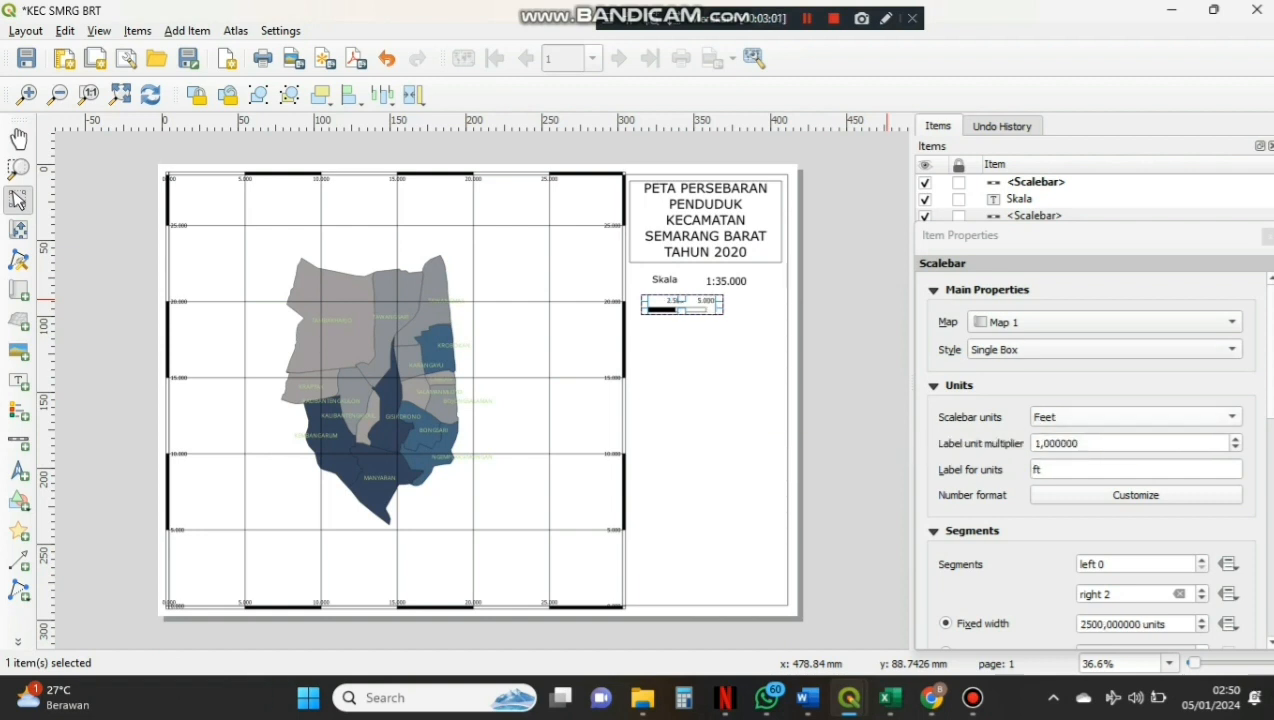
pyautogui.click(1135, 417)
pyautogui.click(1130, 393)
# Set the new scale bar's left segments to 2
pyautogui.scroll(-2, 1095, 450)
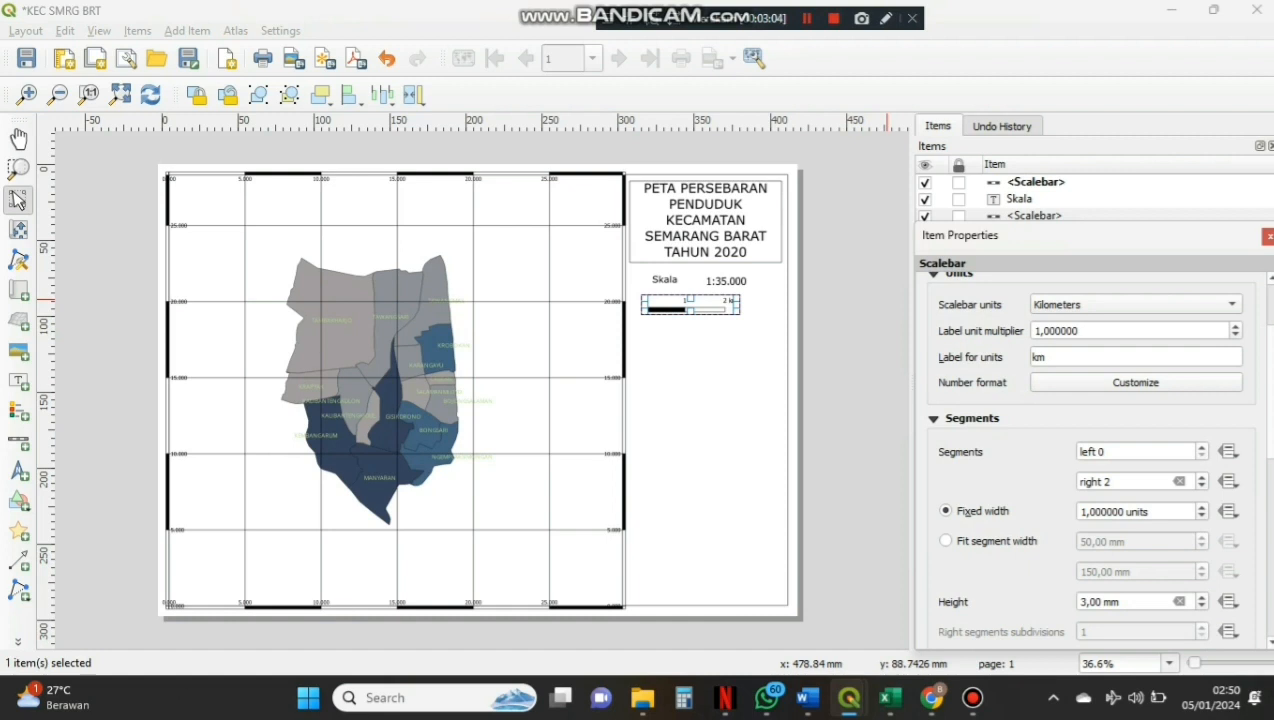
pyautogui.click(1202, 447)
pyautogui.click(1202, 447)
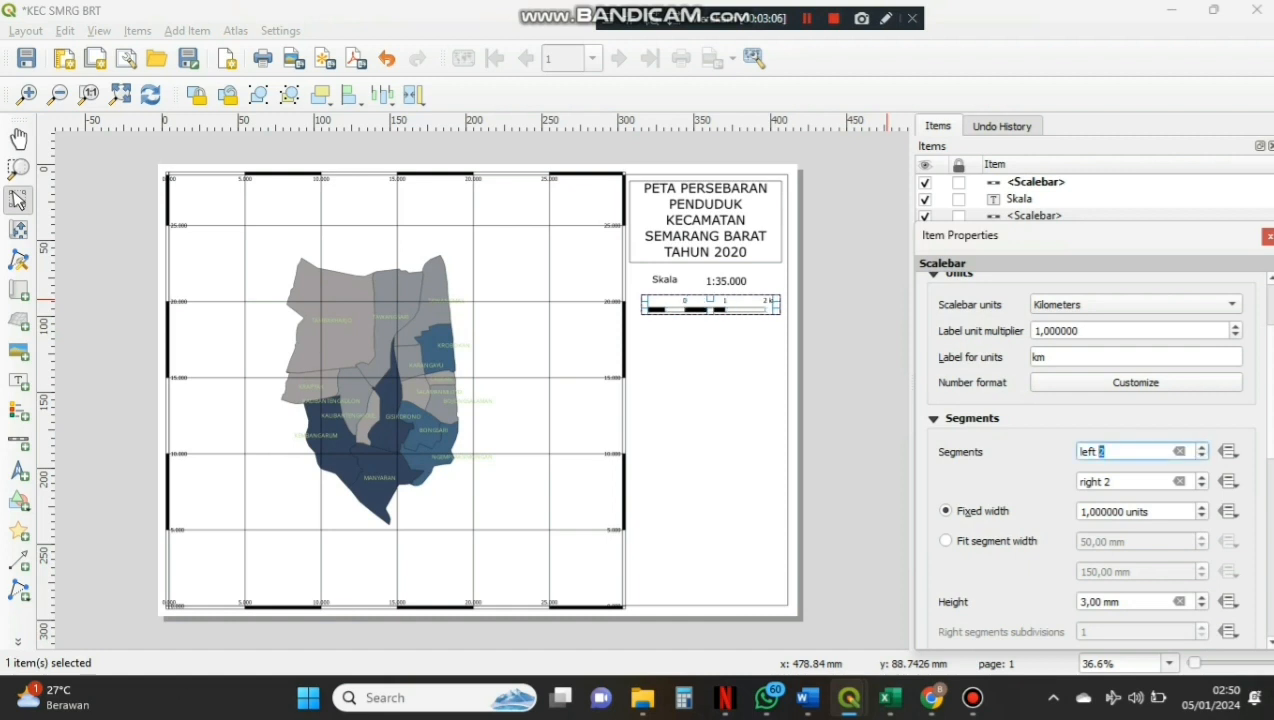
# Deselect the scale bar and add a legend about 85 mm wide and 68 mm high below it
pyautogui.click(838, 385)
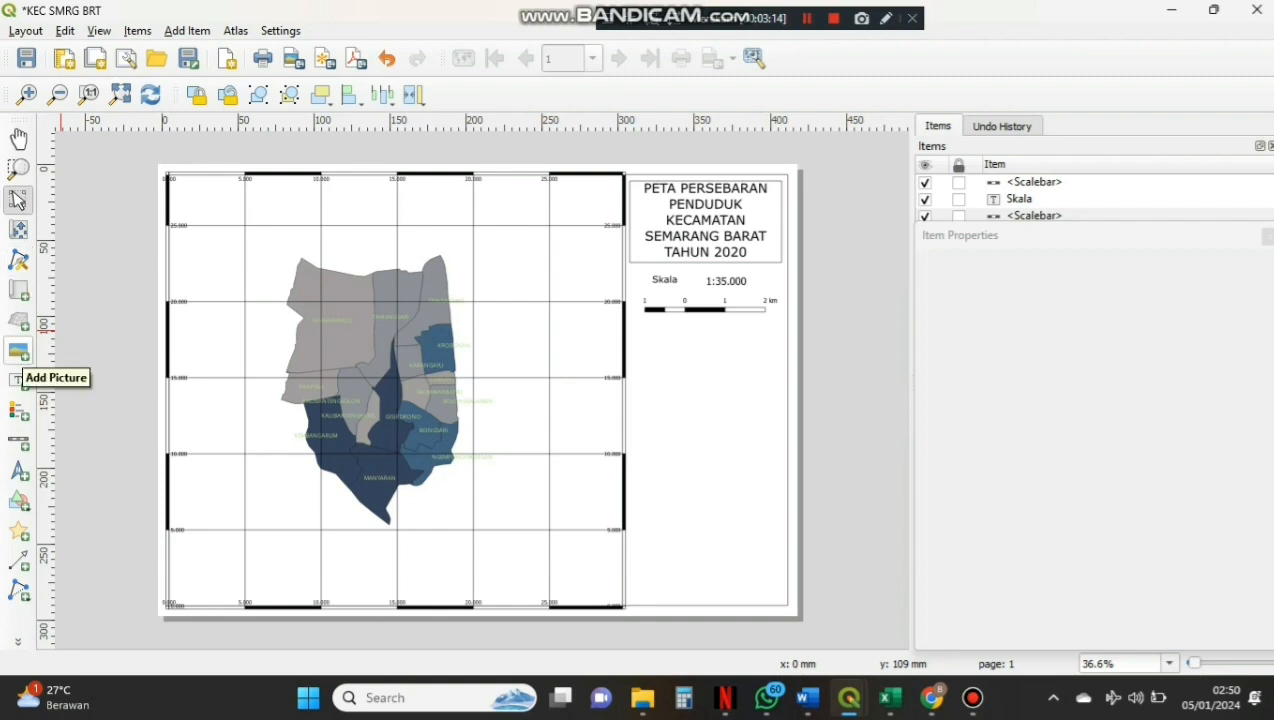
pyautogui.click(18, 410)
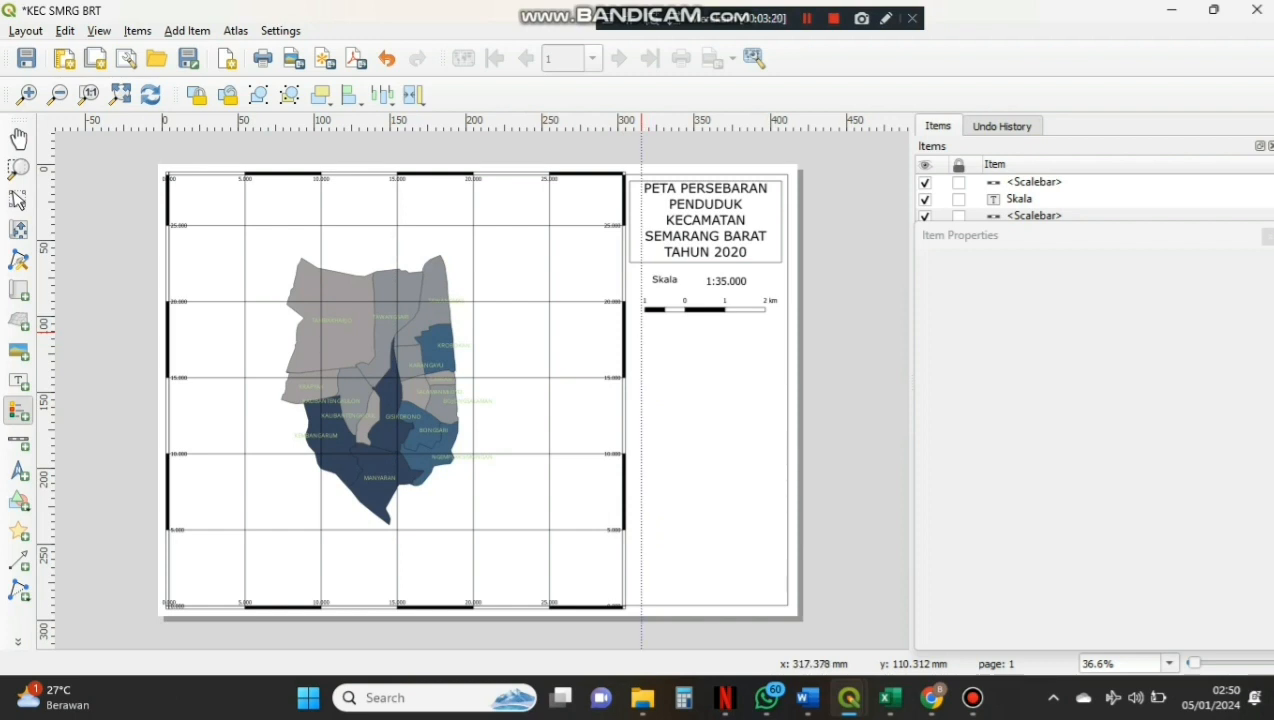
pyautogui.moveTo(641, 333); pyautogui.dragTo(771, 437)
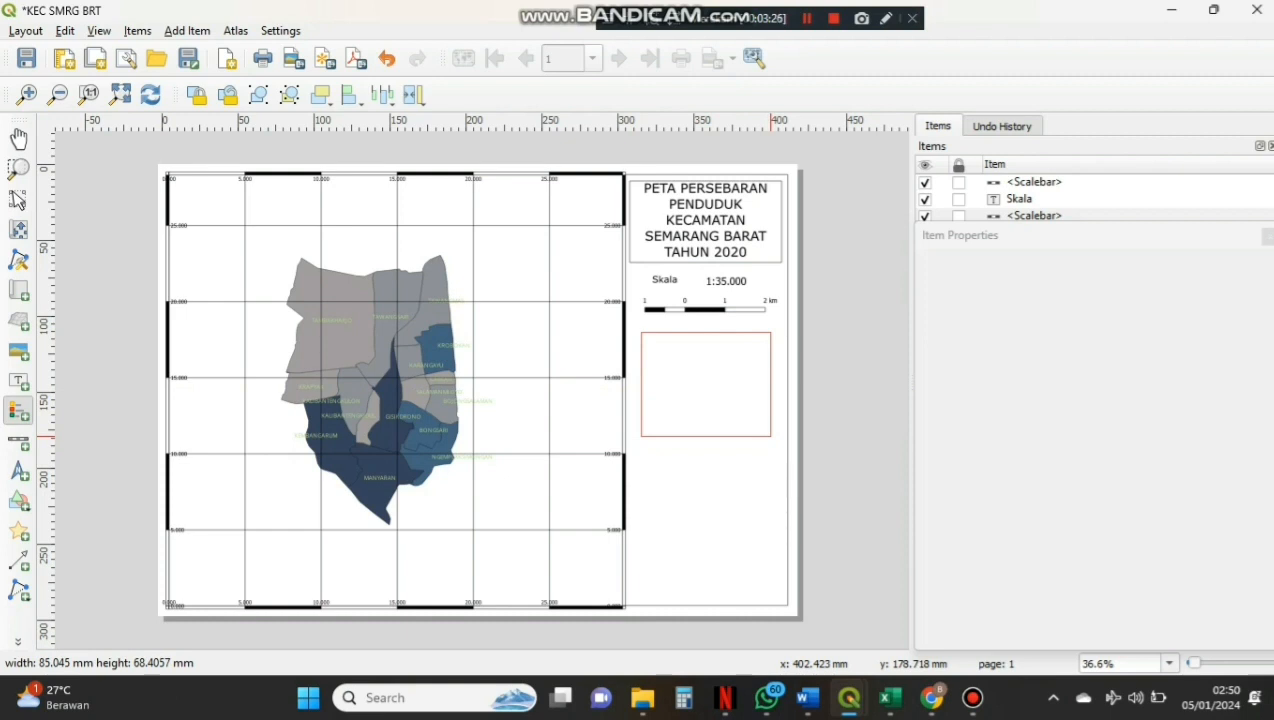
pyautogui.moveTo(771, 437); pyautogui.dragTo(771, 437)
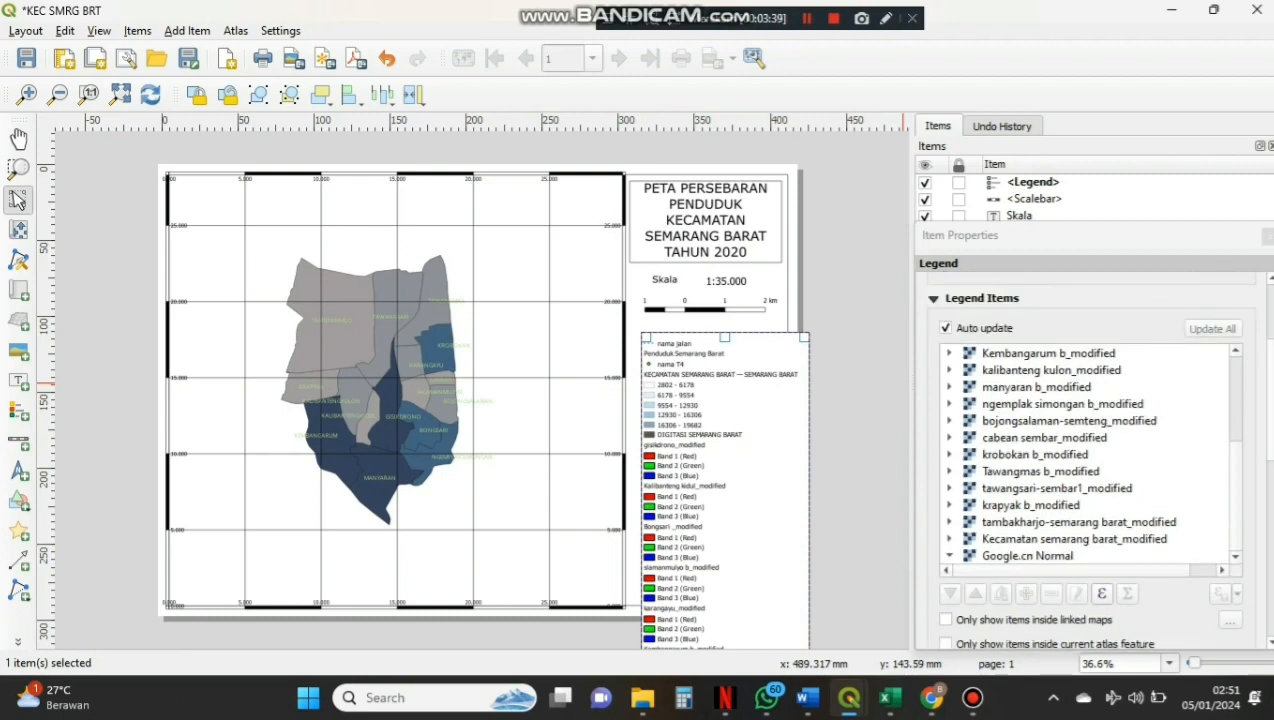
# Turn off the legend's auto update and remove the entries from Kembangarum b_modified through Google.cn Normal
pyautogui.click(946, 328)
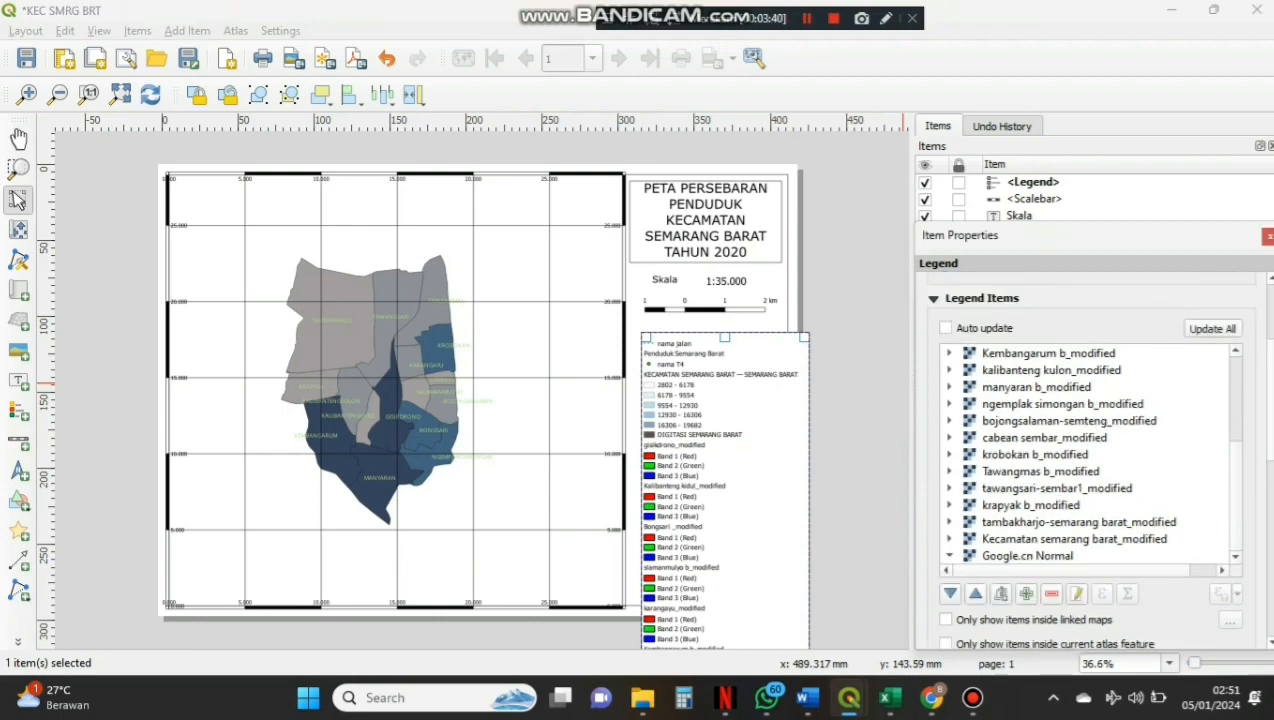
pyautogui.hotkey('ctrl', 'a')
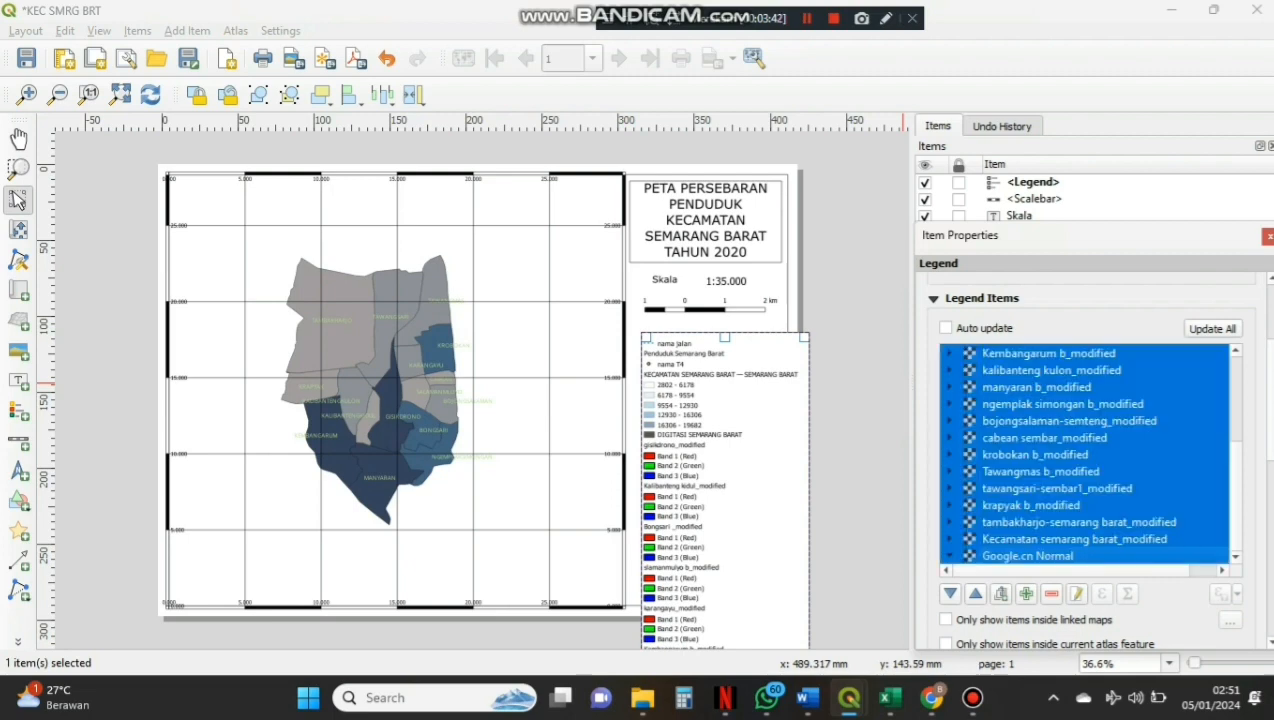
pyautogui.scroll(4, 1086, 455)
pyautogui.click(1051, 593)
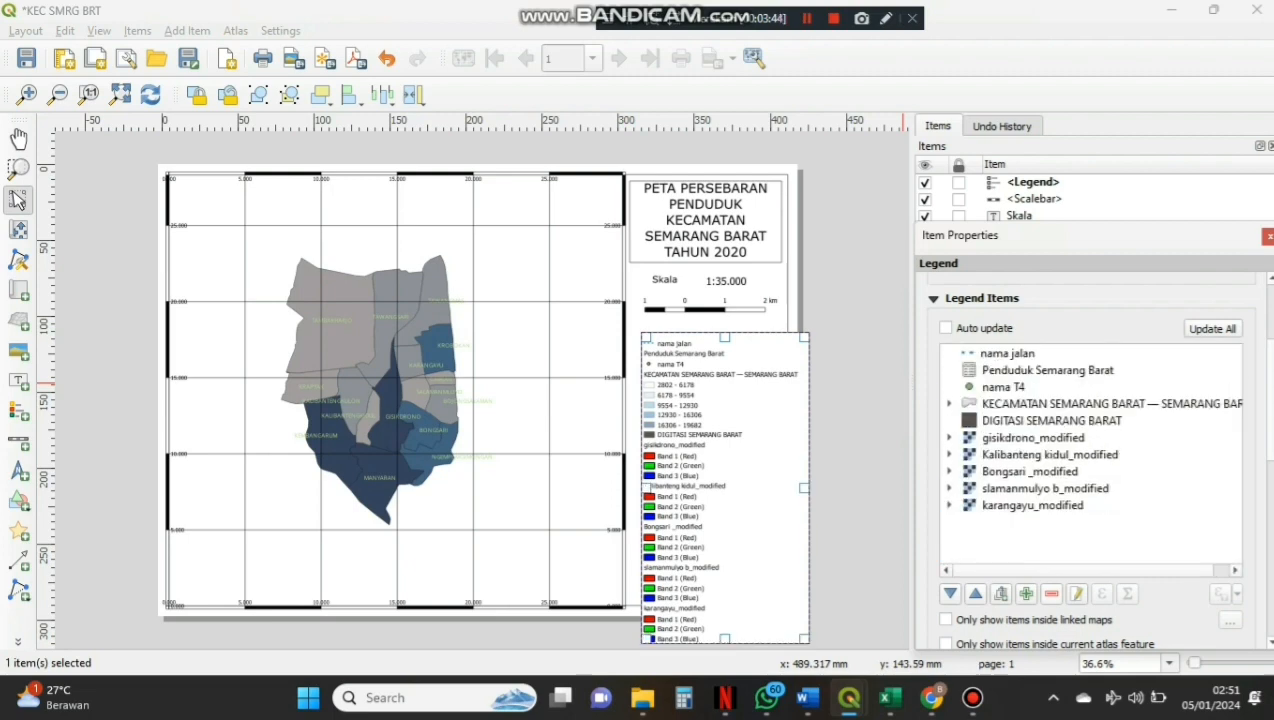
# Remove the gisikdrono, Kalibanteng kidul, Bongsari, slamanmulyo b and karangayu _modified entries from the legend
pyautogui.click(1033, 505)
pyautogui.keyDown('ctrl'); pyautogui.click(1045, 489); pyautogui.keyUp('ctrl')
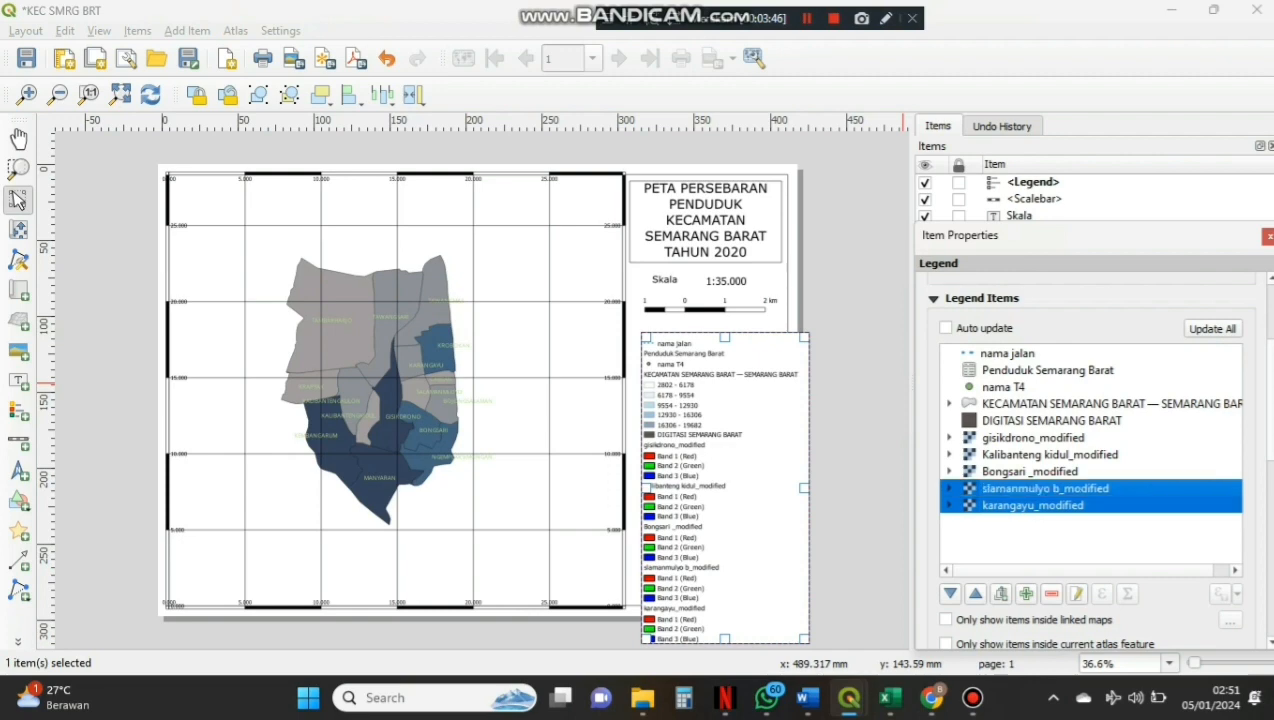
pyautogui.keyDown('ctrl'); pyautogui.click(1030, 471); pyautogui.keyUp('ctrl')
pyautogui.keyDown('ctrl'); pyautogui.click(1036, 454); pyautogui.keyUp('ctrl')
pyautogui.keyDown('ctrl'); pyautogui.click(1033, 438); pyautogui.keyUp('ctrl')
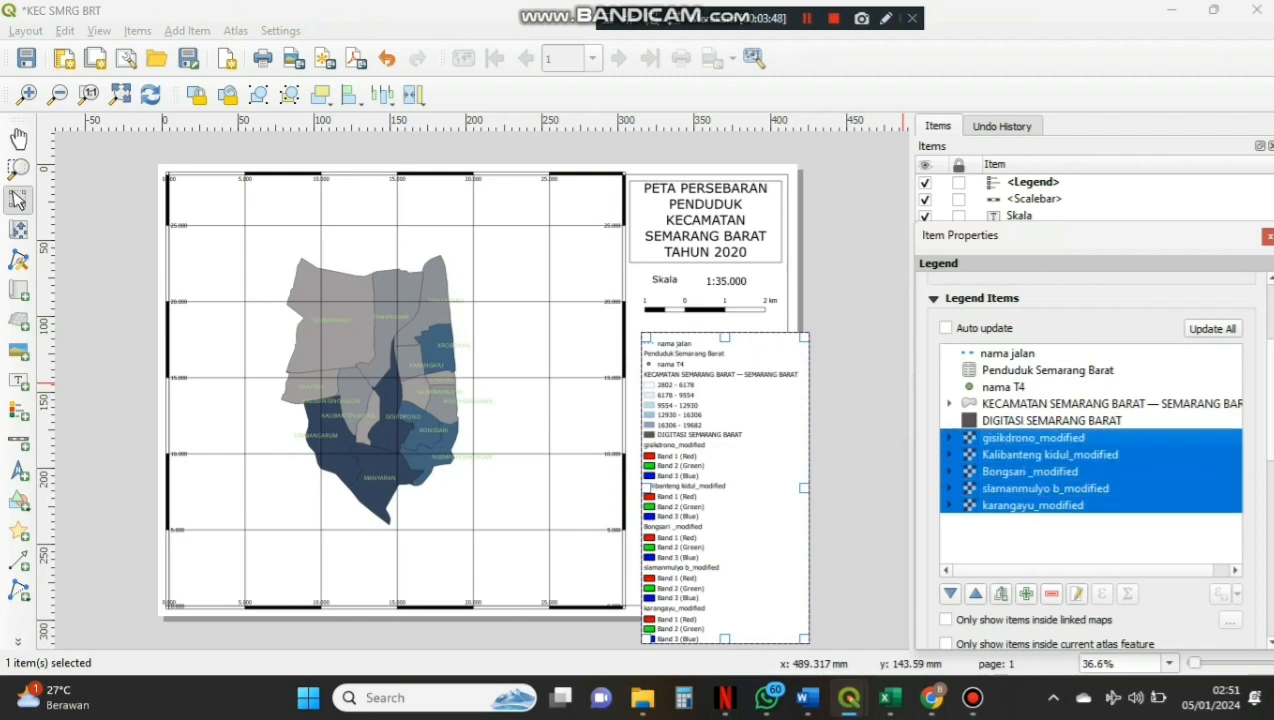
pyautogui.click(1051, 593)
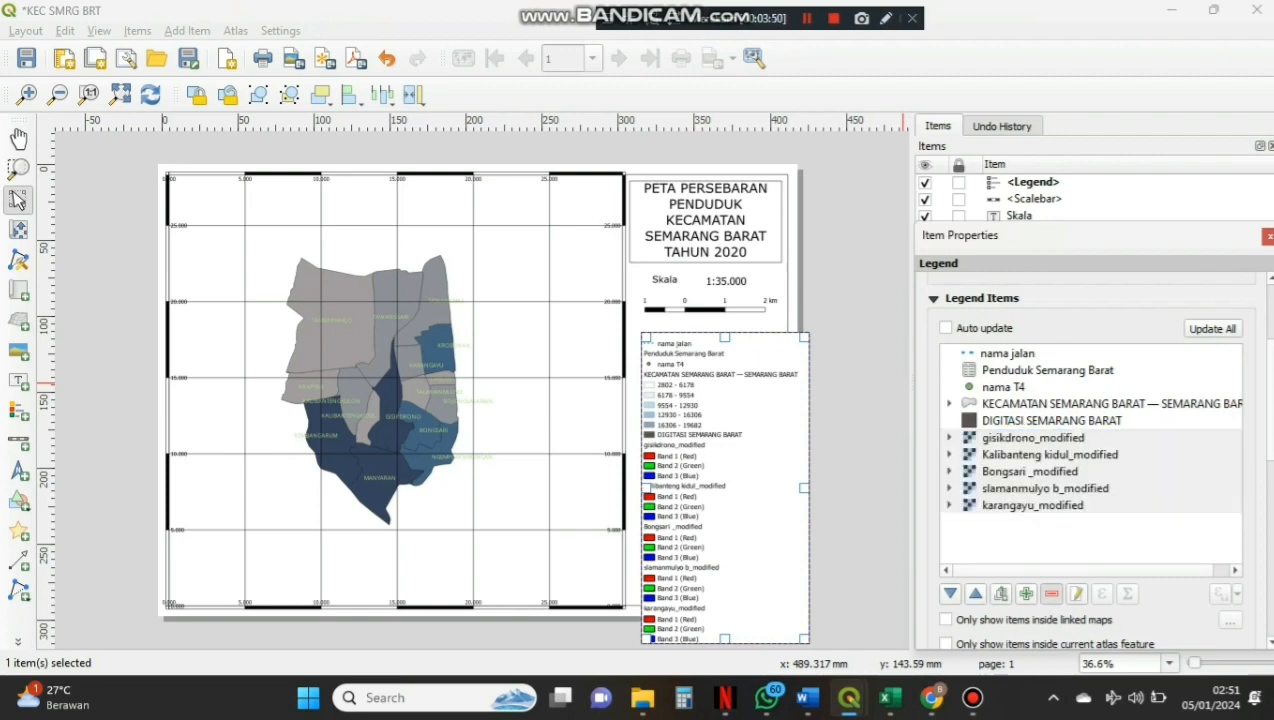
# Remove DIGITASI SEMARANG BARAT, nama T4, Penduduk Semarang Barat and nama jalan from the legend, keeping only the KECAMATAN SEMARANG BARAT entry
pyautogui.click(1051, 421)
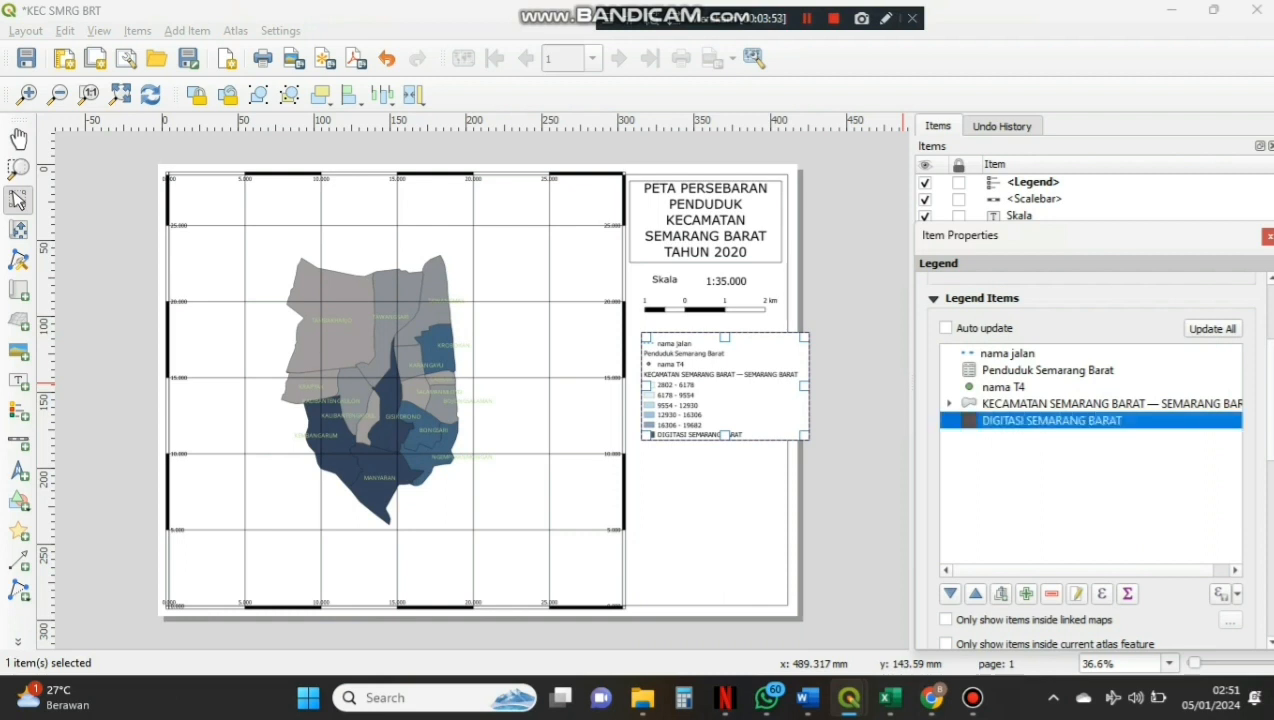
pyautogui.keyDown('shift'); pyautogui.click(1003, 387); pyautogui.keyUp('shift')
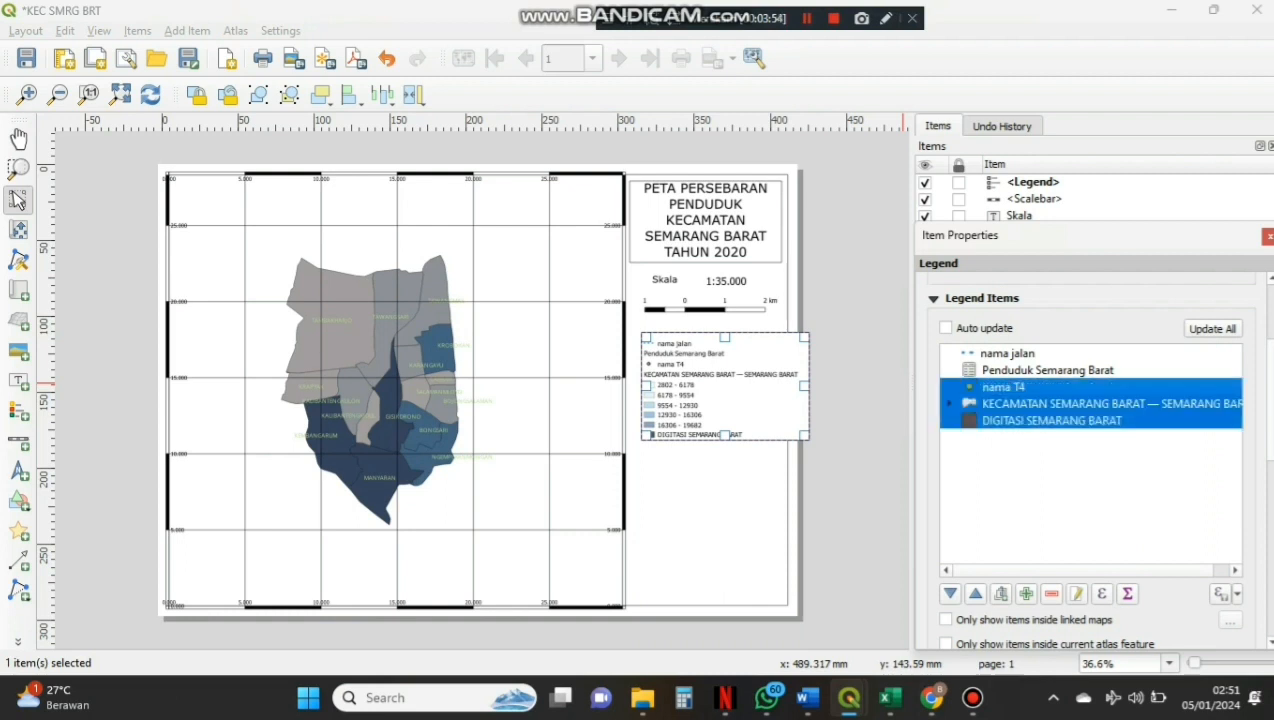
pyautogui.click(1051, 421)
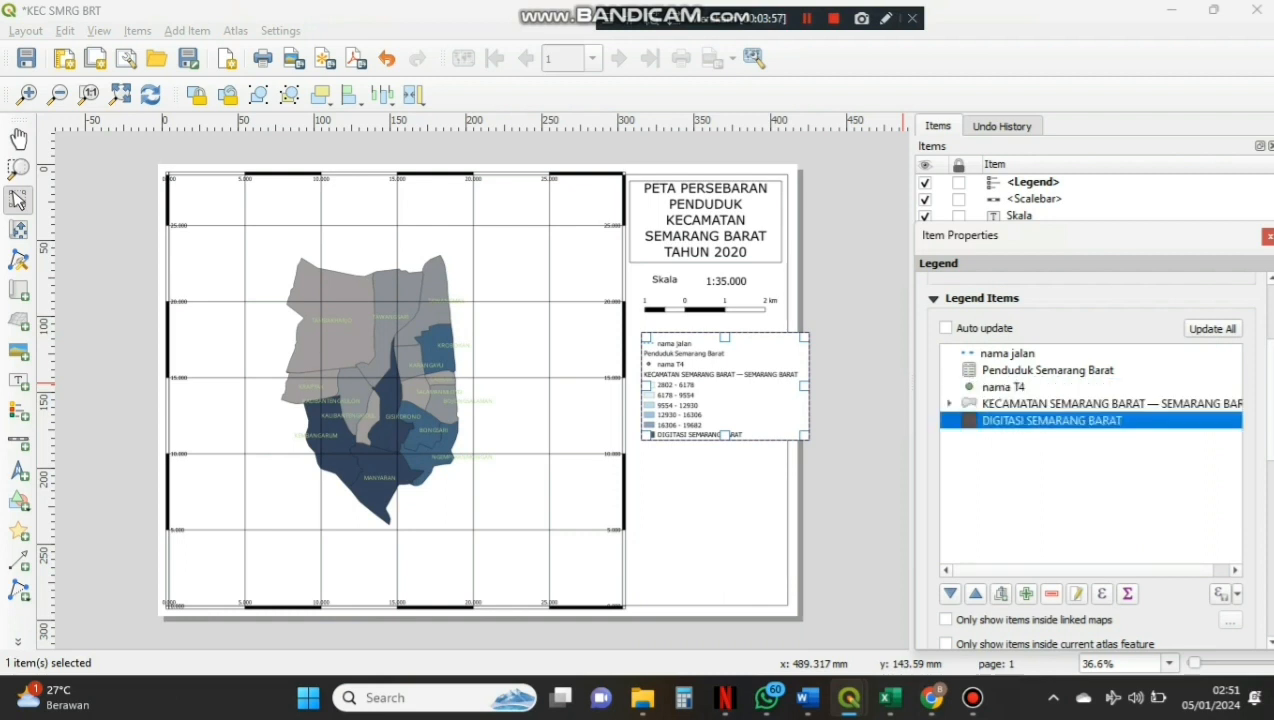
pyautogui.click(1051, 594)
pyautogui.click(1003, 387)
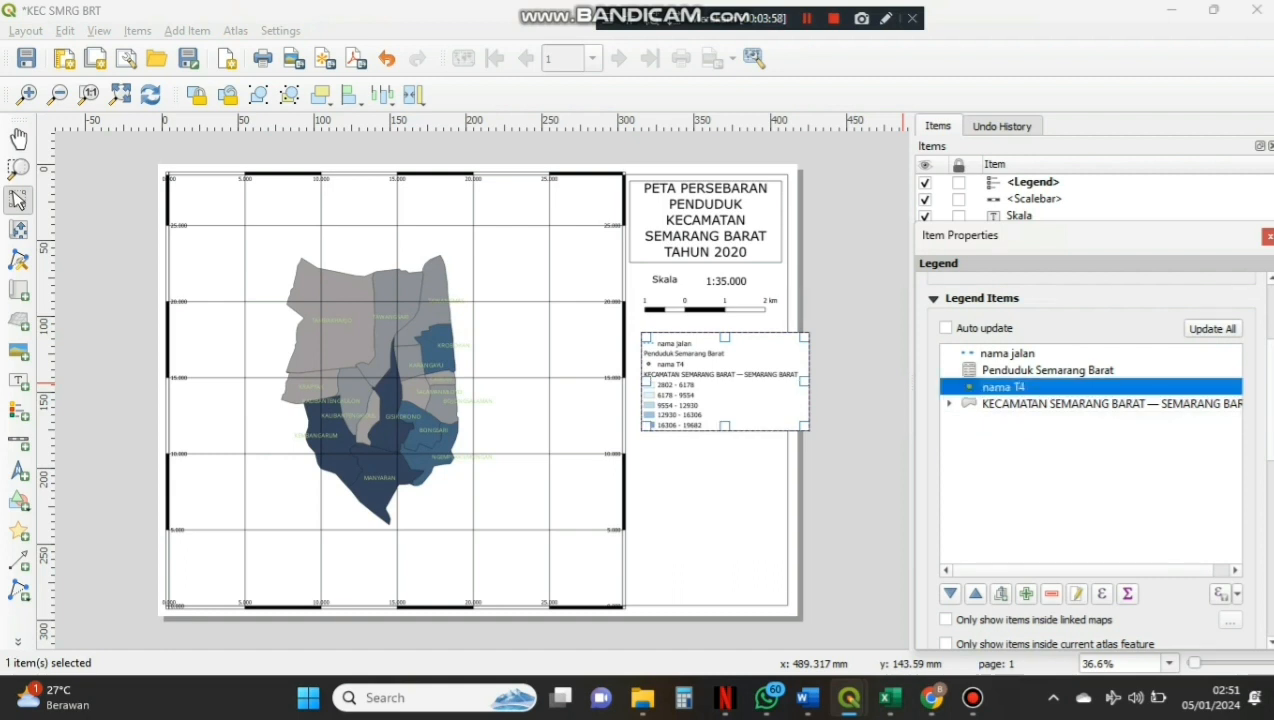
pyautogui.hotkey('shift', 'Up')
pyautogui.hotkey('shift', 'Up')
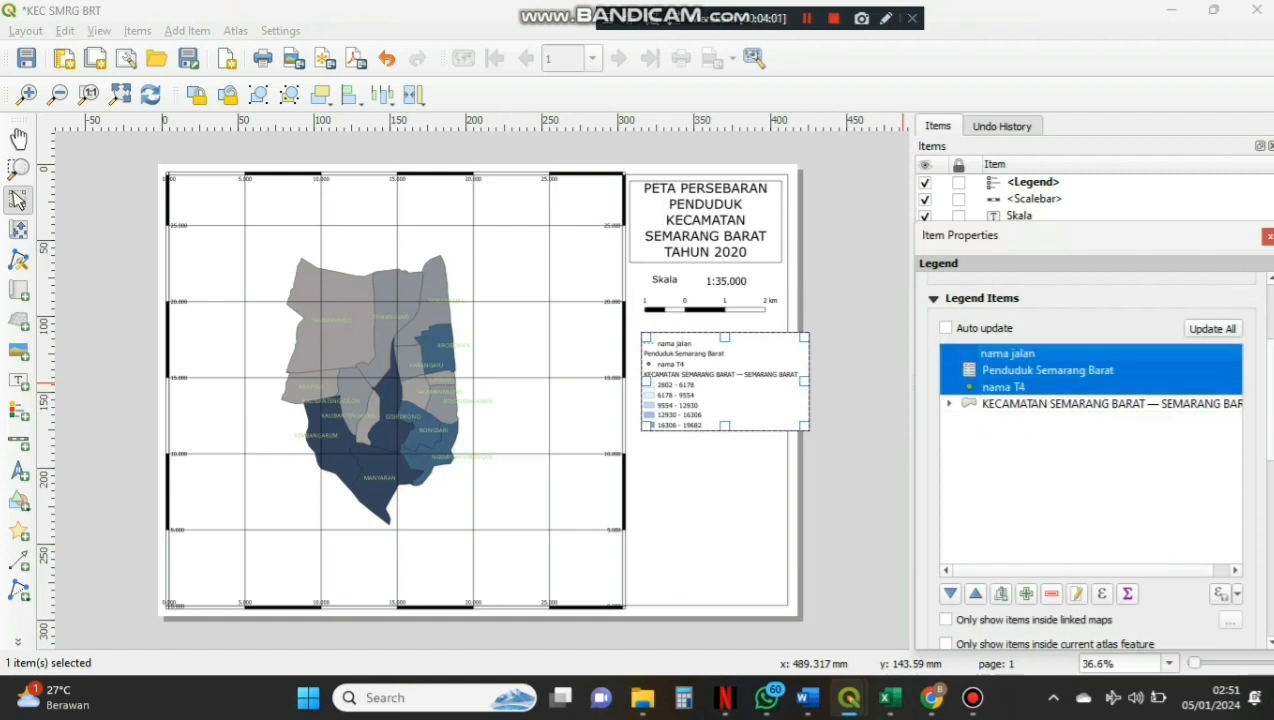
pyautogui.press('Delete')
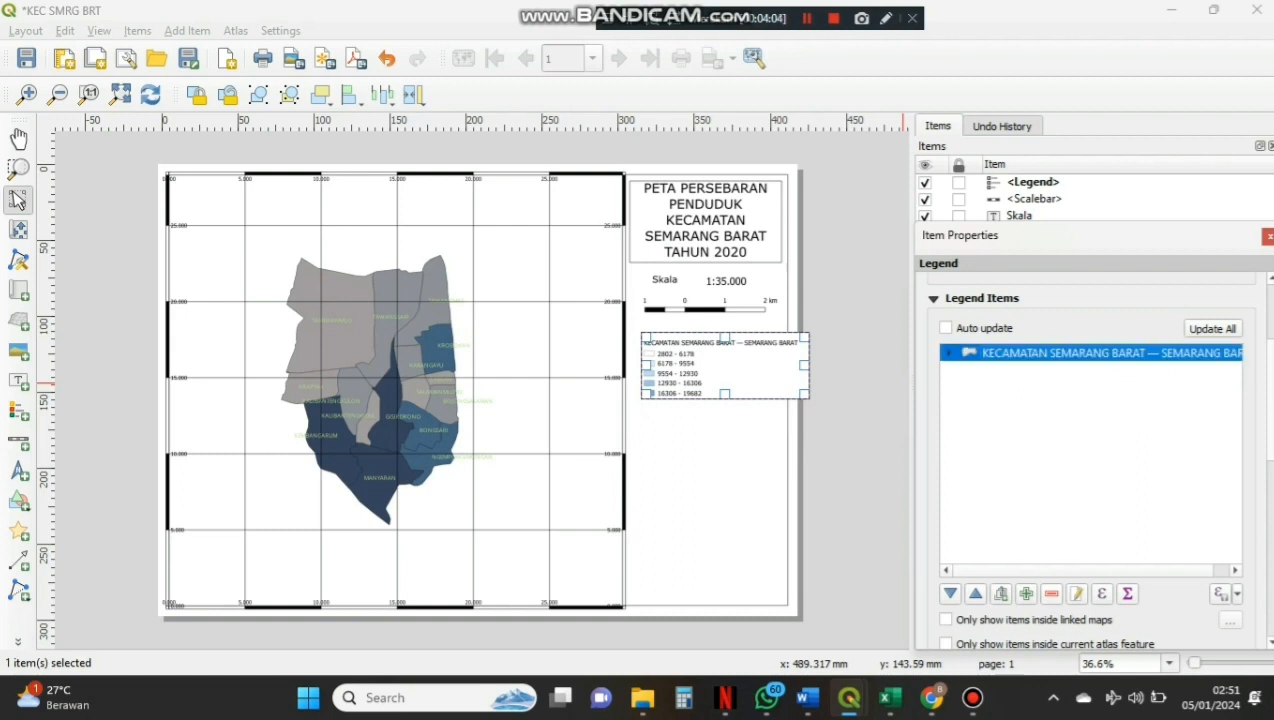
# Relabel the remaining legend entry as KETERANGAN and enlarge the legend box so it encloses all class ranges
pyautogui.click(1077, 594)
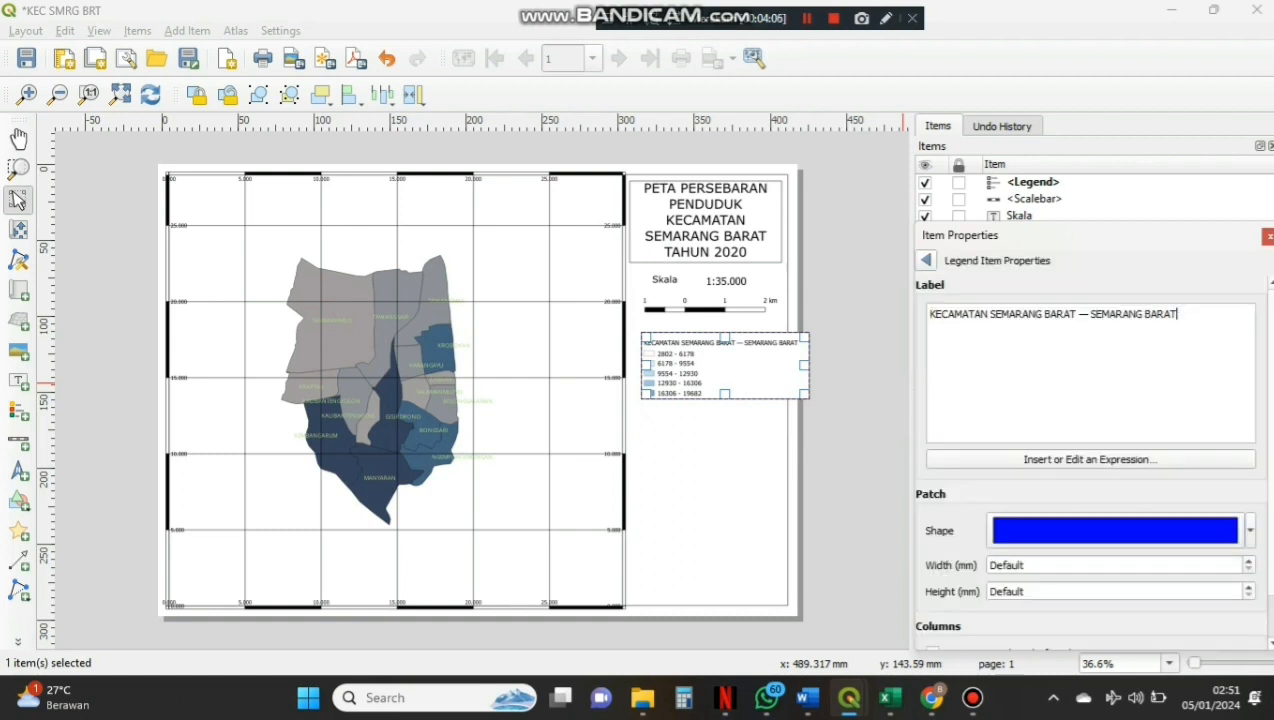
pyautogui.hotkey('ctrl', 'a')
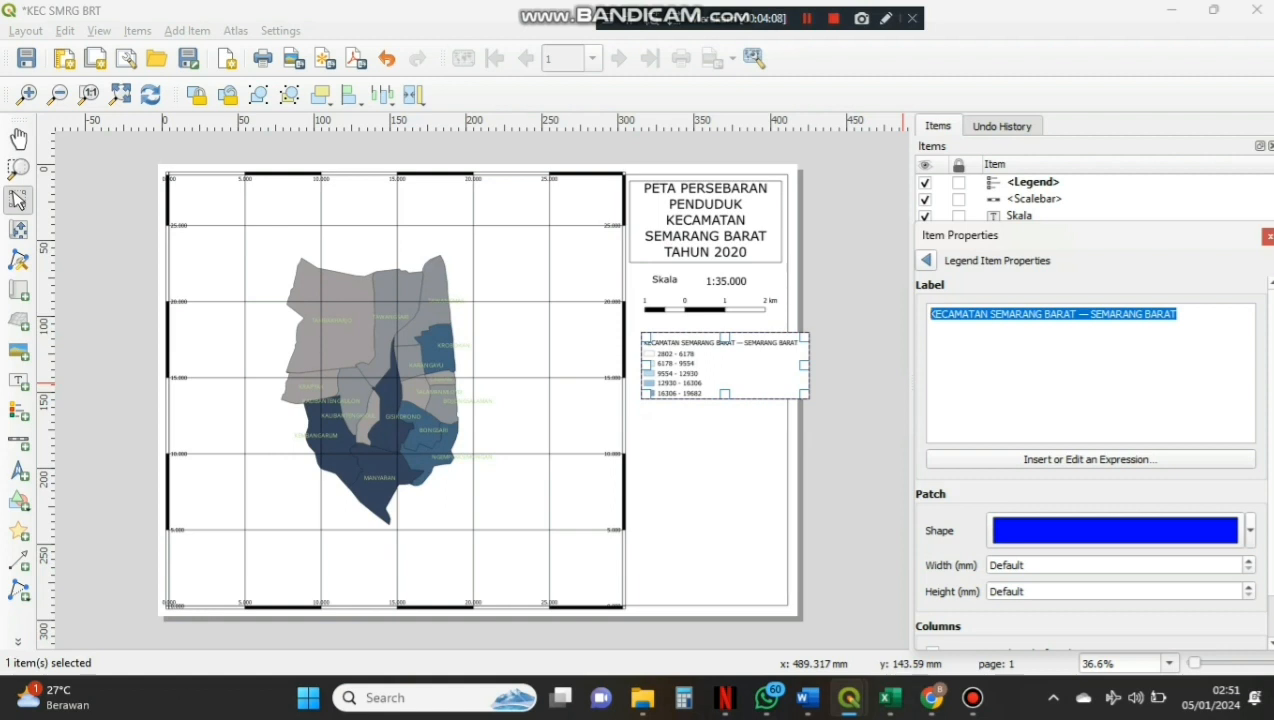
pyautogui.write('KETERA')
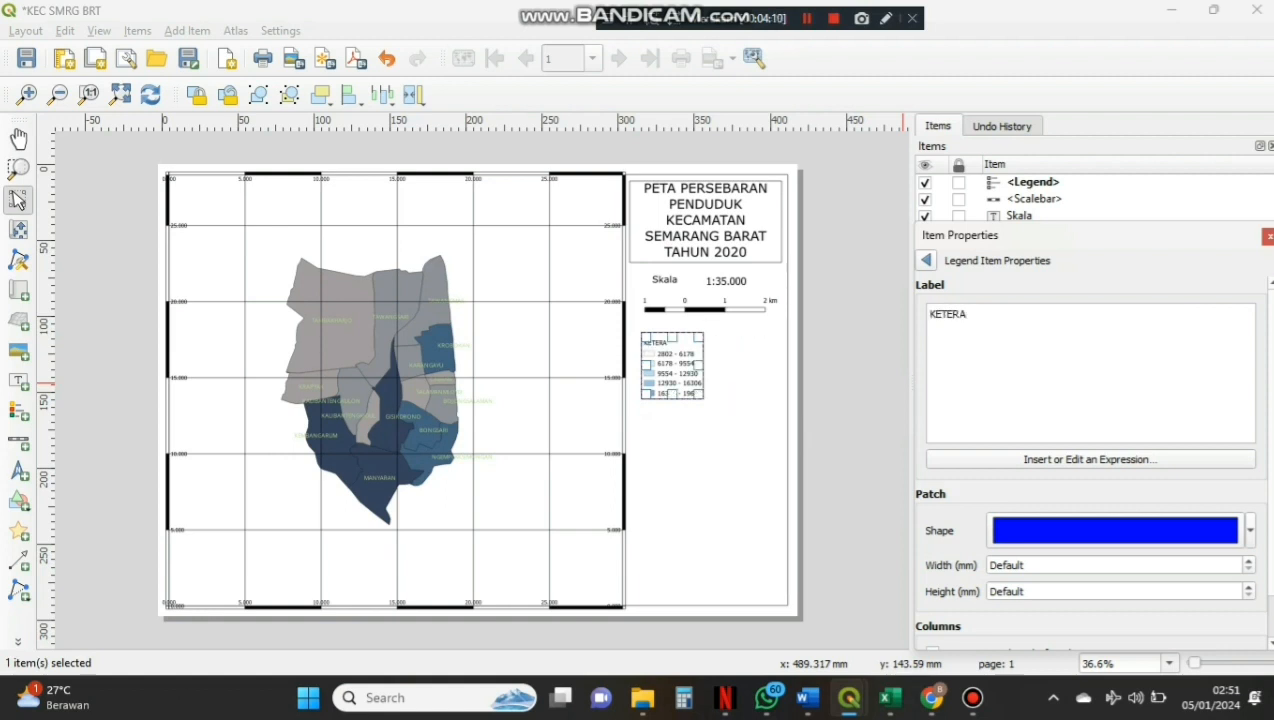
pyautogui.write('NGAN')
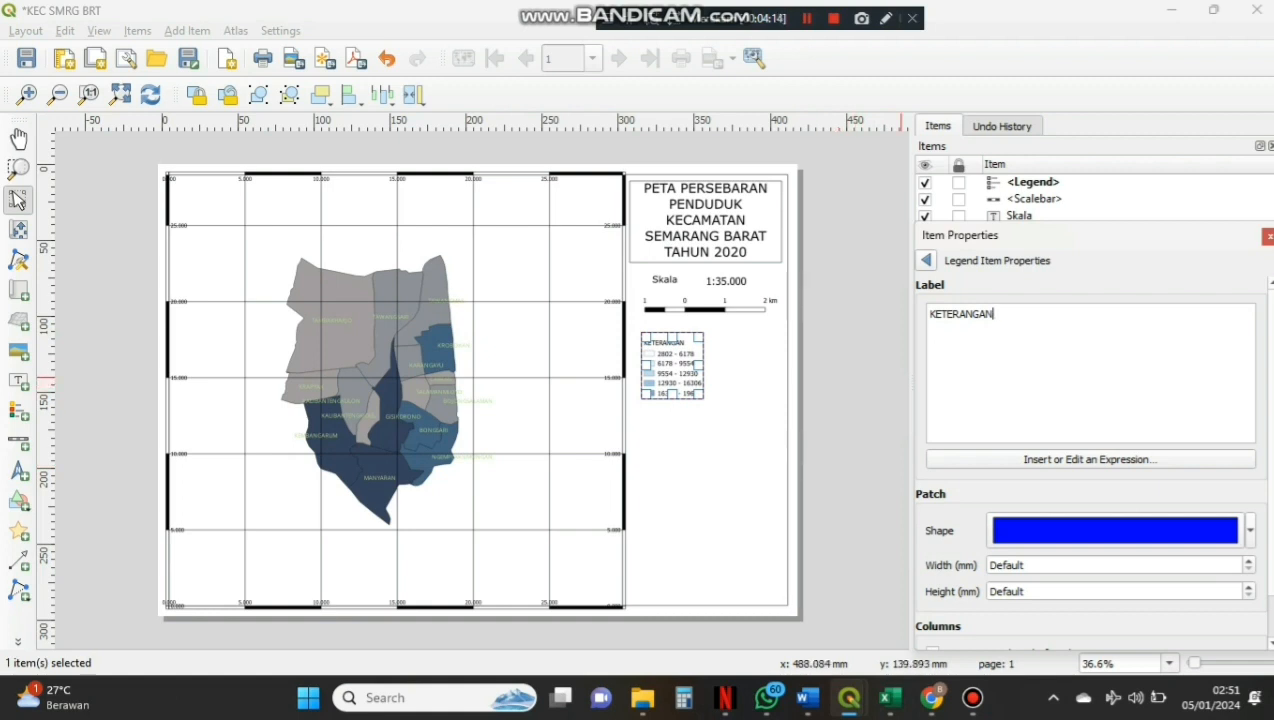
pyautogui.scroll(-1, 1090, 450)
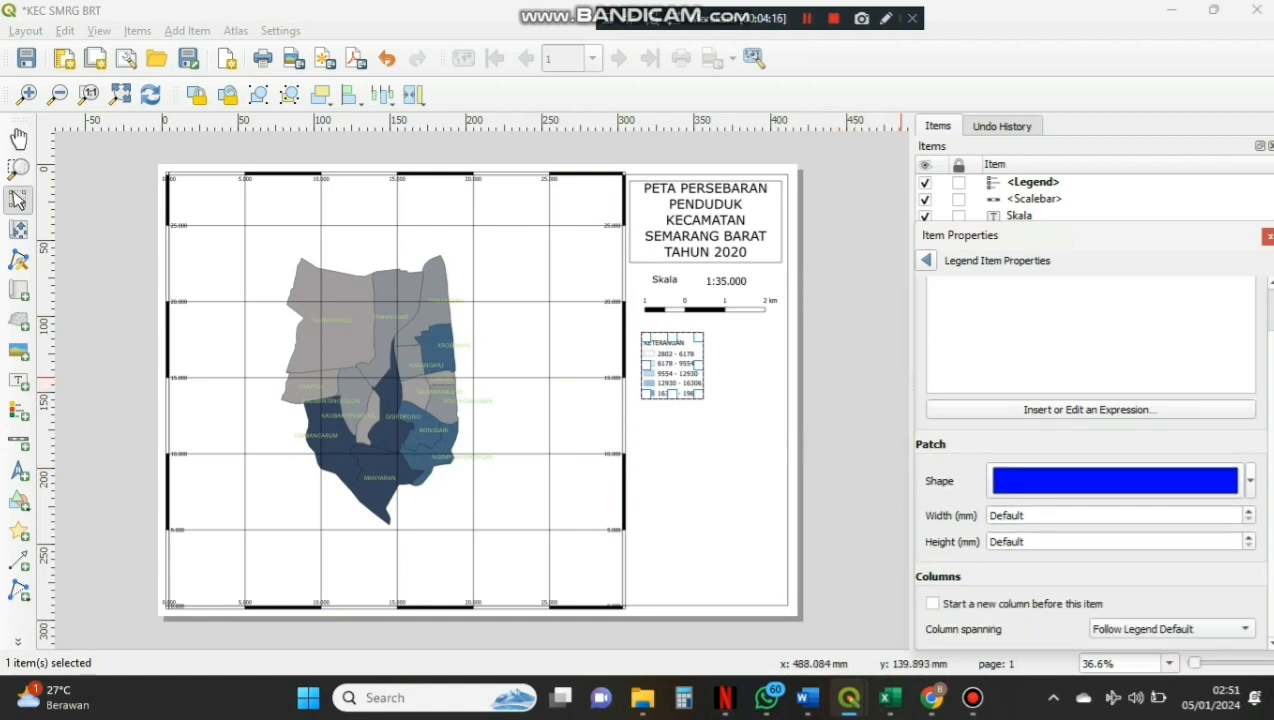
pyautogui.scroll(1, 1090, 450)
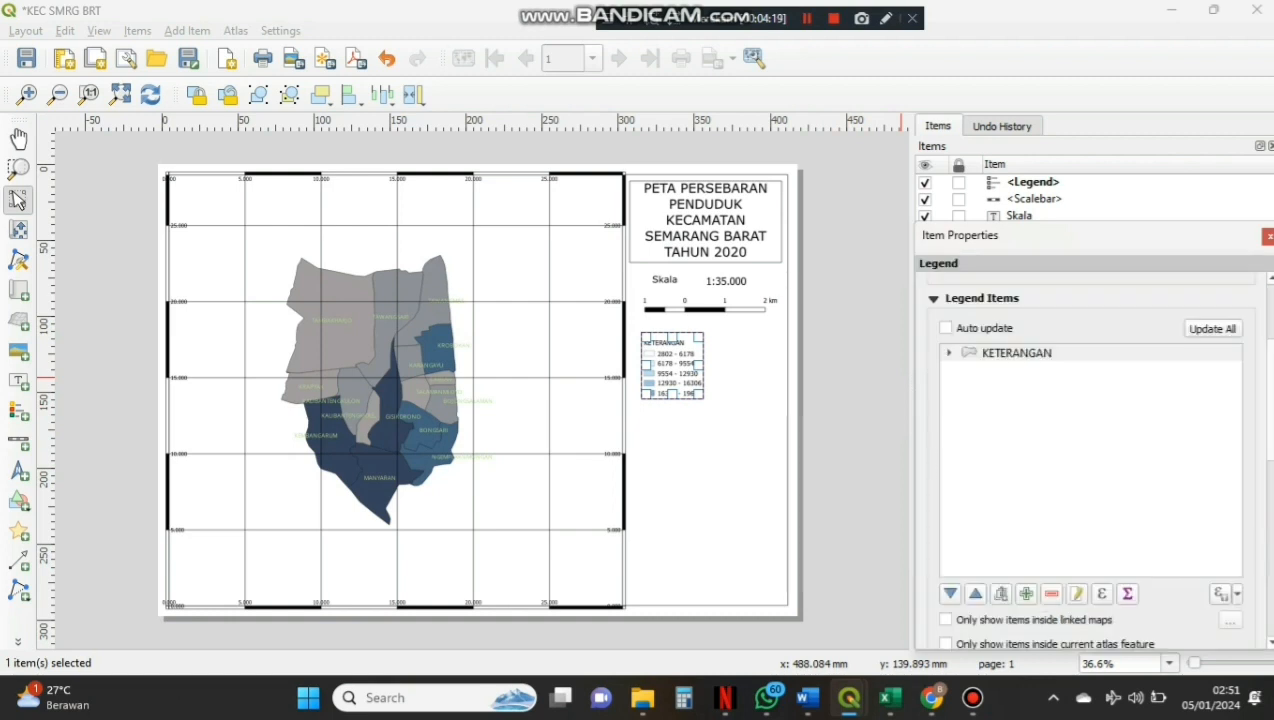
pyautogui.click(926, 261)
pyautogui.click(697, 395)
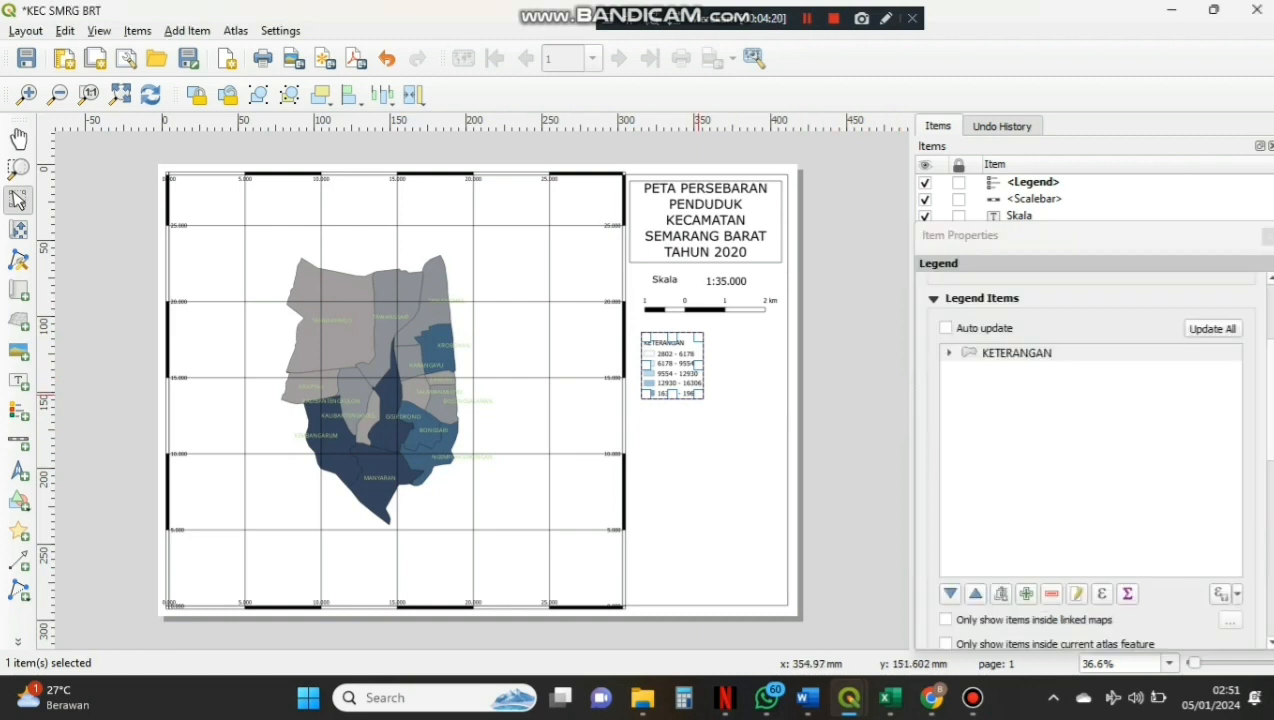
pyautogui.moveTo(697, 395); pyautogui.dragTo(751, 408)
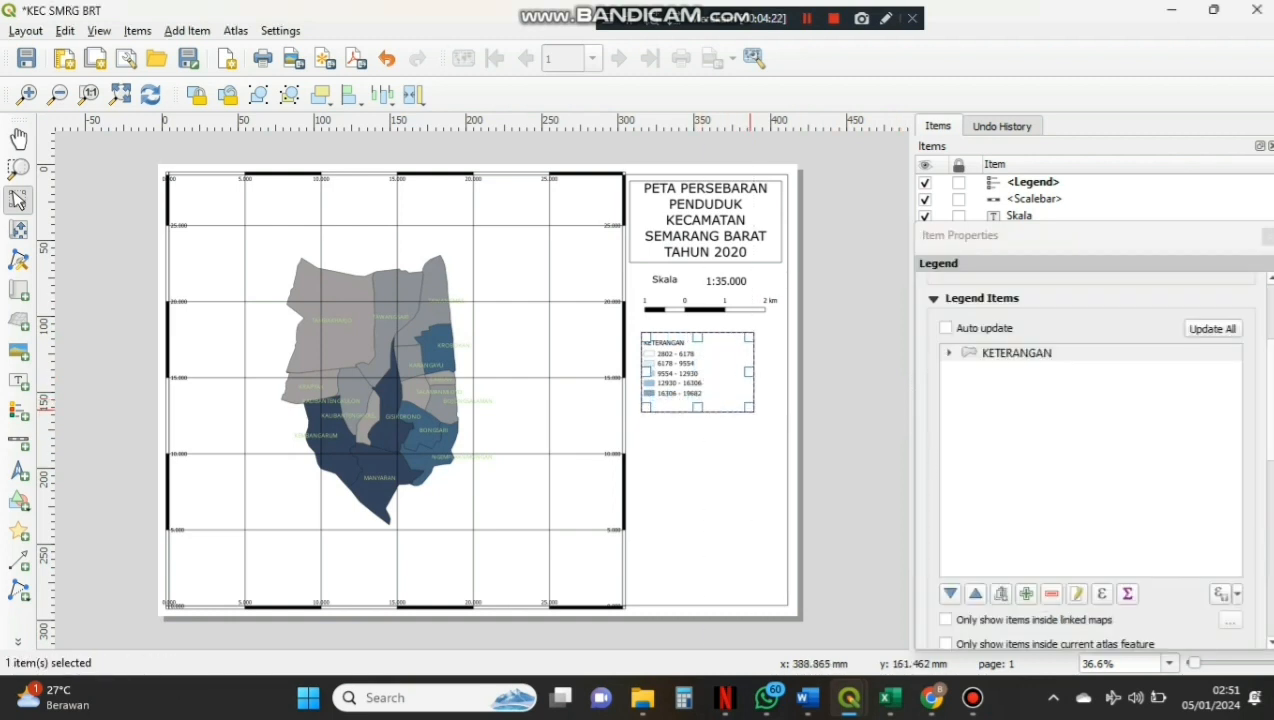
# Set the font size of the legend's item labels to 17 points
pyautogui.scroll(-5, 1090, 460)
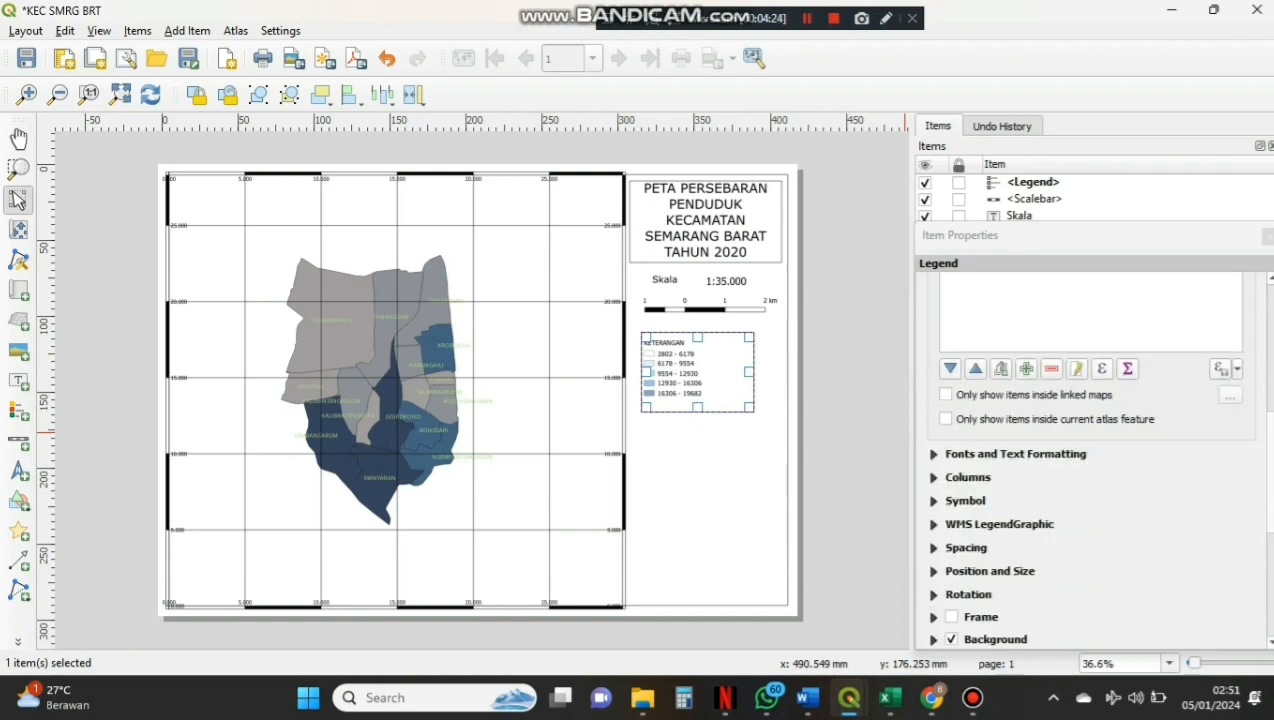
pyautogui.click(934, 454)
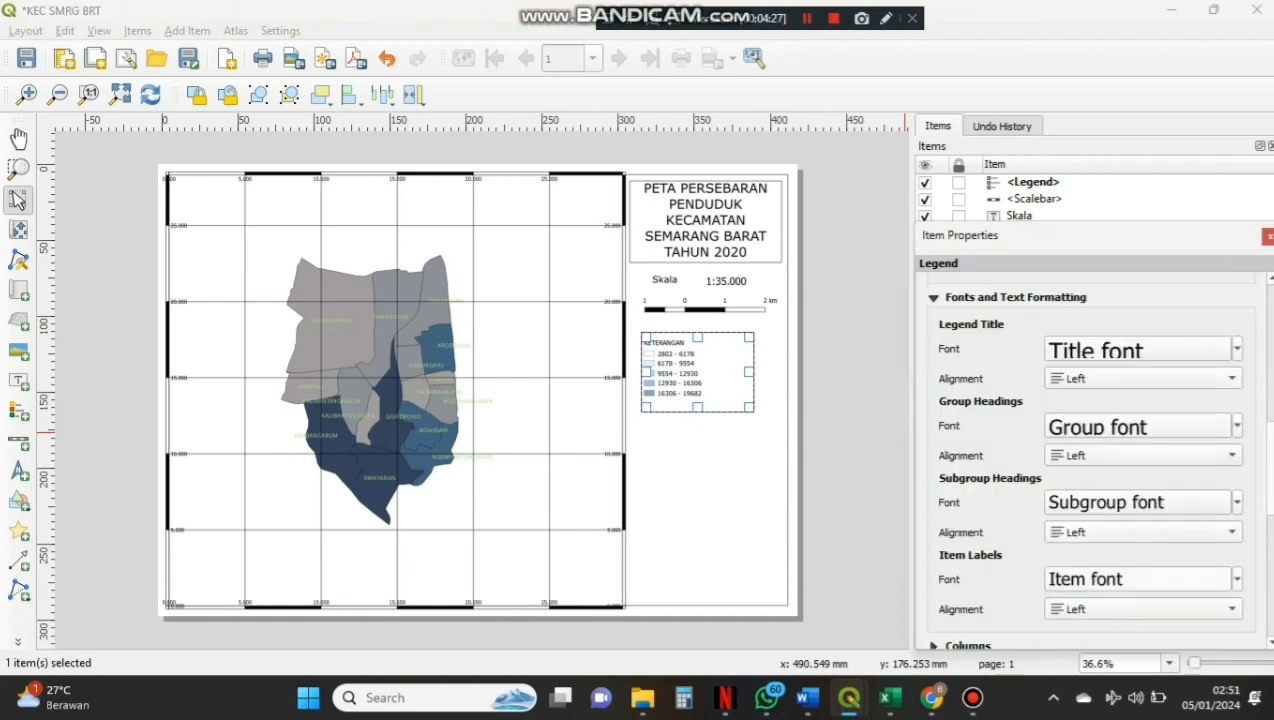
pyautogui.click(1138, 503)
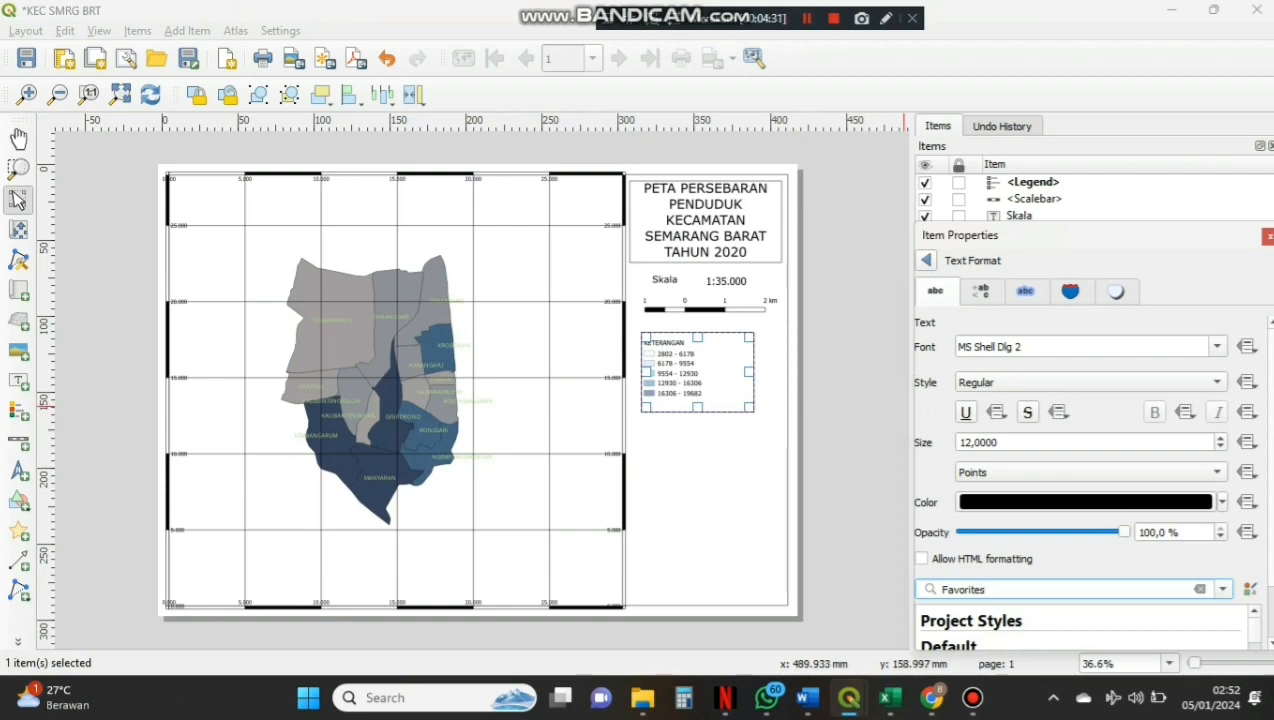
pyautogui.click(961, 442)
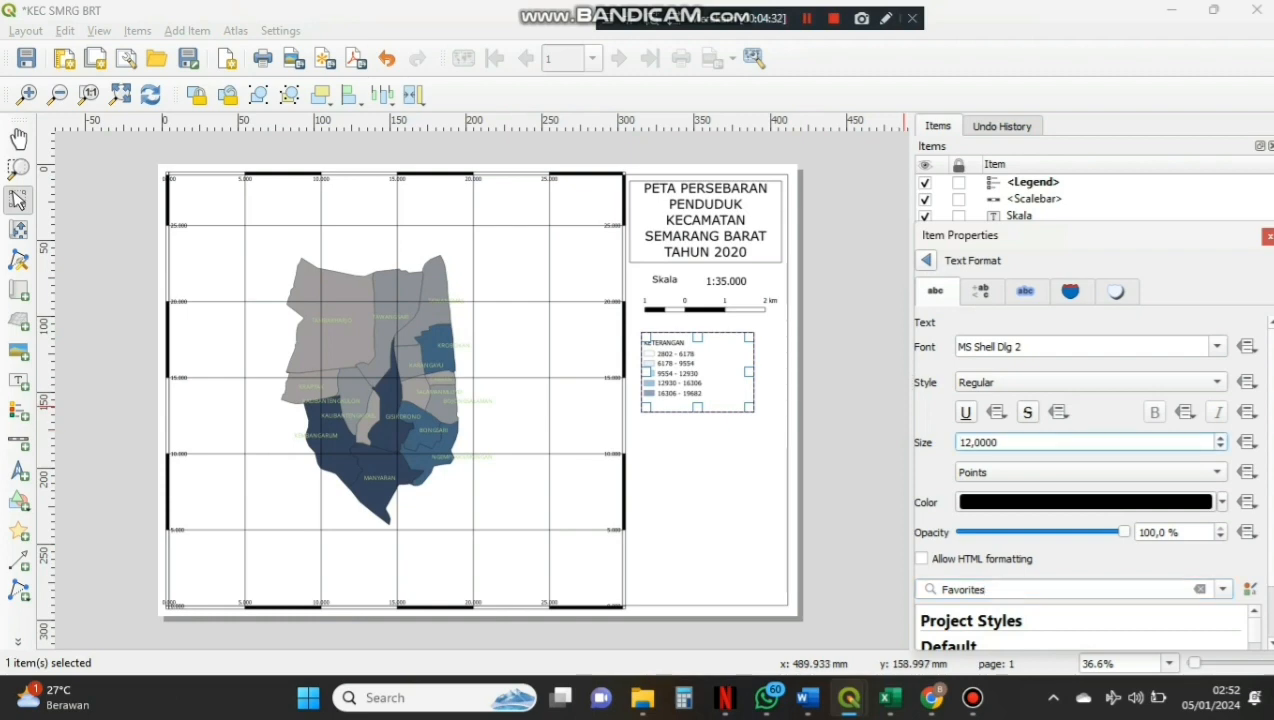
pyautogui.press('Up')
pyautogui.press('Up')
pyautogui.press('Up')
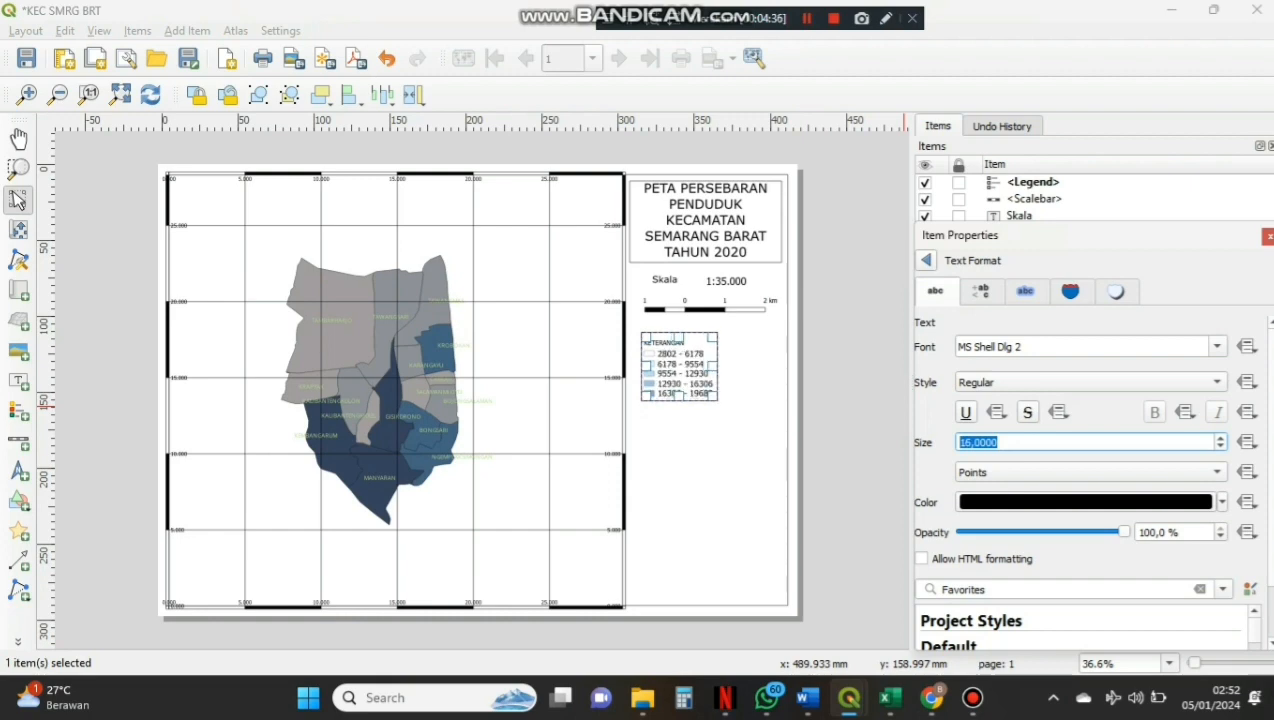
pyautogui.press('Up')
pyautogui.press('Up')
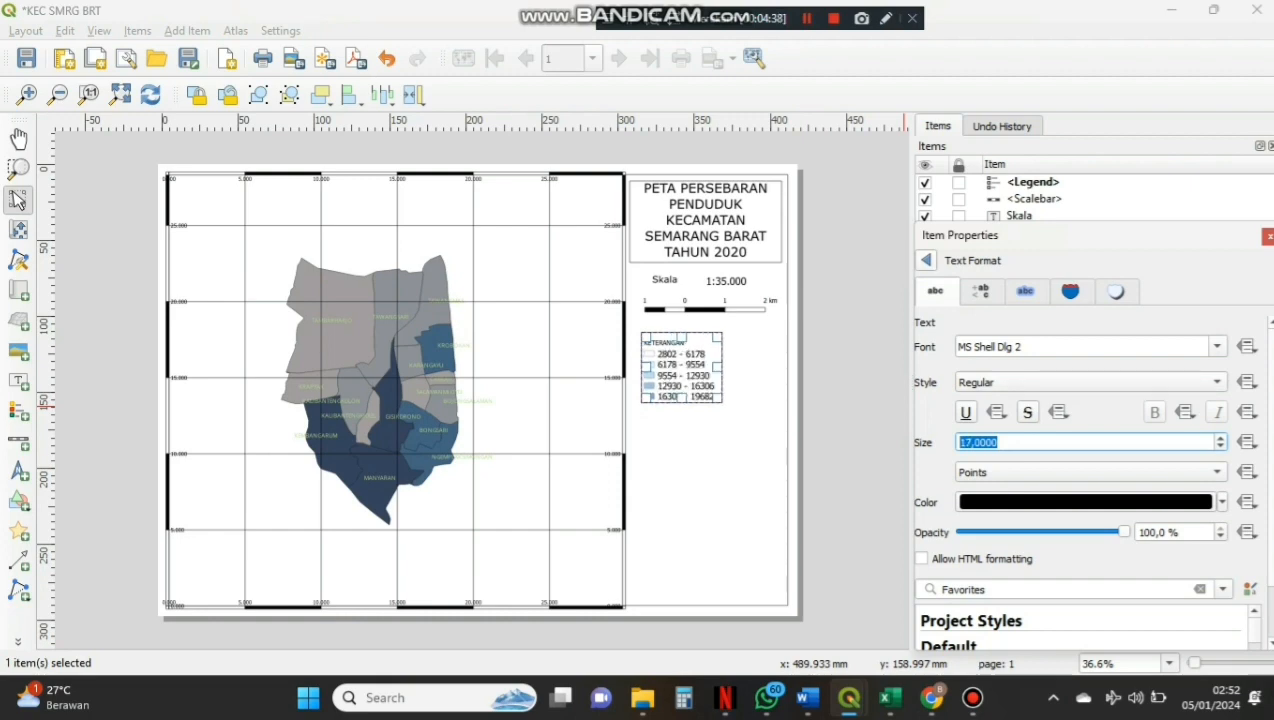
pyautogui.press('Escape')
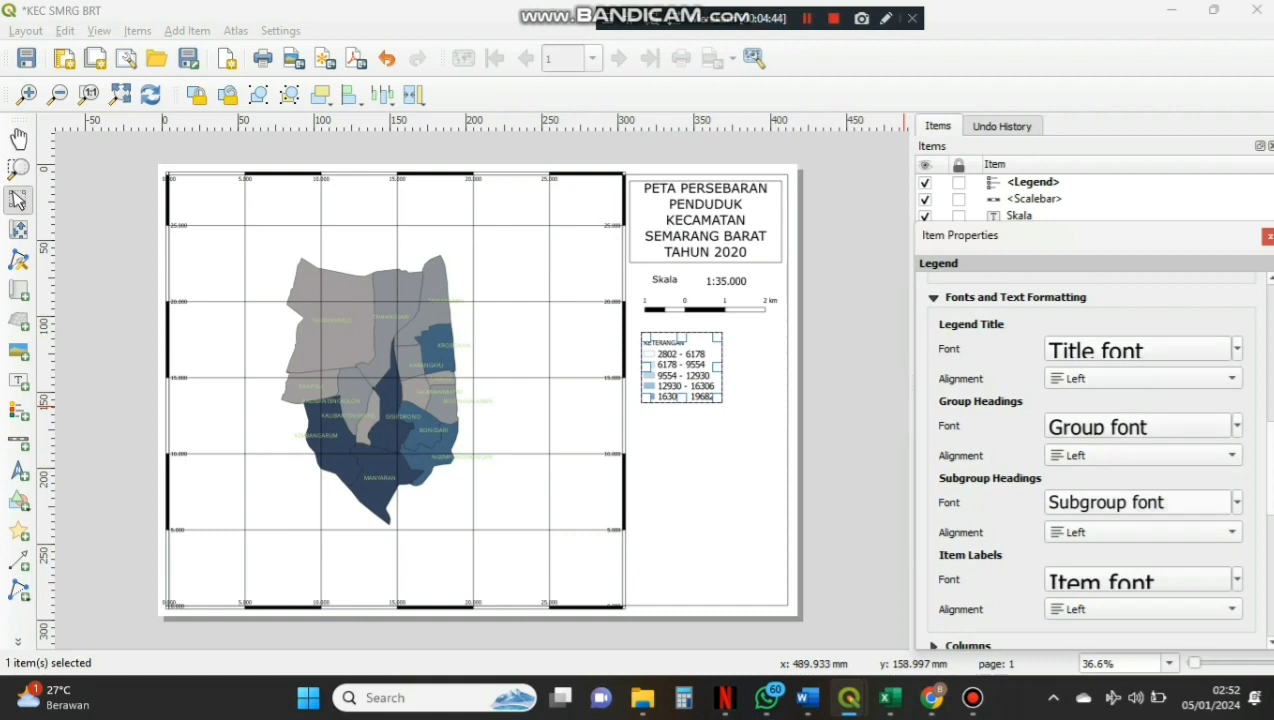
# Enlarge the legend's subgroup heading font to suit the item labels and move the legend slightly down
pyautogui.scroll(5, 1138, 503)
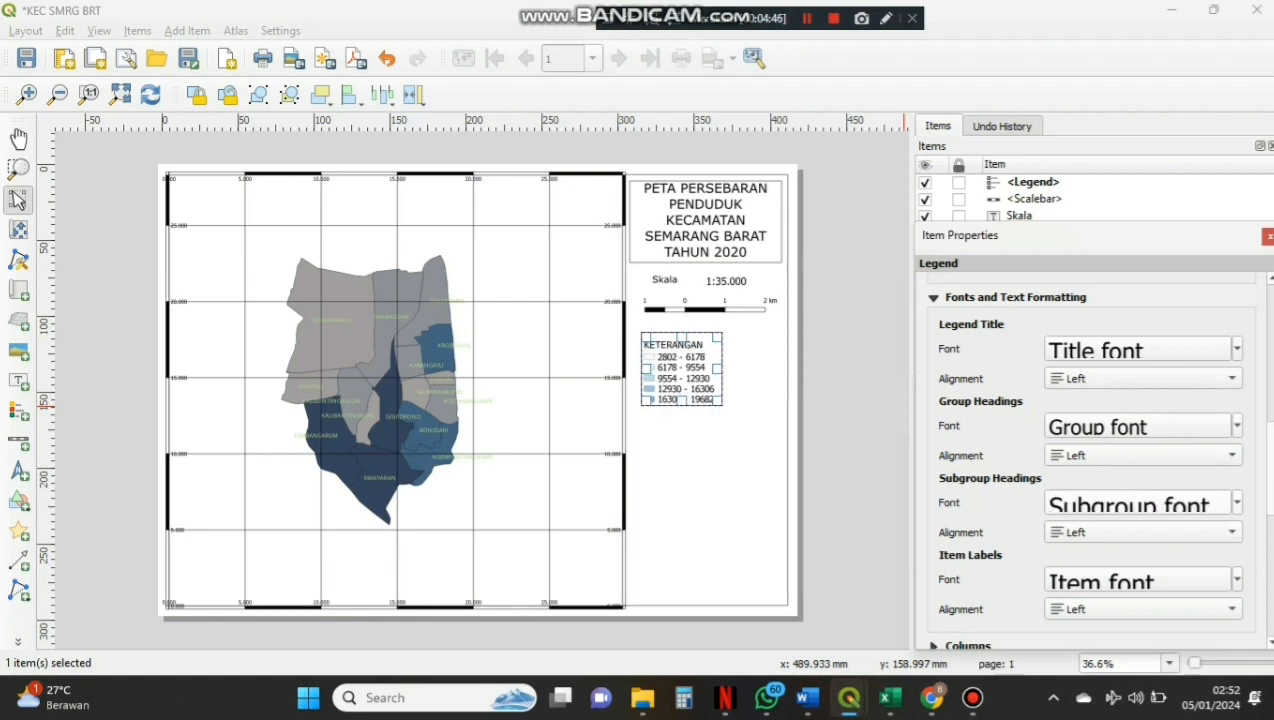
pyautogui.scroll(2, 1138, 503)
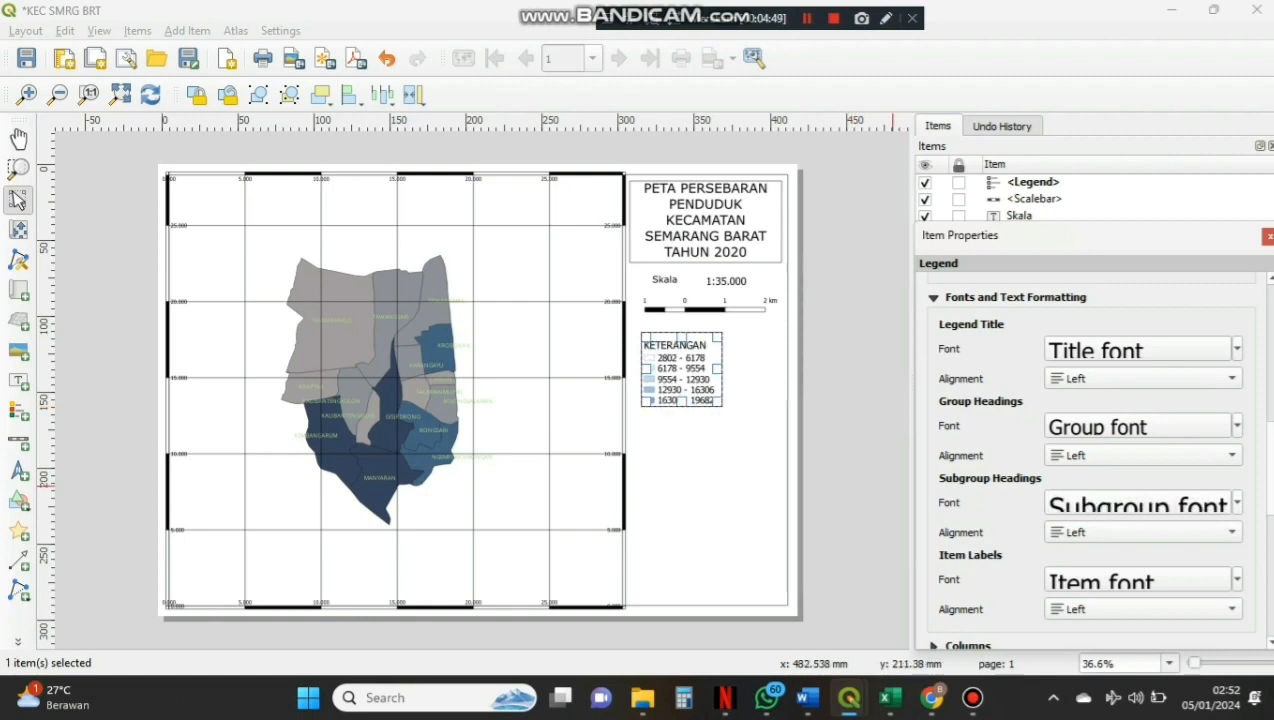
pyautogui.scroll(-2, 1138, 503)
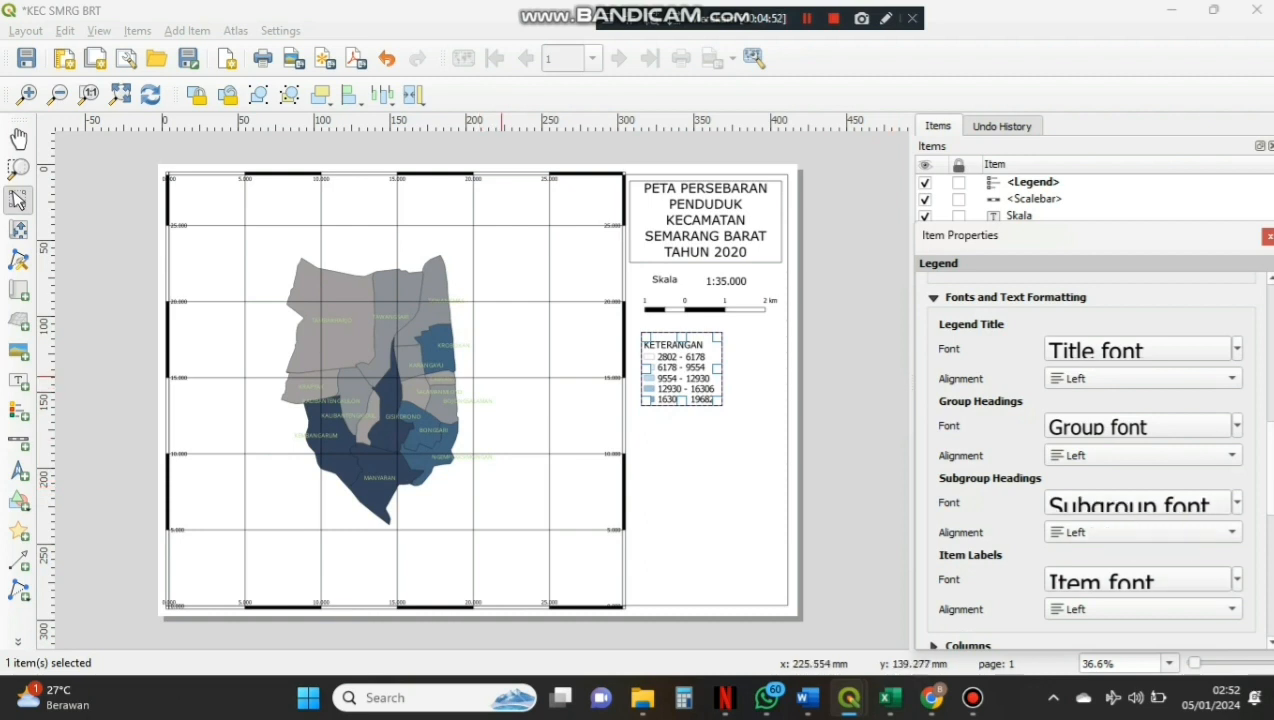
pyautogui.moveTo(686, 359); pyautogui.dragTo(688, 363)
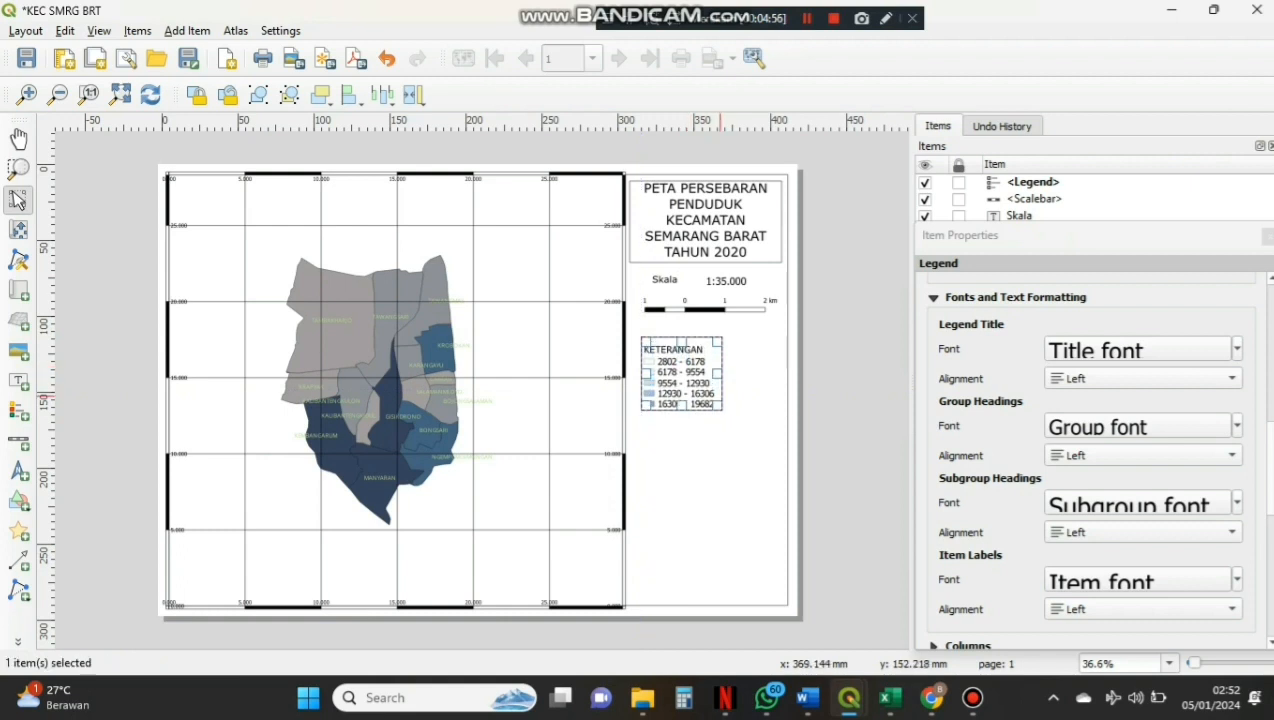
# Enlarge the KETERANGAN legend box until it fully encloses the class ranges, nudge it slightly, and deselect it
pyautogui.moveTo(722, 410); pyautogui.dragTo(742, 428)
pyautogui.moveTo(712, 374)
pyautogui.mouseDown()
pyautogui.moveTo(717, 402)
pyautogui.moveTo(692, 383)
pyautogui.moveTo(709, 373)
pyautogui.mouseUp()
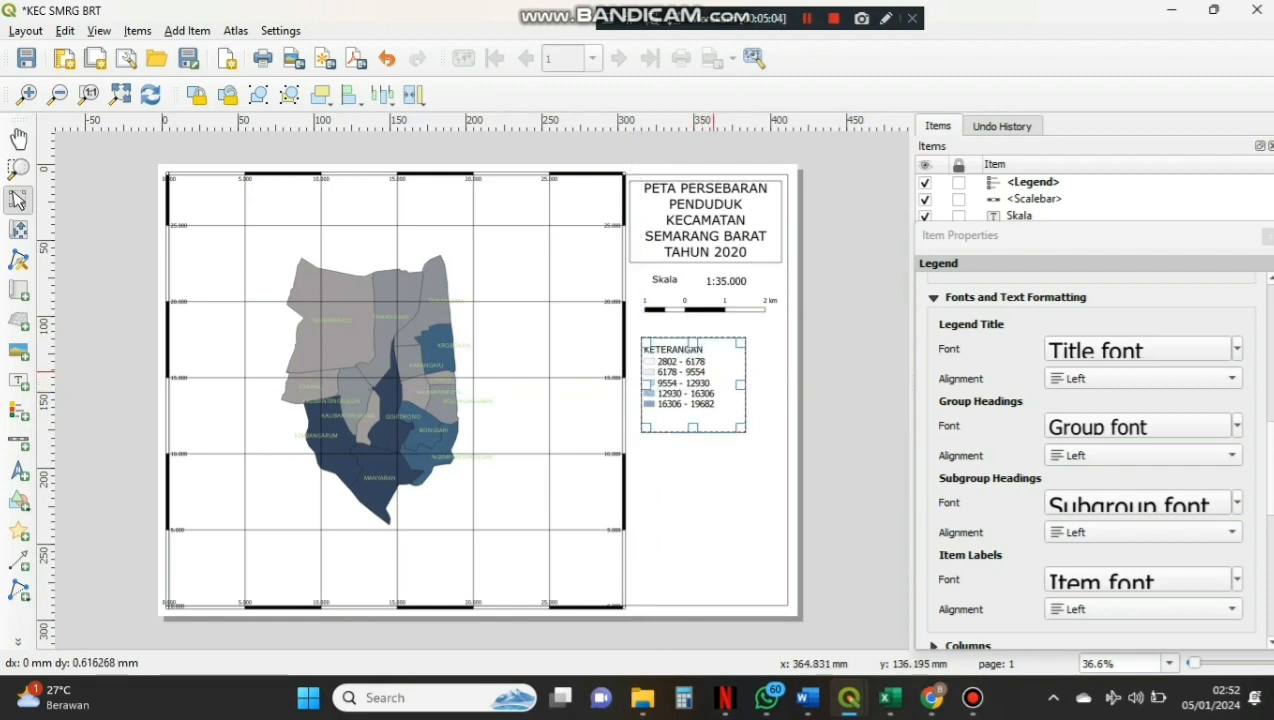
pyautogui.click(845, 344)
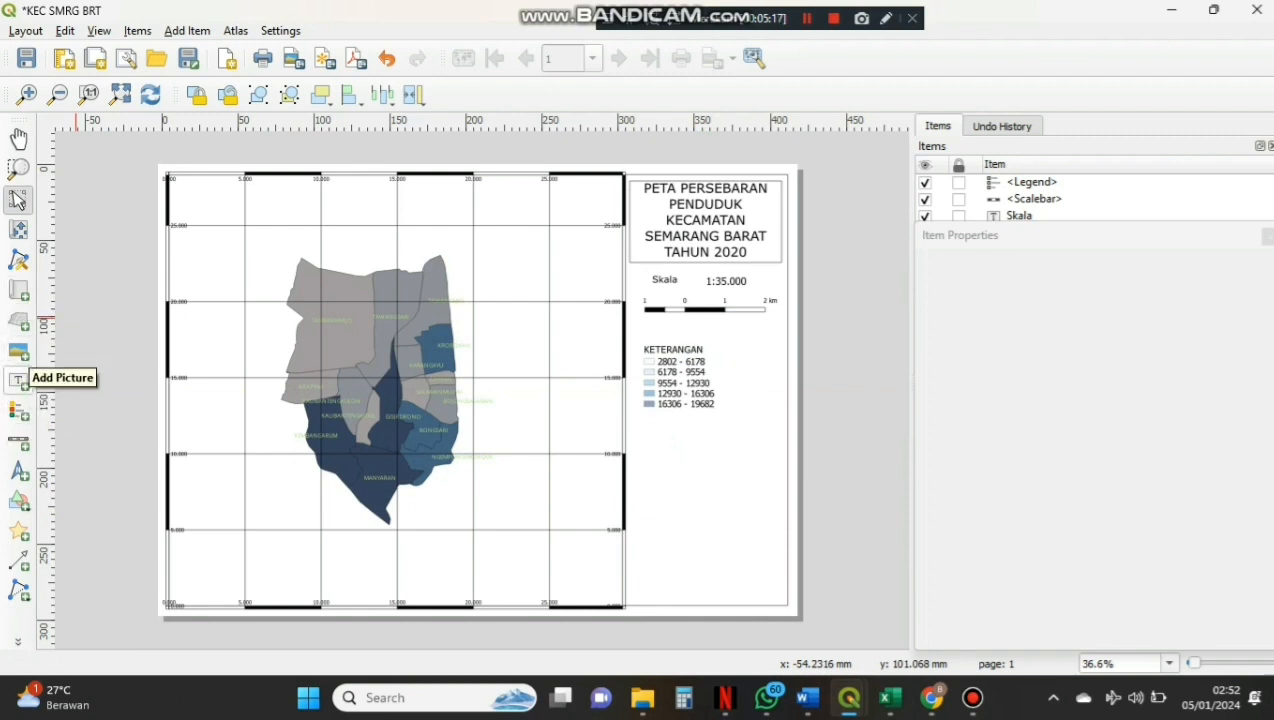
# Add a north arrow in the empty space beneath the legend, spanning roughly the scale bar's width
pyautogui.click(18, 470)
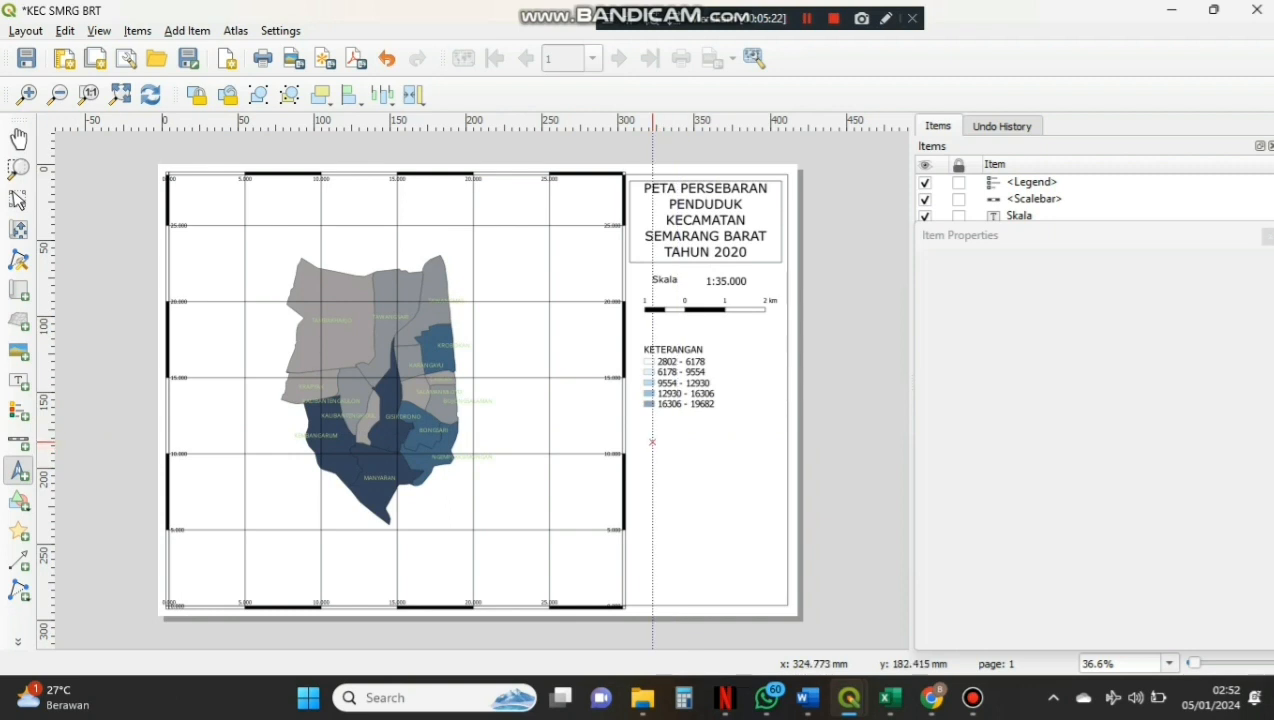
pyautogui.moveTo(638, 432)
pyautogui.mouseDown()
pyautogui.moveTo(678, 432)
pyautogui.moveTo(754, 492)
pyautogui.moveTo(770, 509)
pyautogui.moveTo(763, 546)
pyautogui.mouseUp()
pyautogui.rightClick(763, 546)
pyautogui.click(763, 546)
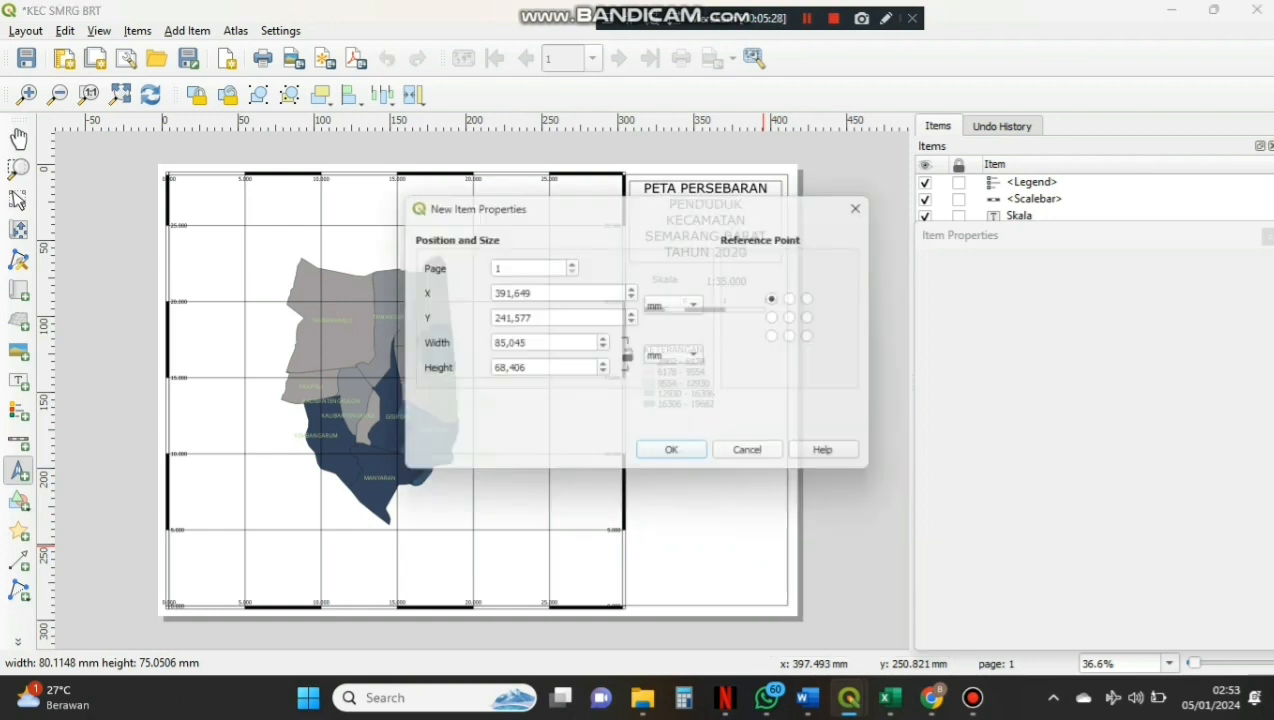
pyautogui.click(872, 203)
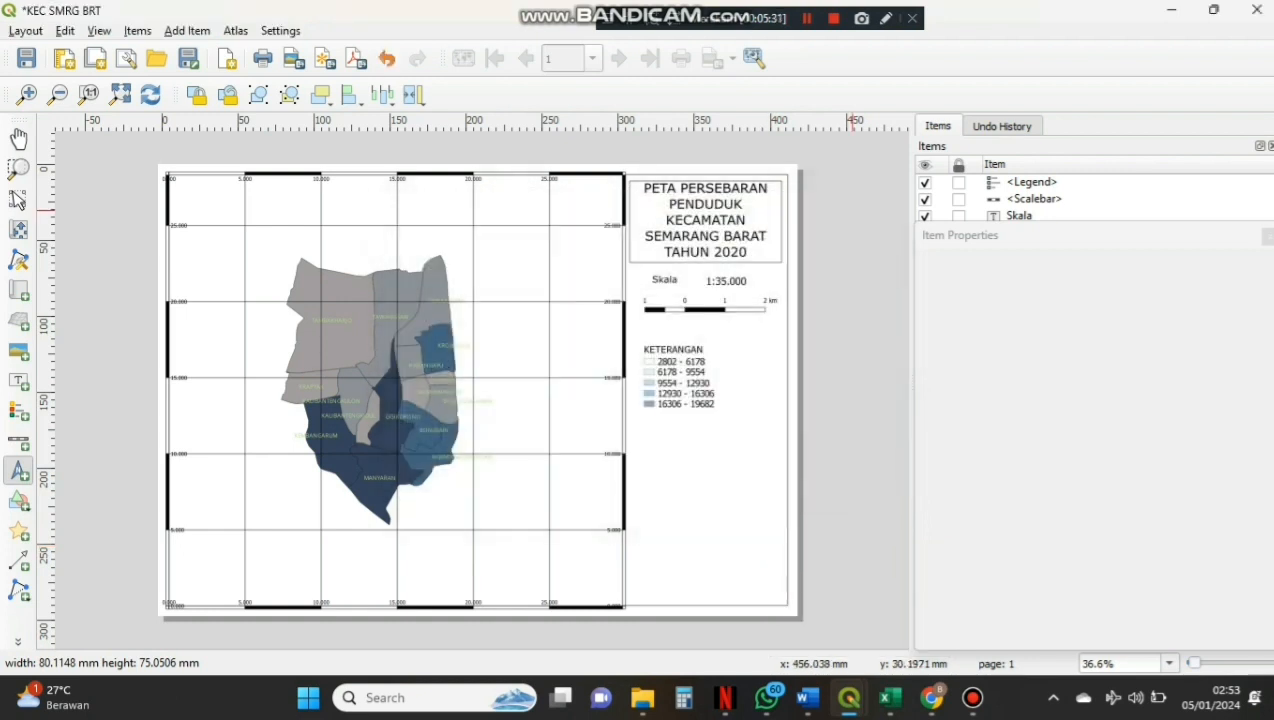
pyautogui.moveTo(641, 432); pyautogui.dragTo(770, 545)
pyautogui.click(18, 200)
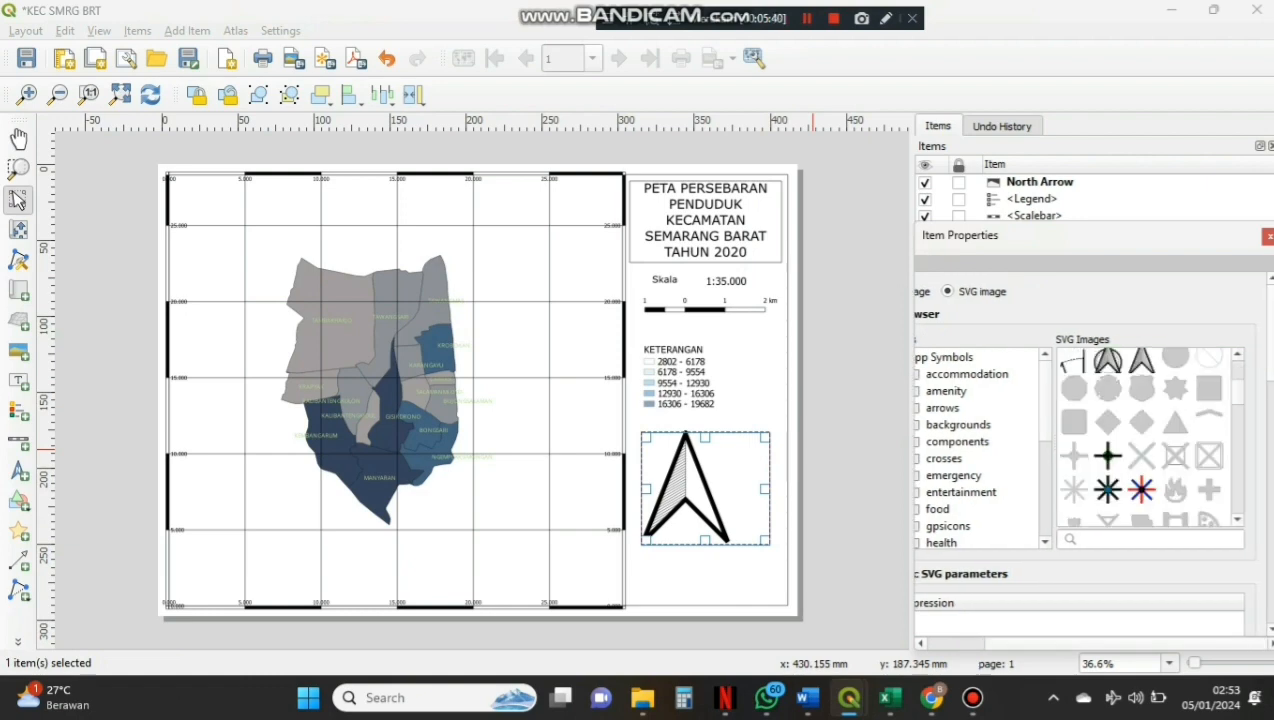
# Change the north arrow's symbol to the four-pointed NorthArrow_07.svg and set its placement to Middle
pyautogui.click(1176, 426)
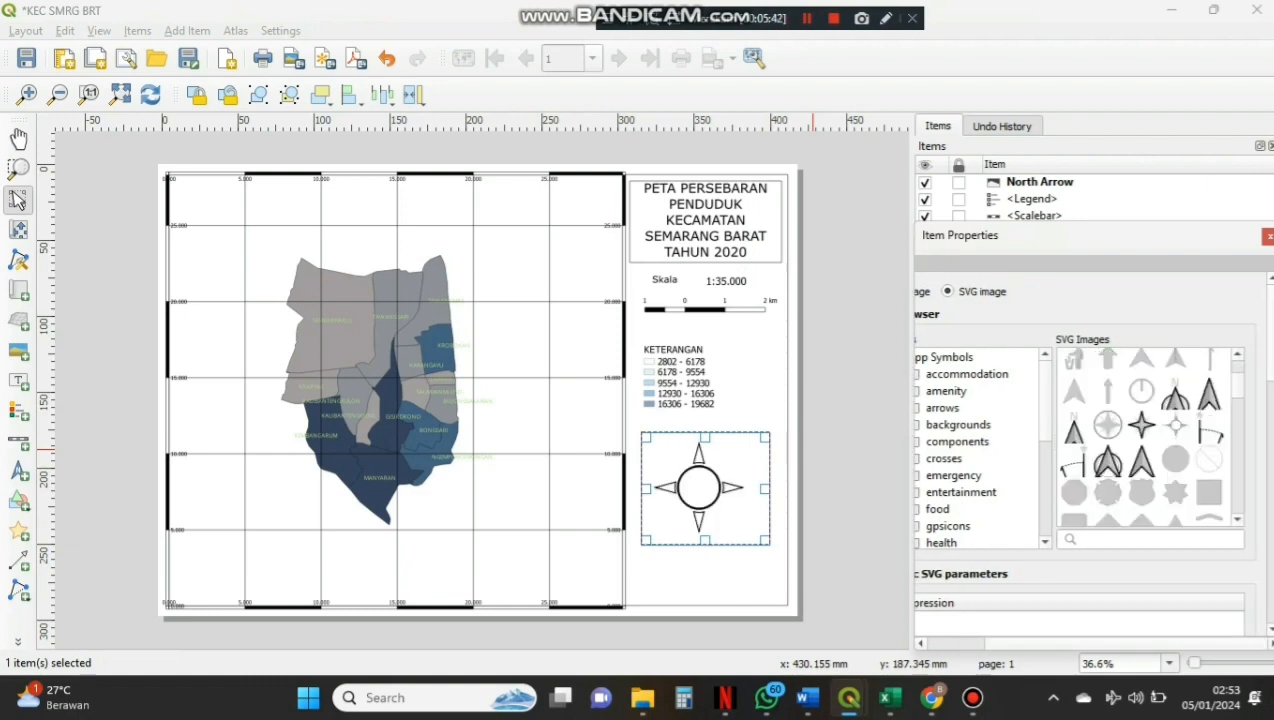
pyautogui.scroll(-5, 1080, 450)
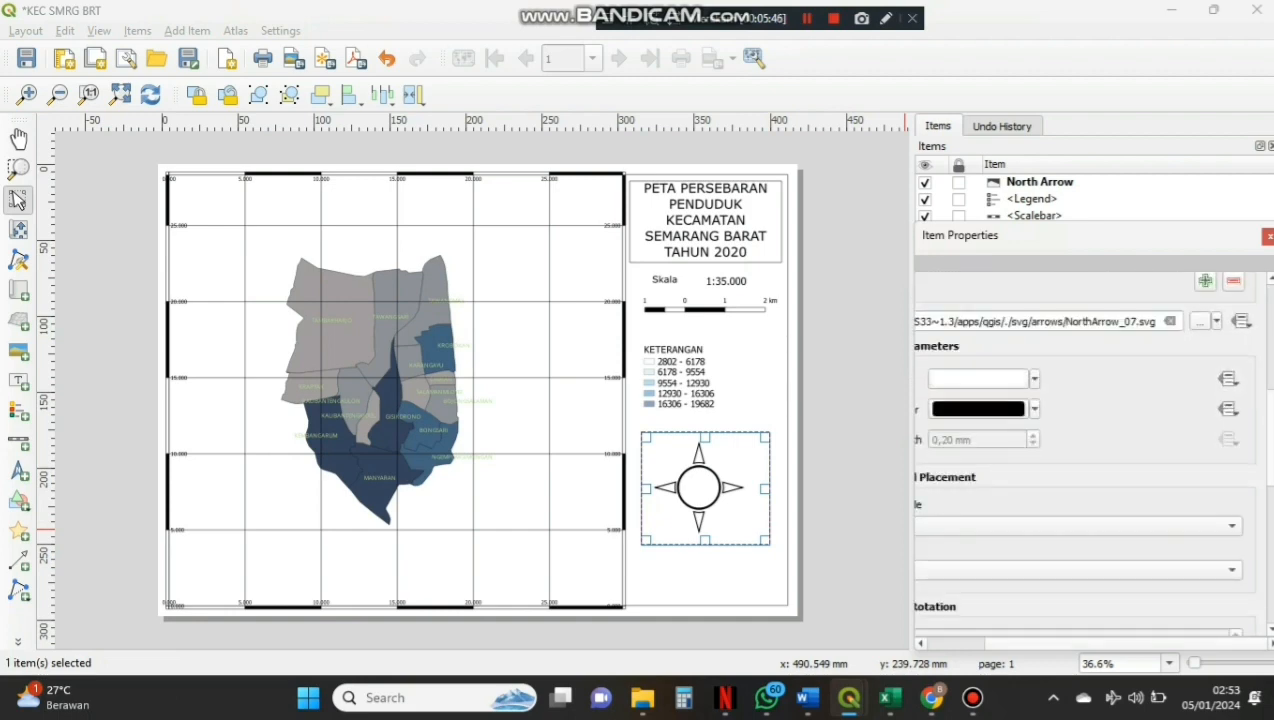
pyautogui.scroll(-5, 1095, 450)
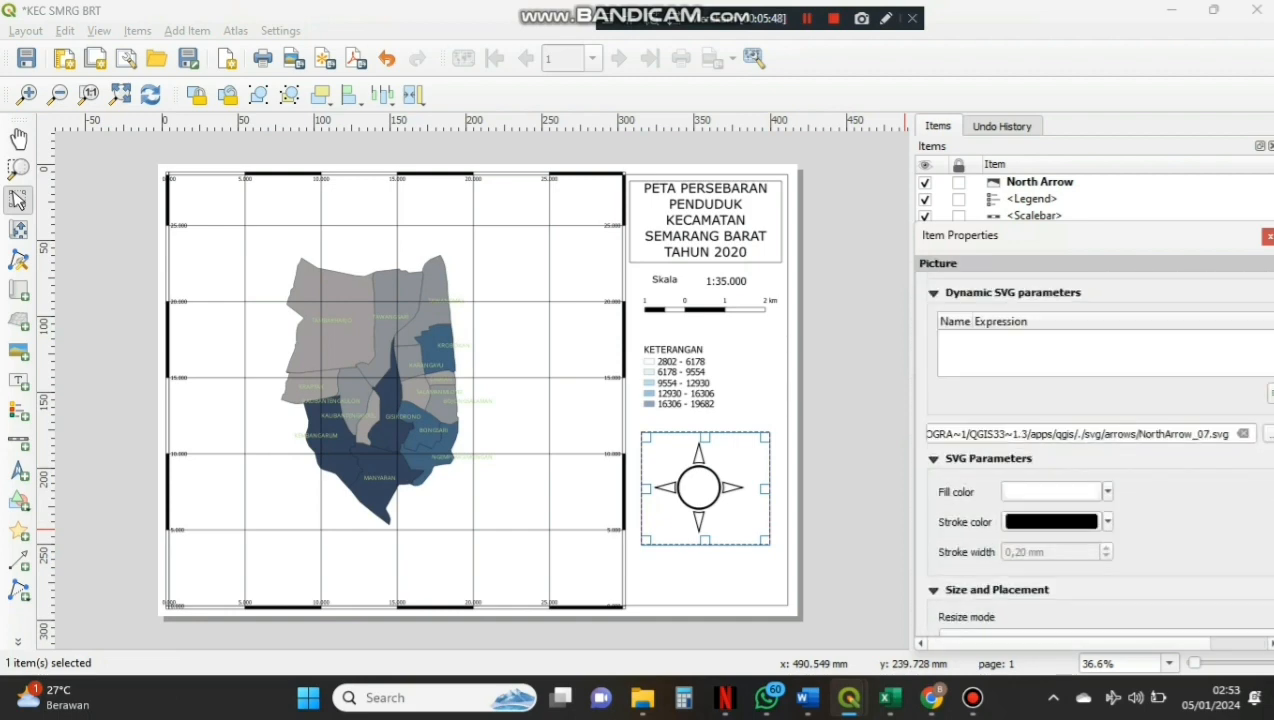
pyautogui.scroll(3, 1095, 450)
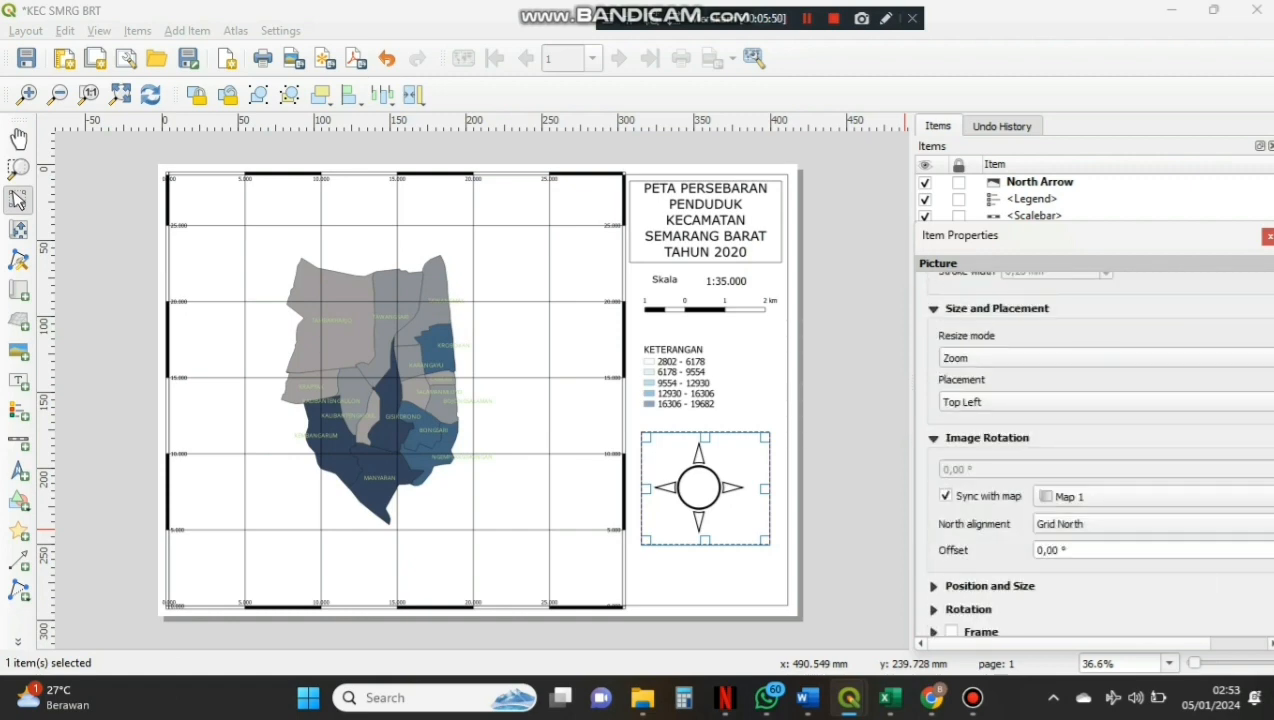
pyautogui.click(1100, 402)
pyautogui.click(1095, 481)
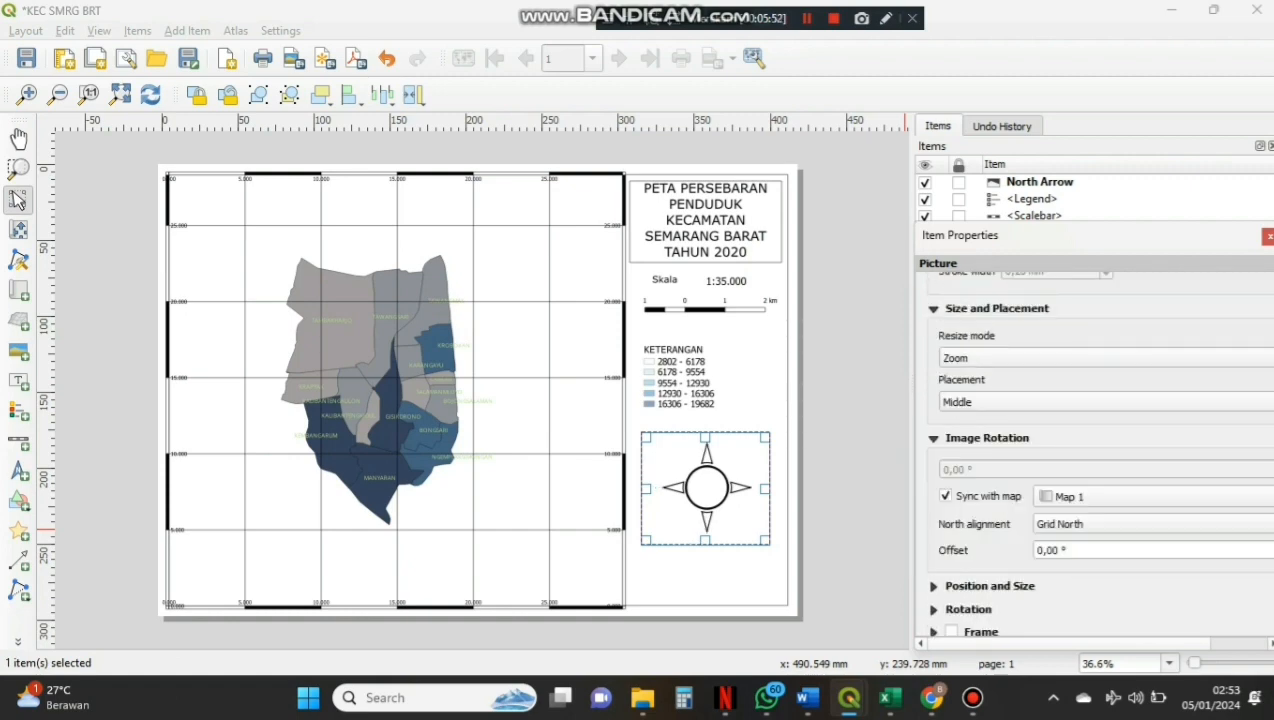
# Set the north arrow's stroke color to the light orange from the recent colors
pyautogui.scroll(4, 1095, 450)
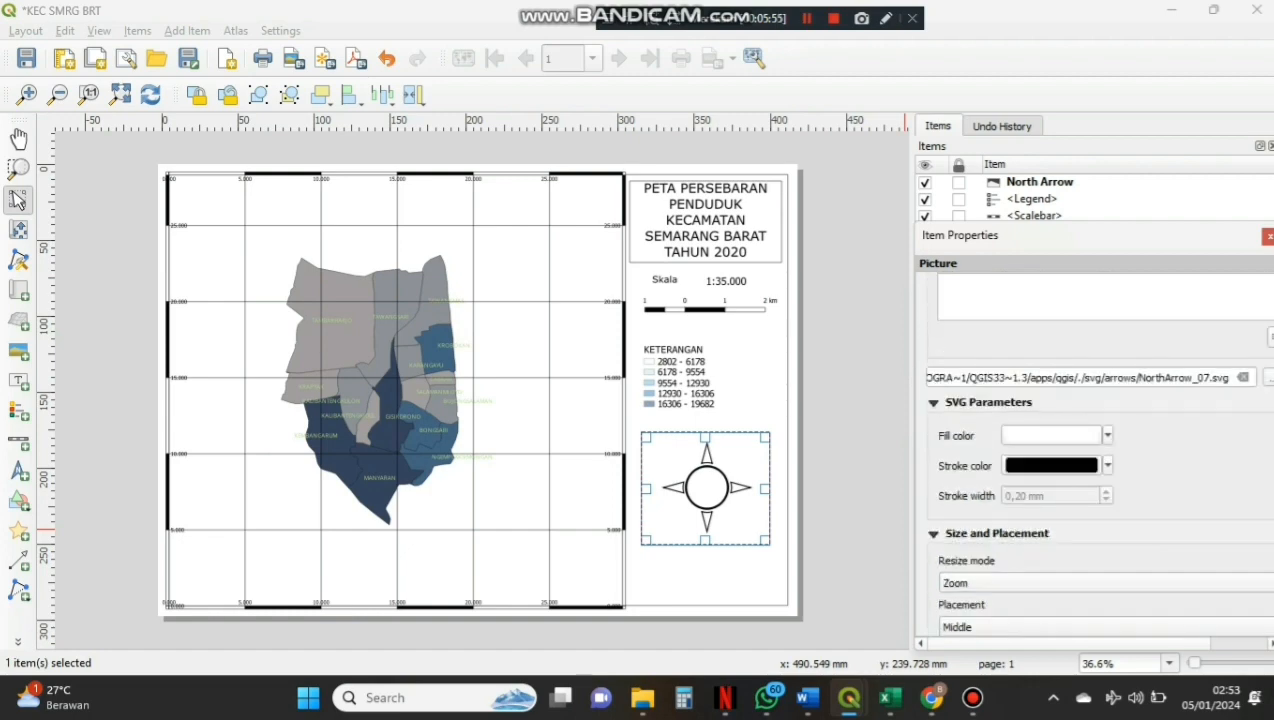
pyautogui.click(1107, 465)
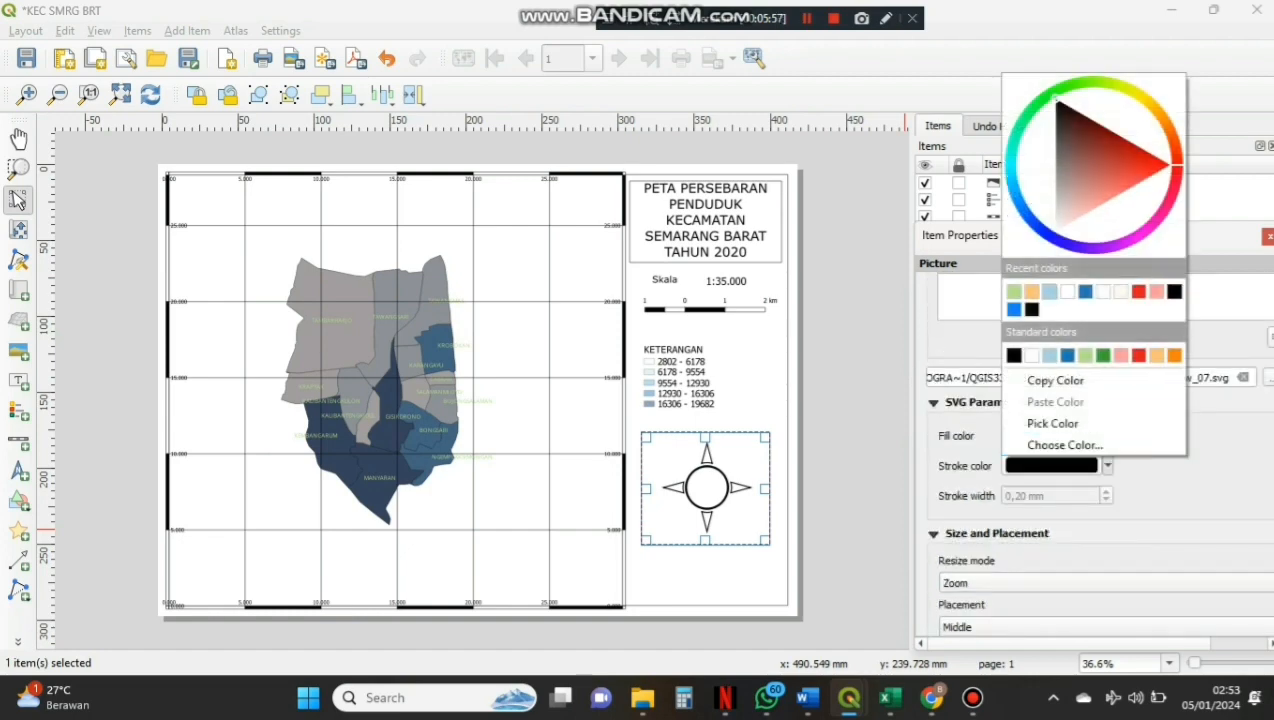
pyautogui.click(1045, 291)
pyautogui.click(805, 488)
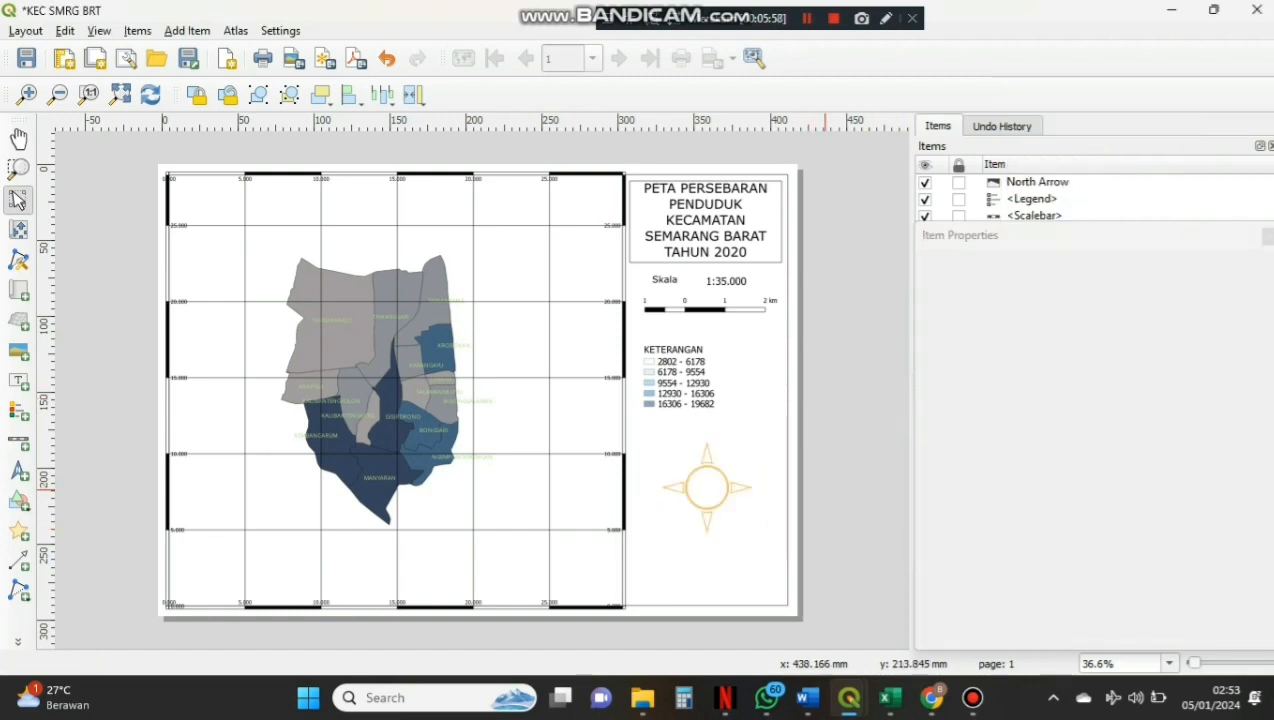
# Fill the north arrow with the same light orange as its stroke and deselect it
pyautogui.click(735, 487)
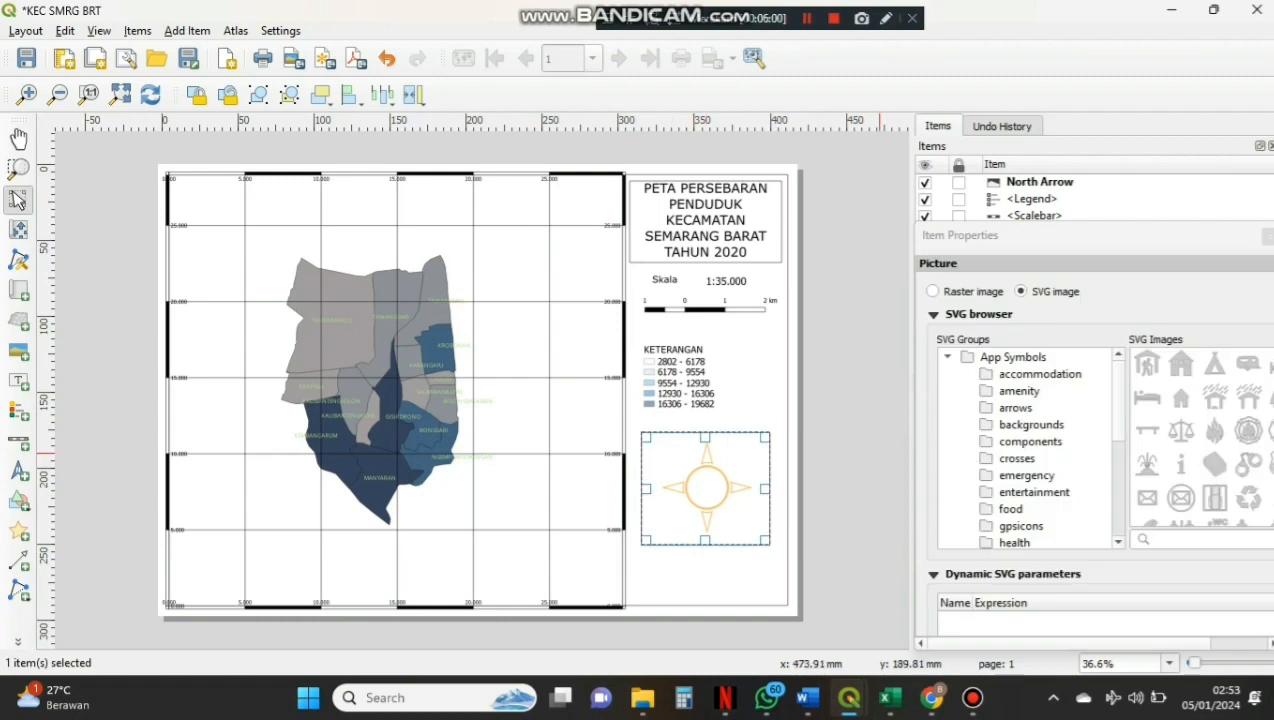
pyautogui.scroll(-5, 1095, 450)
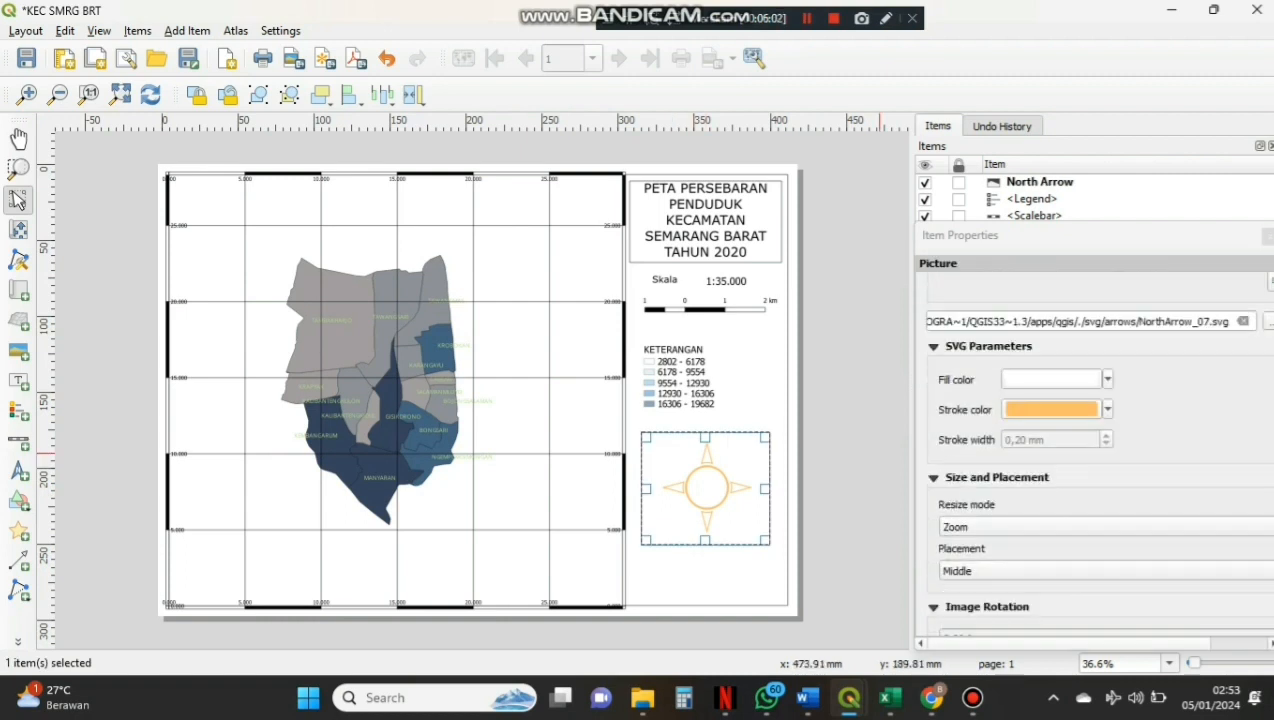
pyautogui.scroll(-3, 1095, 450)
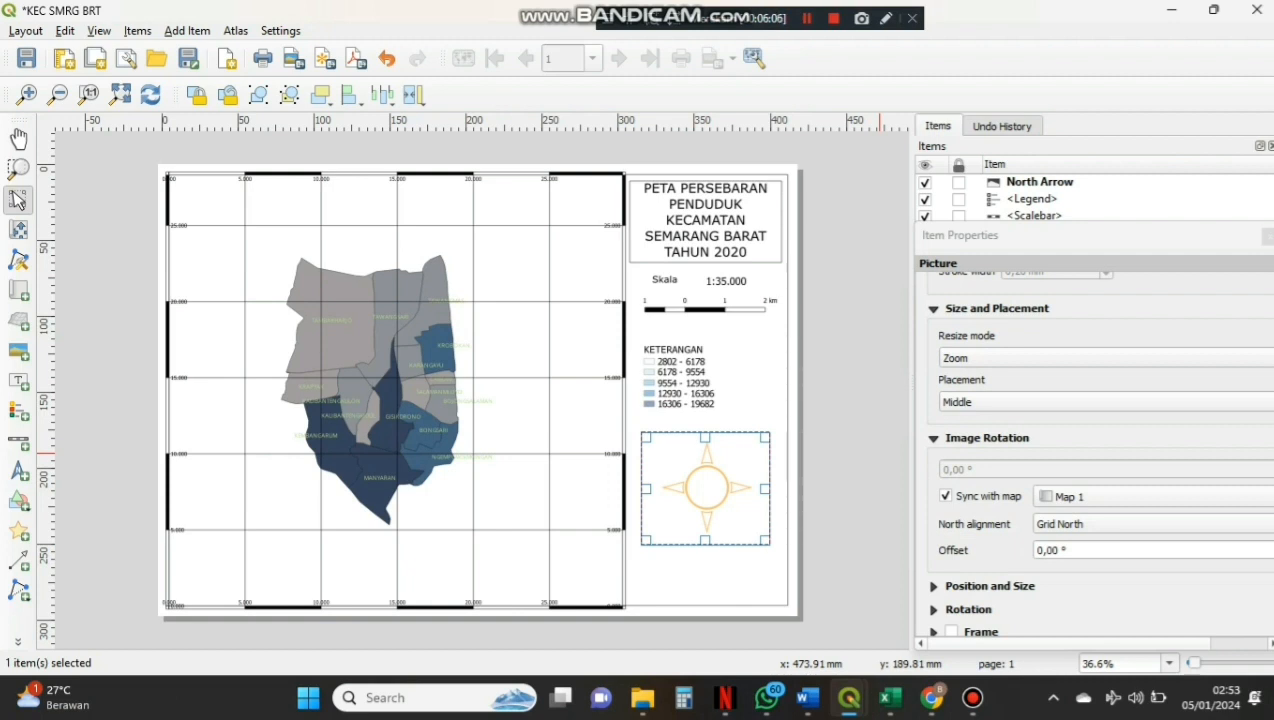
pyautogui.scroll(-1, 1150, 524)
pyautogui.scroll(1, 1150, 524)
pyautogui.scroll(-5, 1095, 450)
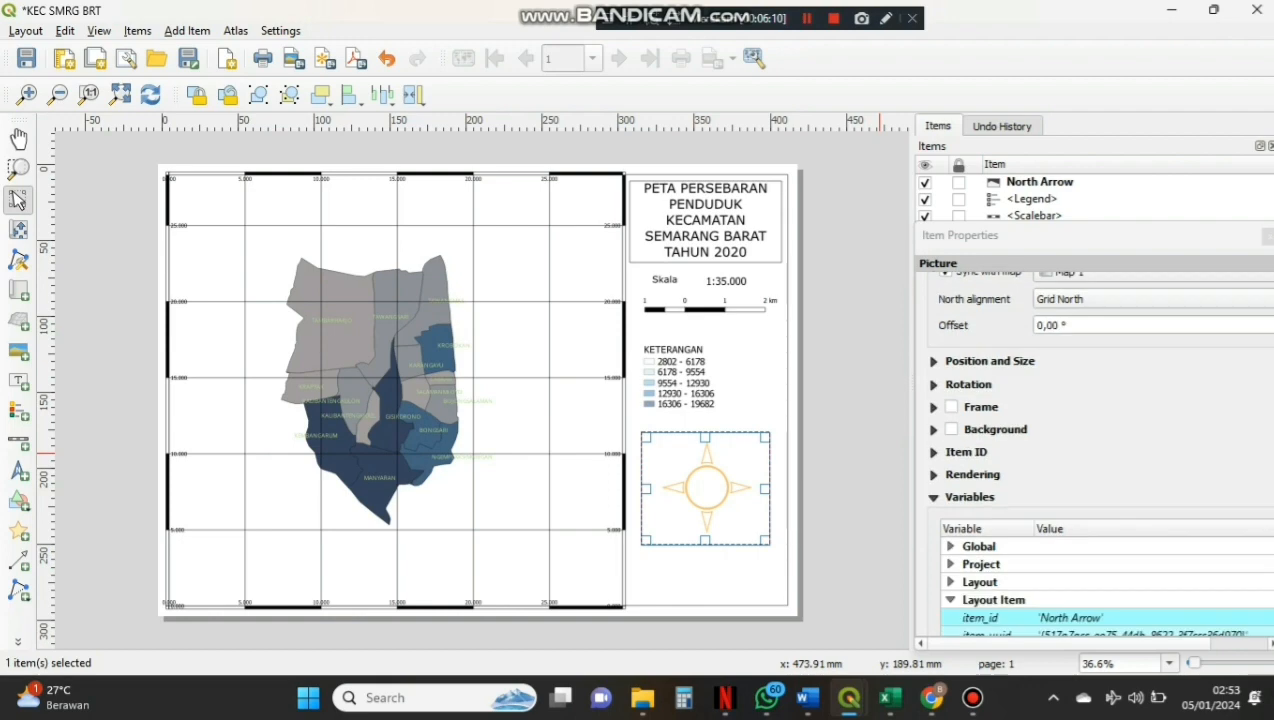
pyautogui.scroll(3, 1095, 450)
pyautogui.scroll(3, 1095, 450)
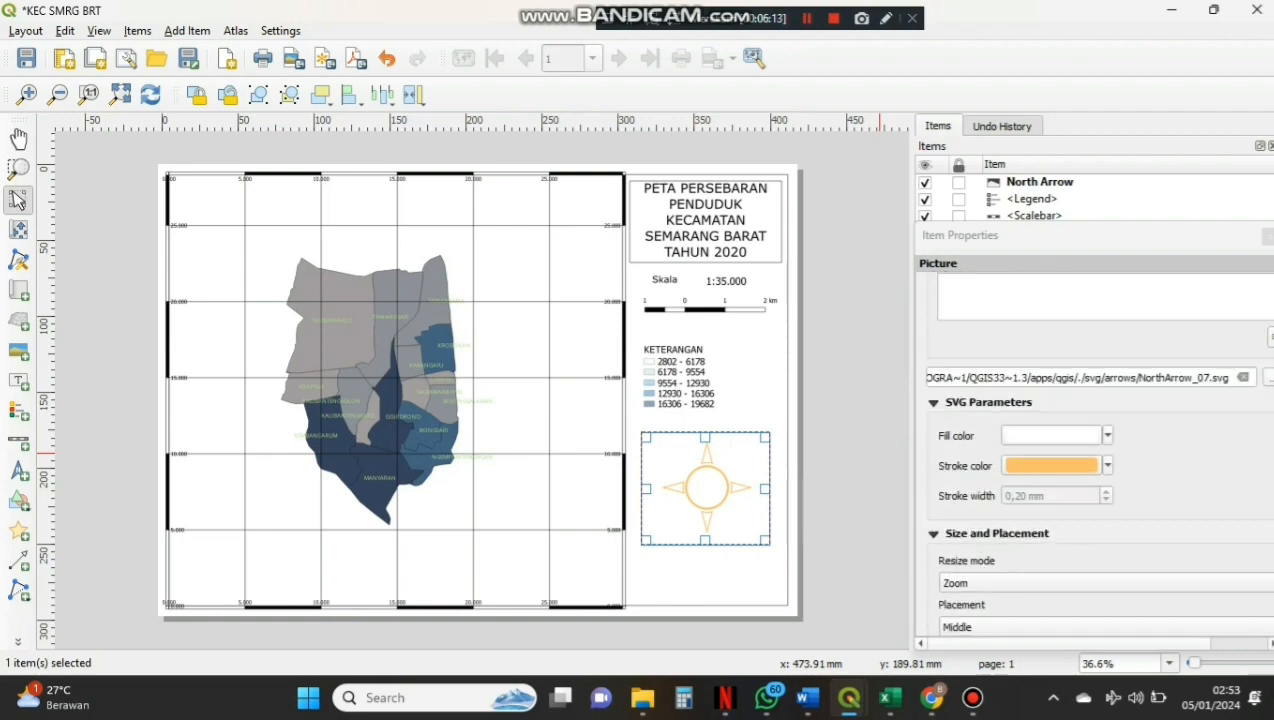
pyautogui.scroll(1, 1095, 450)
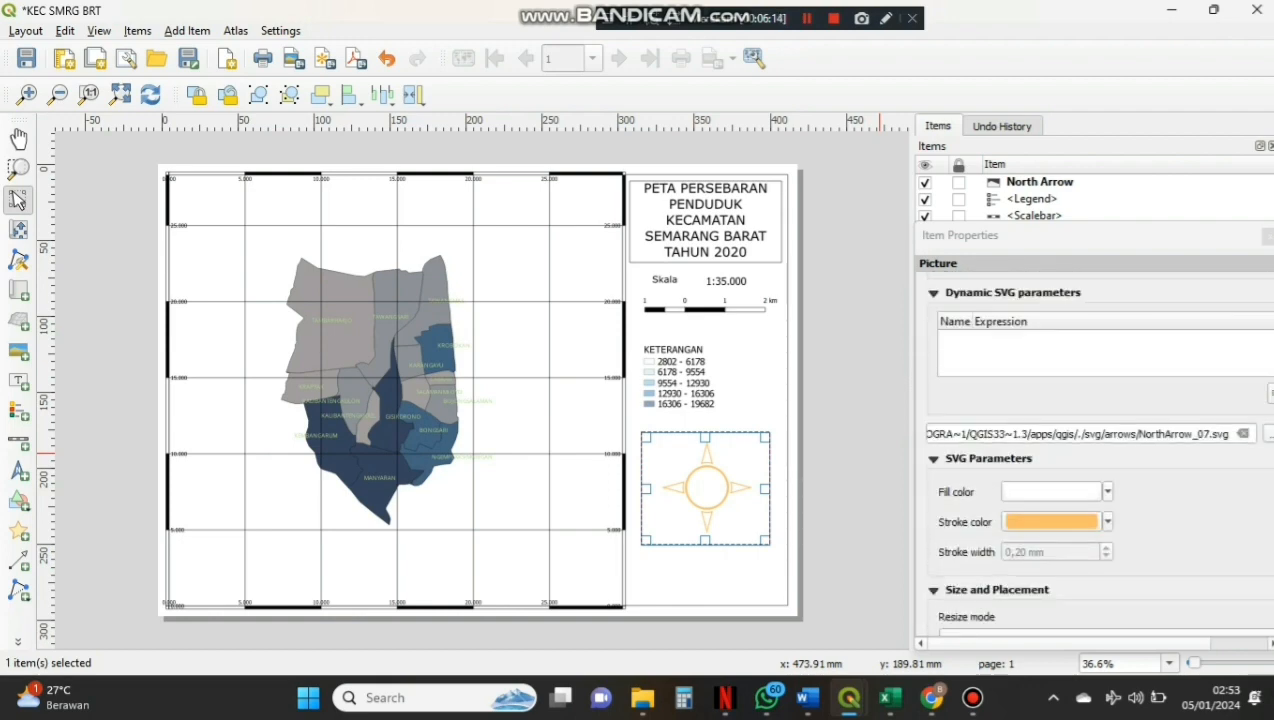
pyautogui.click(1107, 491)
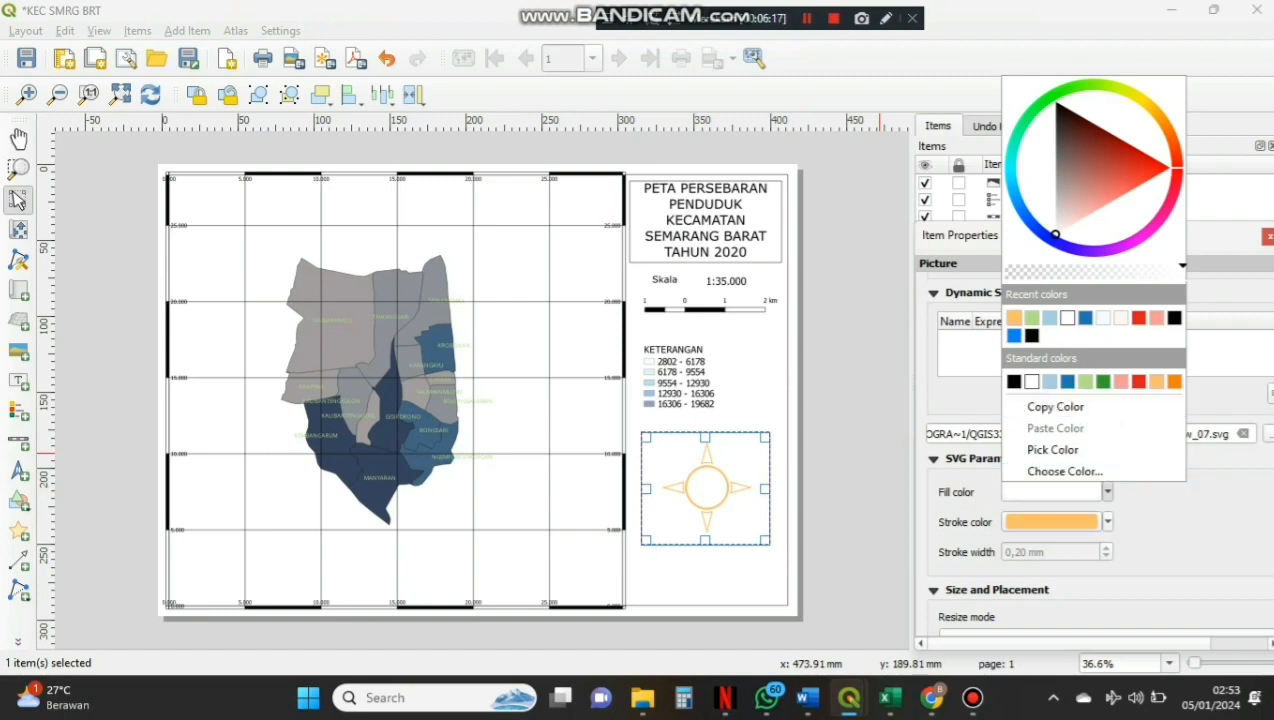
pyautogui.click(1013, 318)
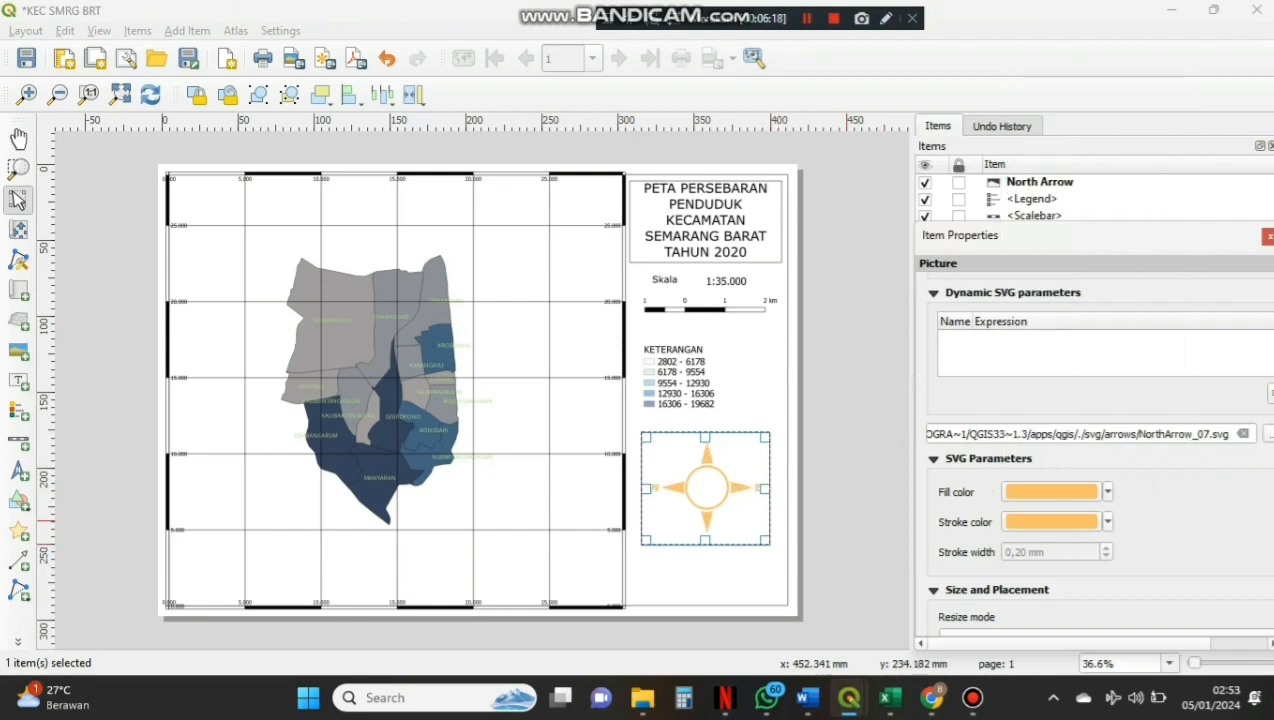
pyautogui.click(850, 516)
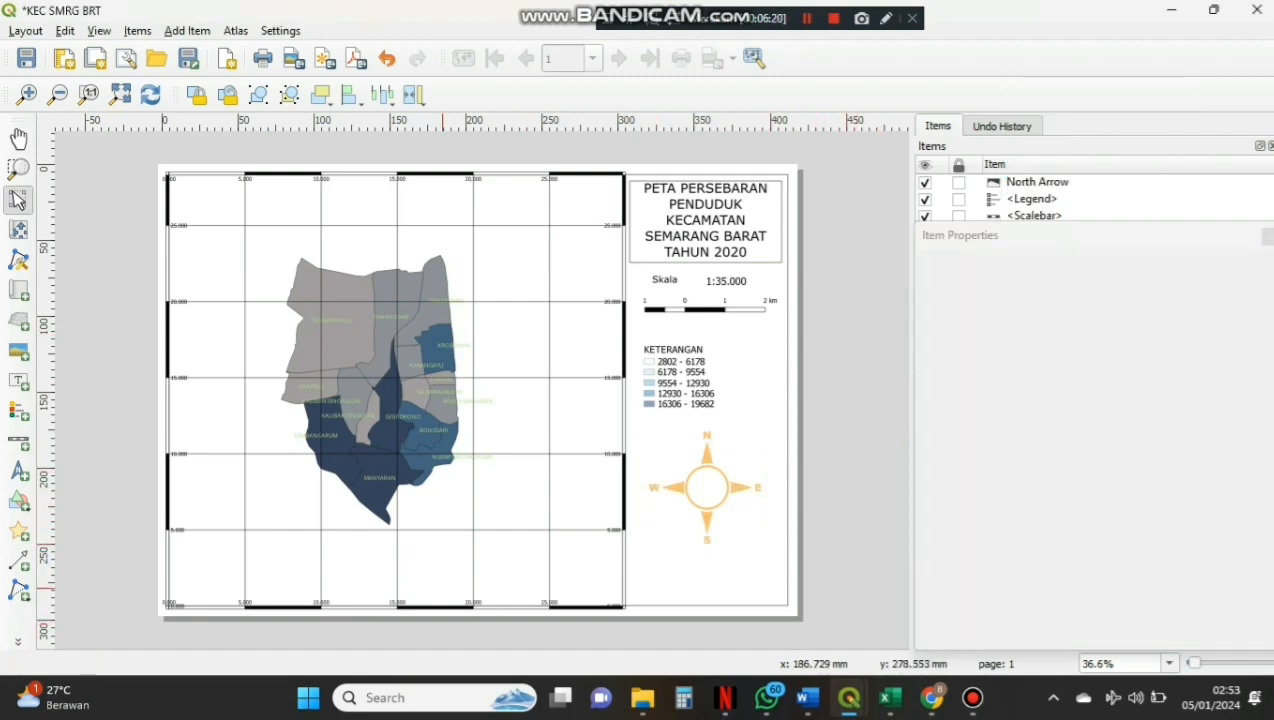